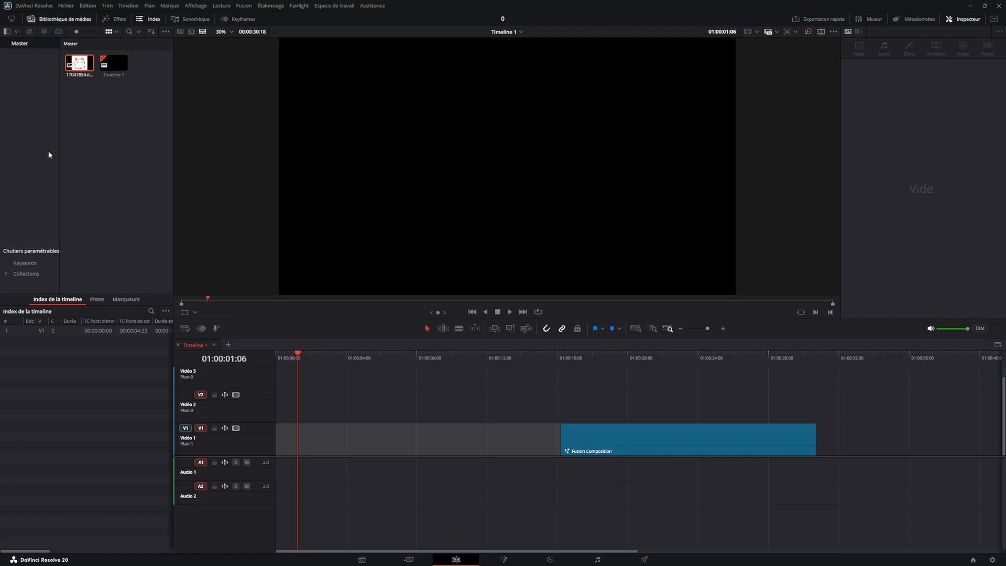
Add a Fusion Composition effect as a clip near the start of track Video 1.
{"action": "left_click", "coordinate": [116, 19]}
{"action": "left_click_drag", "start_coordinate": [105, 59], "coordinate": [287, 442]}
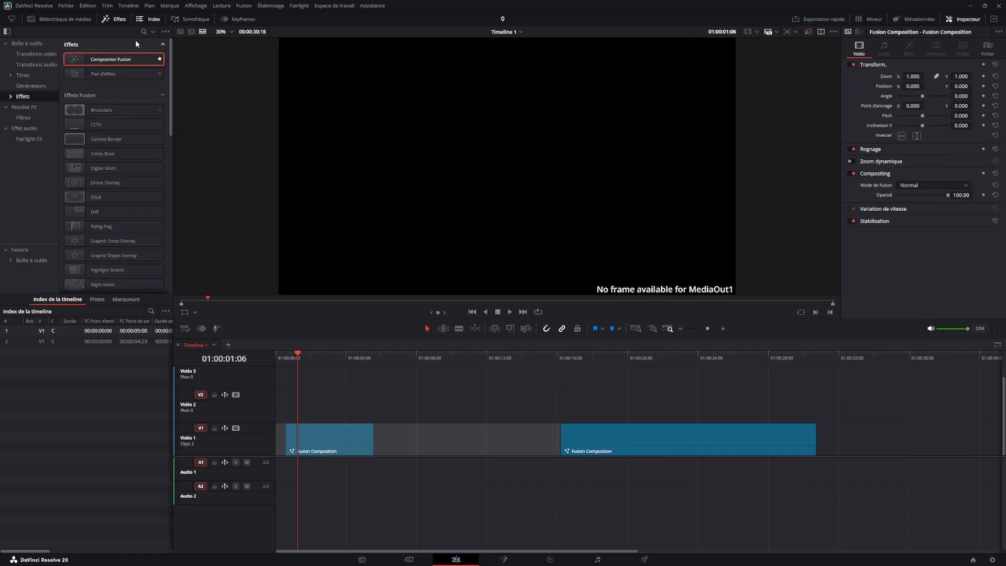
{"action": "left_click", "coordinate": [115, 19]}
{"action": "left_click", "coordinate": [115, 19]}
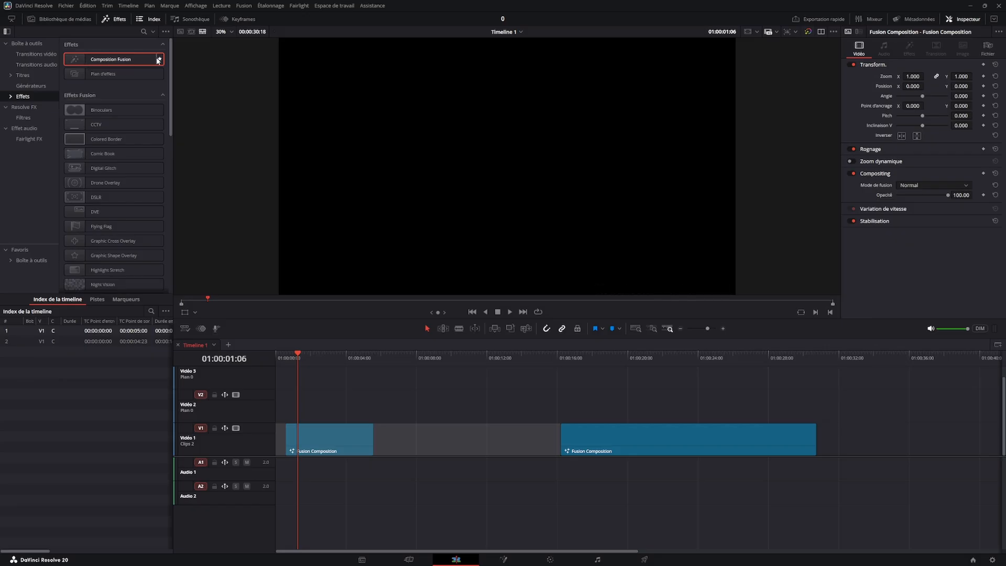
Search the effects library for "com" and "fus" to locate the Fusion Composition effect, and clear the search.
{"action": "left_click", "coordinate": [143, 31]}
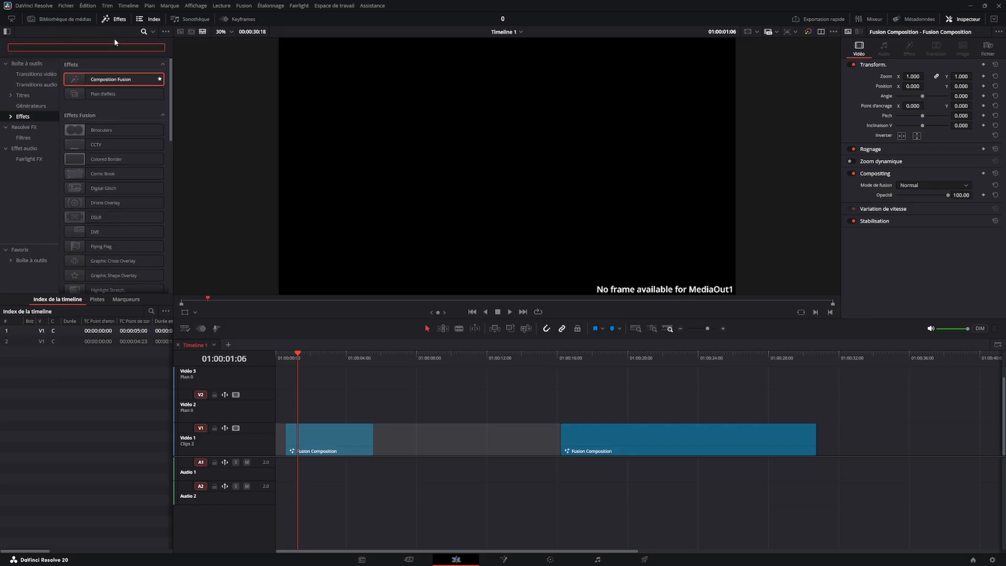
{"action": "type", "text": "com"}
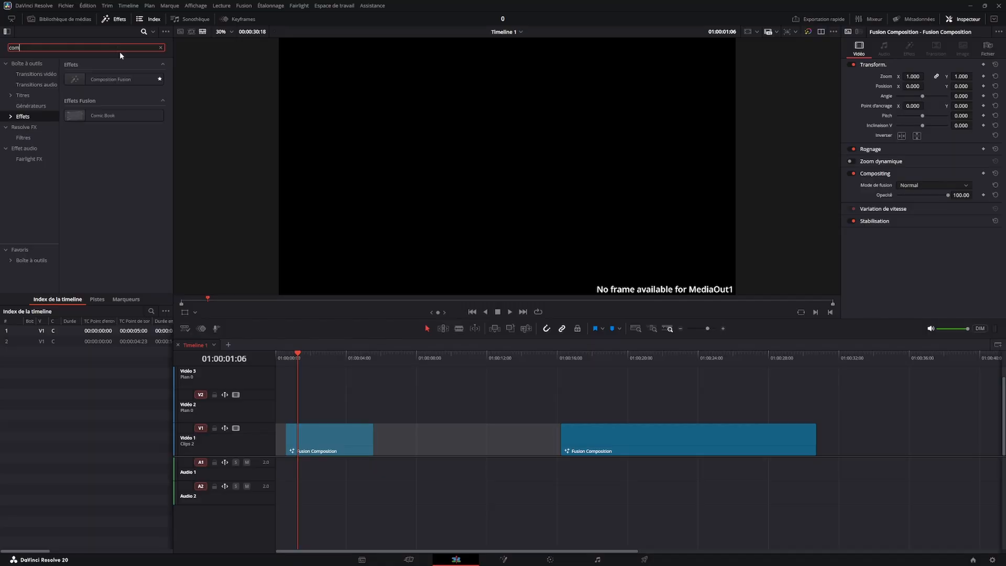
{"action": "left_click", "coordinate": [161, 48]}
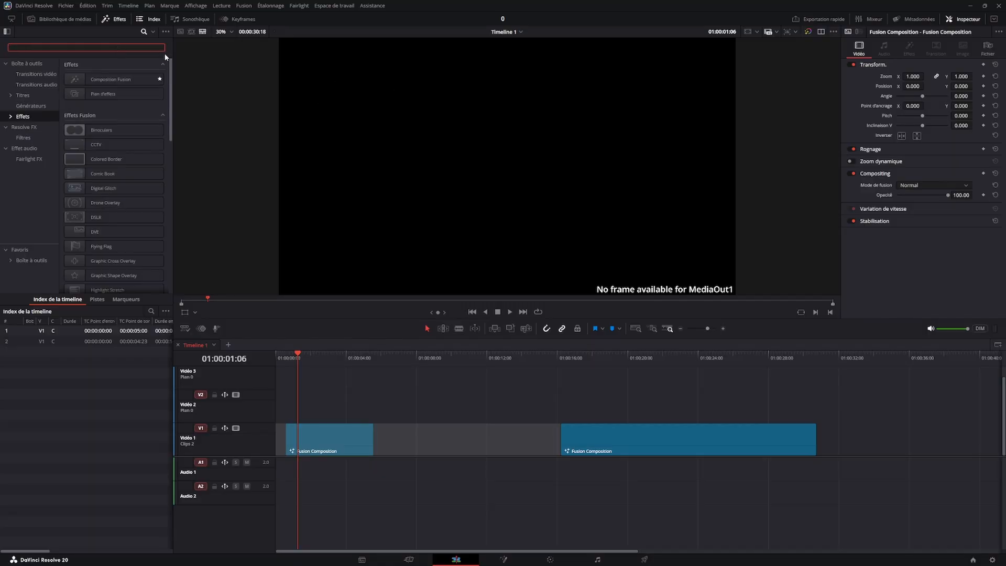
{"action": "type", "text": "fus"}
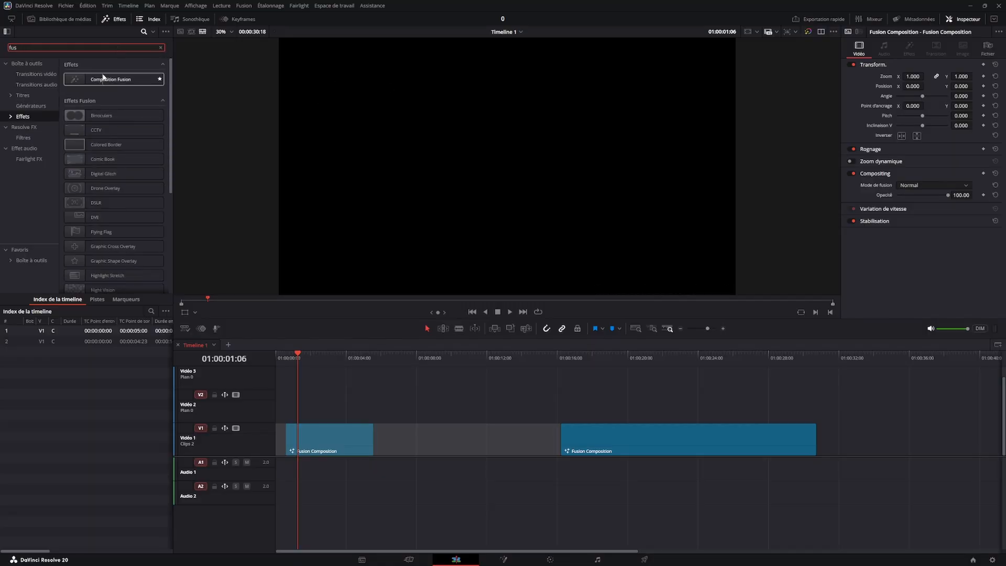
{"action": "left_click", "coordinate": [161, 48]}
Move the new Fusion Composition to the start of Video 1 and view its node graph with the playhead at 01:00:03:11.
{"action": "left_click", "coordinate": [345, 393]}
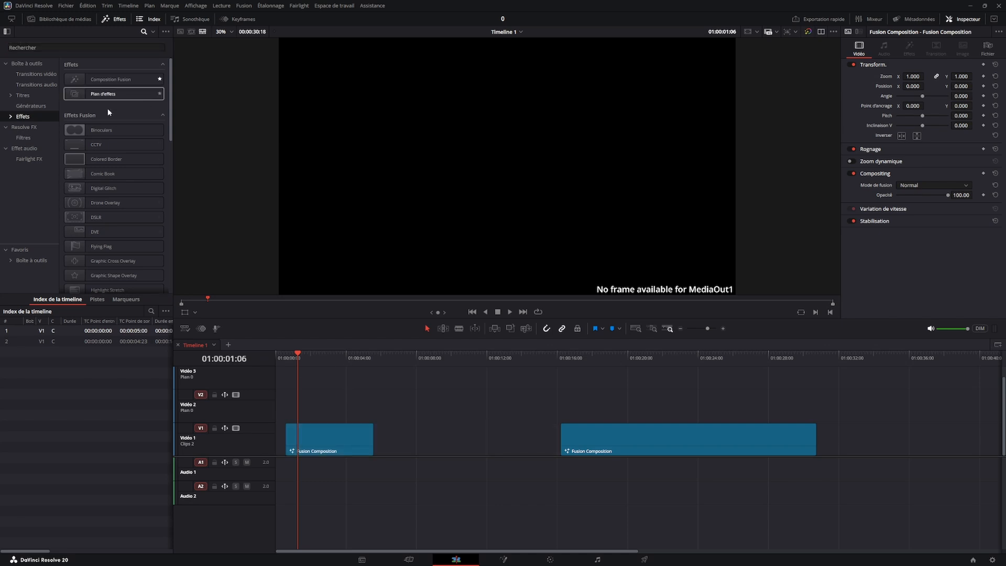
{"action": "mouse_move", "coordinate": [317, 440]}
{"action": "left_mouse_down"}
{"action": "mouse_move", "coordinate": [413, 395]}
{"action": "mouse_move", "coordinate": [361, 449]}
{"action": "mouse_move", "coordinate": [297, 449]}
{"action": "mouse_move", "coordinate": [323, 445]}
{"action": "left_mouse_up"}
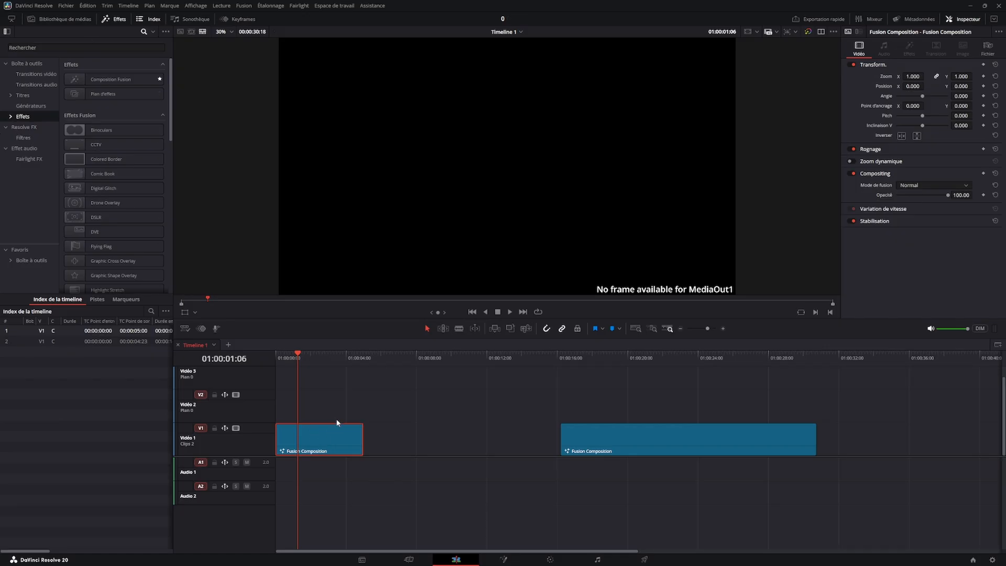
{"action": "left_click_drag", "start_coordinate": [298, 356], "coordinate": [336, 419]}
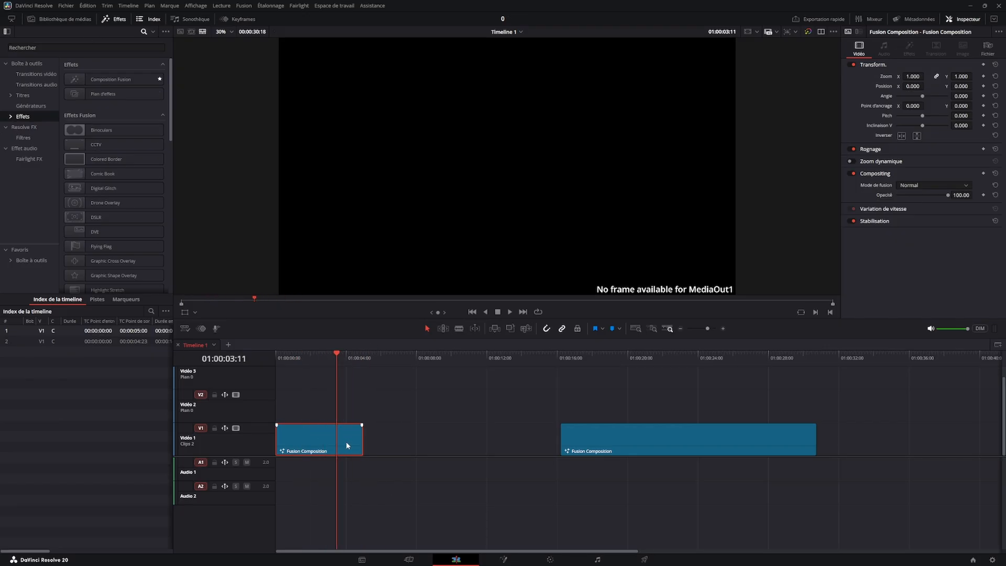
{"action": "left_click", "coordinate": [503, 559]}
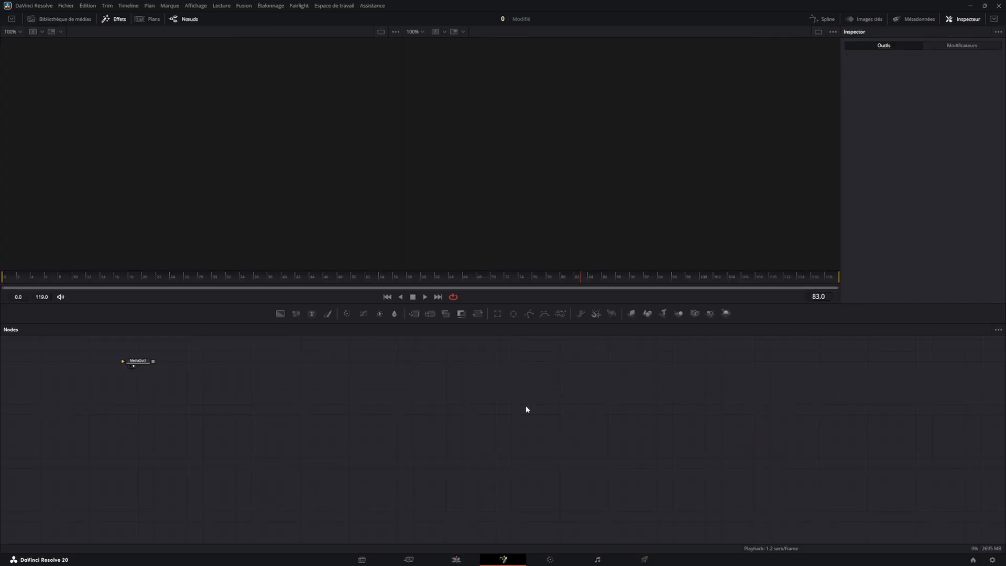
{"action": "left_click", "coordinate": [457, 558]}
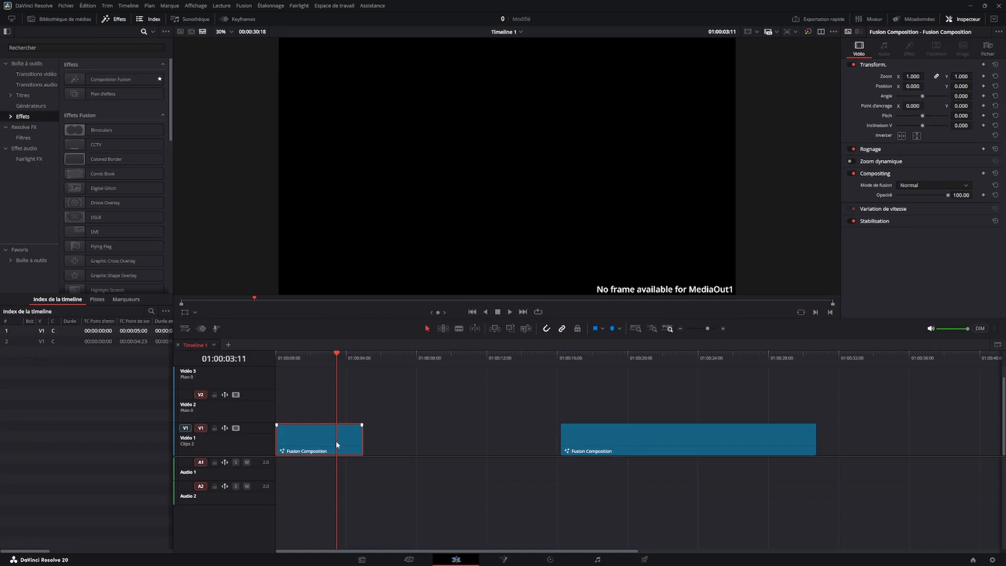
Stack Fusion Composition clips on Video 2 and Video 3, and open the Video 1 clip in the Fusion page through its own options.
{"action": "left_click_drag", "start_coordinate": [110, 79], "coordinate": [322, 382]}
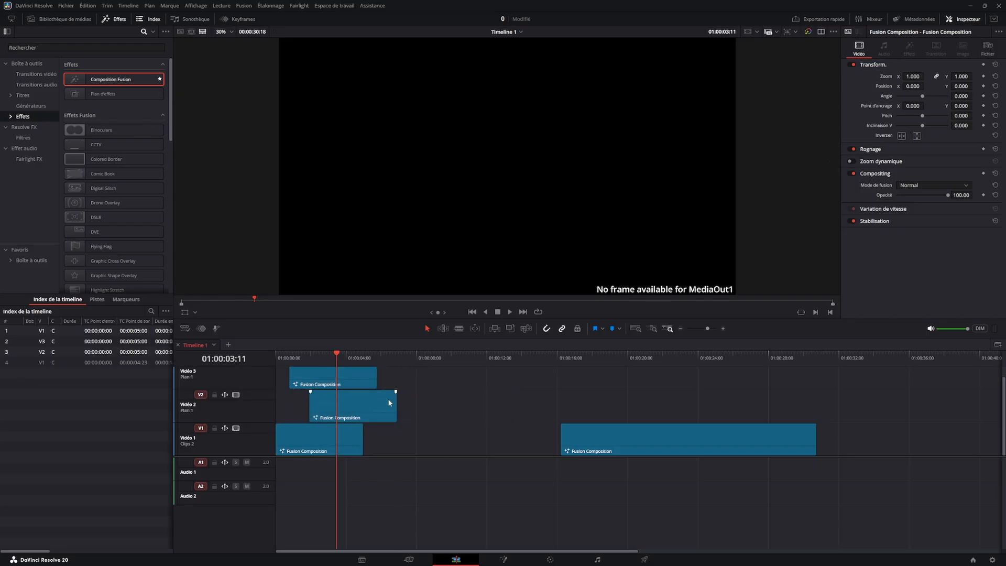
{"action": "left_click", "coordinate": [328, 449]}
{"action": "right_click", "coordinate": [327, 446]}
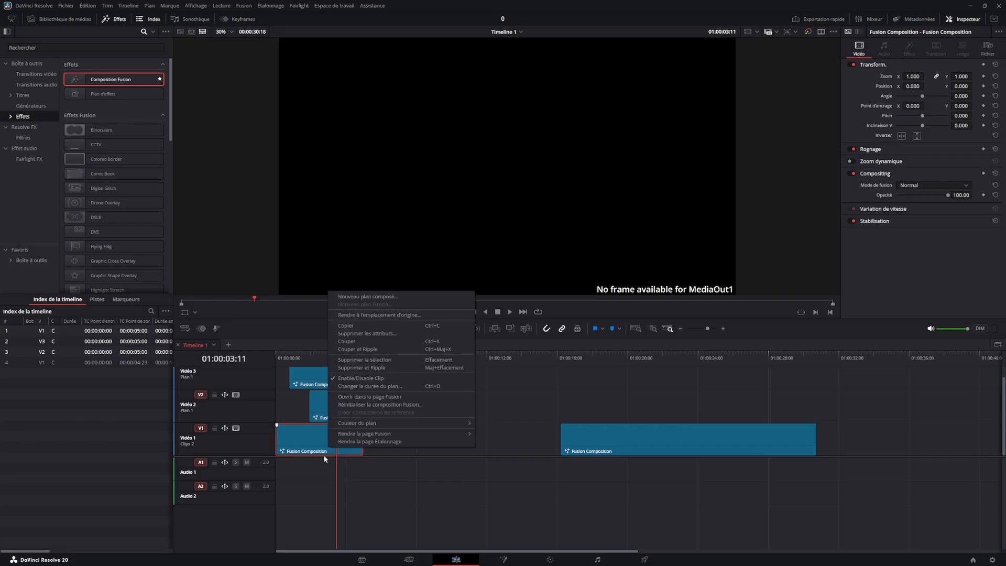
{"action": "left_click", "coordinate": [386, 410]}
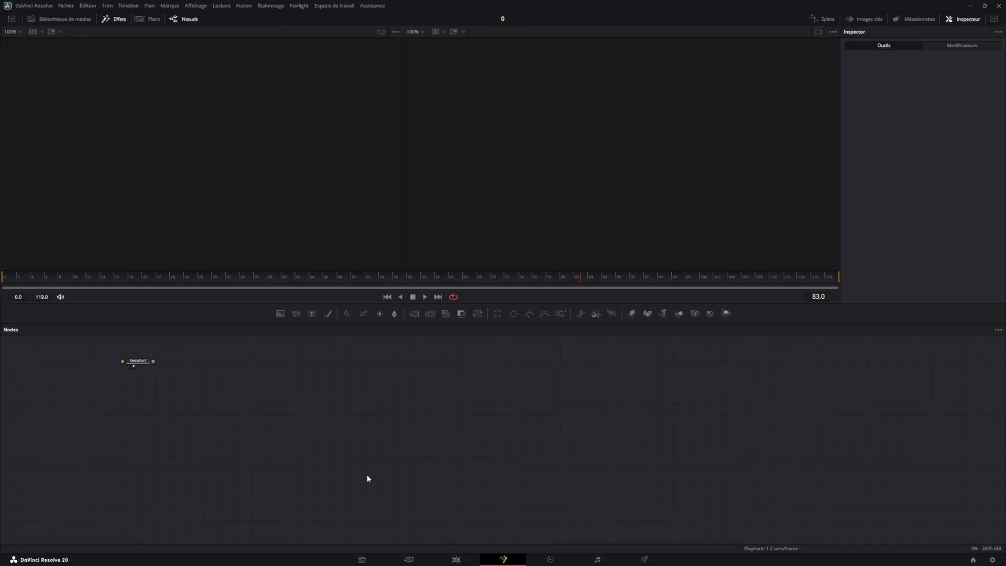
{"action": "left_click", "coordinate": [455, 560]}
Delete the clips on Video 2 and Video 3, and move the long Fusion Composition earlier on Video 1, close to the first clip.
{"action": "left_click_drag", "start_coordinate": [426, 415], "coordinate": [325, 375]}
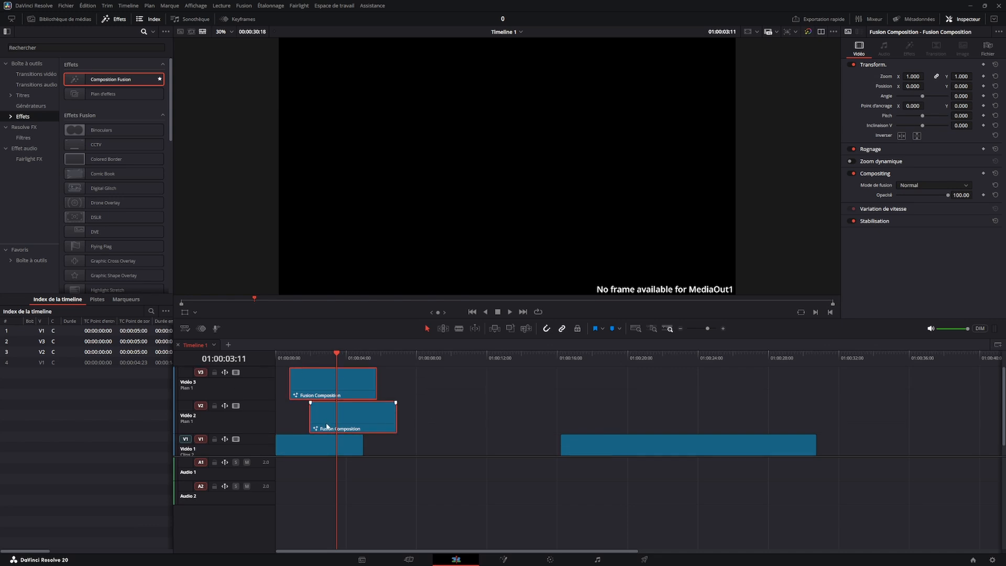
{"action": "key", "text": "BackSpace"}
{"action": "left_click_drag", "start_coordinate": [574, 444], "coordinate": [388, 358]}
{"action": "left_click", "coordinate": [335, 434]}
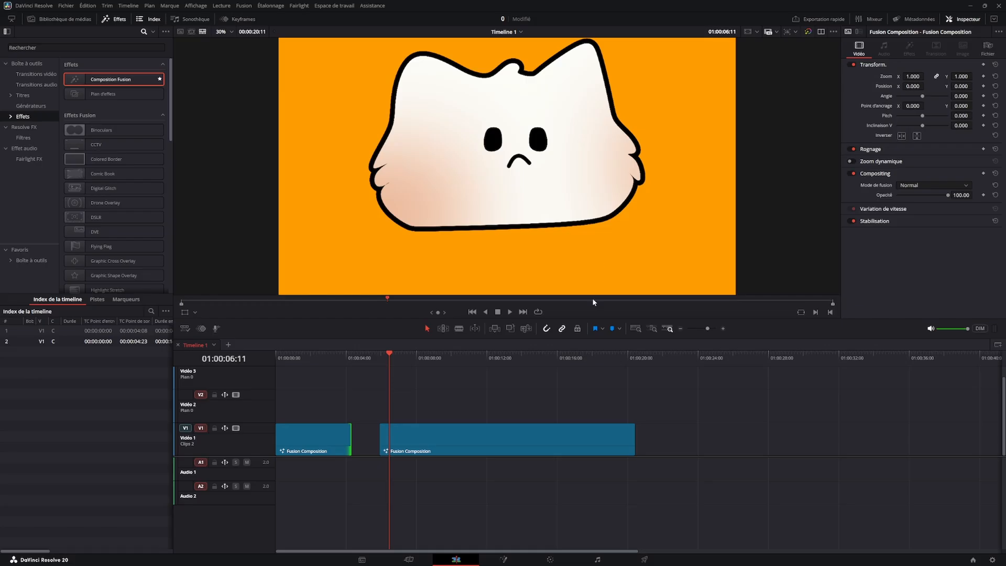
Open the cat composition in the Fusion page and move the three polygon, background and transform branches higher above their merge nodes.
{"action": "left_click", "coordinate": [503, 558]}
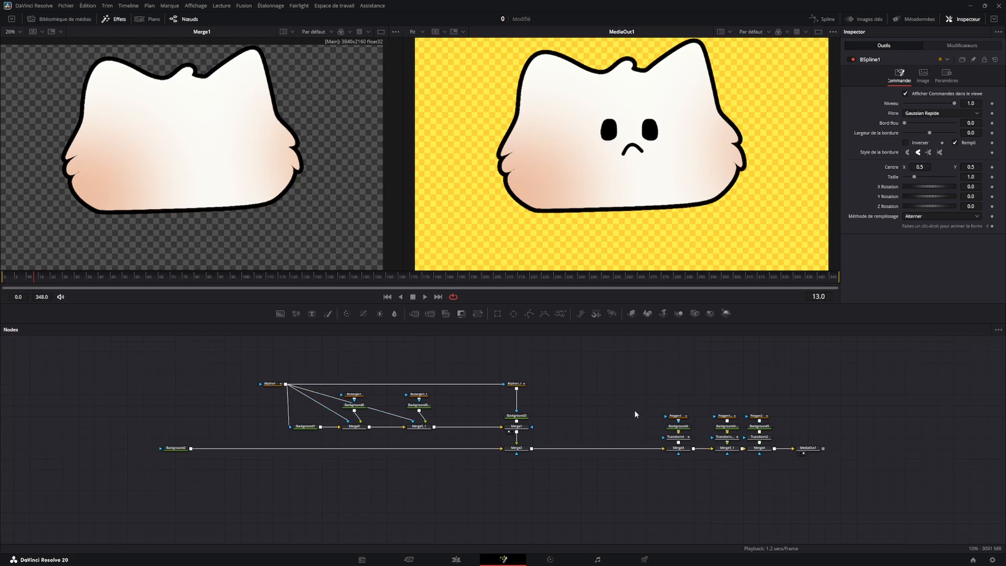
{"action": "left_click_drag", "start_coordinate": [650, 391], "coordinate": [768, 416]}
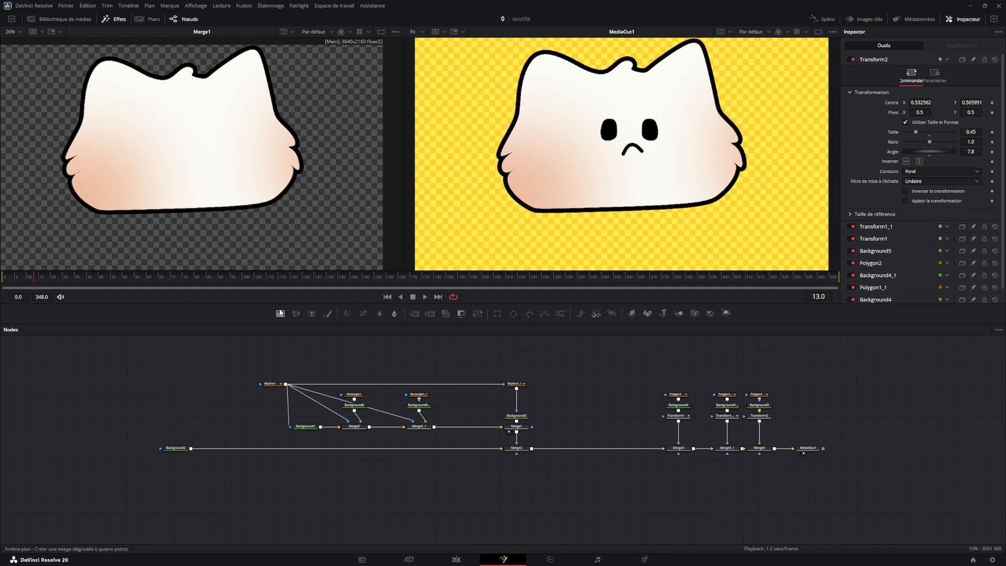
Place a loose Background node and a loose Merge node below the existing graph, and delete both.
{"action": "left_click_drag", "start_coordinate": [280, 313], "coordinate": [282, 509]}
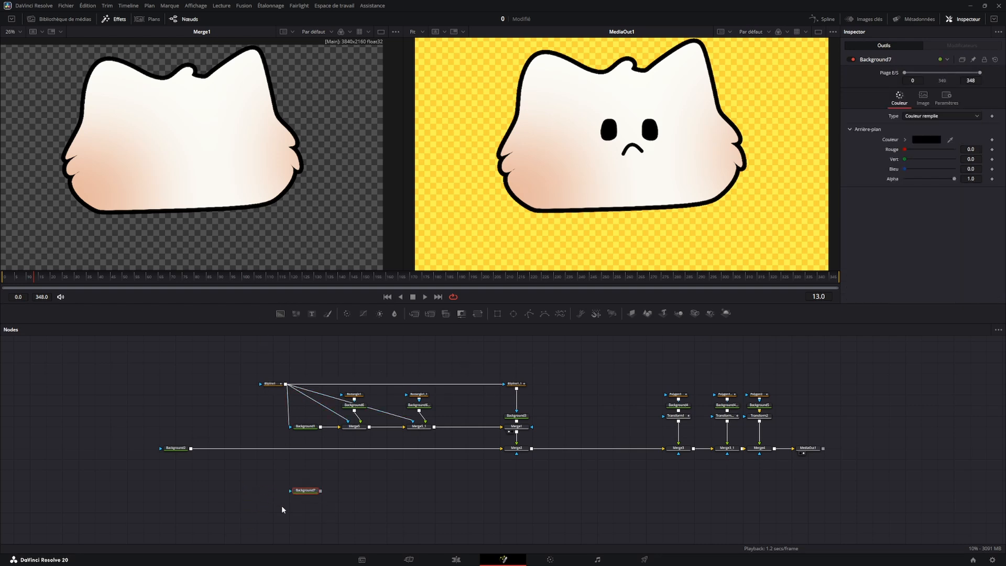
{"action": "left_click_drag", "start_coordinate": [429, 313], "coordinate": [419, 479]}
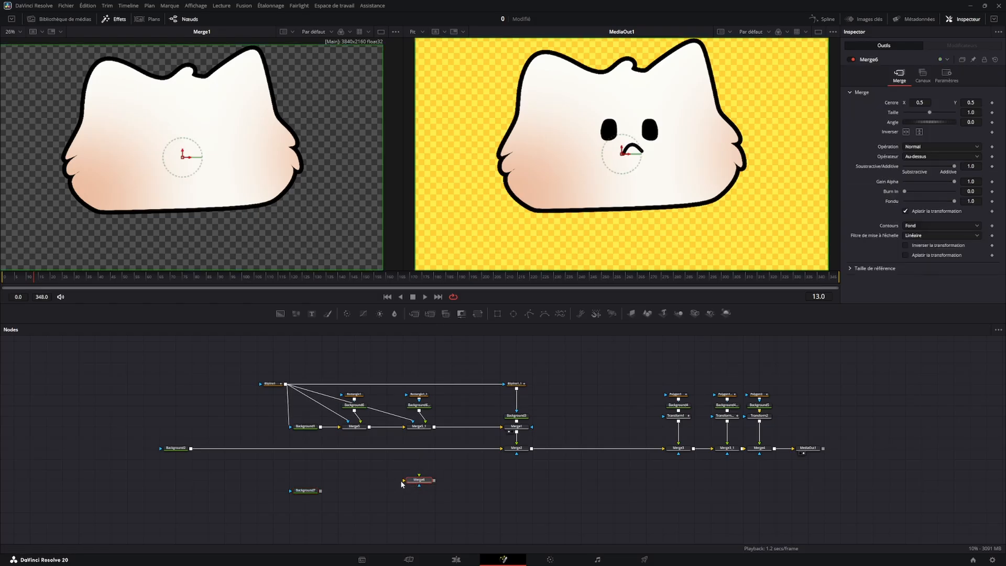
{"action": "left_click", "coordinate": [413, 487]}
{"action": "left_click_drag", "start_coordinate": [451, 471], "coordinate": [256, 507]}
{"action": "key", "text": "Delete"}
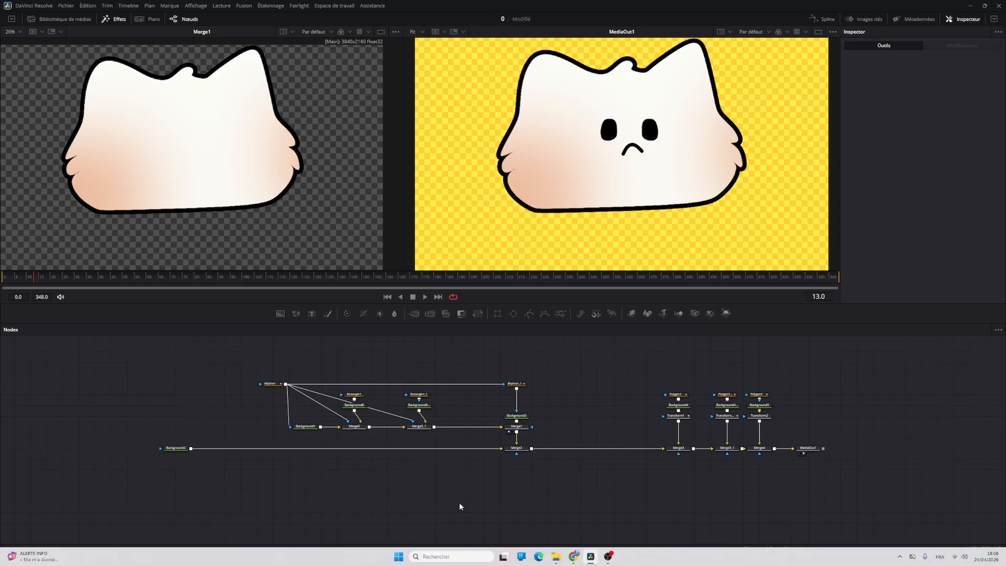
Show the media pool beside the viewer and switch to a single-viewer layout.
{"action": "left_click", "coordinate": [57, 20]}
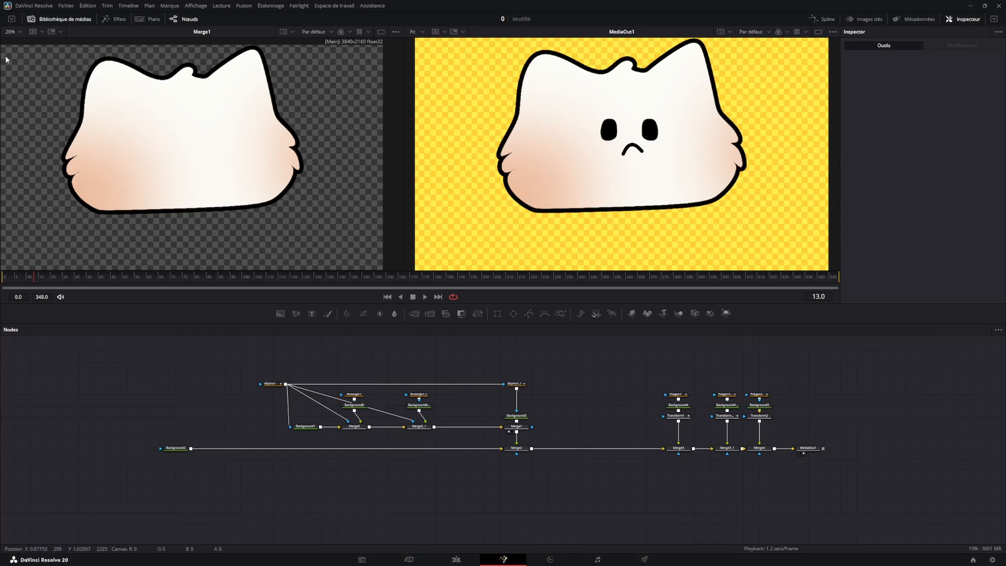
{"action": "left_click_drag", "start_coordinate": [327, 90], "coordinate": [231, 90]}
{"action": "left_click", "coordinate": [500, 31]}
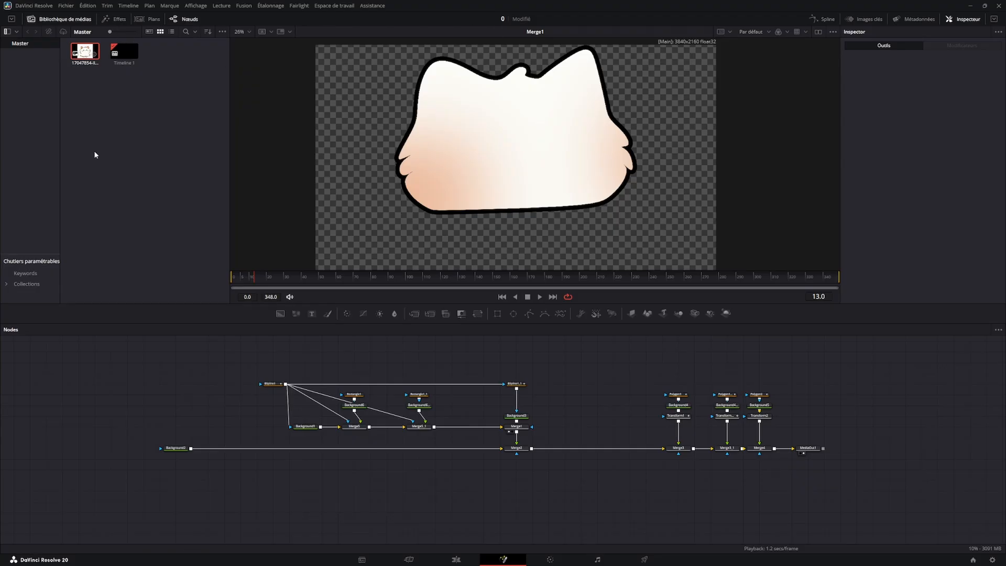
Bring the cat illustration from the media pool into the composition as a MediaIn node and display it enlarged in the viewer.
{"action": "left_click_drag", "start_coordinate": [84, 48], "coordinate": [567, 190]}
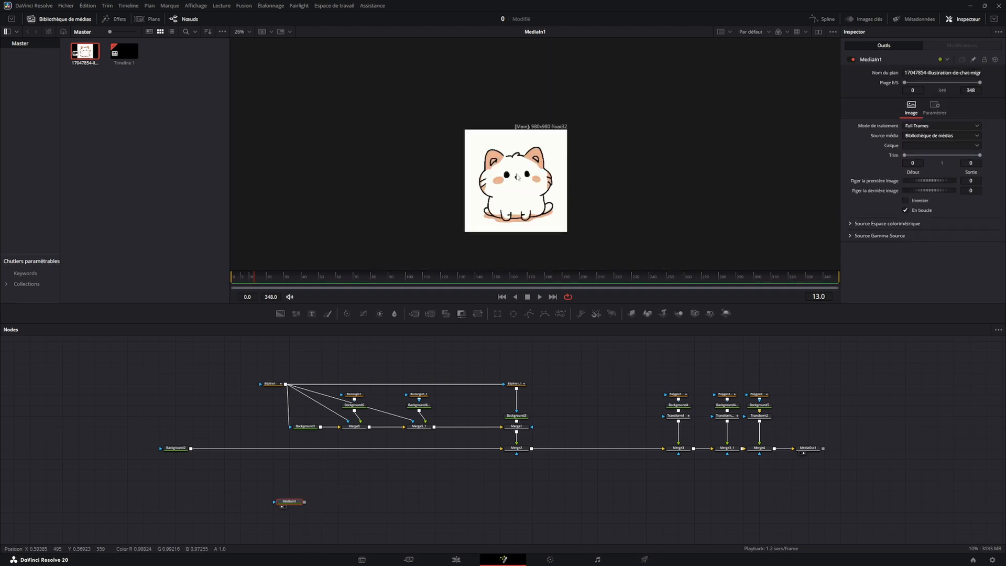
{"action": "scroll", "coordinate": [535, 171], "scroll_direction": "up", "scroll_amount": 5}
{"action": "scroll", "coordinate": [536, 171], "scroll_direction": "down", "scroll_amount": 3}
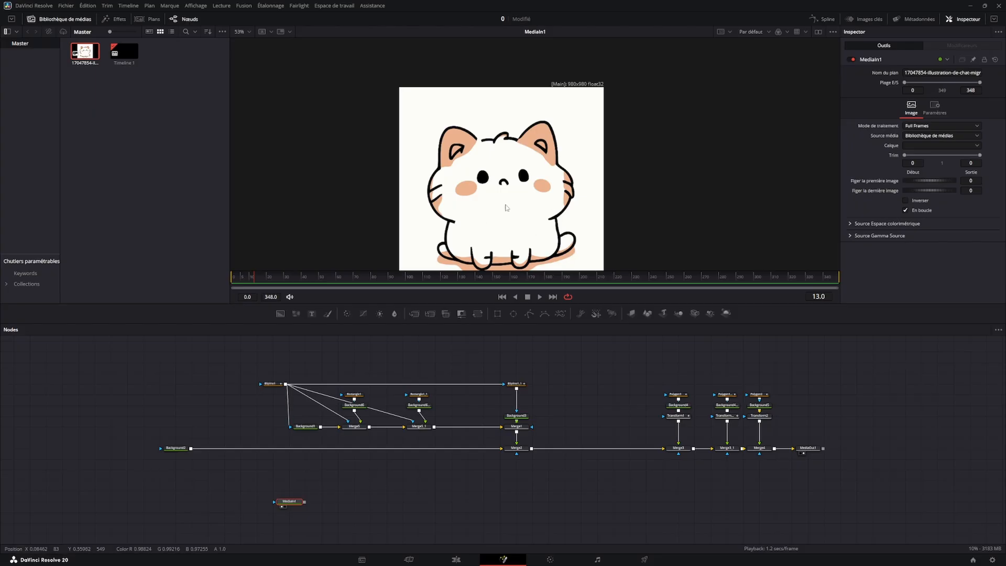
Move the MediaIn node around below the graph and check the node arrangement options for grid snapping.
{"action": "left_click_drag", "start_coordinate": [289, 503], "coordinate": [712, 515]}
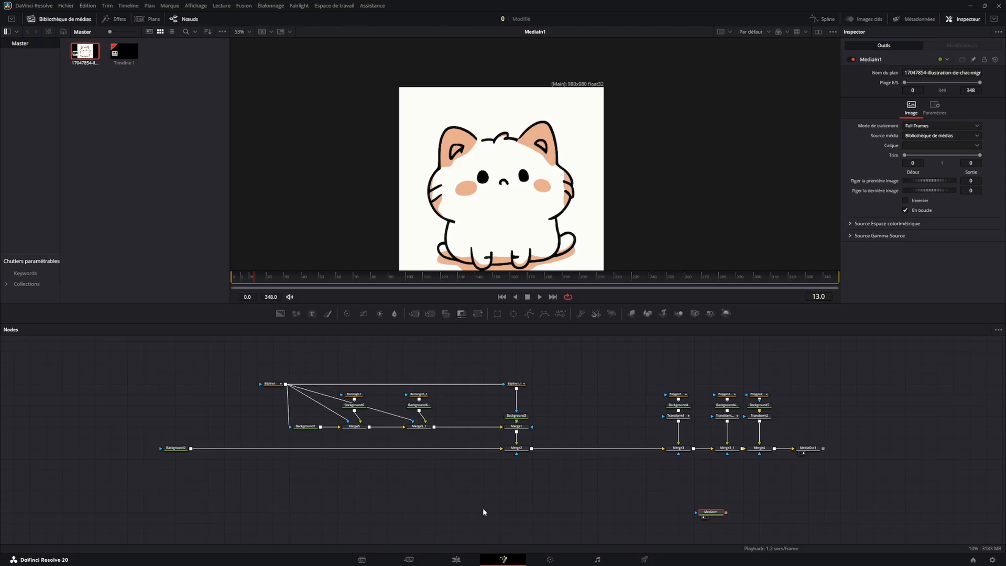
{"action": "left_click_drag", "start_coordinate": [711, 447], "coordinate": [670, 428]}
{"action": "right_click", "coordinate": [495, 474]}
{"action": "right_click", "coordinate": [426, 474]}
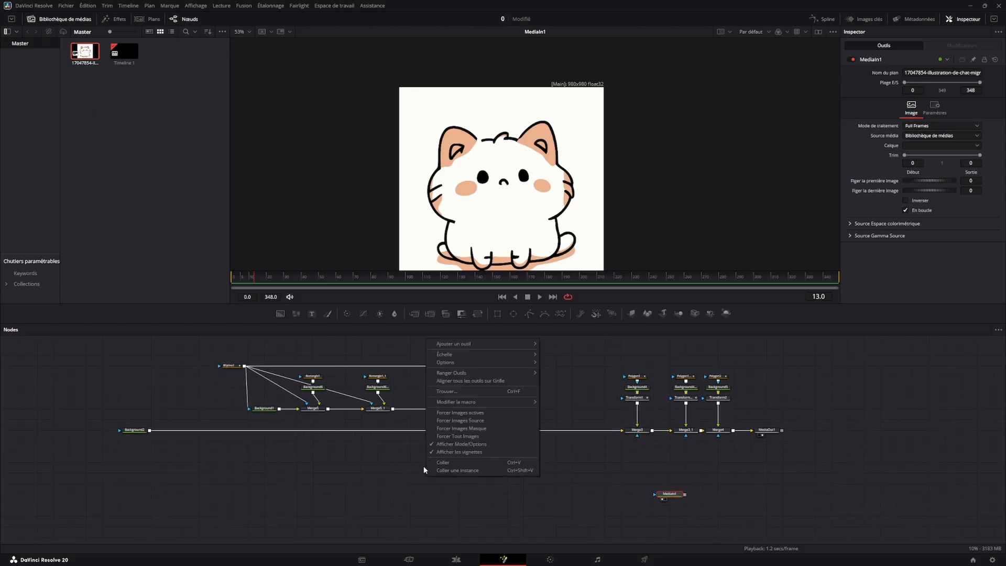
{"action": "mouse_move", "coordinate": [470, 376]}
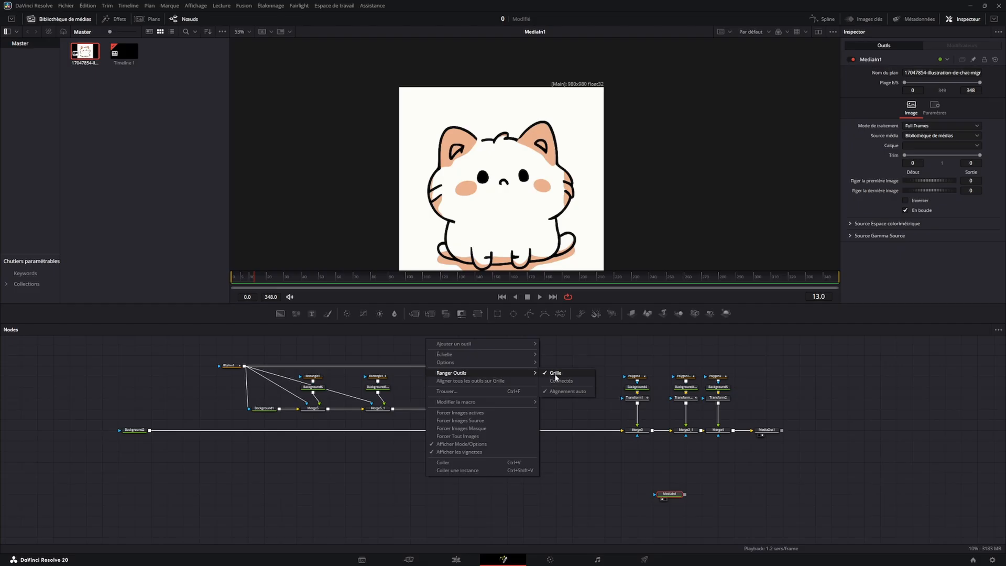
{"action": "left_click", "coordinate": [564, 472]}
{"action": "mouse_move", "coordinate": [662, 495]}
{"action": "left_mouse_down"}
{"action": "mouse_move", "coordinate": [422, 494]}
{"action": "mouse_move", "coordinate": [414, 474]}
{"action": "mouse_move", "coordinate": [431, 507]}
{"action": "mouse_move", "coordinate": [435, 481]}
{"action": "mouse_move", "coordinate": [331, 473]}
{"action": "left_mouse_up"}
Turn off the Grille option for arranging nodes and move the MediaIn node freely.
{"action": "right_click", "coordinate": [473, 478]}
{"action": "mouse_move", "coordinate": [536, 376]}
{"action": "left_click", "coordinate": [622, 374]}
{"action": "mouse_move", "coordinate": [416, 482]}
{"action": "left_mouse_down"}
{"action": "mouse_move", "coordinate": [372, 460]}
{"action": "mouse_move", "coordinate": [344, 500]}
{"action": "mouse_move", "coordinate": [361, 491]}
{"action": "mouse_move", "coordinate": [349, 471]}
{"action": "left_mouse_up"}
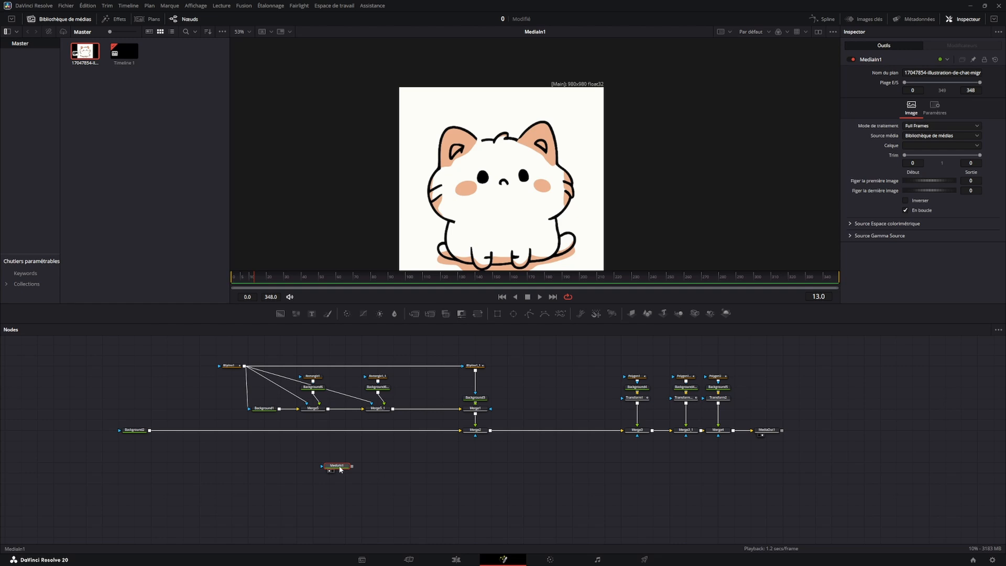
Turn the Grille node arrangement option back on and move the MediaIn node to an empty area beyond and below MediaOut.
{"action": "right_click", "coordinate": [398, 481]}
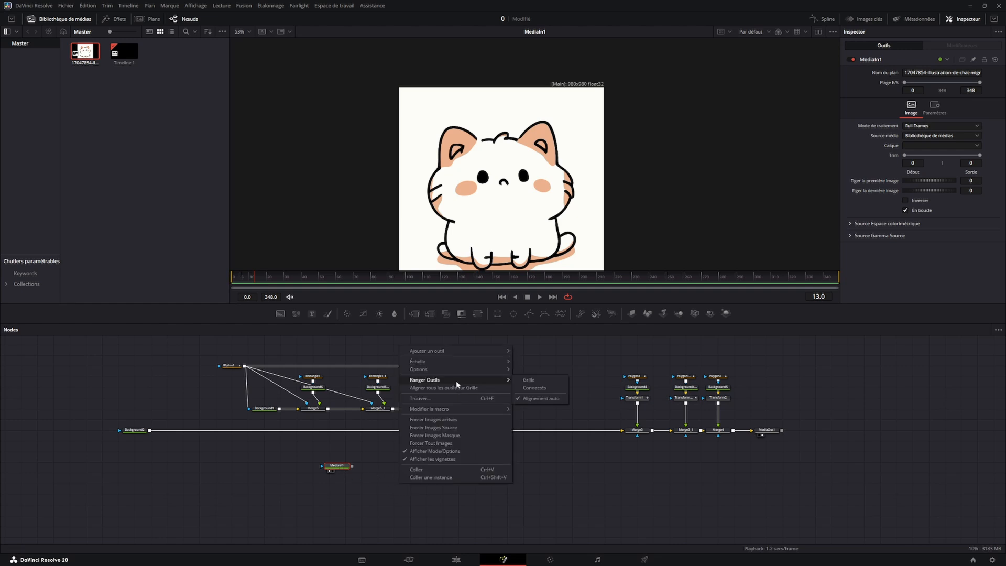
{"action": "right_click", "coordinate": [379, 519]}
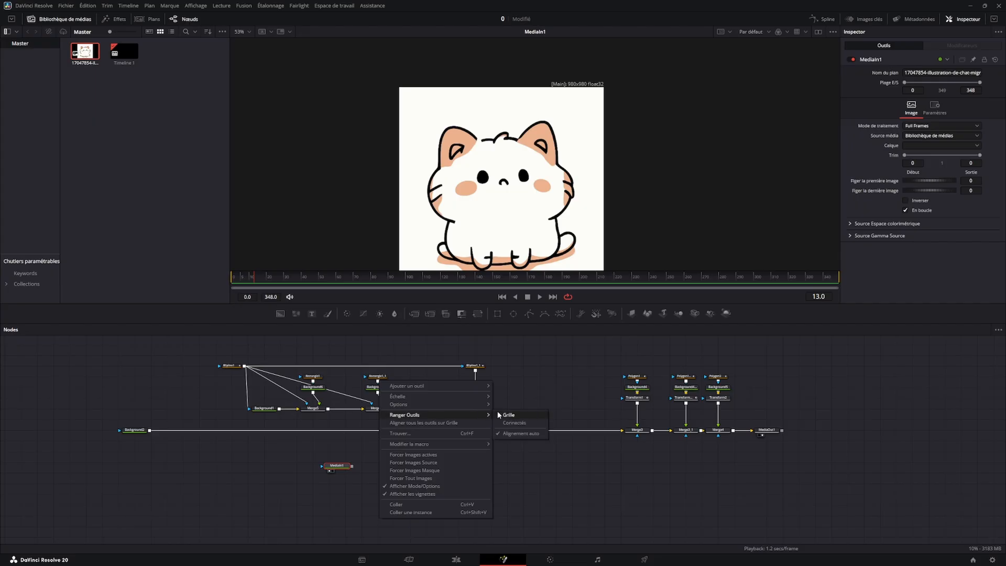
{"action": "left_click", "coordinate": [507, 415]}
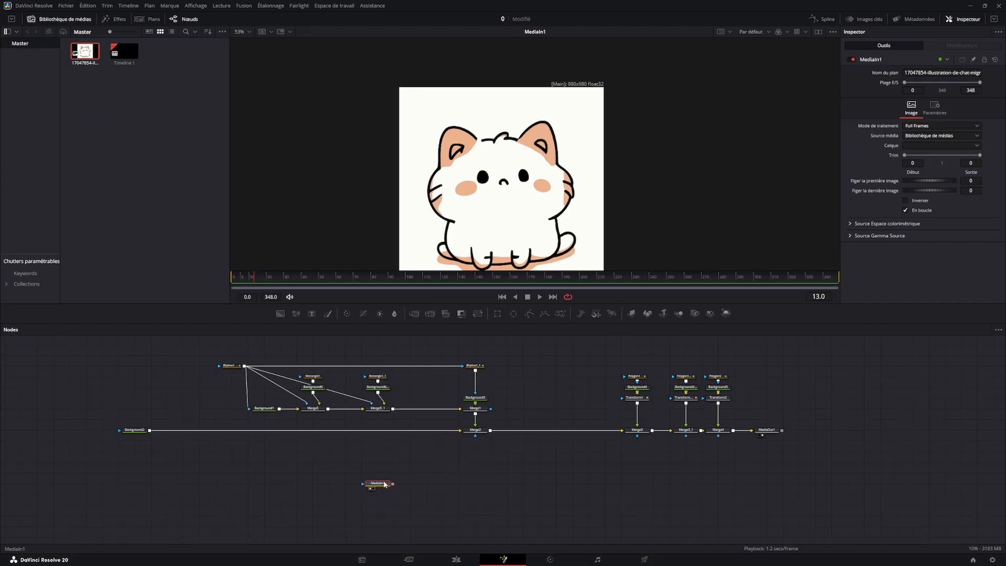
{"action": "left_click_drag", "start_coordinate": [386, 474], "coordinate": [824, 460]}
{"action": "scroll", "coordinate": [707, 482], "scroll_direction": "down", "scroll_amount": 2}
{"action": "scroll", "coordinate": [496, 439], "scroll_direction": "down", "scroll_amount": 2}
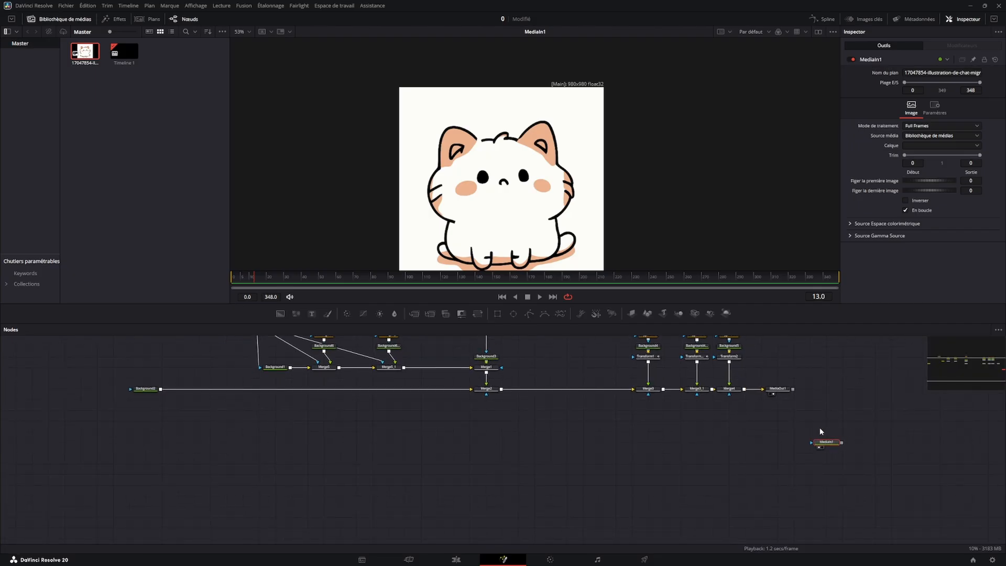
{"action": "mouse_move", "coordinate": [823, 441]}
{"action": "left_mouse_down"}
{"action": "mouse_move", "coordinate": [809, 441]}
{"action": "mouse_move", "coordinate": [823, 450]}
{"action": "left_mouse_up"}
Add the cat illustration to the node graph a second time and delete the duplicate node.
{"action": "left_click_drag", "start_coordinate": [85, 52], "coordinate": [775, 429]}
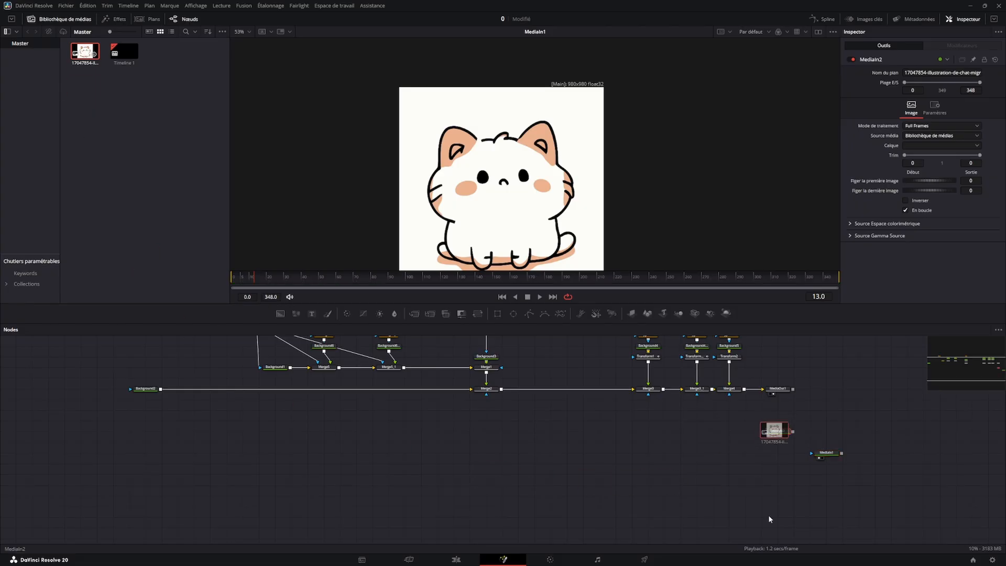
{"action": "key", "text": "Delete"}
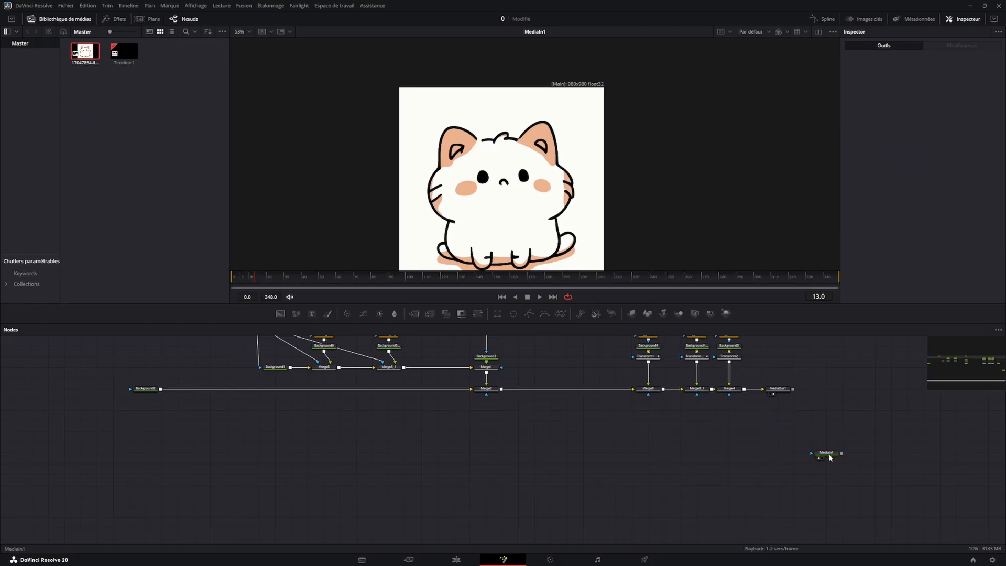
Toggle the MediaIn node's display off and on, ending with it assigned to both viewers.
{"action": "mouse_move", "coordinate": [830, 457]}
{"action": "left_mouse_down"}
{"action": "mouse_move", "coordinate": [815, 447]}
{"action": "mouse_move", "coordinate": [824, 467]}
{"action": "mouse_move", "coordinate": [824, 457]}
{"action": "left_mouse_up"}
{"action": "left_click_drag", "start_coordinate": [765, 486], "coordinate": [752, 451]}
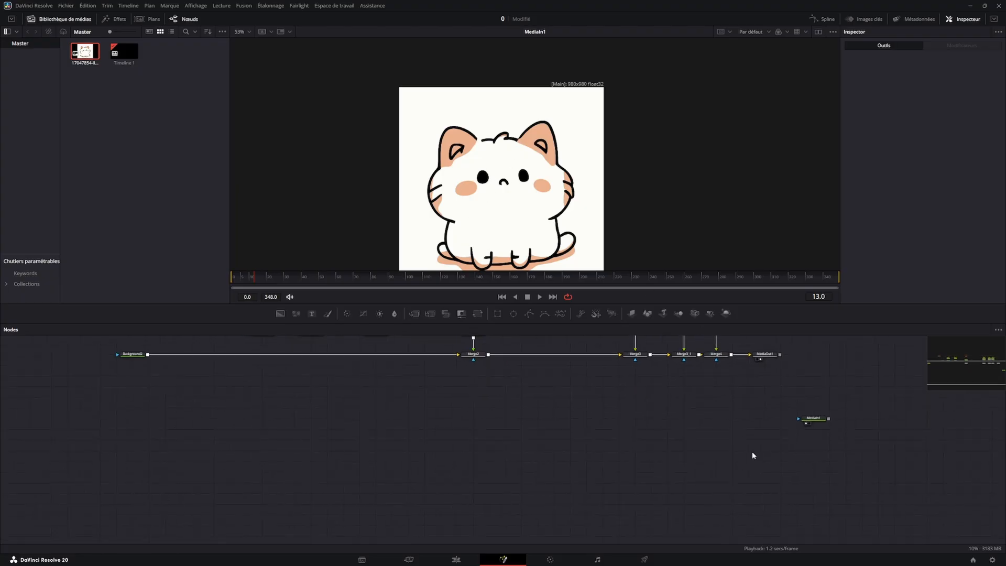
{"action": "left_click", "coordinate": [808, 423]}
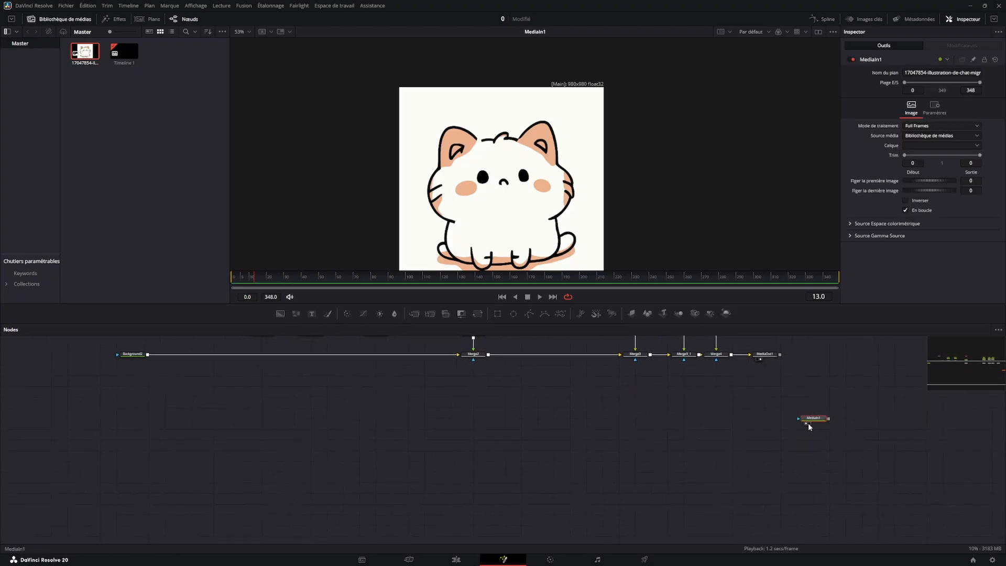
{"action": "left_click", "coordinate": [806, 425]}
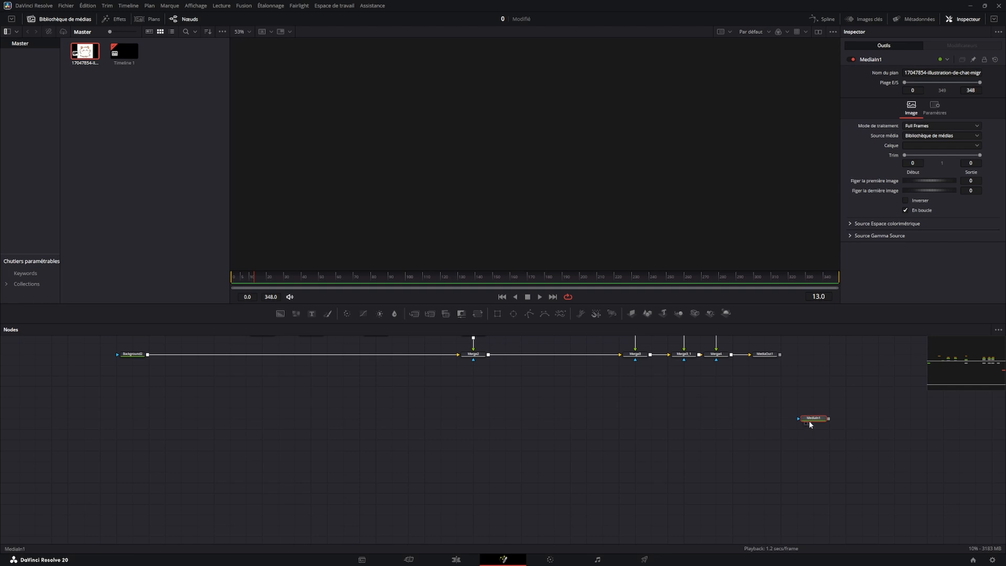
{"action": "left_click", "coordinate": [805, 422]}
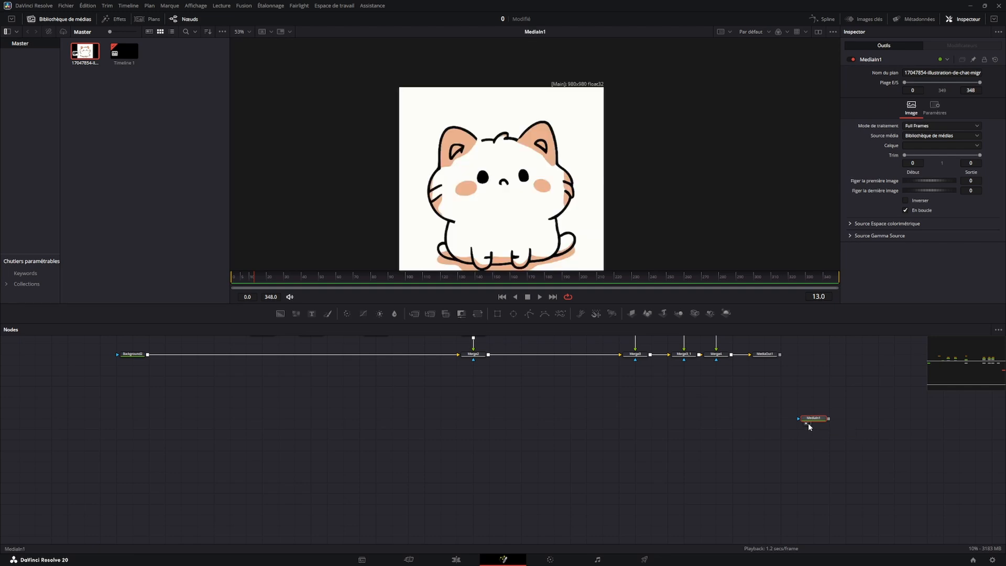
{"action": "left_click", "coordinate": [806, 423]}
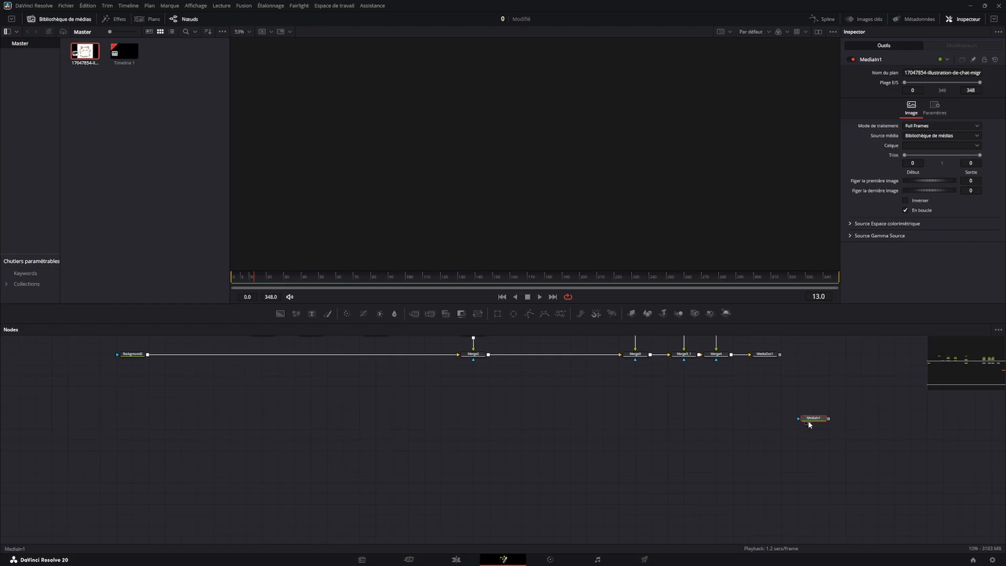
{"action": "left_click", "coordinate": [807, 423]}
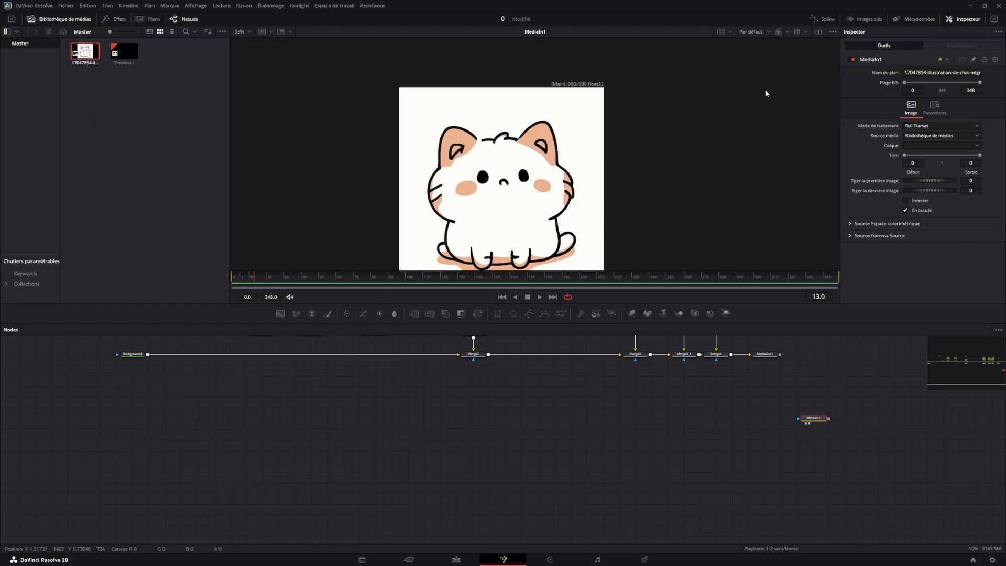
Switch to the dual-viewer layout and frame the whole cat illustration in each viewer.
{"action": "left_click", "coordinate": [818, 32]}
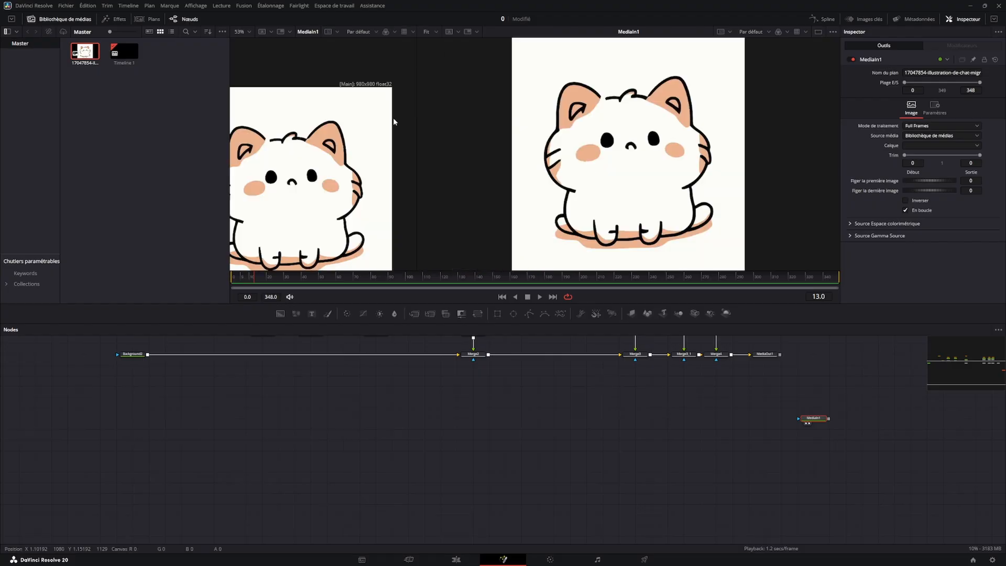
{"action": "left_click_drag", "start_coordinate": [412, 162], "coordinate": [545, 166]}
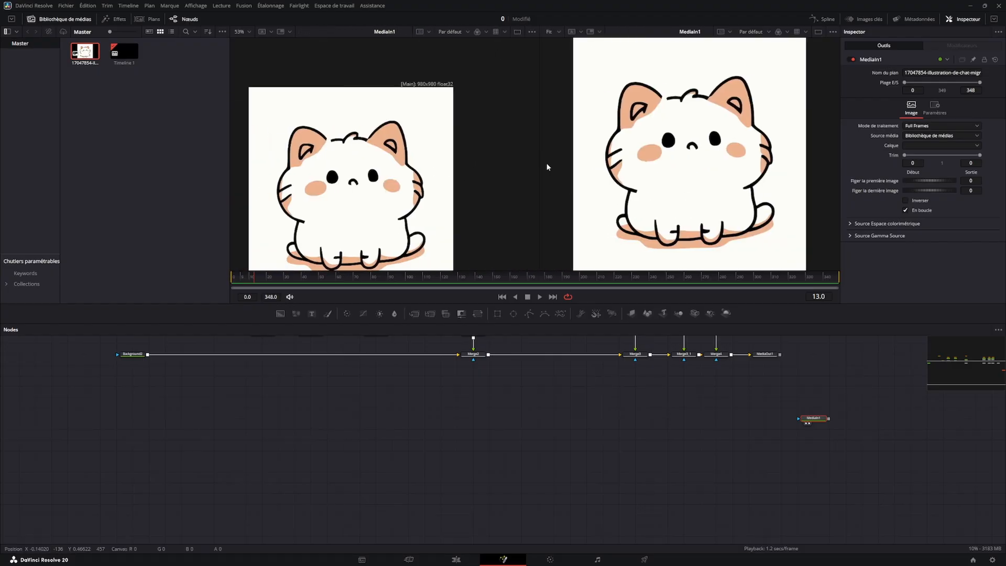
{"action": "scroll", "coordinate": [661, 164], "scroll_direction": "down", "scroll_amount": 3}
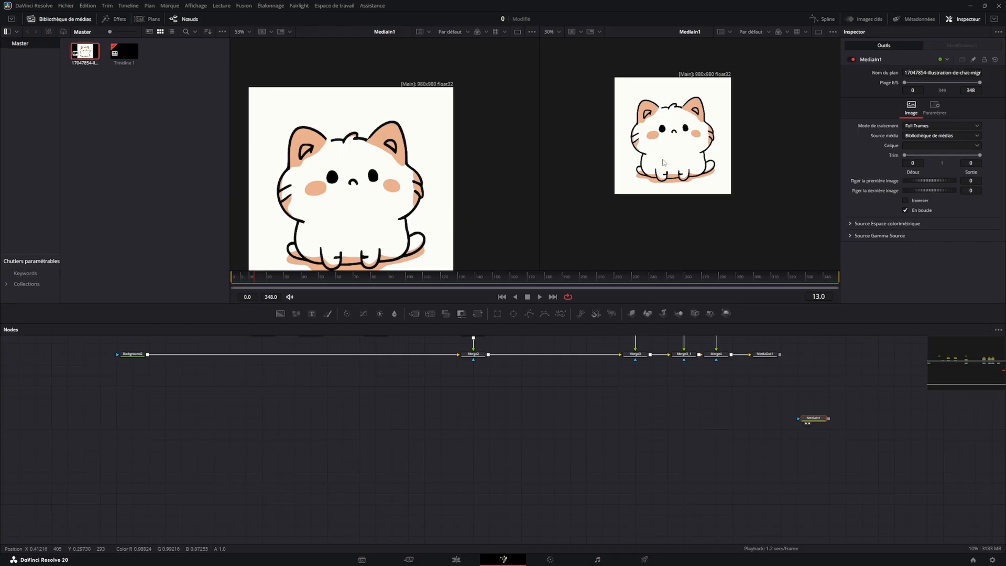
{"action": "scroll", "coordinate": [663, 178], "scroll_direction": "up", "scroll_amount": 3}
{"action": "left_click_drag", "start_coordinate": [696, 113], "coordinate": [740, 155]}
{"action": "left_click_drag", "start_coordinate": [297, 193], "coordinate": [334, 159]}
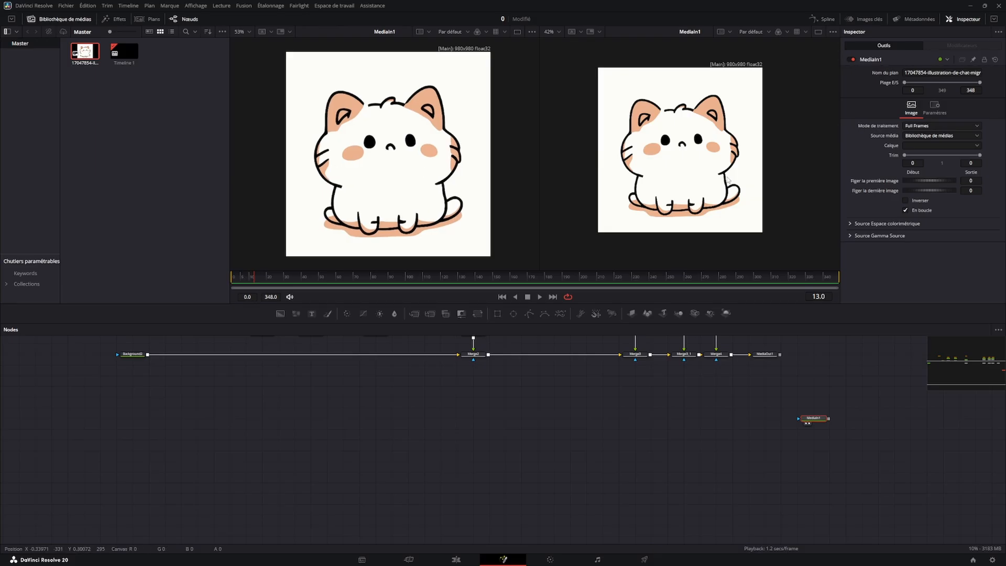
Clear both viewers and show the MediaIn node in the first viewer only.
{"action": "left_click", "coordinate": [807, 424]}
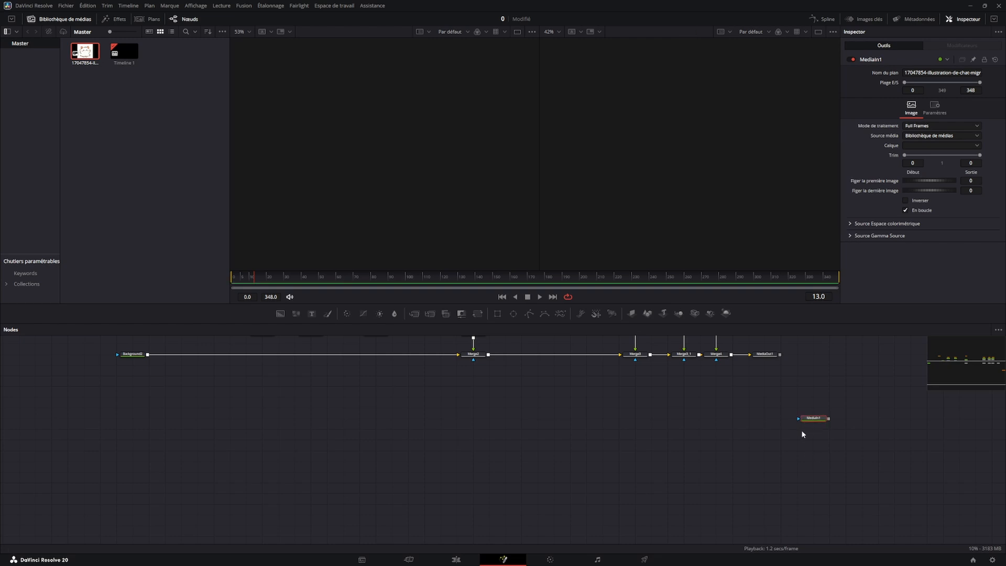
{"action": "key", "text": "1"}
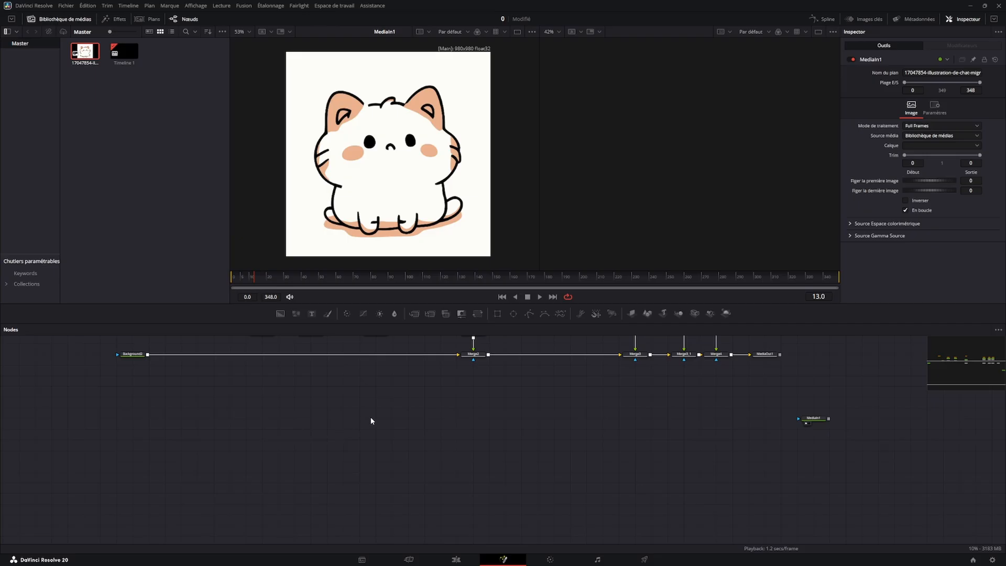
Add a new Background node below the existing graph and display it fully in the second viewer.
{"action": "left_click_drag", "start_coordinate": [371, 420], "coordinate": [404, 459]}
{"action": "left_click_drag", "start_coordinate": [588, 384], "coordinate": [580, 474]}
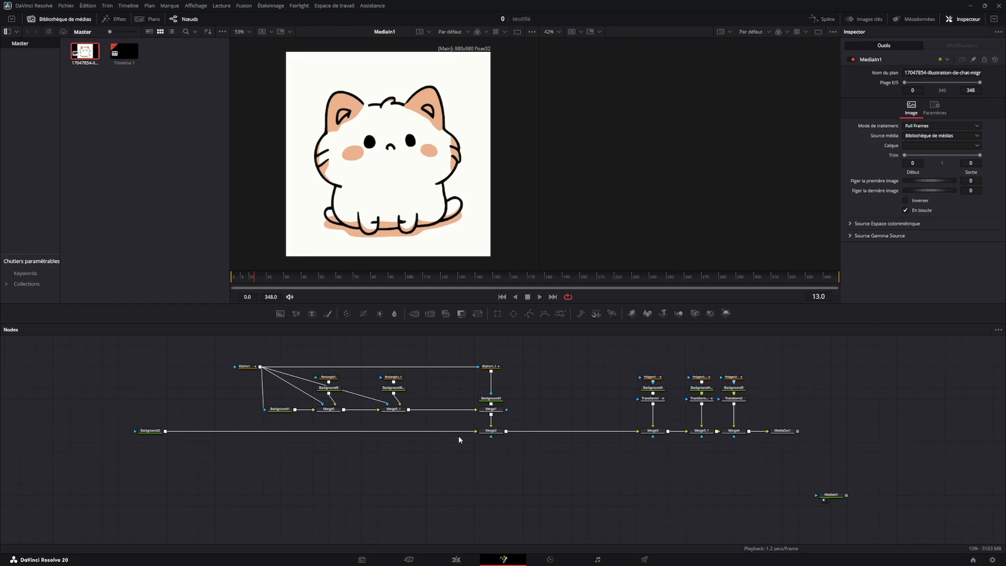
{"action": "left_click_drag", "start_coordinate": [280, 313], "coordinate": [669, 175]}
{"action": "scroll", "coordinate": [716, 166], "scroll_direction": "down", "scroll_amount": 4}
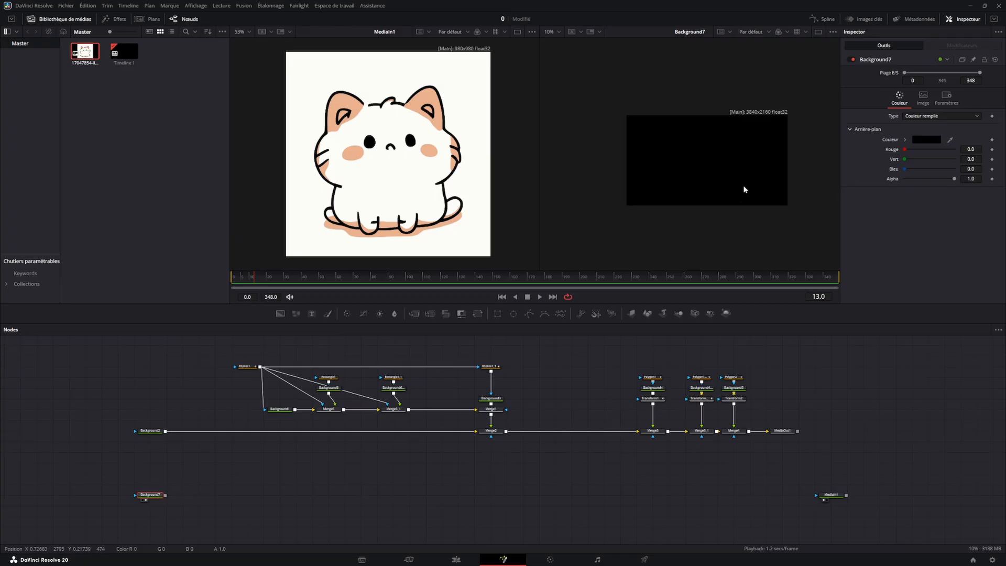
{"action": "scroll", "coordinate": [742, 186], "scroll_direction": "up", "scroll_amount": 1}
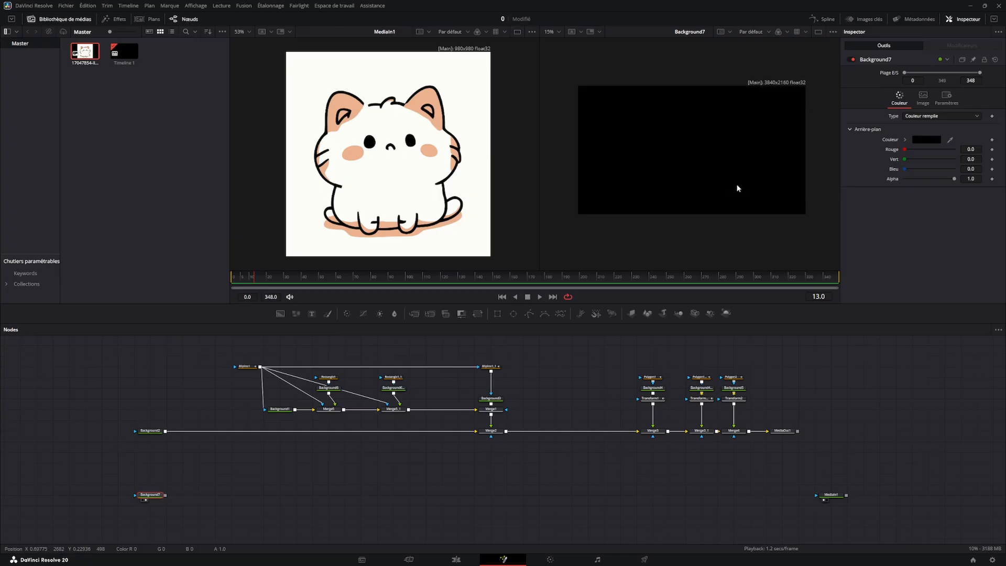
Set the new Background node's colour to the beige #d8b088.
{"action": "left_click", "coordinate": [925, 139]}
{"action": "left_click", "coordinate": [549, 226]}
{"action": "left_click_drag", "start_coordinate": [562, 232], "coordinate": [571, 262]}
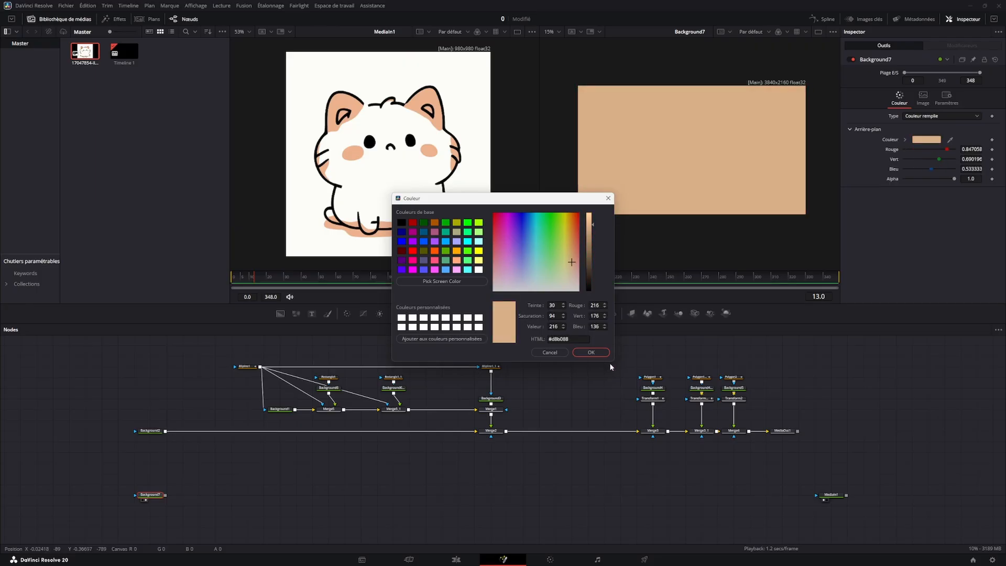
{"action": "left_click", "coordinate": [590, 352]}
Try the Horizontale and Verticale types on the new Background node.
{"action": "left_click", "coordinate": [940, 116]}
{"action": "left_click", "coordinate": [937, 128]}
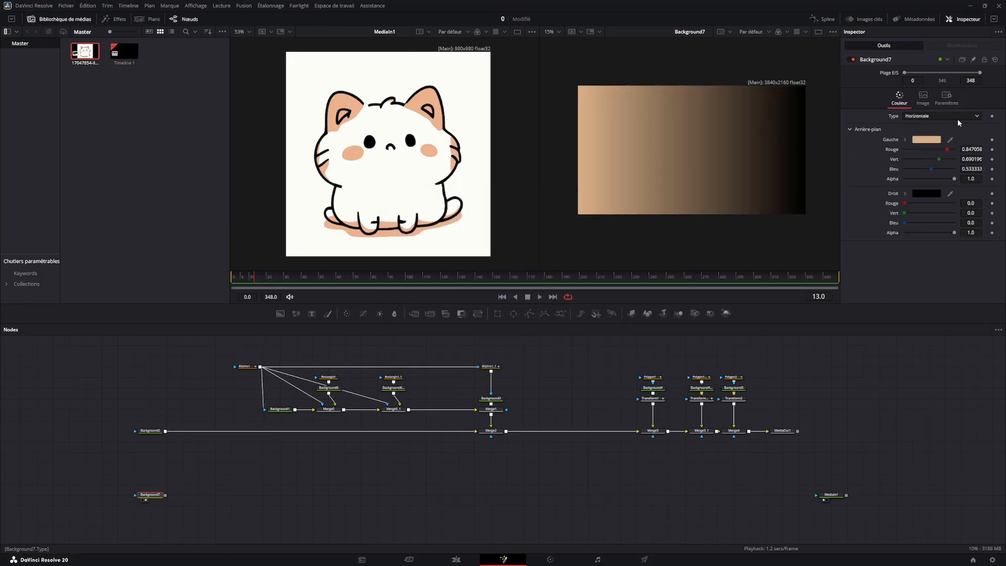
{"action": "left_click", "coordinate": [947, 107]}
{"action": "left_click", "coordinate": [898, 100]}
{"action": "left_click", "coordinate": [929, 117]}
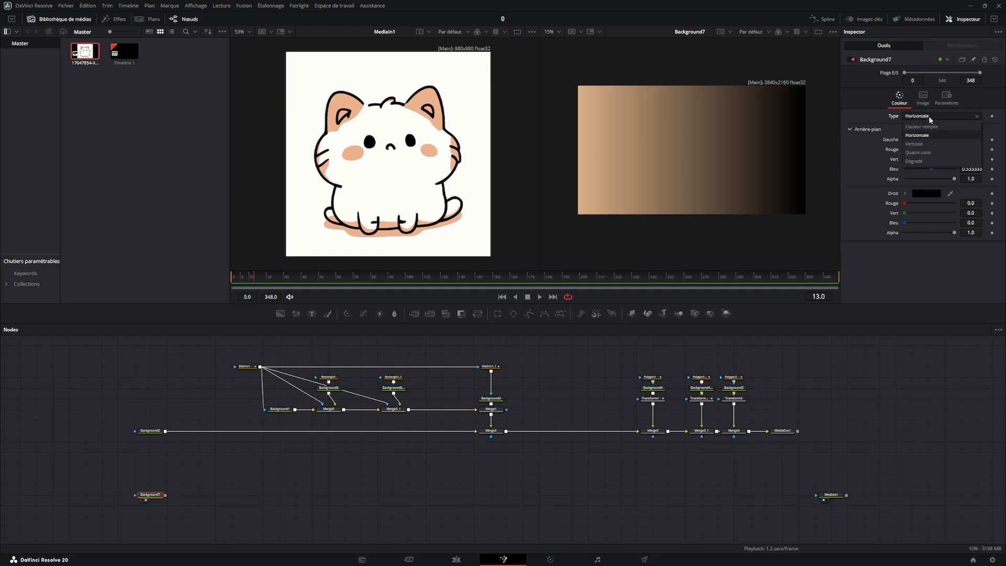
{"action": "left_click", "coordinate": [915, 144]}
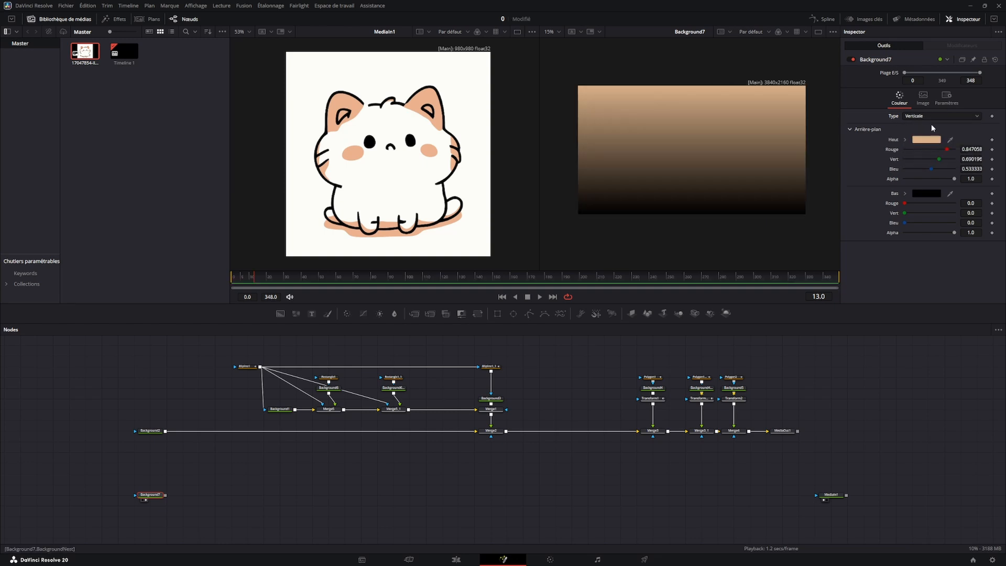
Try the Quatre coins type on the background, with bright blue as its Haut Droit colour.
{"action": "left_click", "coordinate": [931, 116]}
{"action": "left_click", "coordinate": [923, 153]}
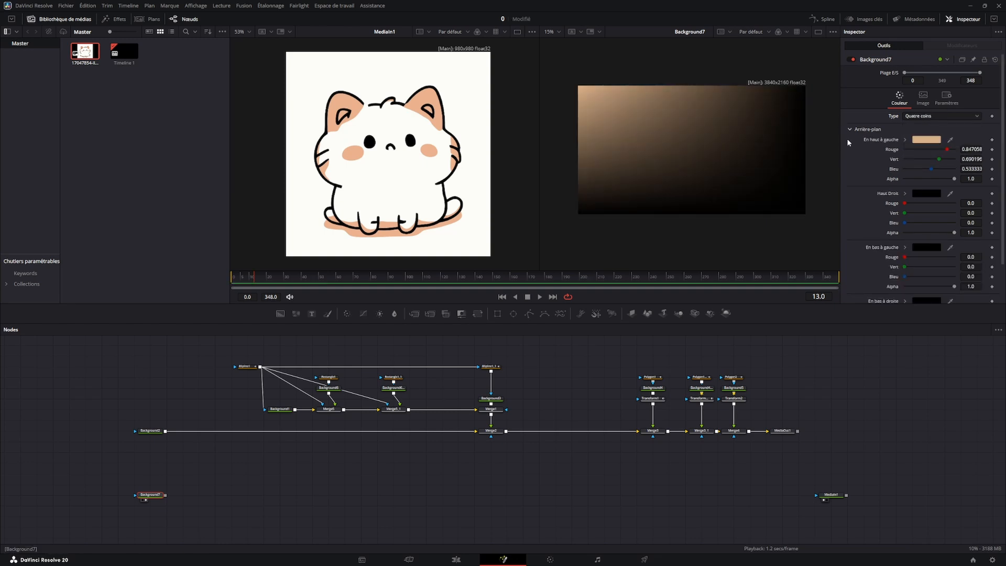
{"action": "left_click", "coordinate": [933, 195]}
{"action": "left_click_drag", "start_coordinate": [594, 242], "coordinate": [586, 219]}
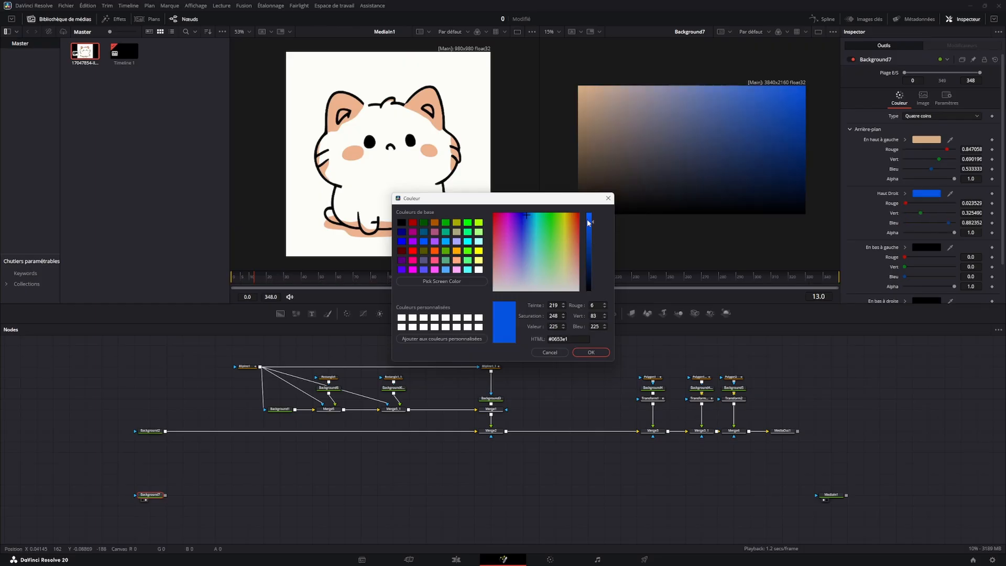
{"action": "left_click", "coordinate": [591, 352]}
Try the Dégradé type on the background and move the gradient's start point to about X 0.22, Y 0.71.
{"action": "left_click", "coordinate": [928, 117]}
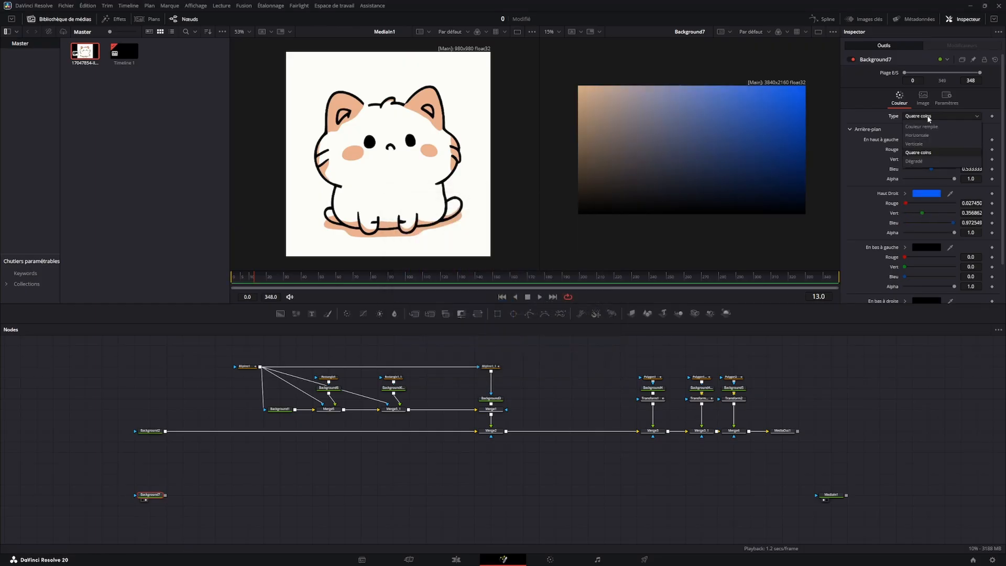
{"action": "left_click", "coordinate": [921, 162]}
{"action": "left_click_drag", "start_coordinate": [576, 152], "coordinate": [628, 123]}
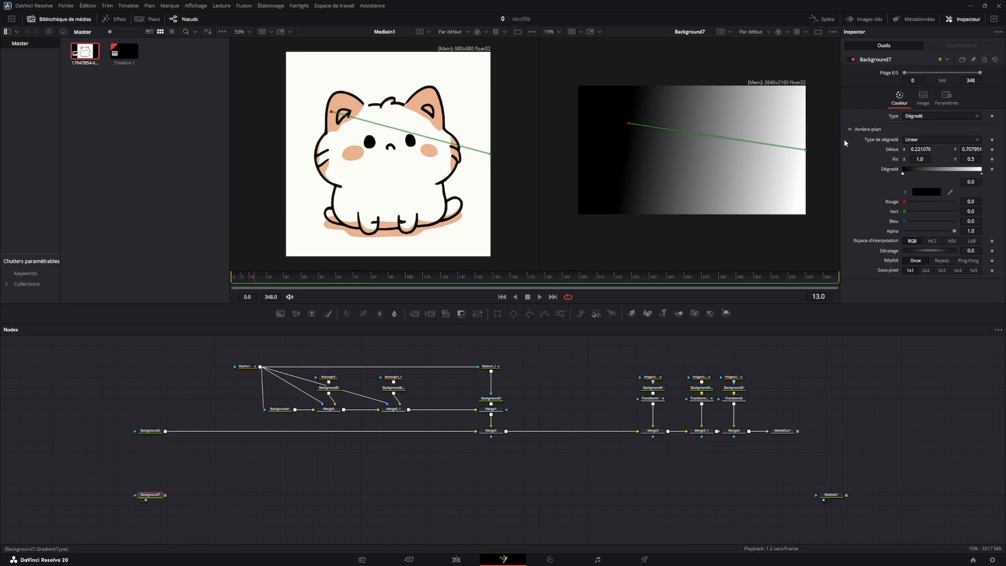
Set the gradient type to Reflect and move its start point near the centre of the image.
{"action": "left_click", "coordinate": [947, 139]}
{"action": "left_click", "coordinate": [925, 159]}
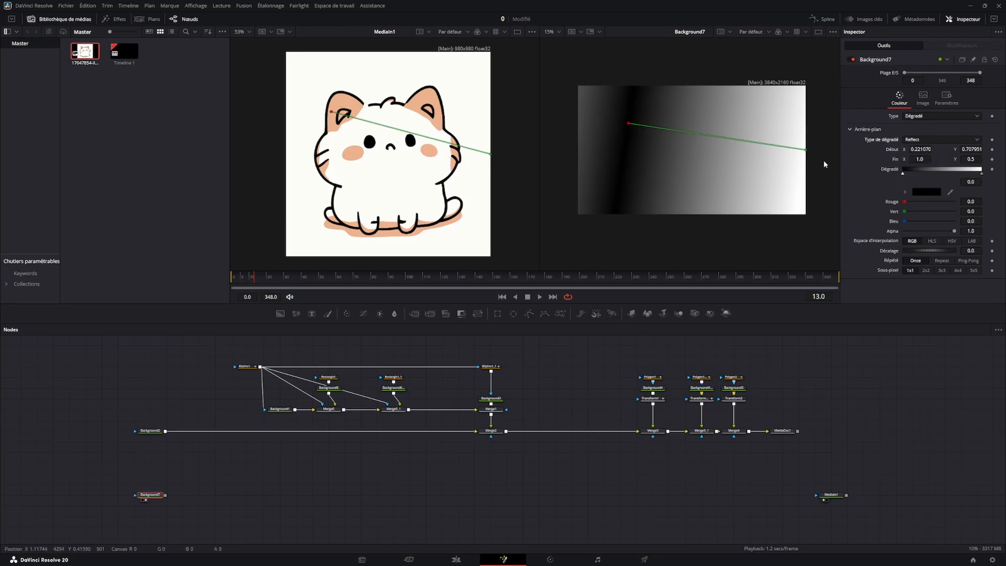
{"action": "left_click_drag", "start_coordinate": [631, 126], "coordinate": [699, 156]}
Try three further gradient types in turn, ending with the angular sweep around the start point.
{"action": "left_click", "coordinate": [931, 140]}
{"action": "left_click", "coordinate": [929, 168]}
{"action": "left_click", "coordinate": [940, 140]}
{"action": "left_click", "coordinate": [932, 184]}
{"action": "left_click", "coordinate": [953, 140]}
{"action": "left_click", "coordinate": [932, 192]}
Set the new Background node's type back to Couleur remplie.
{"action": "left_click", "coordinate": [964, 116]}
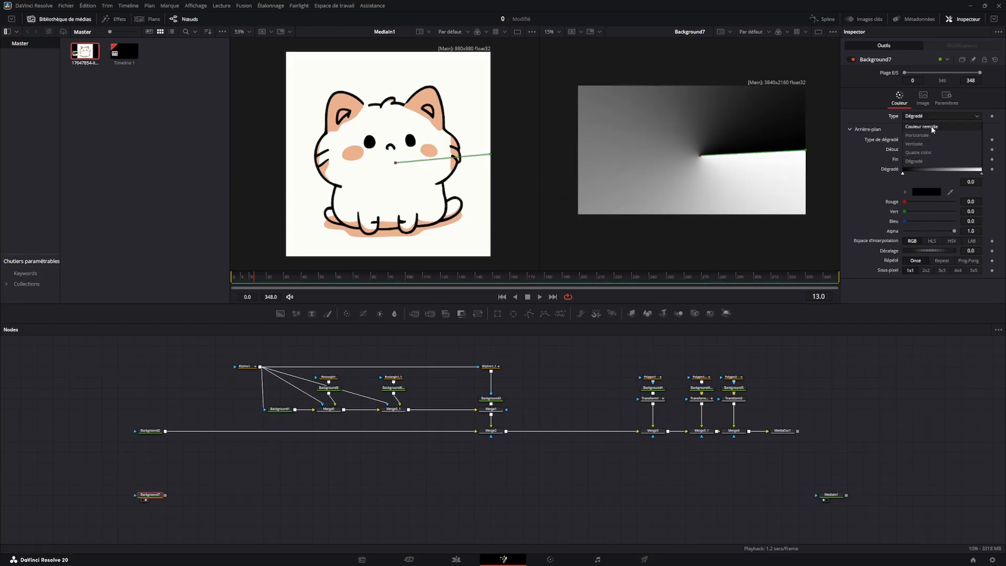
{"action": "left_click", "coordinate": [926, 127]}
{"action": "left_click", "coordinate": [918, 116]}
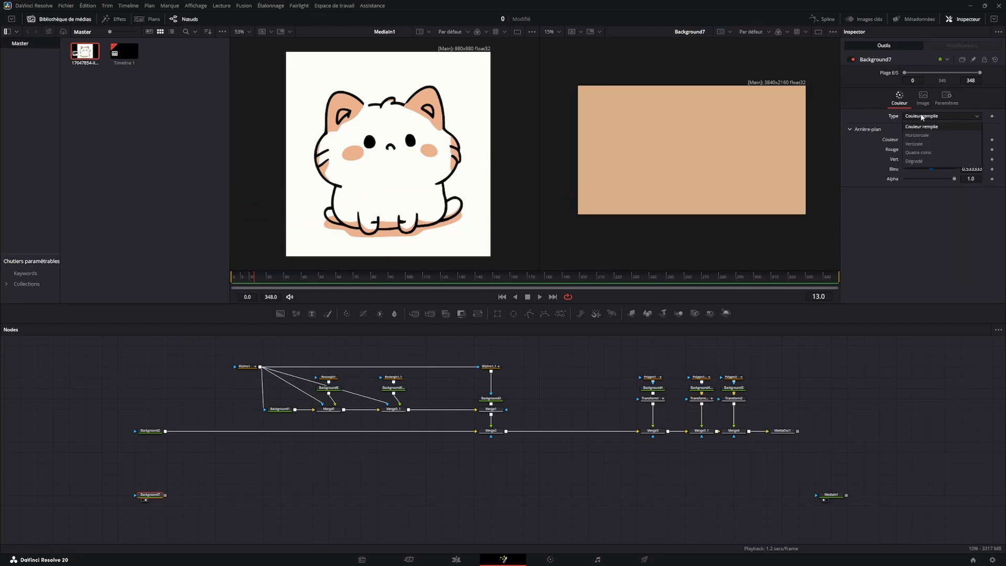
{"action": "left_click", "coordinate": [920, 117]}
Make the new background fully transparent by setting its colour to black and its alpha to 0.0.
{"action": "left_click", "coordinate": [940, 139]}
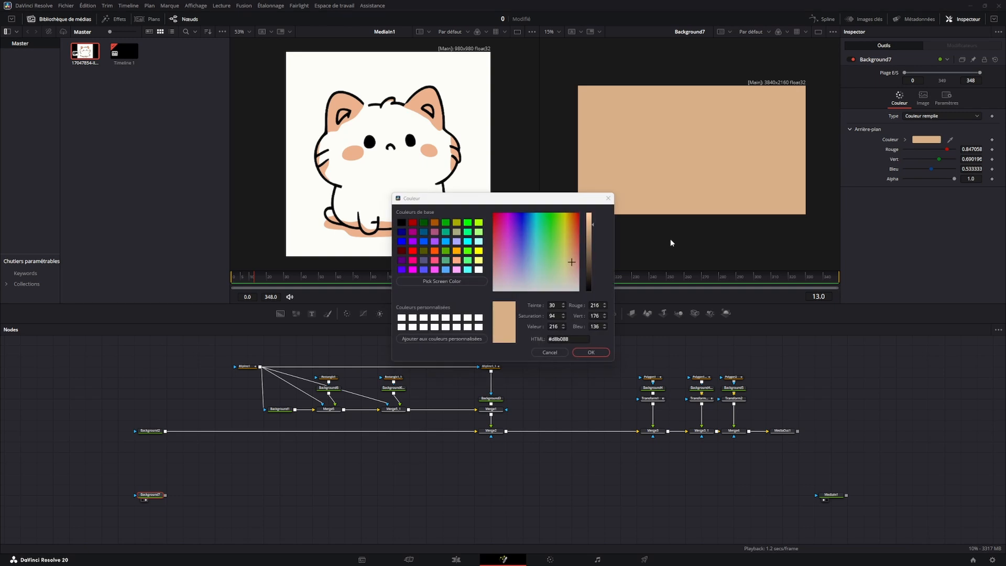
{"action": "left_click_drag", "start_coordinate": [587, 230], "coordinate": [589, 287]}
{"action": "left_click", "coordinate": [591, 353]}
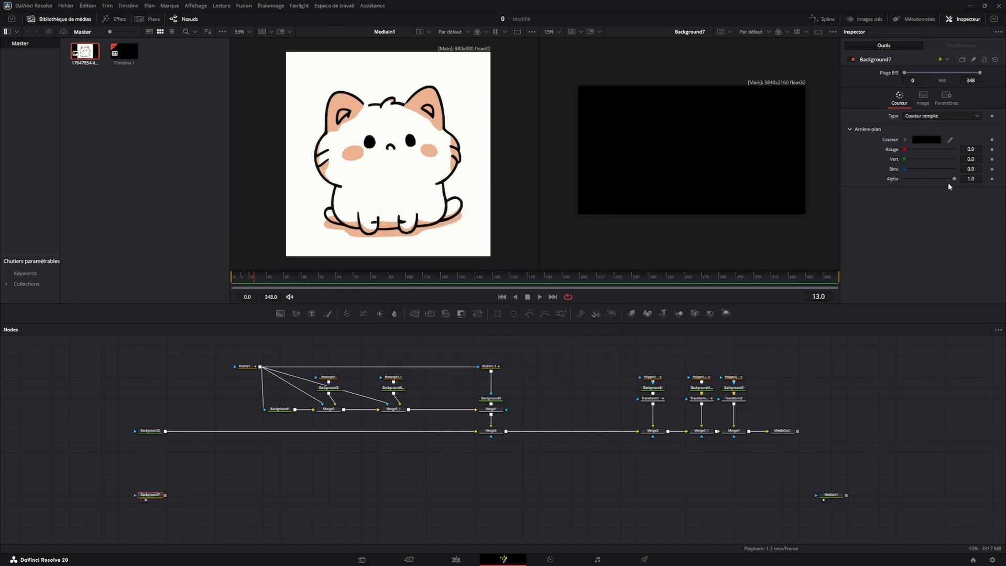
{"action": "left_click_drag", "start_coordinate": [954, 179], "coordinate": [902, 178]}
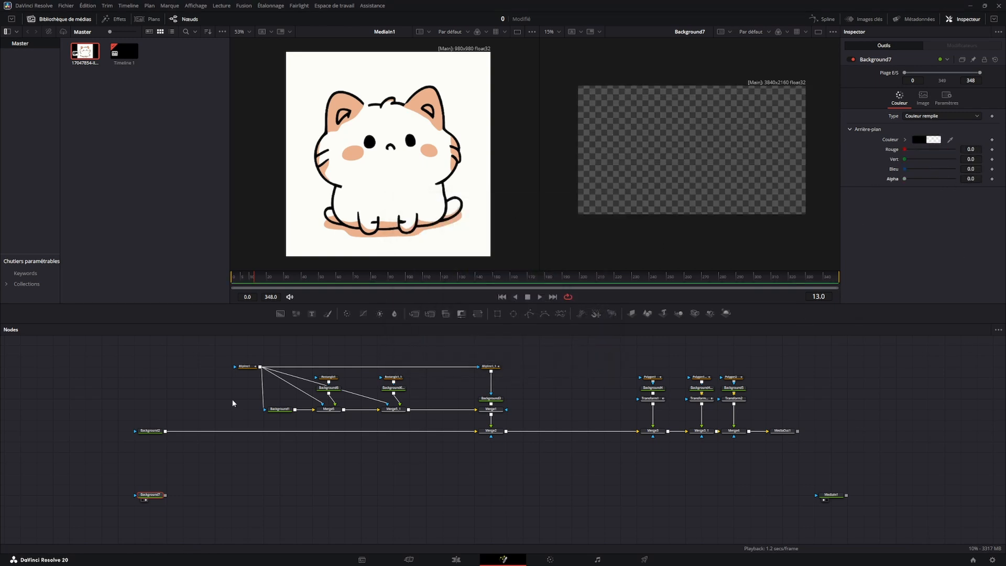
Show the existing Background2 node in the first viewer with its whole frame in view.
{"action": "left_click_drag", "start_coordinate": [150, 431], "coordinate": [356, 187]}
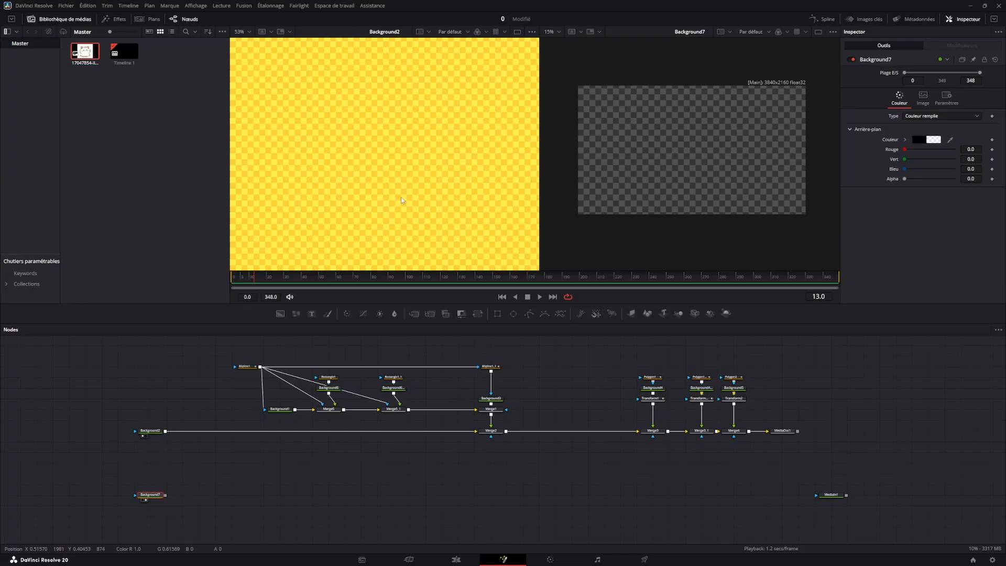
{"action": "scroll", "coordinate": [401, 197], "scroll_direction": "down", "scroll_amount": 5}
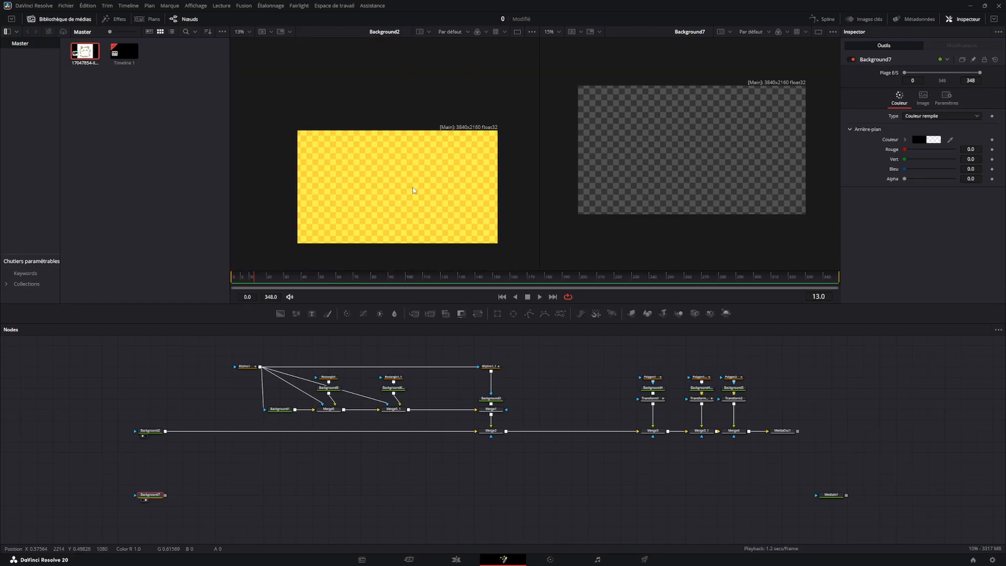
Check the new Background node's colour picker without changing it, and move the node slightly up in the graph.
{"action": "left_click", "coordinate": [152, 495]}
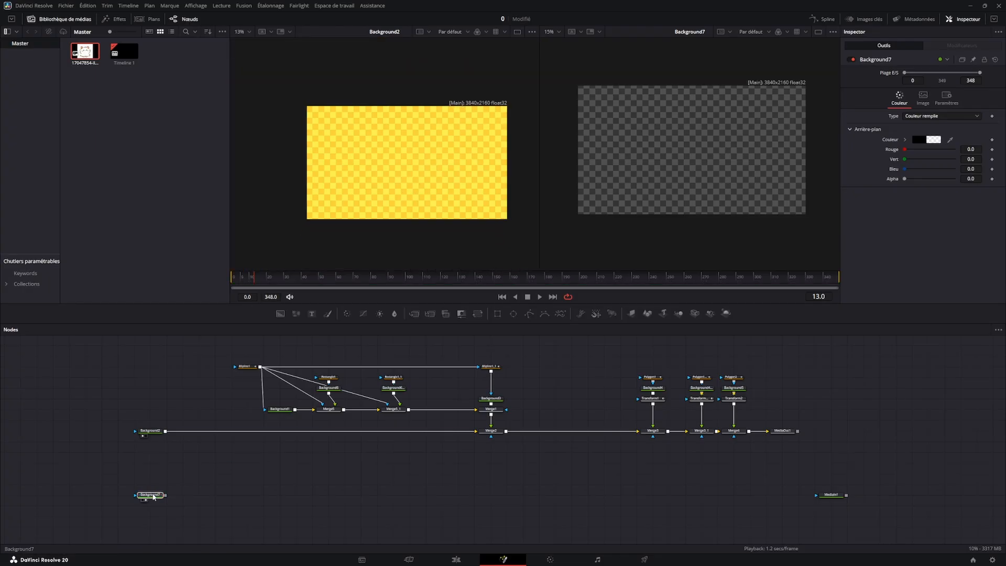
{"action": "left_click", "coordinate": [919, 140]}
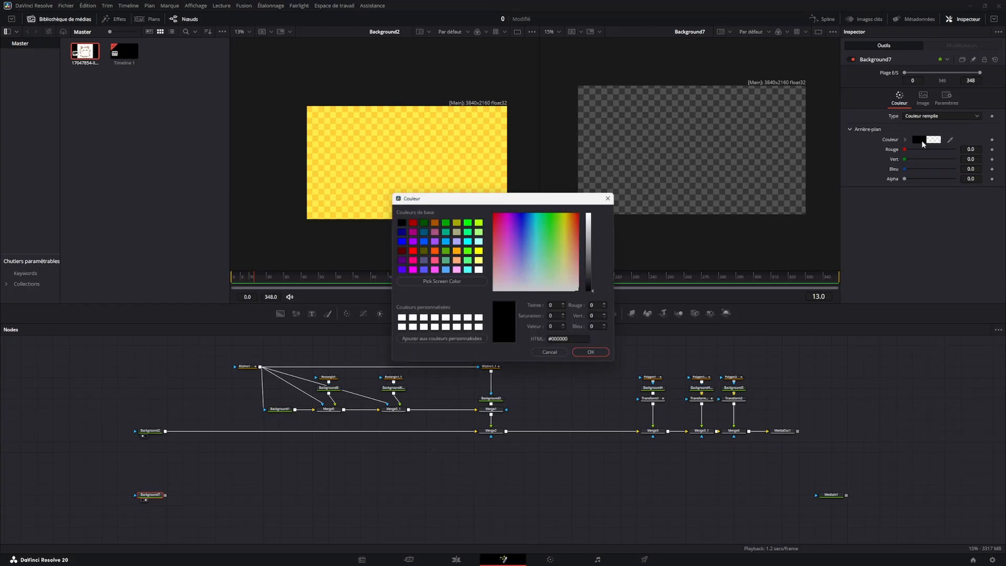
{"action": "left_click", "coordinate": [607, 198]}
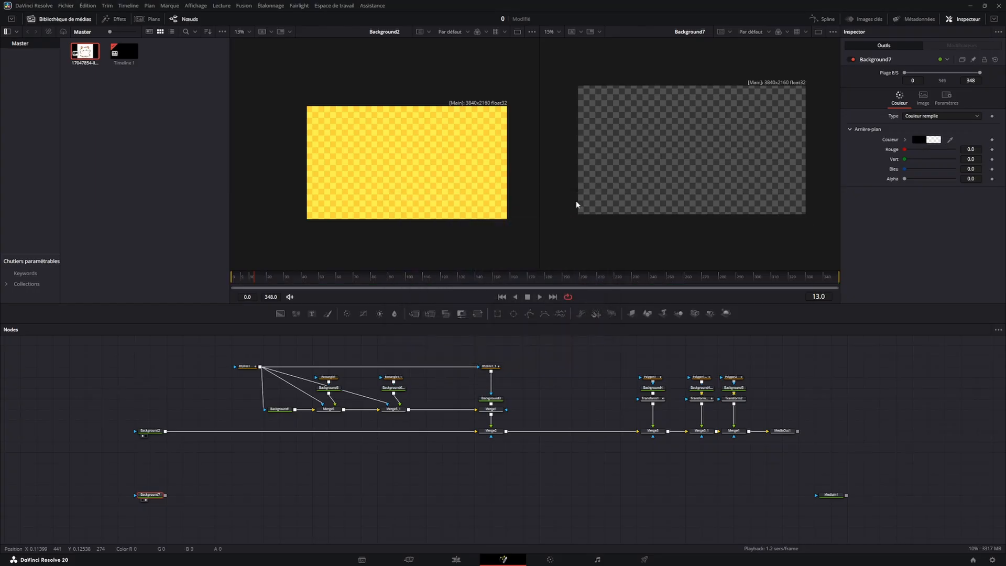
{"action": "left_click_drag", "start_coordinate": [145, 497], "coordinate": [146, 487]}
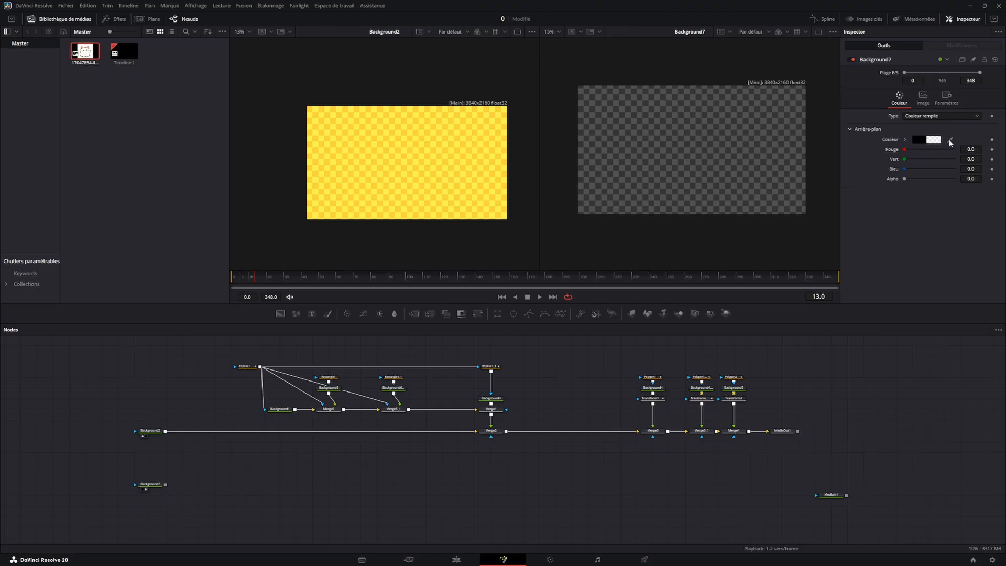
Sample the yellow background in the first viewer as the new Background7 node's colour.
{"action": "left_click_drag", "start_coordinate": [950, 140], "coordinate": [456, 170]}
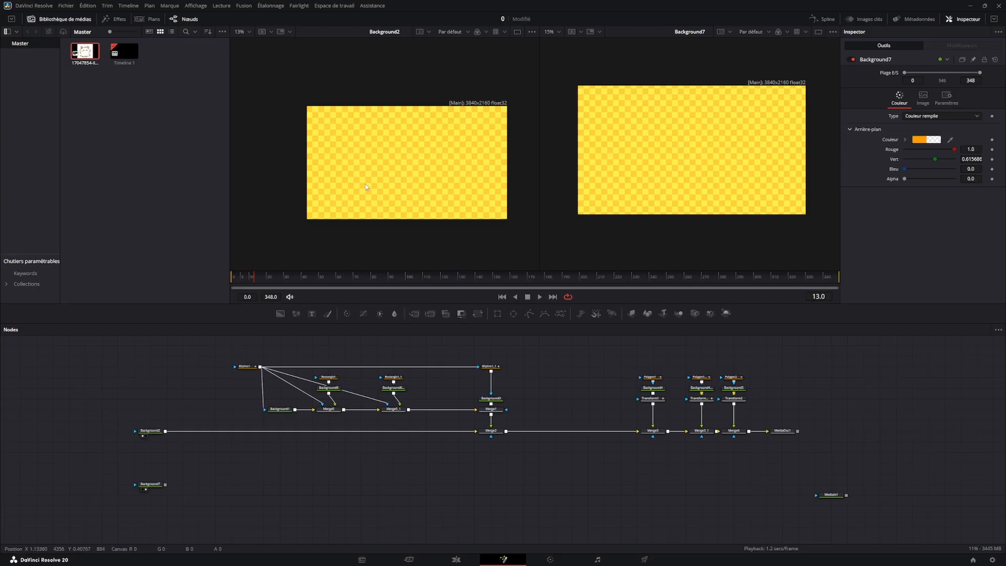
{"action": "scroll", "coordinate": [664, 232], "scroll_direction": "up", "scroll_amount": 2}
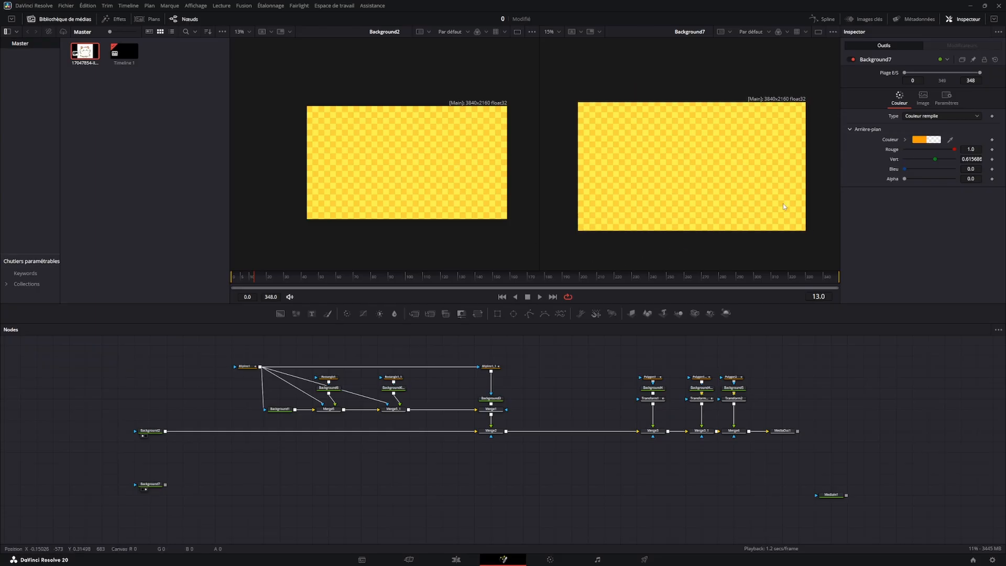
Try green shades for the Background7 node's colour and discard them.
{"action": "left_click", "coordinate": [926, 139]}
{"action": "left_click", "coordinate": [545, 222]}
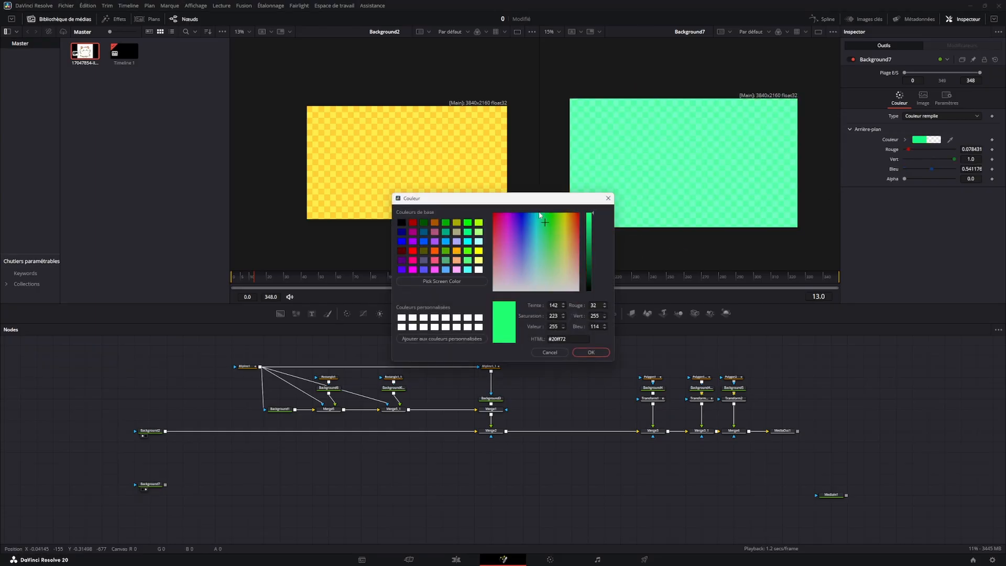
{"action": "left_click_drag", "start_coordinate": [539, 215], "coordinate": [552, 231]}
{"action": "left_click", "coordinate": [608, 198]}
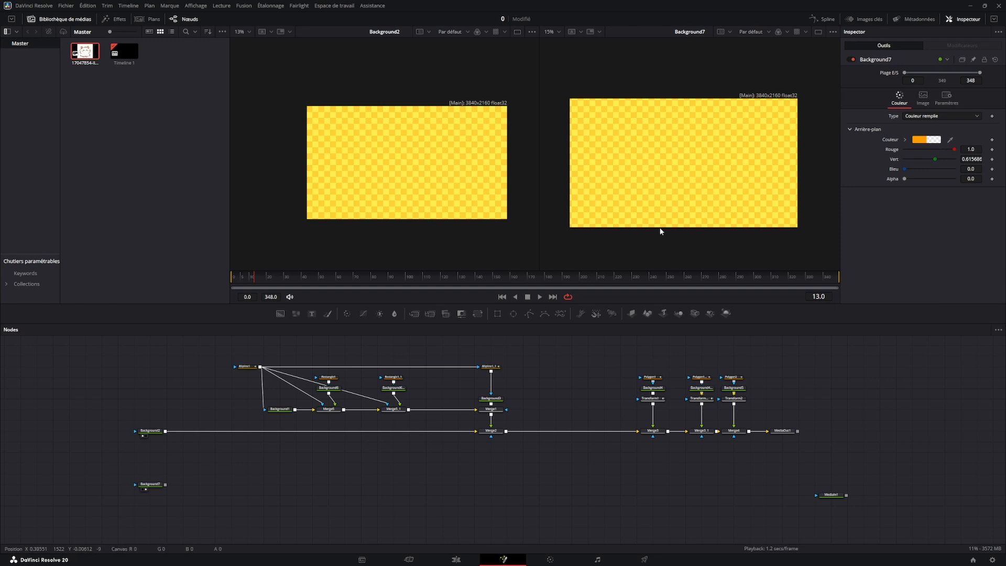
Move the existing Background2 node slightly right in the graph and keep its alpha at 0.0.
{"action": "left_click", "coordinate": [157, 485]}
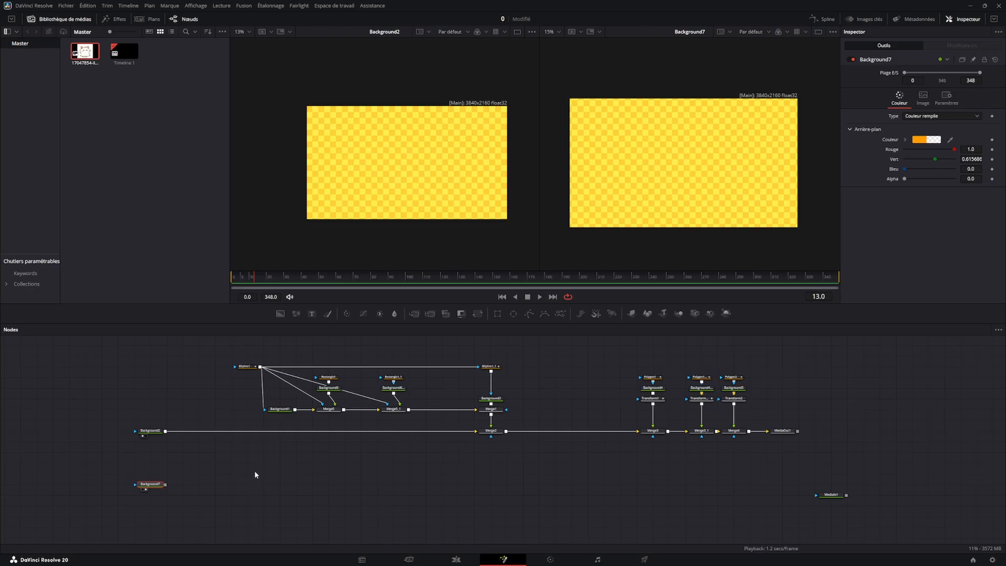
{"action": "left_click_drag", "start_coordinate": [210, 352], "coordinate": [832, 463]}
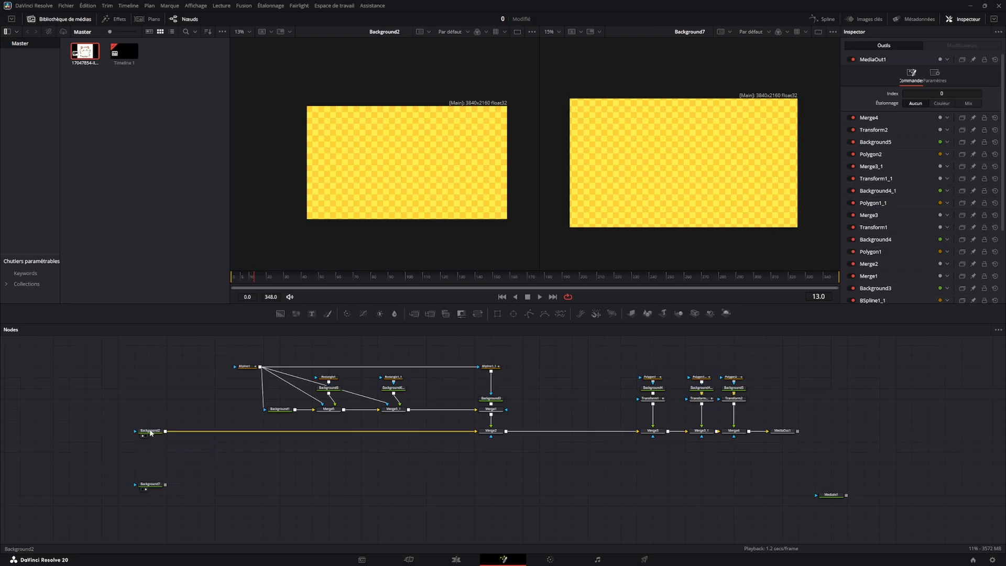
{"action": "left_click_drag", "start_coordinate": [151, 429], "coordinate": [174, 427]}
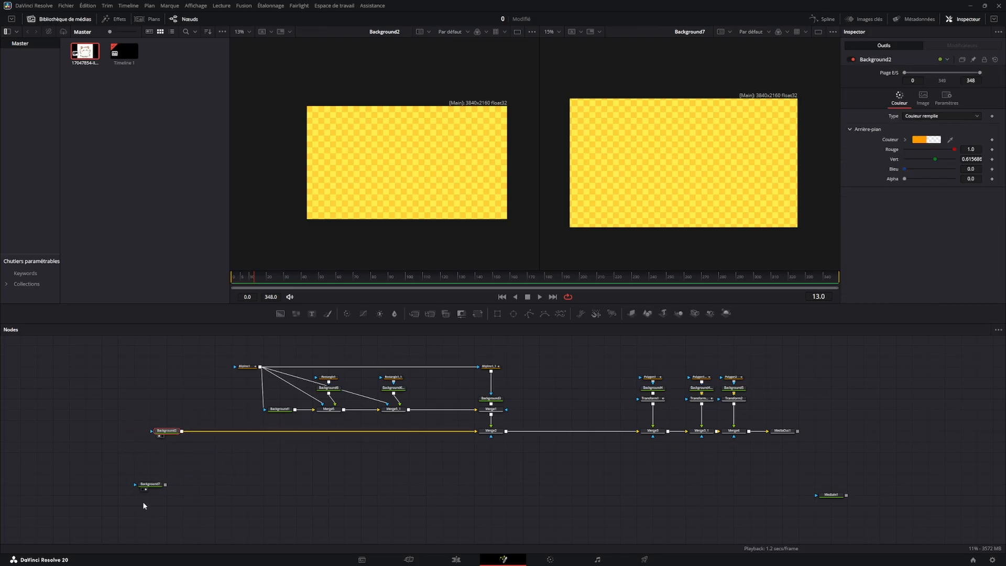
{"action": "left_click_drag", "start_coordinate": [905, 178], "coordinate": [842, 186]}
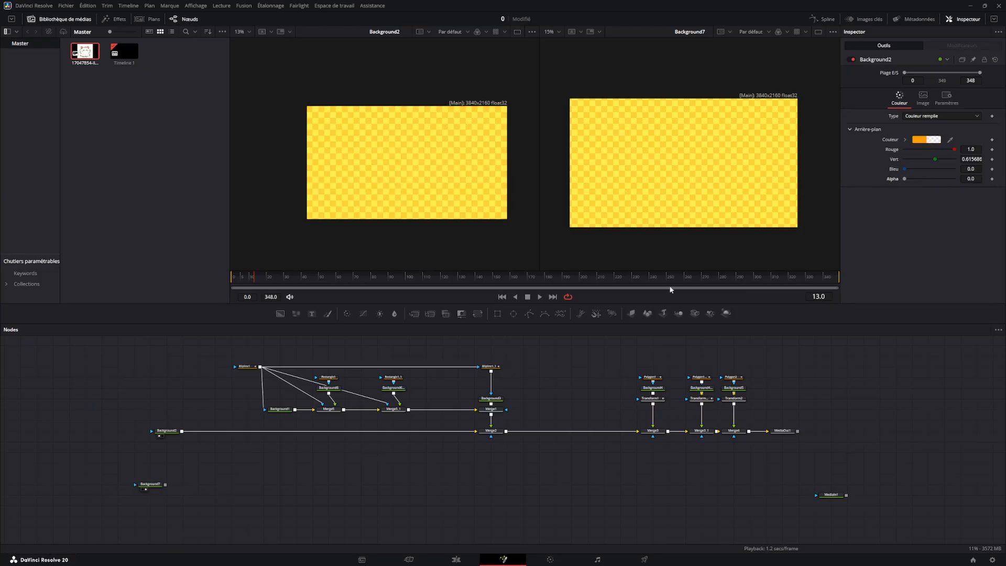
Try placing Background2 directly below Merge2, and return it to the start of the main node chain.
{"action": "left_click", "coordinate": [167, 431]}
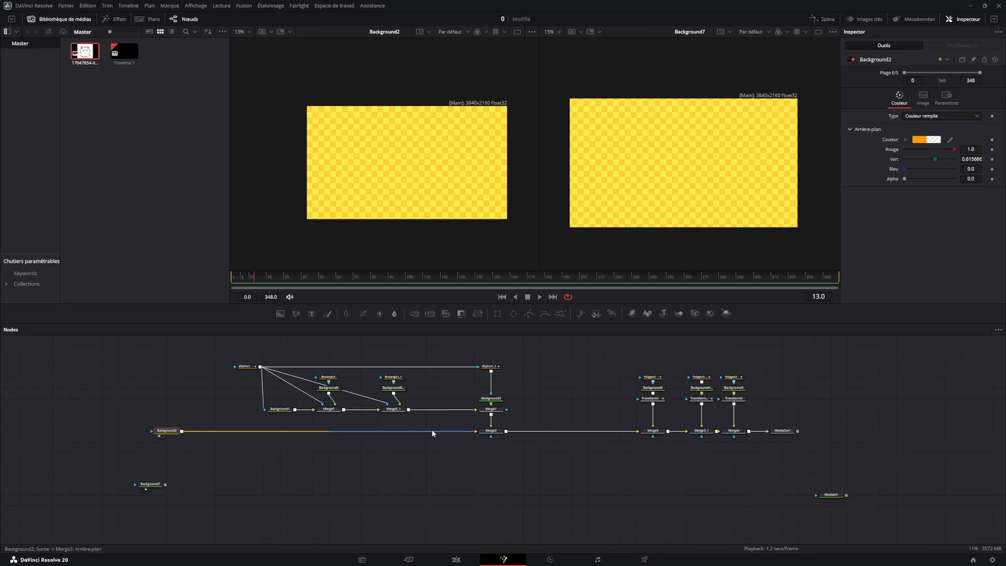
{"action": "left_click_drag", "start_coordinate": [159, 431], "coordinate": [483, 484]}
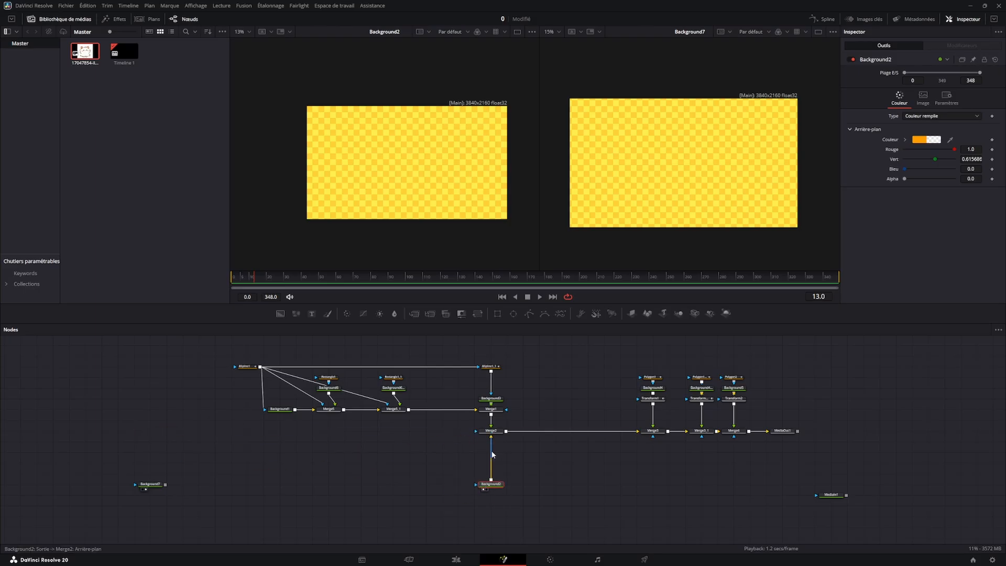
{"action": "left_click", "coordinate": [491, 431]}
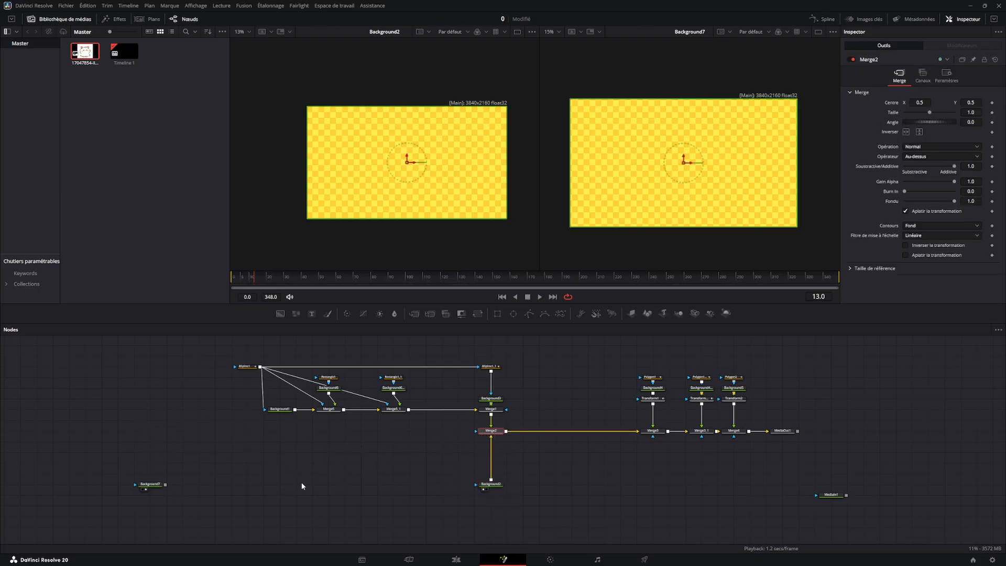
{"action": "left_click_drag", "start_coordinate": [491, 485], "coordinate": [166, 431]}
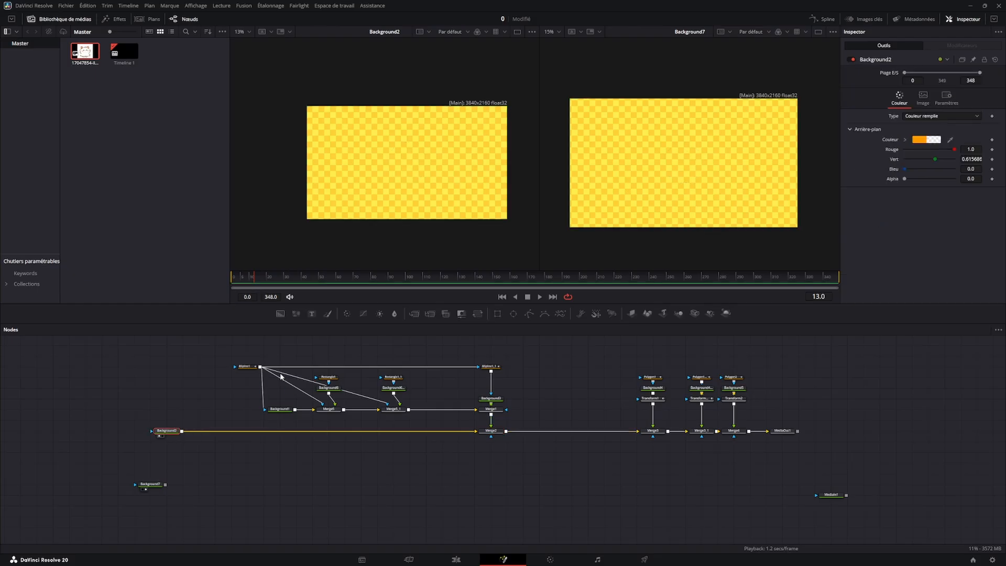
Examine the head's node group: the BSpline1 outline, Background6 and the Merge5 node that the outline masks.
{"action": "left_click_drag", "start_coordinate": [238, 358], "coordinate": [509, 424]}
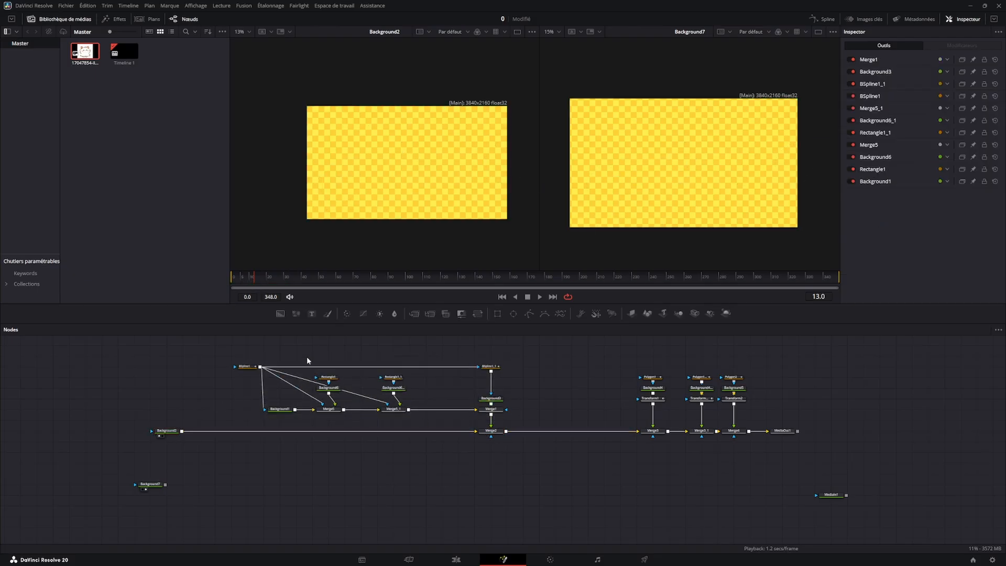
{"action": "left_click", "coordinate": [242, 366]}
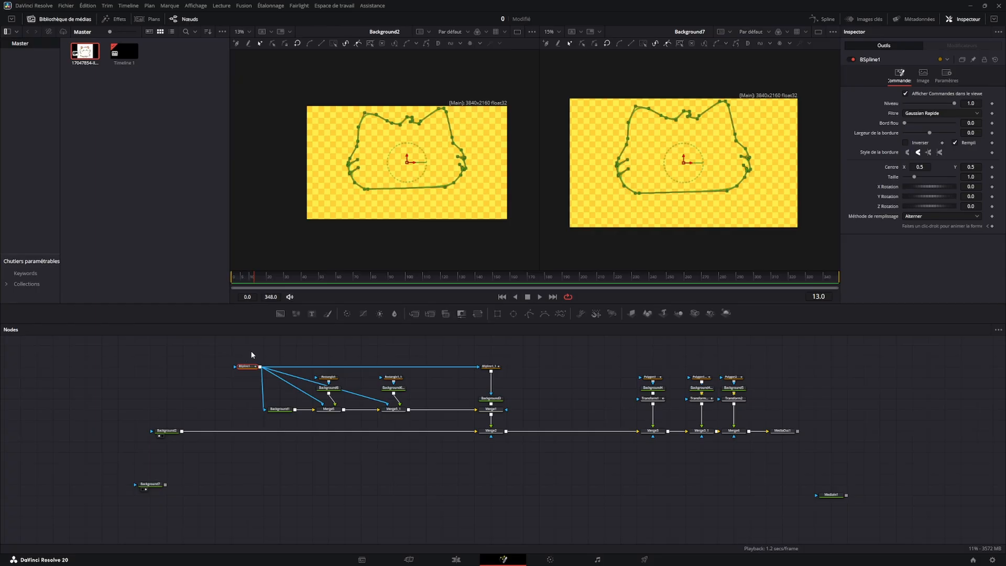
{"action": "left_click", "coordinate": [252, 357]}
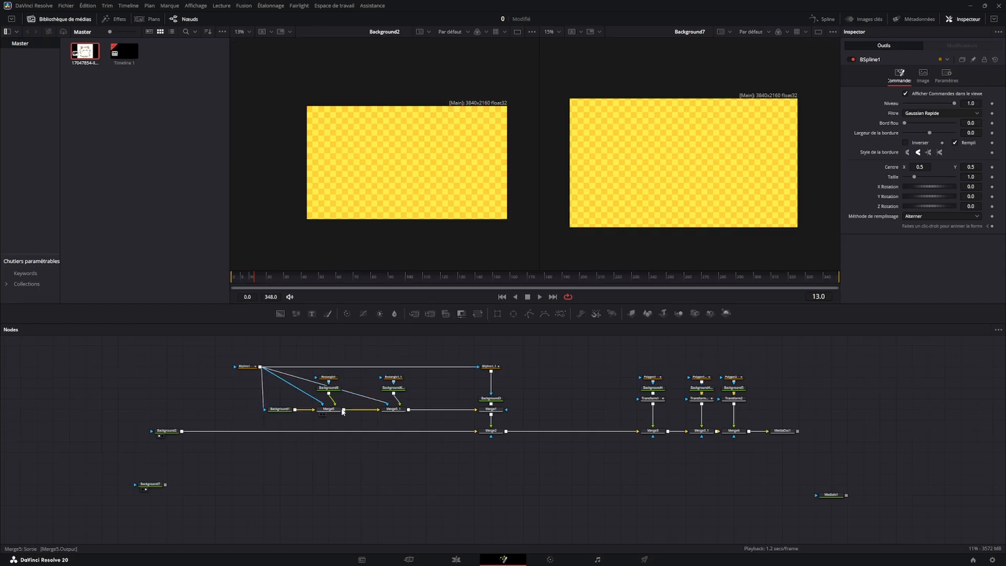
{"action": "left_click", "coordinate": [323, 388]}
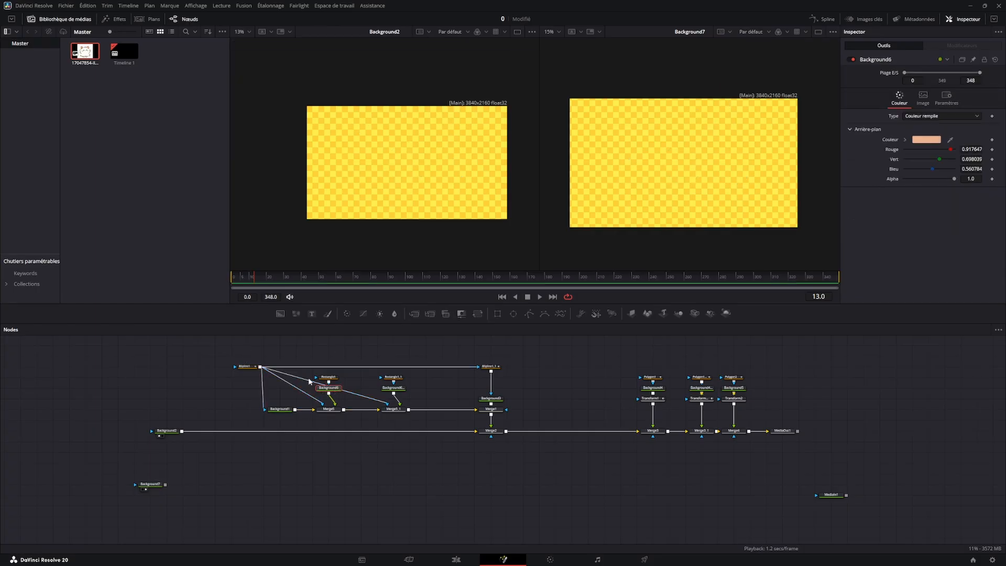
{"action": "left_click", "coordinate": [246, 367]}
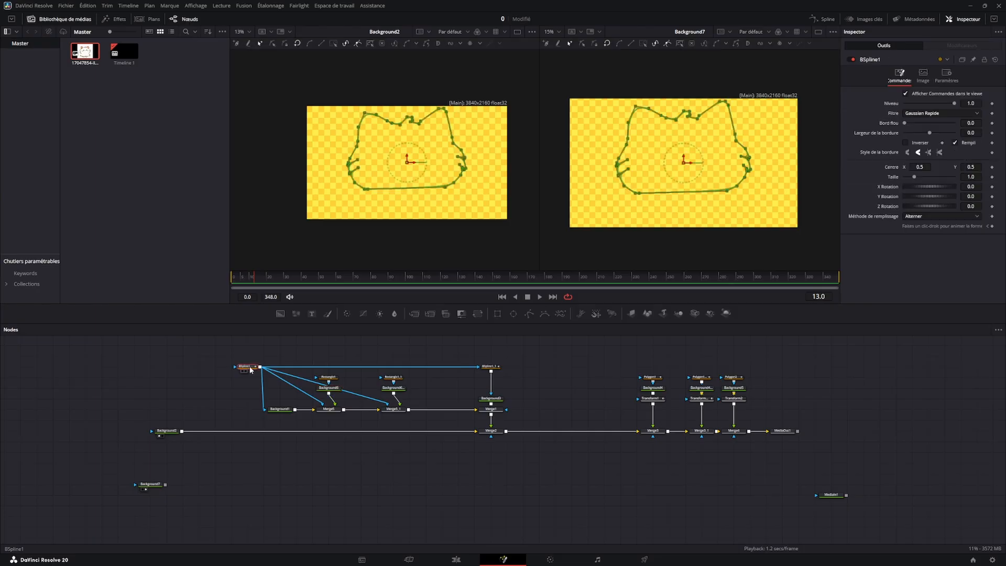
{"action": "left_click", "coordinate": [328, 387]}
{"action": "left_click", "coordinate": [335, 410]}
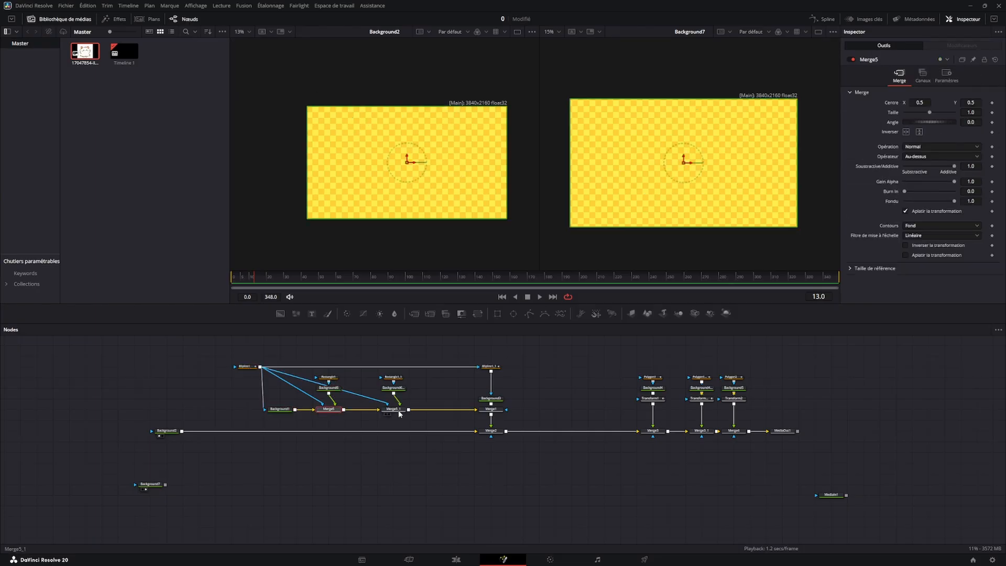
{"action": "left_click", "coordinate": [545, 366]}
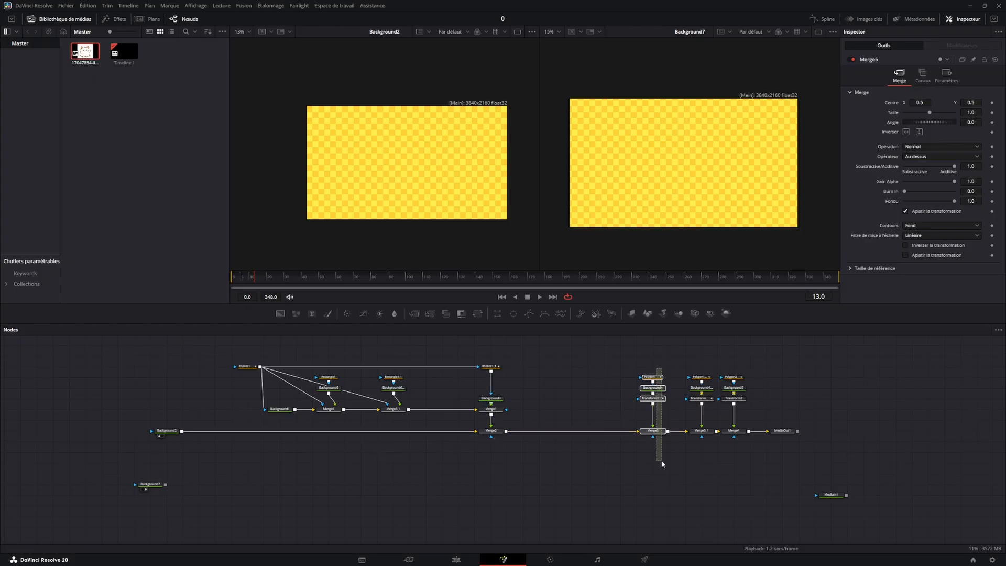
Show the final MediaOut1 output in the second viewer and the eye's Transform1 node in the first viewer.
{"action": "left_click_drag", "start_coordinate": [661, 459], "coordinate": [661, 462]}
{"action": "left_click_drag", "start_coordinate": [715, 352], "coordinate": [726, 484]}
{"action": "left_click", "coordinate": [783, 431]}
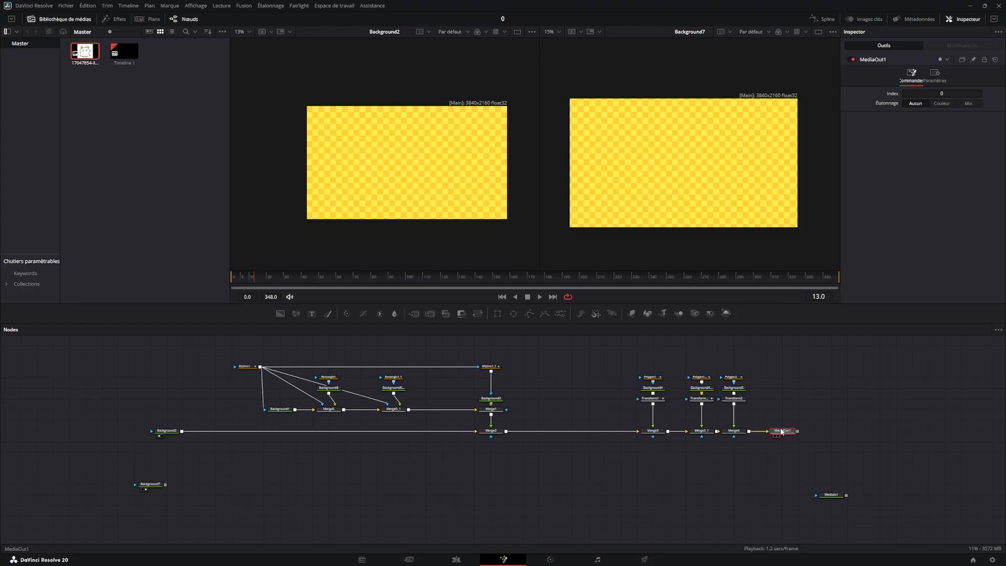
{"action": "left_click_drag", "start_coordinate": [785, 430], "coordinate": [729, 158]}
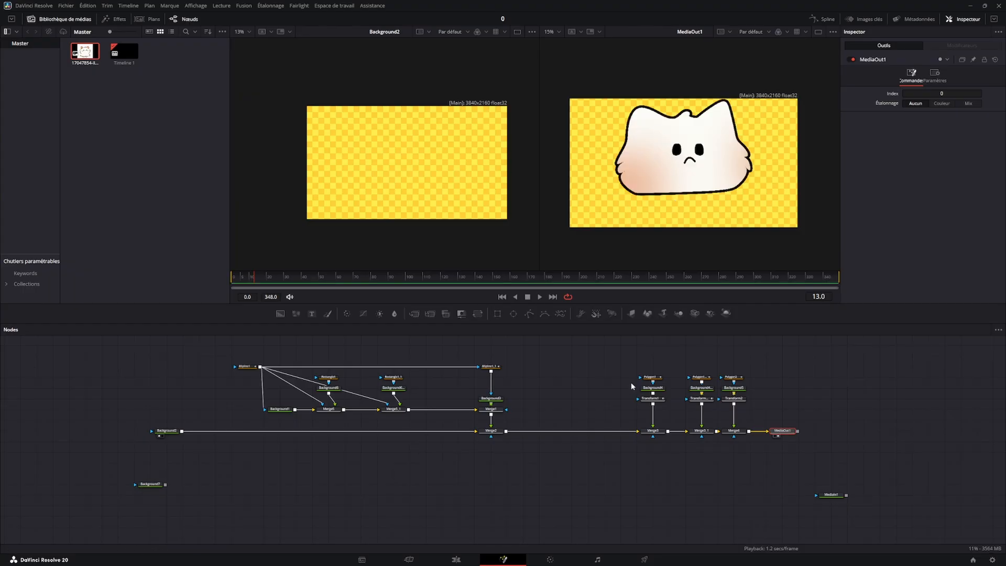
{"action": "left_click_drag", "start_coordinate": [659, 401], "coordinate": [467, 183]}
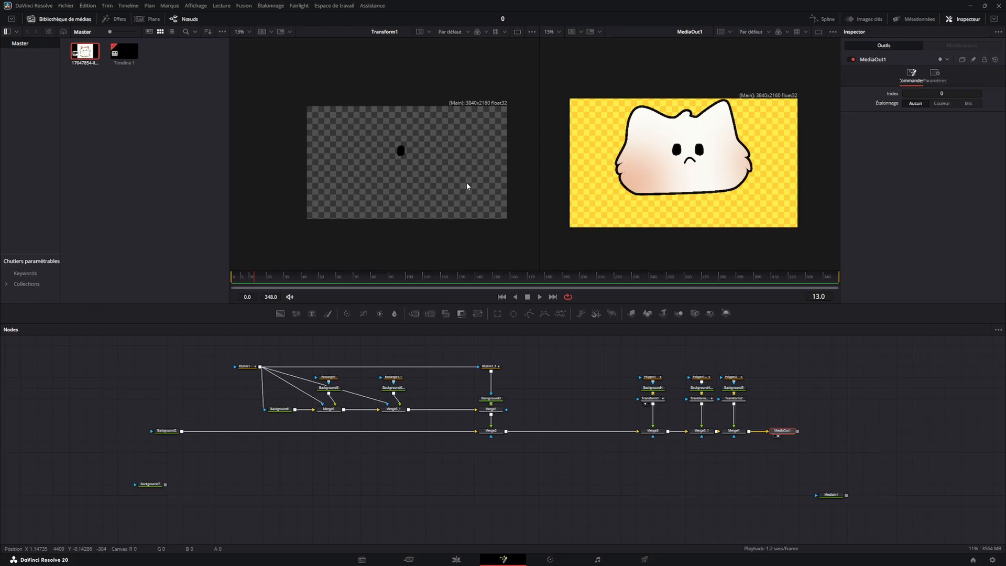
Detach the Polygon1 eye branch with its Merge3 node and insert it between Background2 and Merge2.
{"action": "left_click_drag", "start_coordinate": [657, 370], "coordinate": [621, 410]}
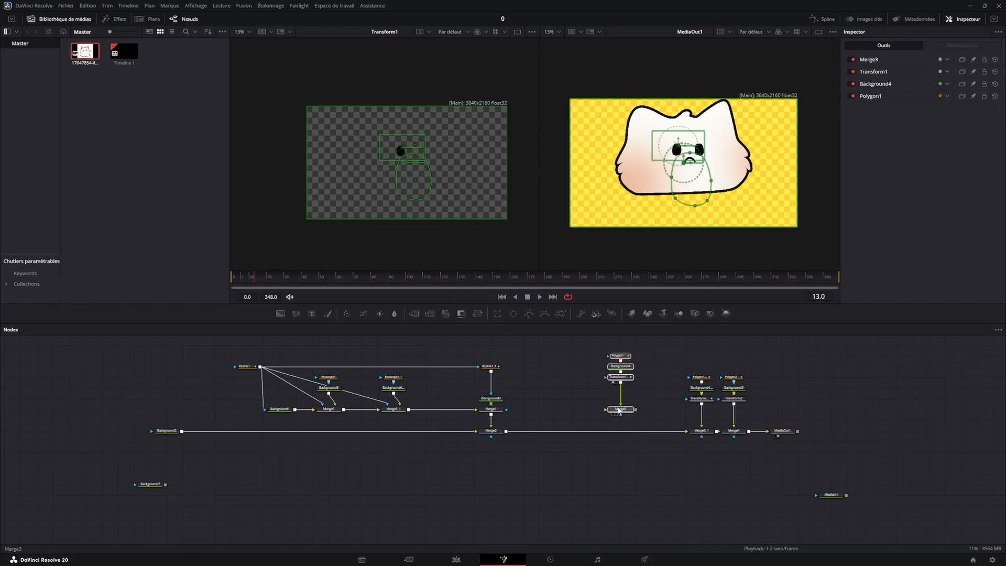
{"action": "left_click_drag", "start_coordinate": [636, 350], "coordinate": [600, 461]}
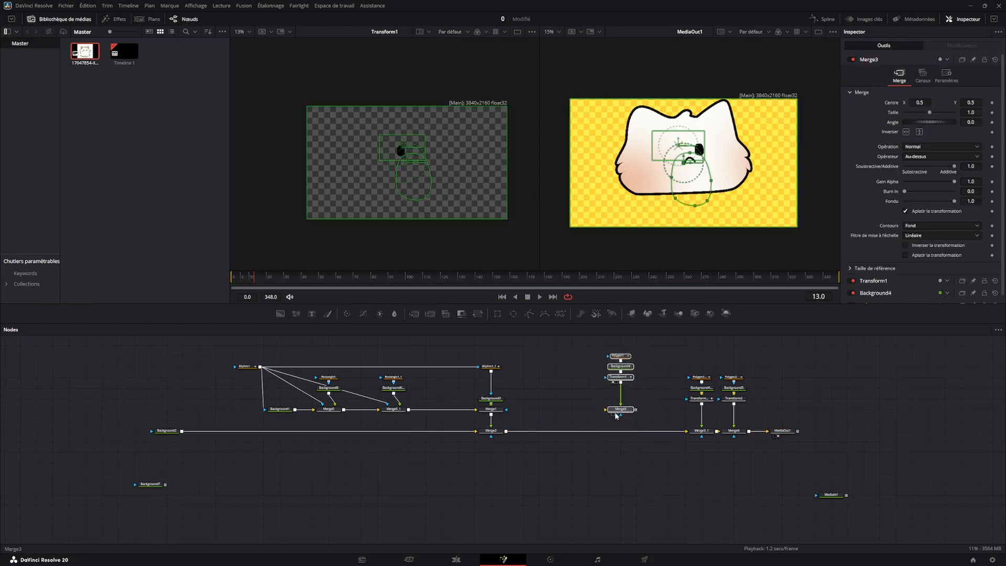
{"action": "left_click_drag", "start_coordinate": [620, 414], "coordinate": [214, 434]}
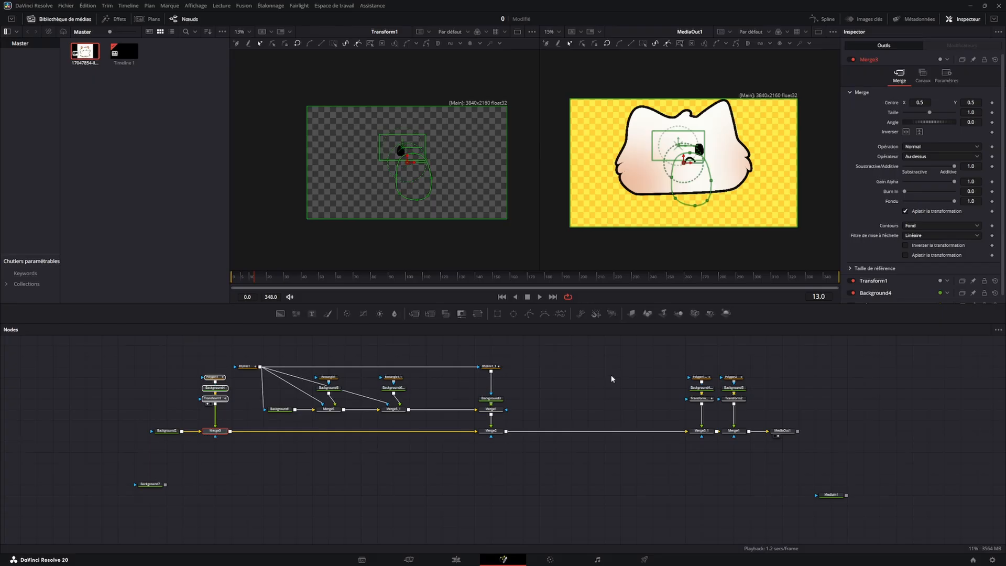
{"action": "left_click", "coordinate": [269, 422]}
Use Transform1 to move the eye sideways beyond the cat's head and shift it around there.
{"action": "left_click", "coordinate": [217, 399]}
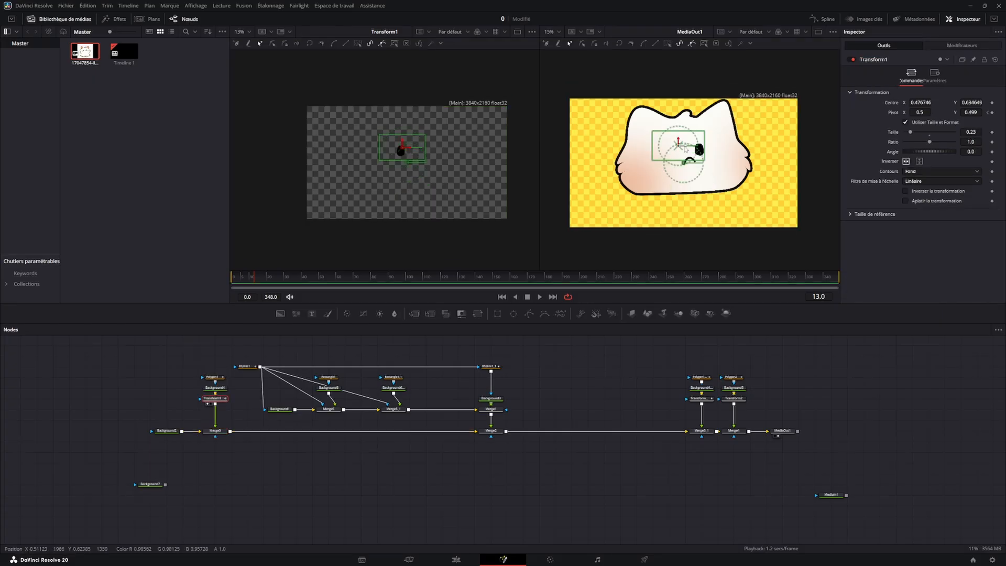
{"action": "left_click_drag", "start_coordinate": [685, 149], "coordinate": [593, 150]}
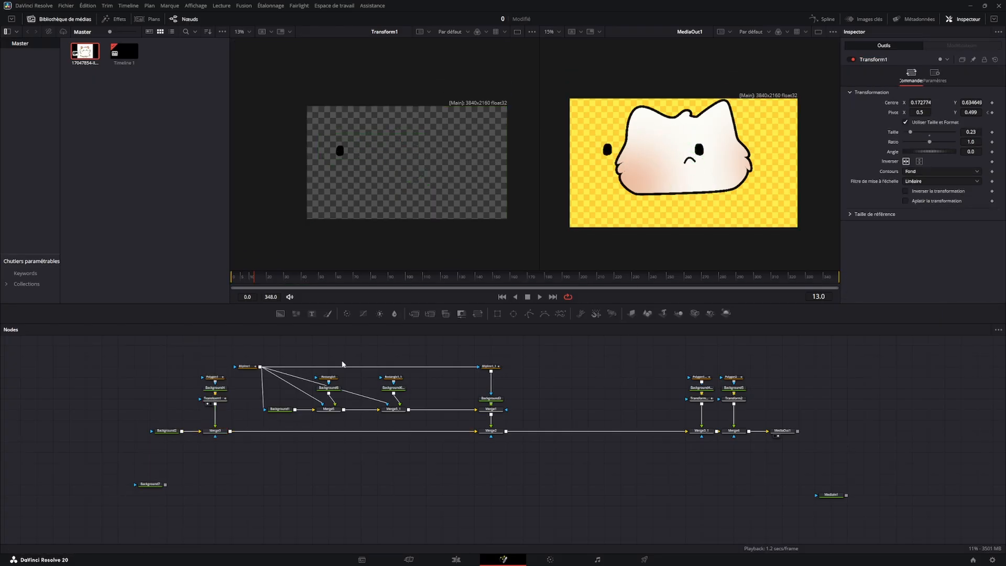
{"action": "left_click", "coordinate": [224, 399]}
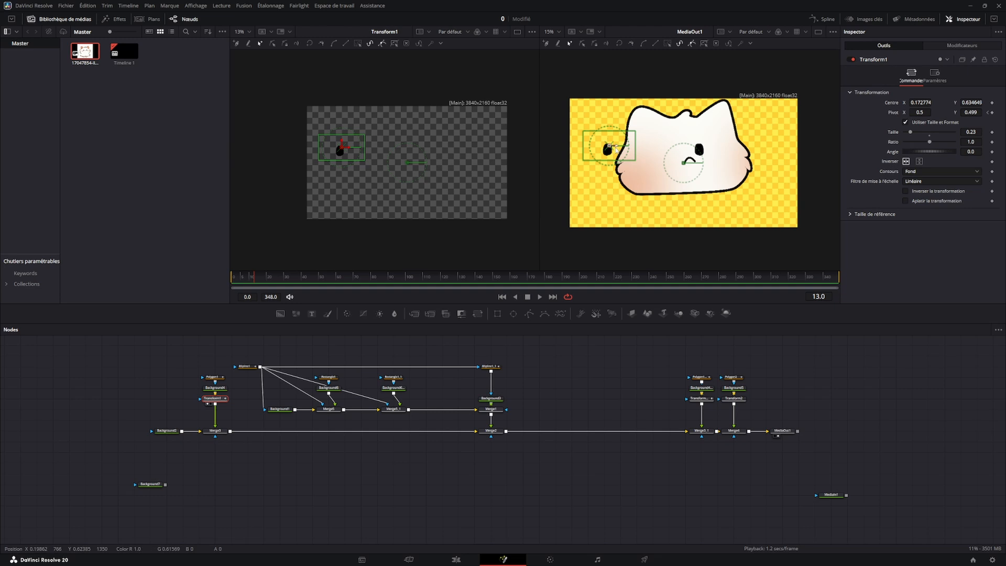
{"action": "left_click_drag", "start_coordinate": [616, 149], "coordinate": [645, 149]}
Undo the eye's displacement and the relocation of its branch, restoring Merge3 after Merge2.
{"action": "key", "text": "ctrl+z"}
{"action": "key", "text": "ctrl+z"}
{"action": "key", "text": "ctrl+z"}
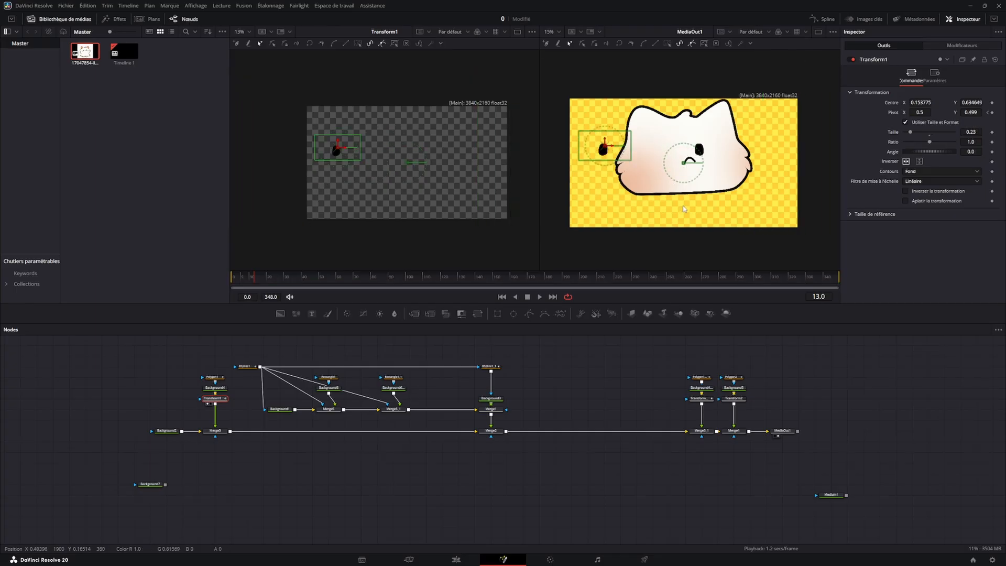
{"action": "key", "text": "ctrl+z"}
{"action": "key", "text": "ctrl+z"}
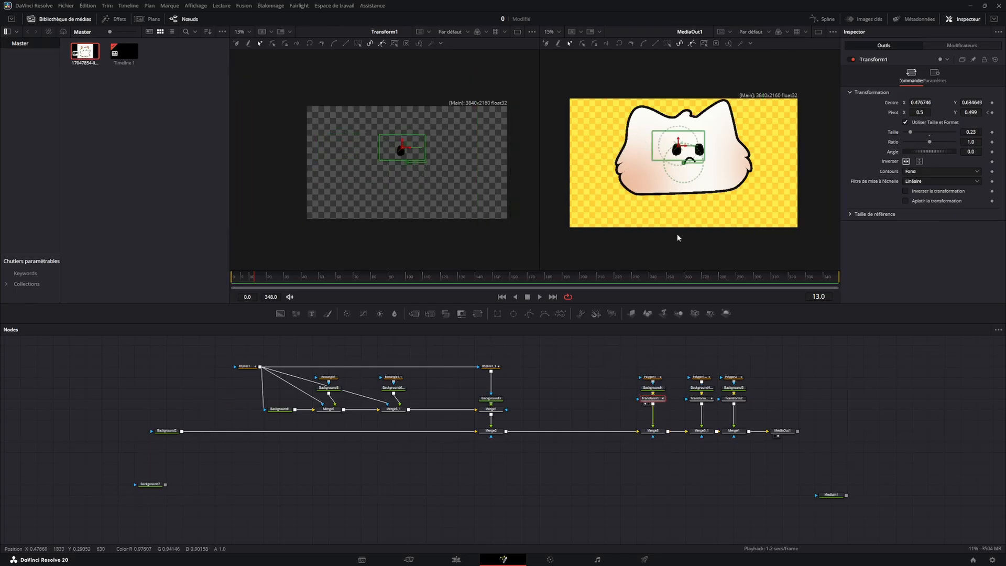
Return the playhead to frame 0 and check the MediaOut1 output there.
{"action": "key", "text": "space"}
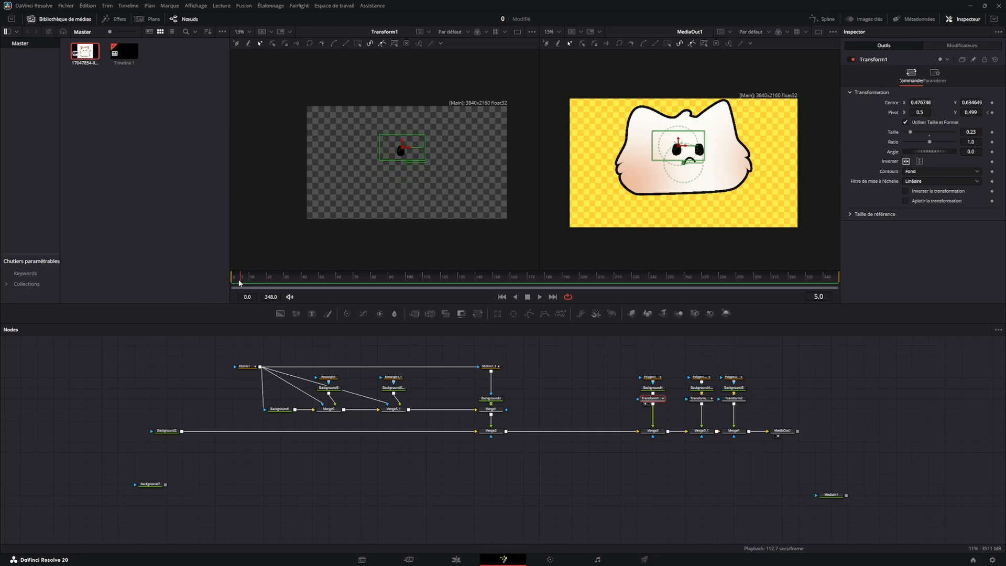
{"action": "left_click", "coordinate": [782, 433]}
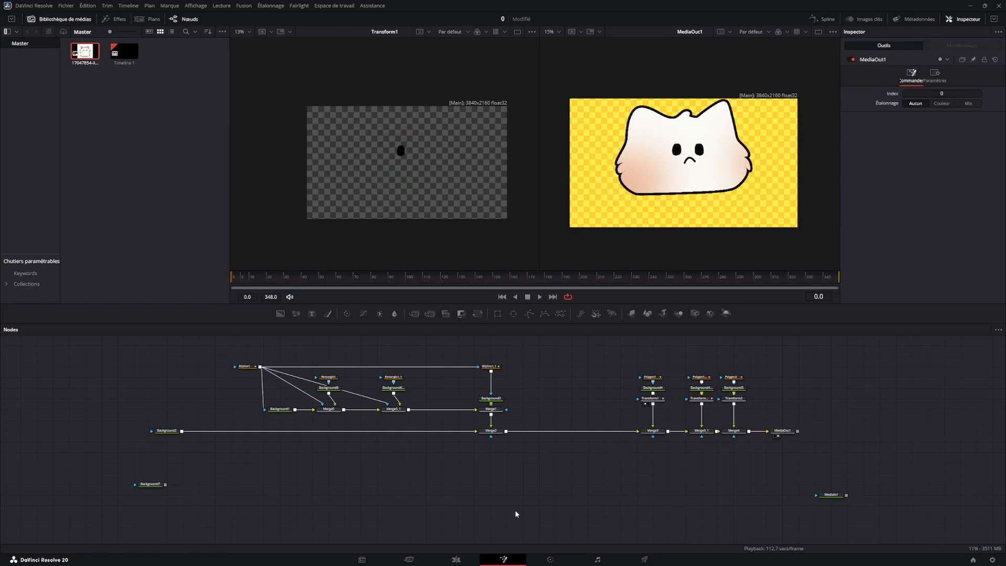
Add a Merge node with Background7 connected as its background input, and show it in the first viewer.
{"action": "left_click_drag", "start_coordinate": [413, 314], "coordinate": [202, 487]}
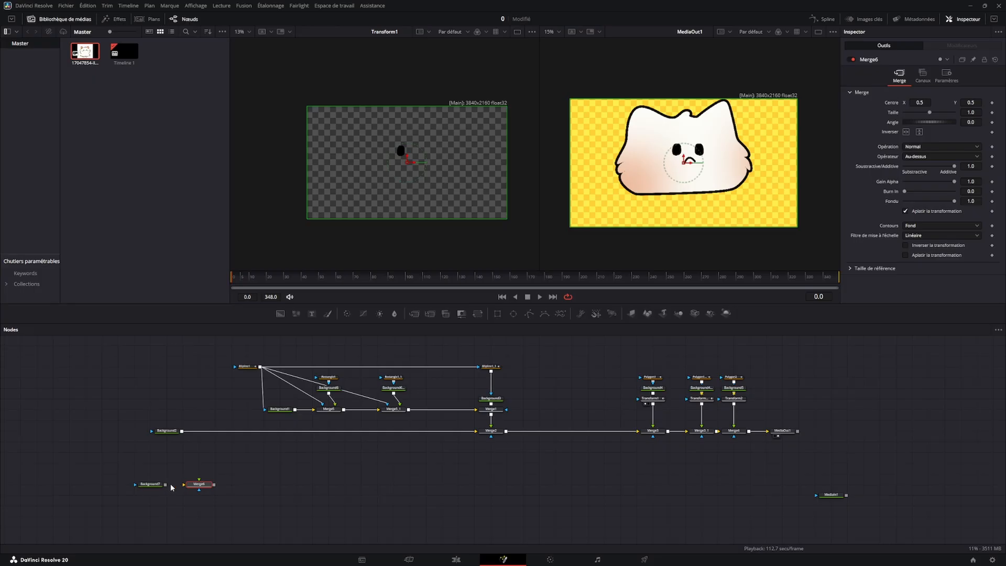
{"action": "left_click_drag", "start_coordinate": [166, 484], "coordinate": [239, 492]}
{"action": "mouse_move", "coordinate": [146, 471]}
{"action": "left_mouse_down"}
{"action": "mouse_move", "coordinate": [358, 537]}
{"action": "mouse_move", "coordinate": [217, 497]}
{"action": "mouse_move", "coordinate": [152, 498]}
{"action": "left_mouse_up"}
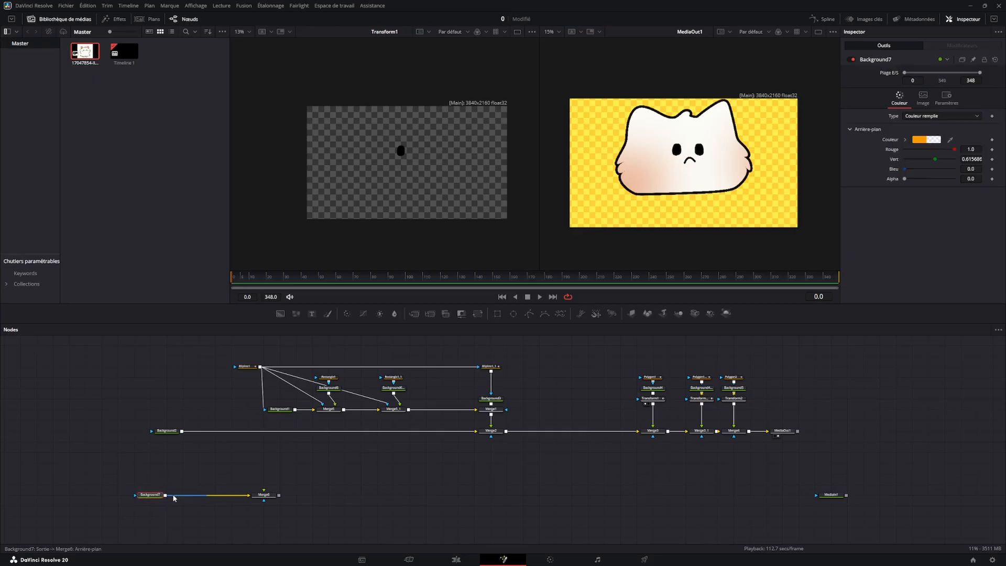
{"action": "left_click", "coordinate": [256, 500]}
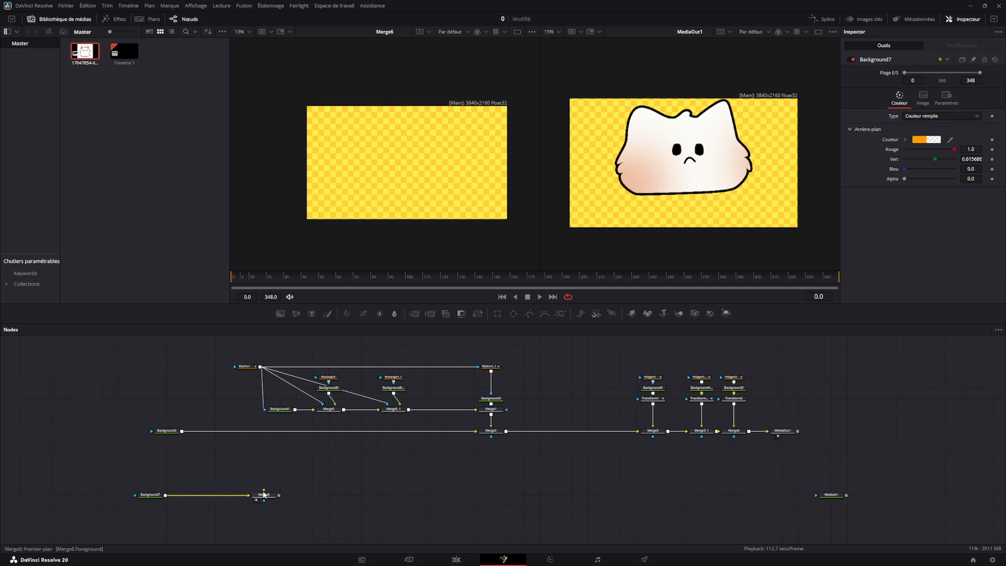
Show the MediaIn1 cat illustration in the second viewer.
{"action": "left_click_drag", "start_coordinate": [263, 489], "coordinate": [394, 445]}
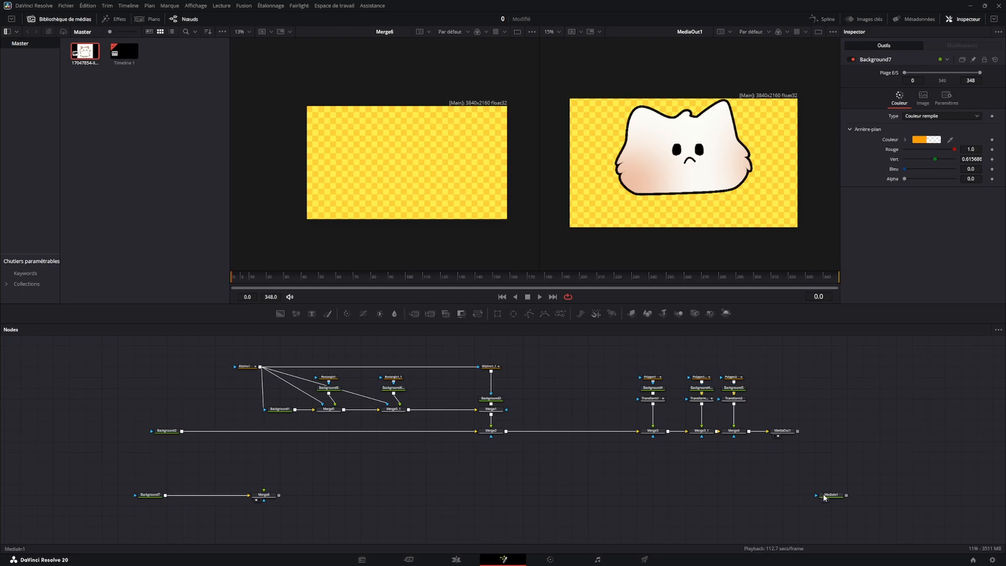
{"action": "left_click_drag", "start_coordinate": [823, 497], "coordinate": [754, 81]}
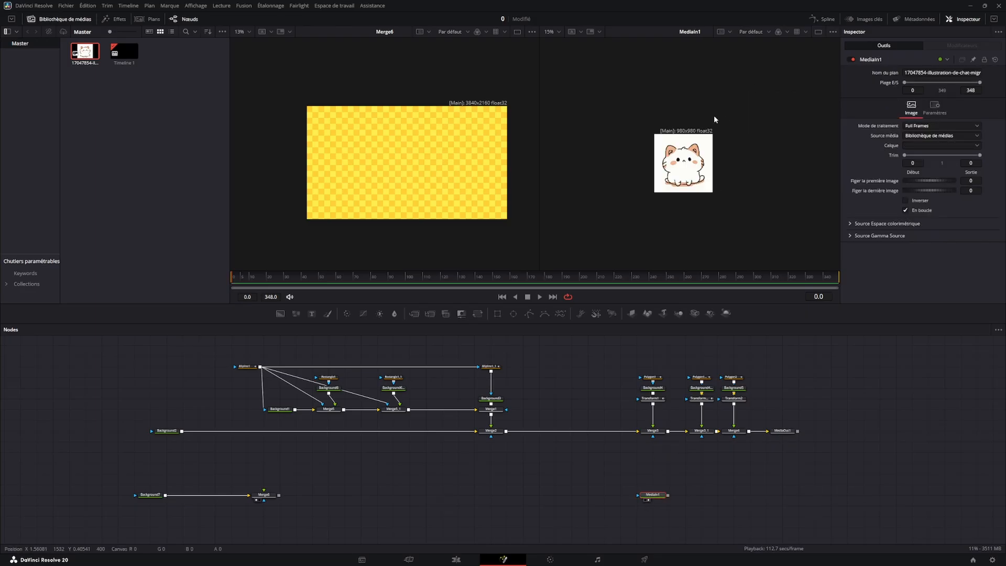
{"action": "scroll", "coordinate": [710, 136], "scroll_direction": "up", "scroll_amount": 3}
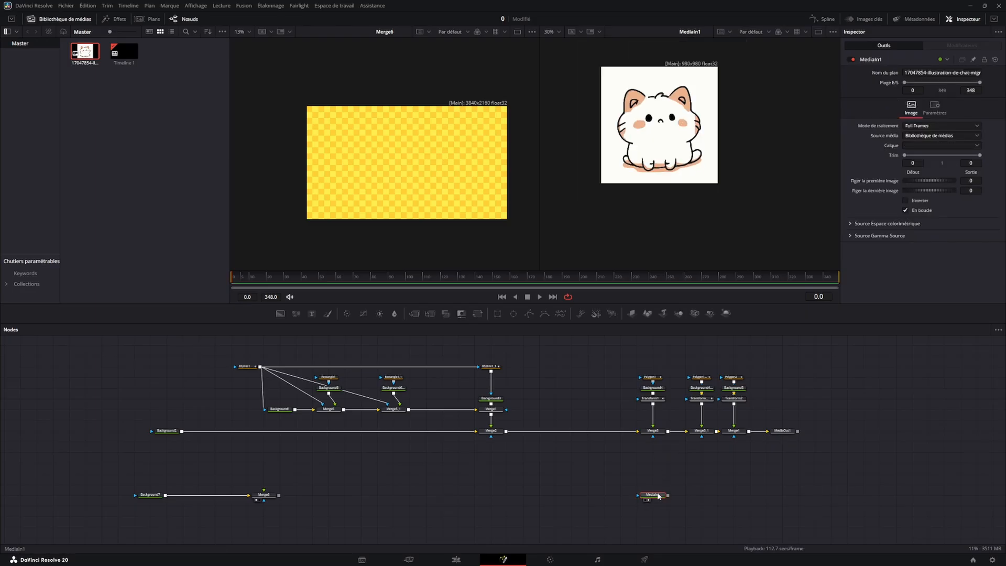
Insert MediaIn1 between Background7 and Merge6 through a new Merge node, and place MediaIn1 higher above that merge.
{"action": "left_click_drag", "start_coordinate": [659, 496], "coordinate": [167, 497]}
{"action": "scroll", "coordinate": [440, 162], "scroll_direction": "up", "scroll_amount": 5}
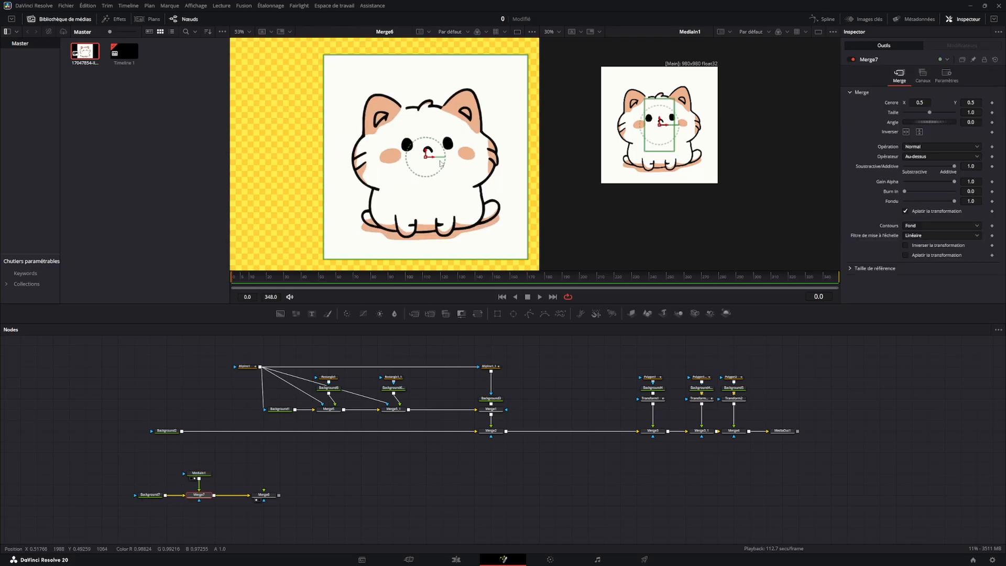
{"action": "scroll", "coordinate": [440, 163], "scroll_direction": "down", "scroll_amount": 2}
{"action": "left_click_drag", "start_coordinate": [202, 477], "coordinate": [202, 466]}
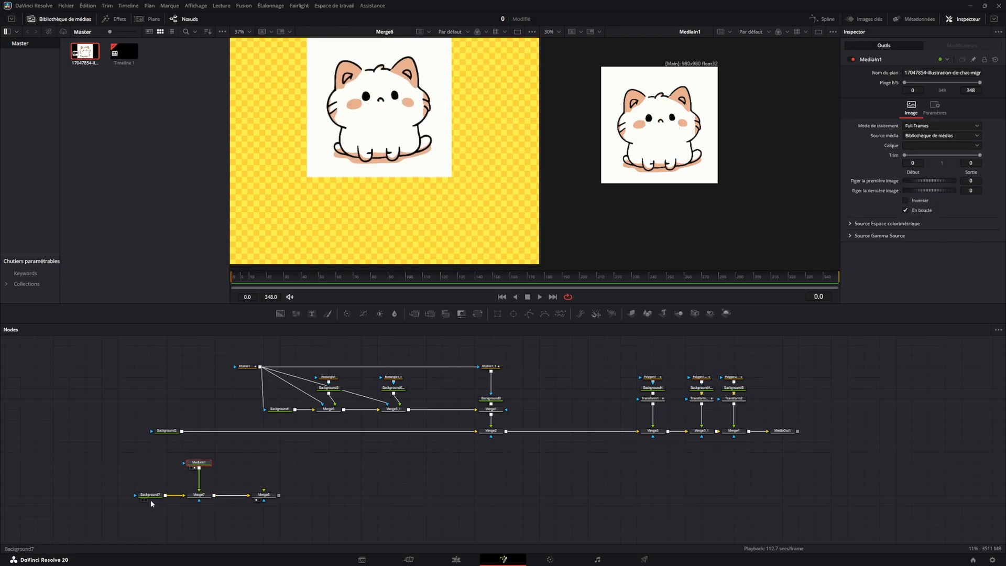
{"action": "left_click", "coordinate": [150, 494]}
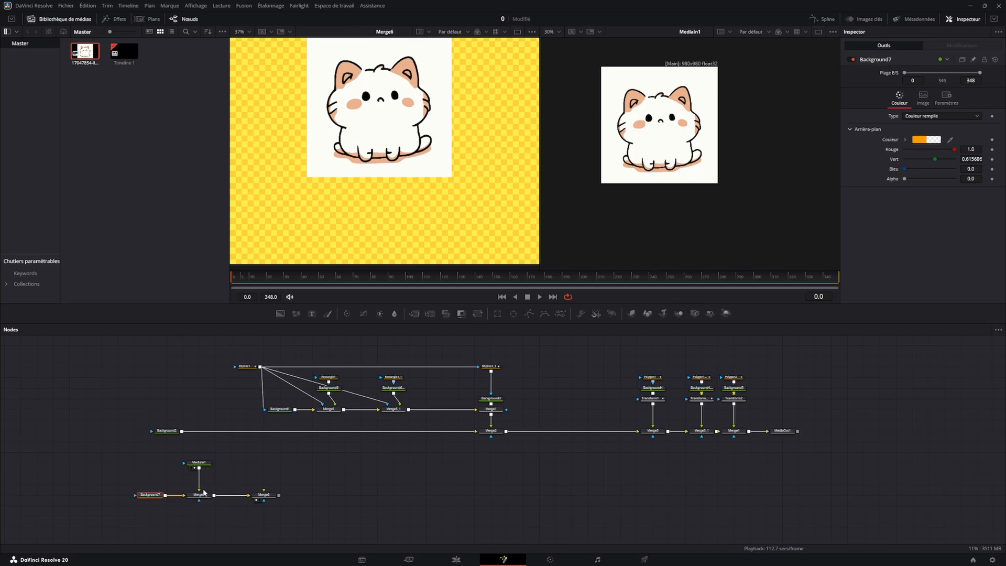
{"action": "left_click", "coordinate": [268, 496]}
{"action": "left_click", "coordinate": [200, 494]}
{"action": "left_click", "coordinate": [199, 463]}
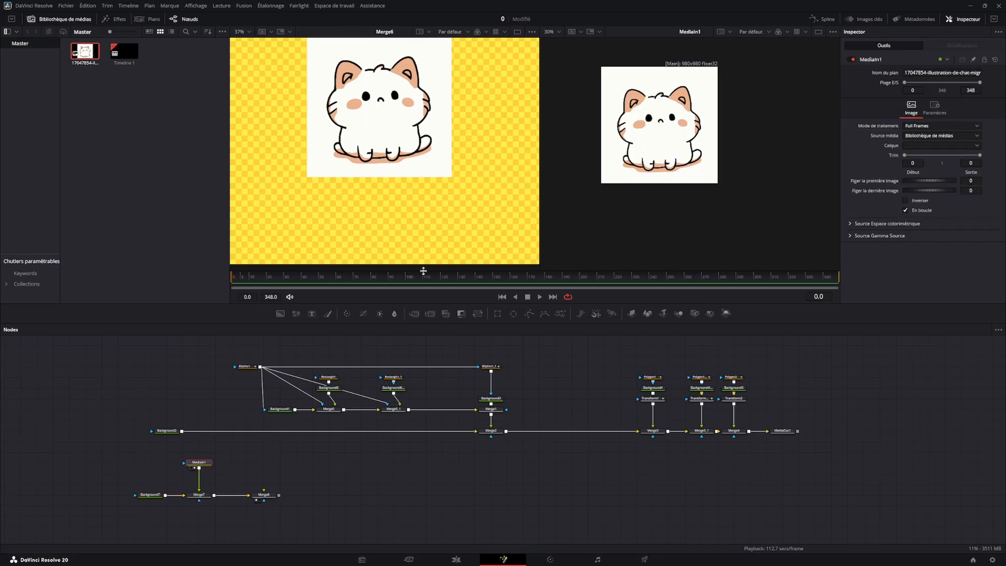
Enlarge the cat illustration in Merge7 to a size of about 3.23.
{"action": "left_click", "coordinate": [200, 494]}
{"action": "scroll", "coordinate": [458, 204], "scroll_direction": "down", "scroll_amount": 3}
{"action": "left_click_drag", "start_coordinate": [449, 204], "coordinate": [493, 261]}
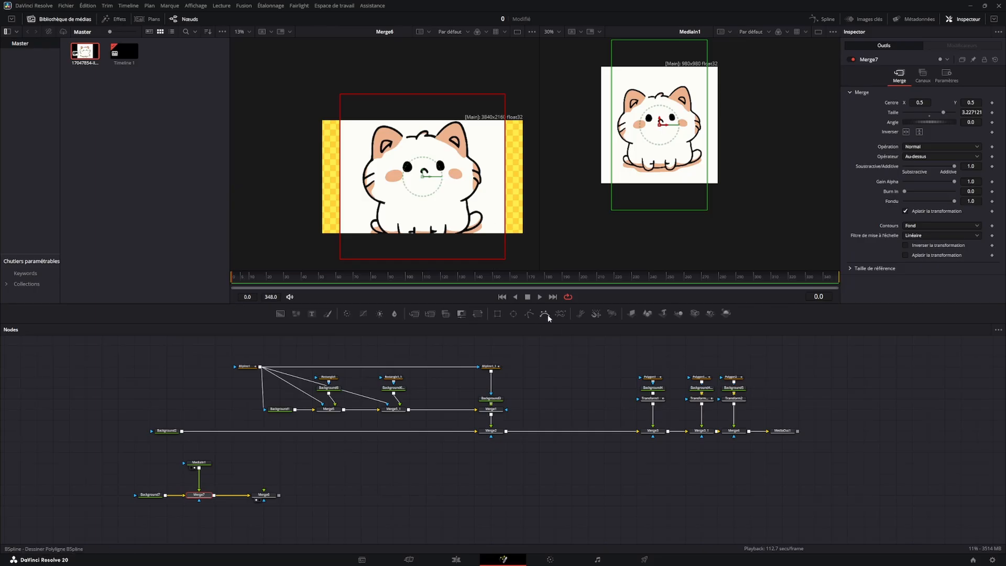
Add a BSpline as Merge6's foreground and an unconnected Background node beside it, and show Merge6 in the second viewer.
{"action": "left_click_drag", "start_coordinate": [548, 318], "coordinate": [265, 453]}
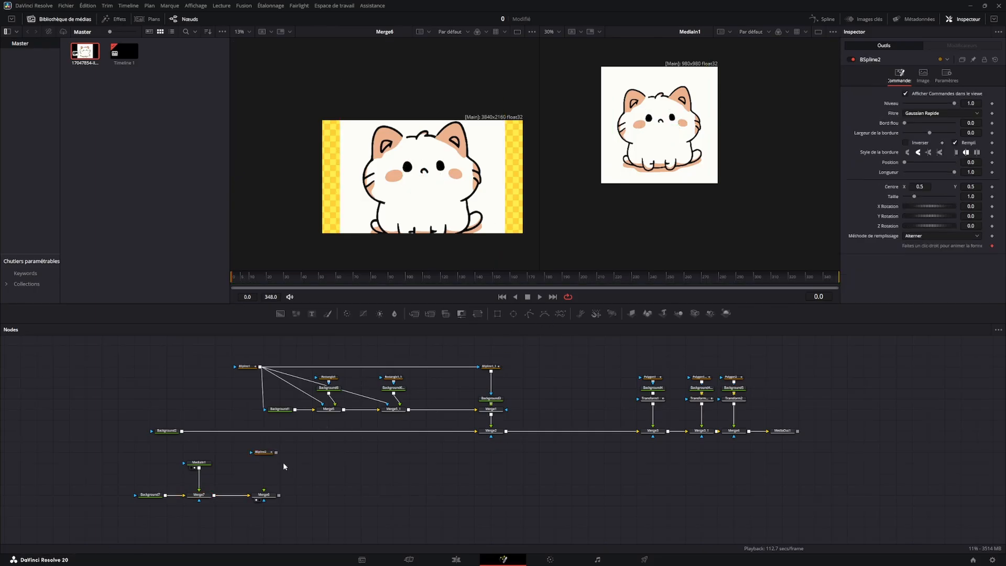
{"action": "left_click_drag", "start_coordinate": [283, 312], "coordinate": [602, 220]}
{"action": "scroll", "coordinate": [744, 129], "scroll_direction": "down", "scroll_amount": 2}
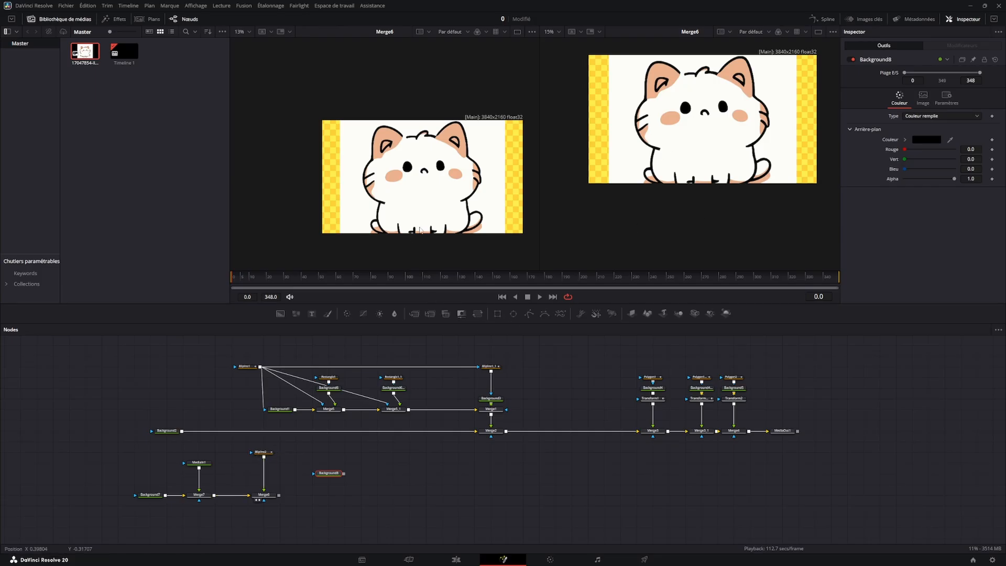
Start tracing the cat's head with BSpline2, from the right cheek's lower end up around the lower right whisker.
{"action": "left_click", "coordinate": [266, 453]}
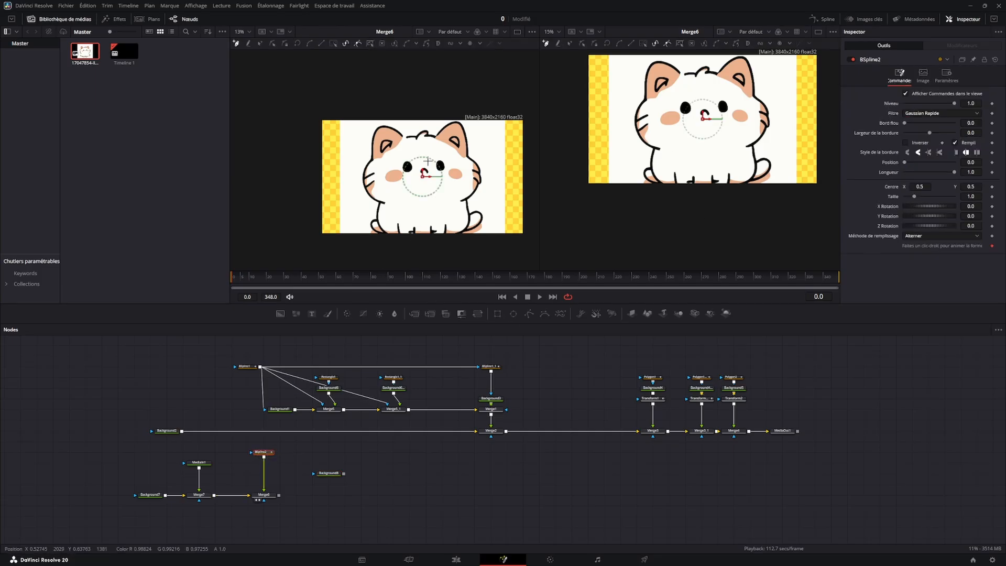
{"action": "scroll", "coordinate": [445, 171], "scroll_direction": "up", "scroll_amount": 2}
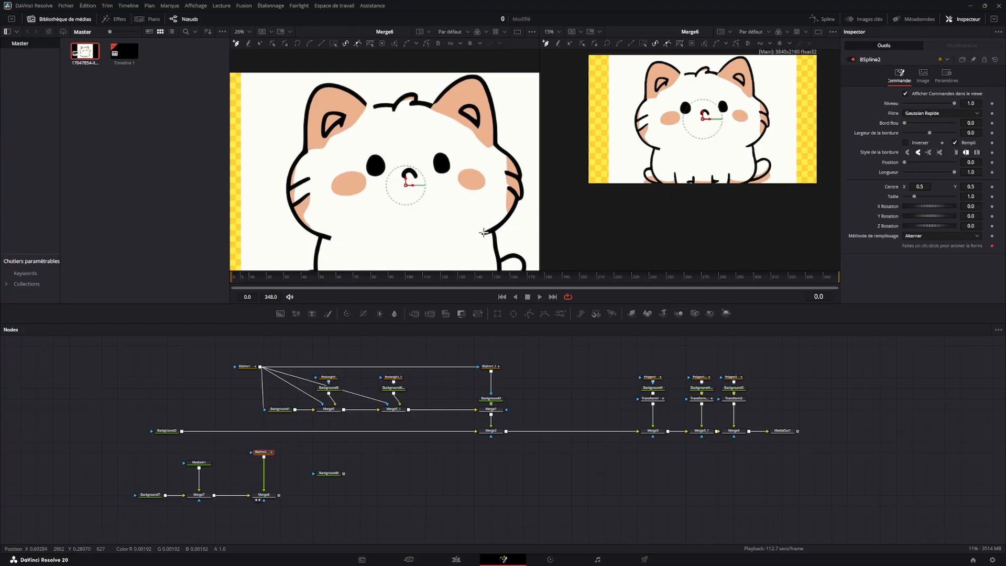
{"action": "scroll", "coordinate": [488, 236], "scroll_direction": "up", "scroll_amount": 2}
{"action": "left_click", "coordinate": [466, 237]}
{"action": "left_click", "coordinate": [495, 223]}
{"action": "left_click", "coordinate": [508, 210]}
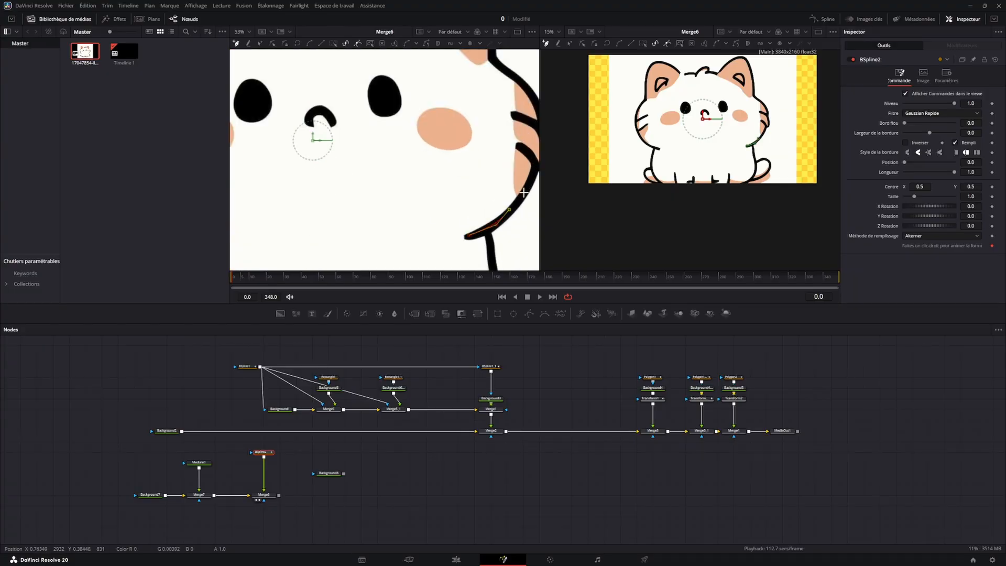
{"action": "left_click", "coordinate": [523, 193]}
{"action": "left_click", "coordinate": [533, 163]}
{"action": "left_click", "coordinate": [522, 148]}
{"action": "left_click_drag", "start_coordinate": [522, 149], "coordinate": [493, 155]}
{"action": "right_click", "coordinate": [490, 155]}
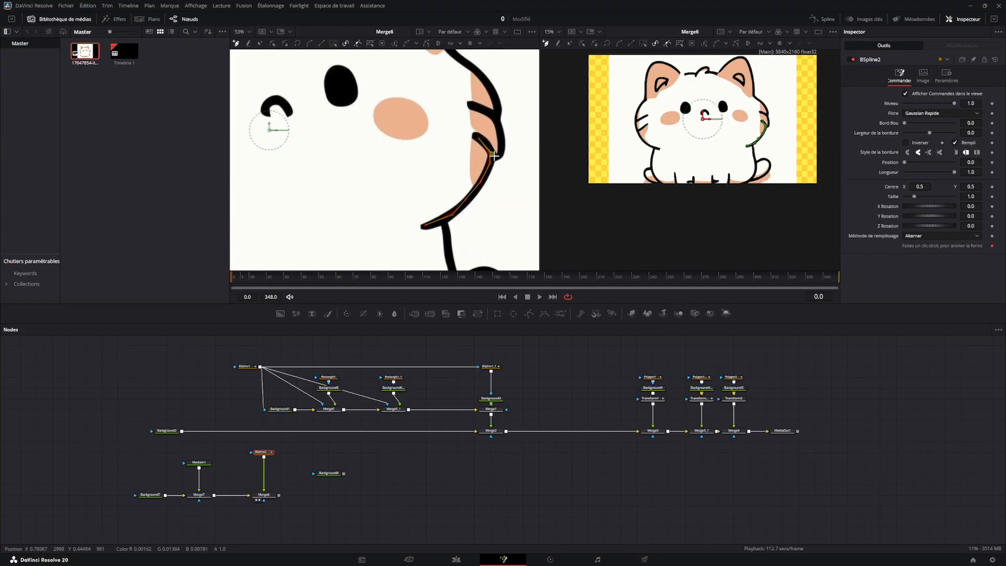
Continue the BSpline2 trace around the upper right whisker and up the outer side of the right ear.
{"action": "left_click", "coordinate": [498, 117]}
{"action": "left_click", "coordinate": [475, 106]}
{"action": "left_click", "coordinate": [496, 109]}
{"action": "left_click", "coordinate": [495, 95]}
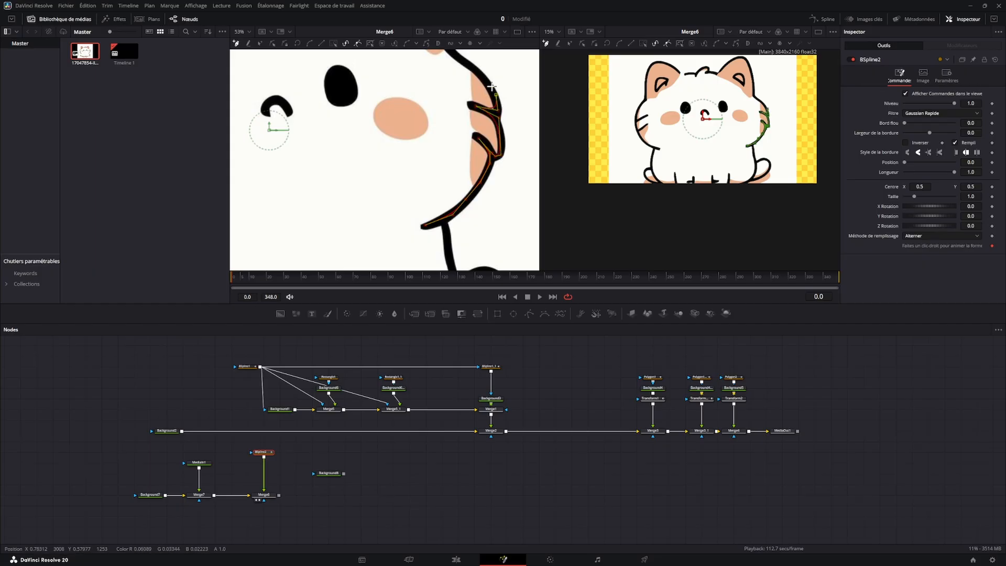
{"action": "left_click", "coordinate": [483, 72]}
{"action": "left_click_drag", "start_coordinate": [483, 72], "coordinate": [518, 224]}
{"action": "left_click", "coordinate": [485, 135]}
{"action": "left_click", "coordinate": [501, 113]}
{"action": "left_click", "coordinate": [494, 98]}
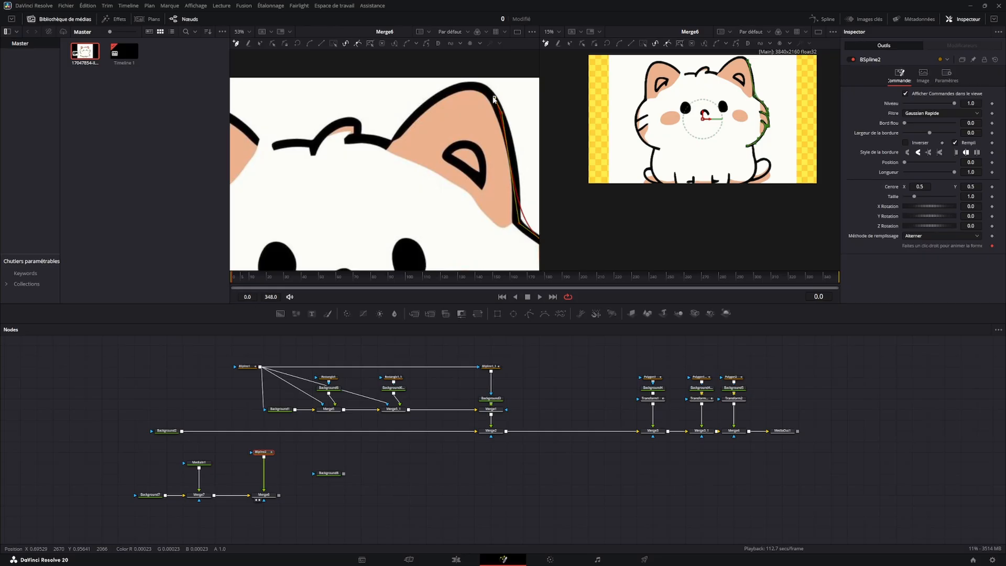
Trace over the top of the right ear and down its inner side to the hair tuft, redoing one misplaced point.
{"action": "left_click", "coordinate": [451, 95]}
{"action": "left_click", "coordinate": [412, 114]}
{"action": "key", "text": "ctrl+z"}
{"action": "left_click", "coordinate": [406, 127]}
{"action": "left_click", "coordinate": [357, 141]}
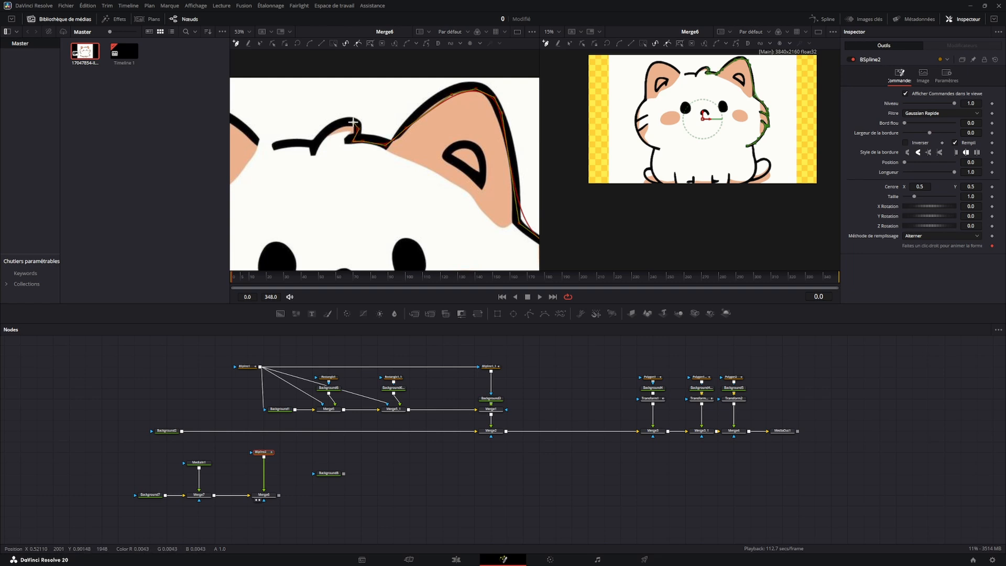
Trace the hair tuft between the ears as far as its left end.
{"action": "left_click", "coordinate": [354, 122]}
{"action": "left_click", "coordinate": [328, 124]}
{"action": "mouse_move", "coordinate": [333, 132]}
{"action": "left_mouse_down"}
{"action": "mouse_move", "coordinate": [389, 126]}
{"action": "mouse_move", "coordinate": [306, 135]}
{"action": "mouse_move", "coordinate": [256, 107]}
{"action": "left_mouse_up"}
{"action": "left_click_drag", "start_coordinate": [304, 107], "coordinate": [343, 109]}
{"action": "key", "text": "ctrl+z"}
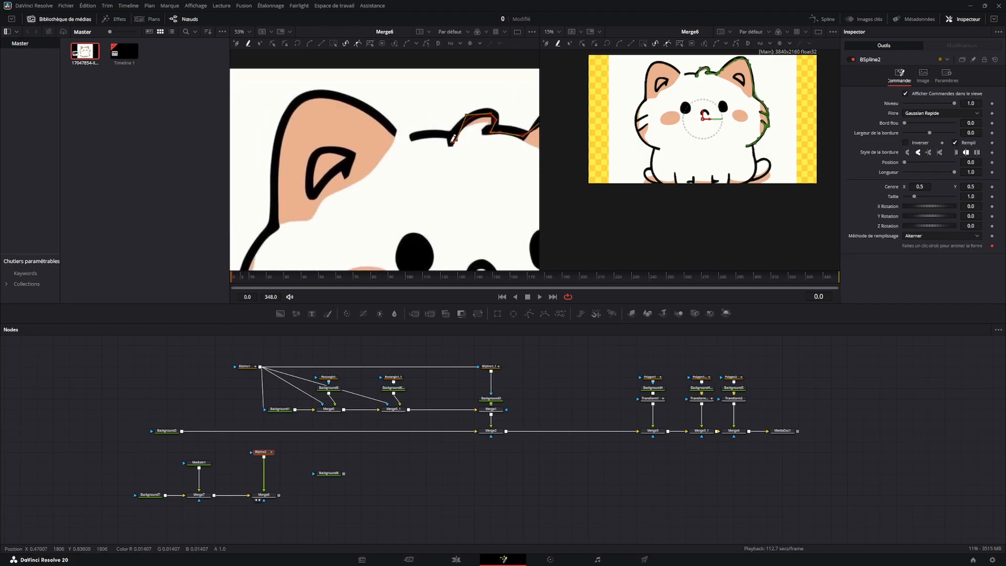
{"action": "mouse_move", "coordinate": [451, 143]}
{"action": "left_mouse_down"}
{"action": "mouse_move", "coordinate": [414, 133]}
{"action": "mouse_move", "coordinate": [444, 137]}
{"action": "mouse_move", "coordinate": [432, 129]}
{"action": "left_mouse_up"}
{"action": "left_click", "coordinate": [236, 43]}
{"action": "left_click", "coordinate": [417, 133]}
{"action": "left_click", "coordinate": [377, 123]}
{"action": "left_click", "coordinate": [320, 94]}
{"action": "left_click", "coordinate": [287, 113]}
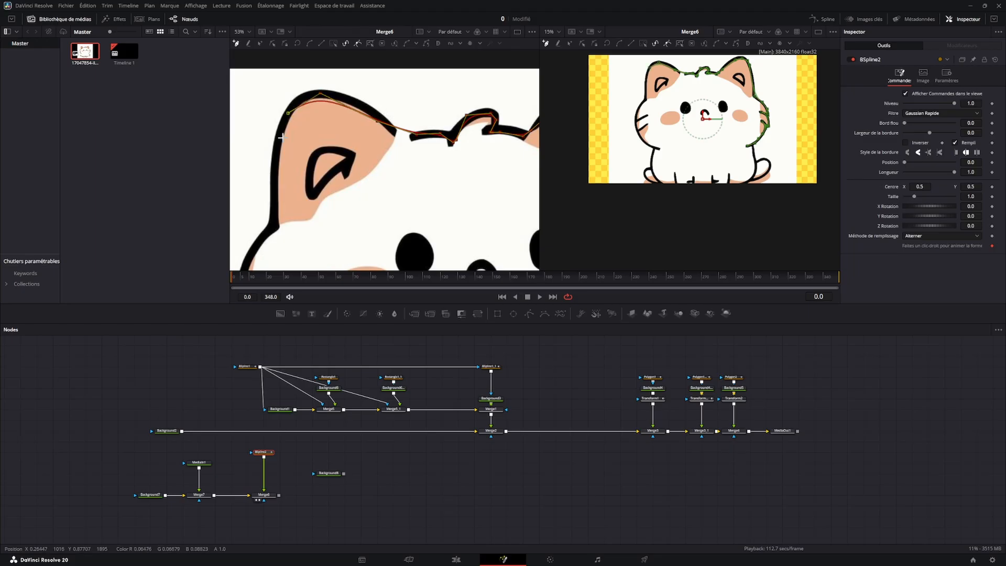
{"action": "key", "text": "ctrl+z"}
{"action": "key", "text": "ctrl+z"}
{"action": "key", "text": "ctrl+z"}
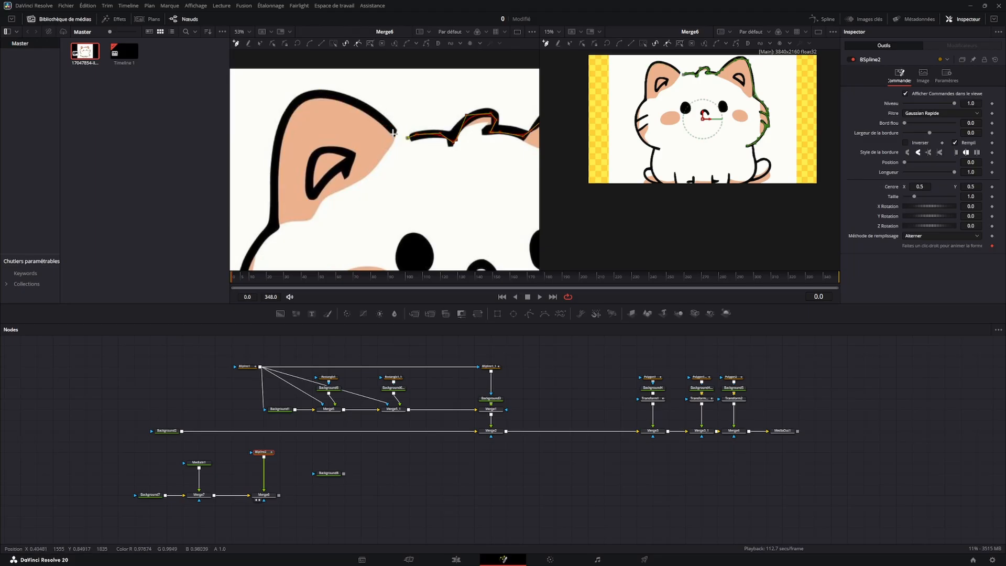
Trace the left ear with closely spaced points, over its tip and down the outer side to its base.
{"action": "left_click", "coordinate": [362, 107]}
{"action": "left_click", "coordinate": [314, 95]}
{"action": "left_click", "coordinate": [293, 106]}
{"action": "left_click", "coordinate": [280, 128]}
{"action": "left_click", "coordinate": [278, 161]}
{"action": "left_click", "coordinate": [274, 186]}
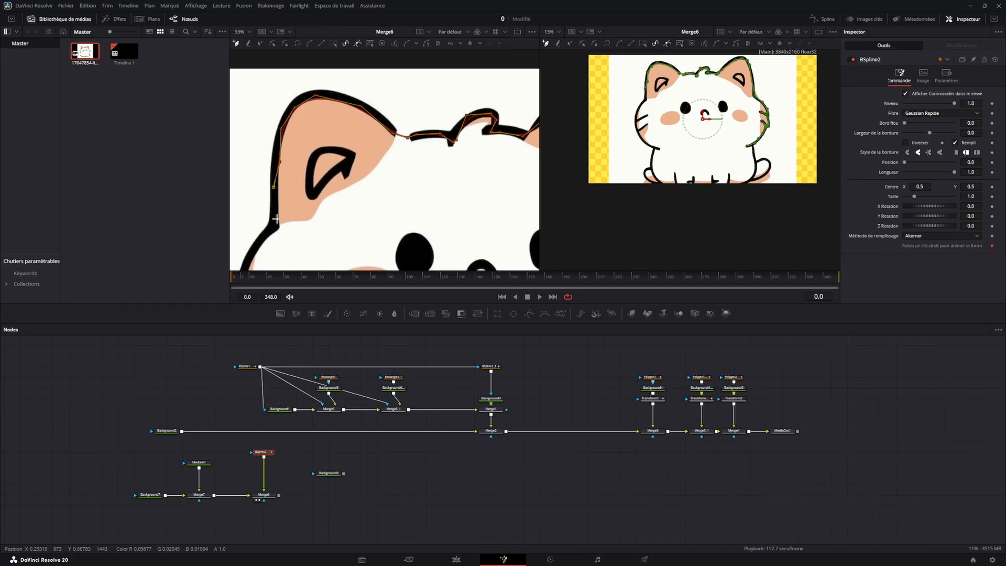
{"action": "left_click", "coordinate": [277, 220]}
{"action": "left_click", "coordinate": [275, 226]}
Trace the left side of the head from the ear base down, following both left whiskers.
{"action": "left_click_drag", "start_coordinate": [267, 235], "coordinate": [396, 119]}
{"action": "left_click", "coordinate": [382, 137]}
{"action": "left_click", "coordinate": [371, 176]}
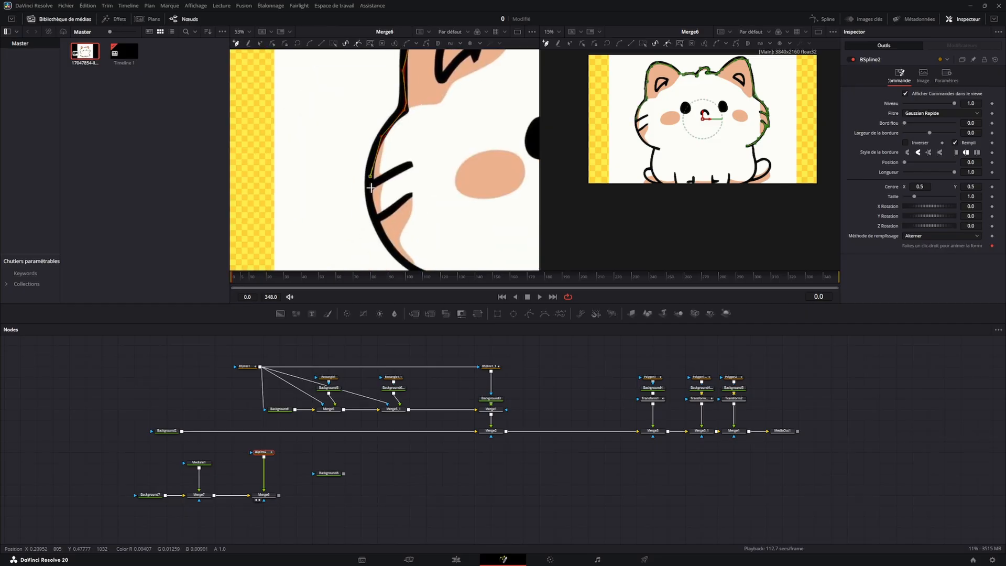
{"action": "left_click", "coordinate": [379, 181]}
{"action": "left_click", "coordinate": [412, 164]}
{"action": "left_click", "coordinate": [369, 182]}
{"action": "left_click", "coordinate": [368, 195]}
{"action": "left_click", "coordinate": [375, 215]}
{"action": "left_click", "coordinate": [406, 197]}
{"action": "left_click", "coordinate": [377, 221]}
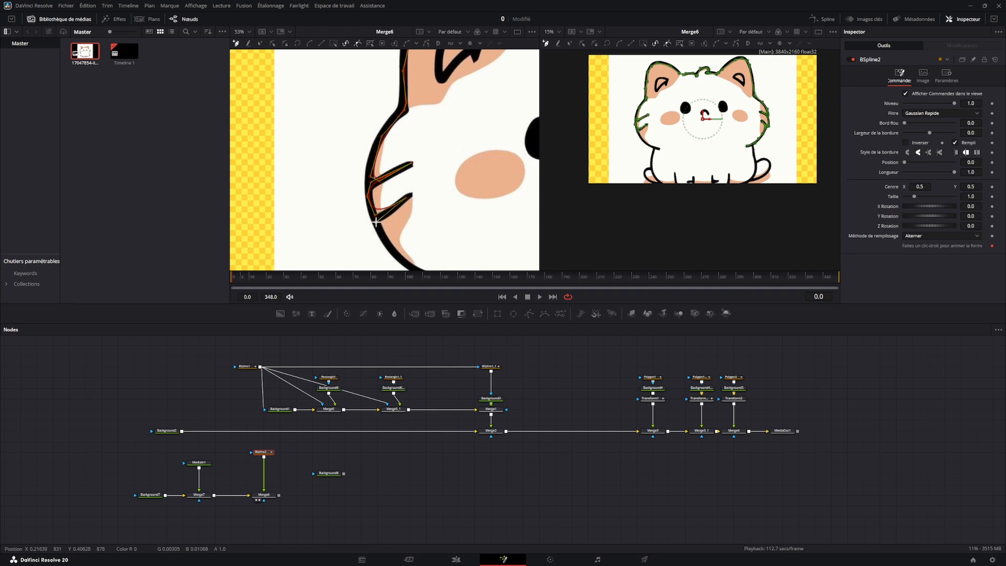
Trace the lower left cheek to the end of its outline beside the neck.
{"action": "left_click", "coordinate": [387, 239]}
{"action": "left_click_drag", "start_coordinate": [423, 231], "coordinate": [341, 88]}
{"action": "left_click", "coordinate": [348, 174]}
{"action": "left_click", "coordinate": [376, 195]}
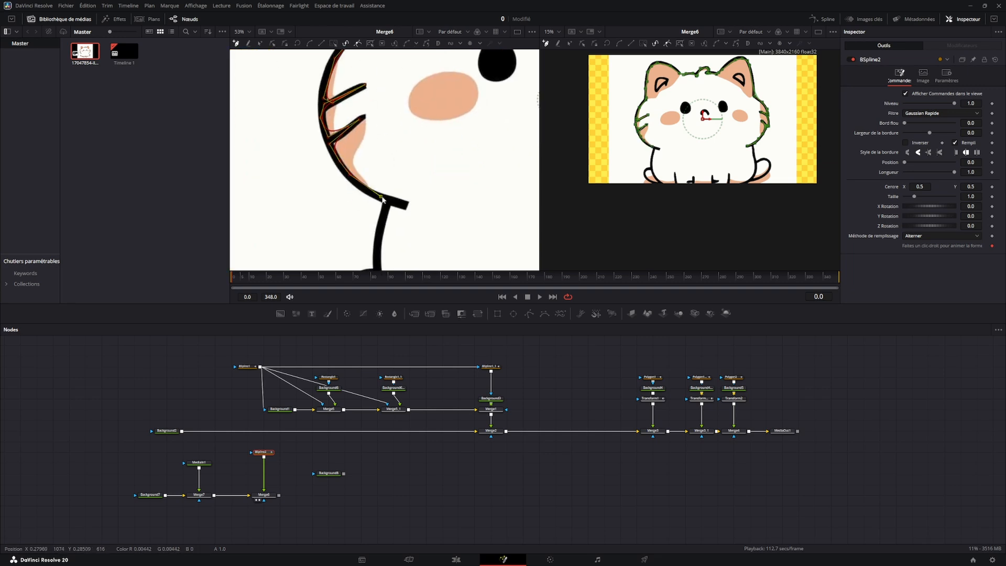
{"action": "left_click", "coordinate": [405, 204]}
{"action": "left_click_drag", "start_coordinate": [474, 208], "coordinate": [225, 153]}
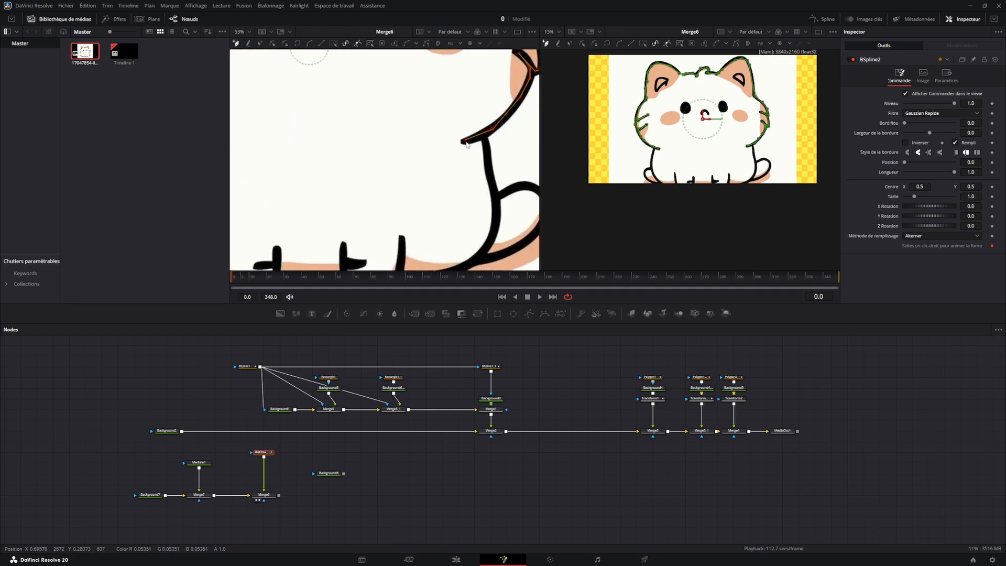
Close the BSpline2 outline along the underside of the head to form a filled shape.
{"action": "scroll", "coordinate": [467, 145], "scroll_direction": "down", "scroll_amount": 5}
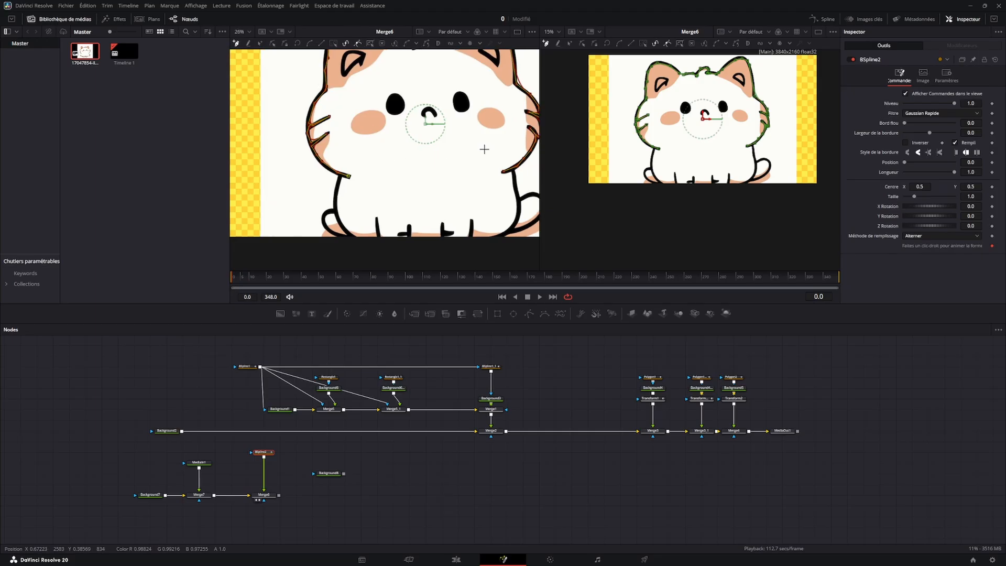
{"action": "scroll", "coordinate": [484, 149], "scroll_direction": "up", "scroll_amount": 5}
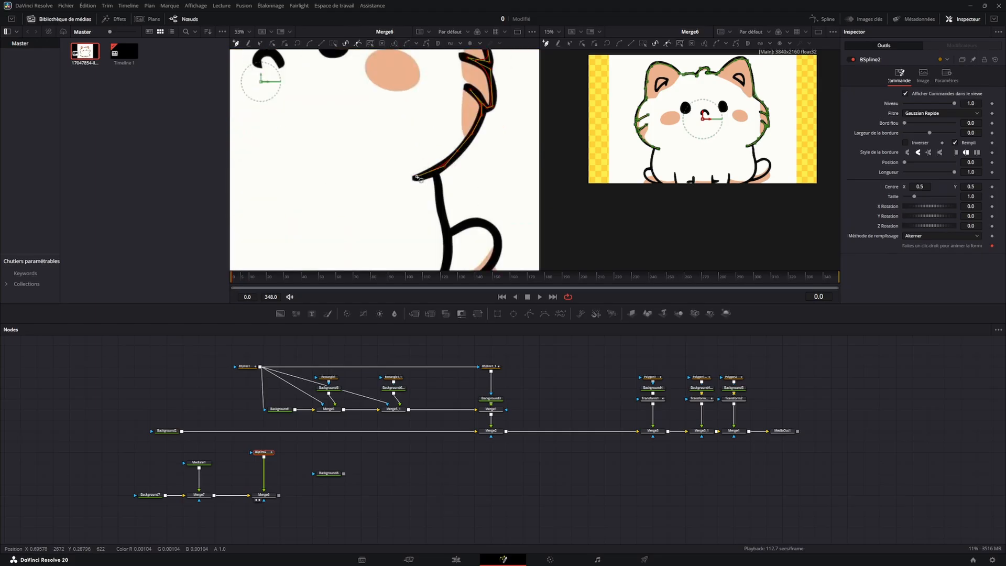
{"action": "key", "text": "shift+o"}
{"action": "left_click_drag", "start_coordinate": [371, 178], "coordinate": [476, 225]}
{"action": "scroll", "coordinate": [469, 210], "scroll_direction": "down", "scroll_amount": 5}
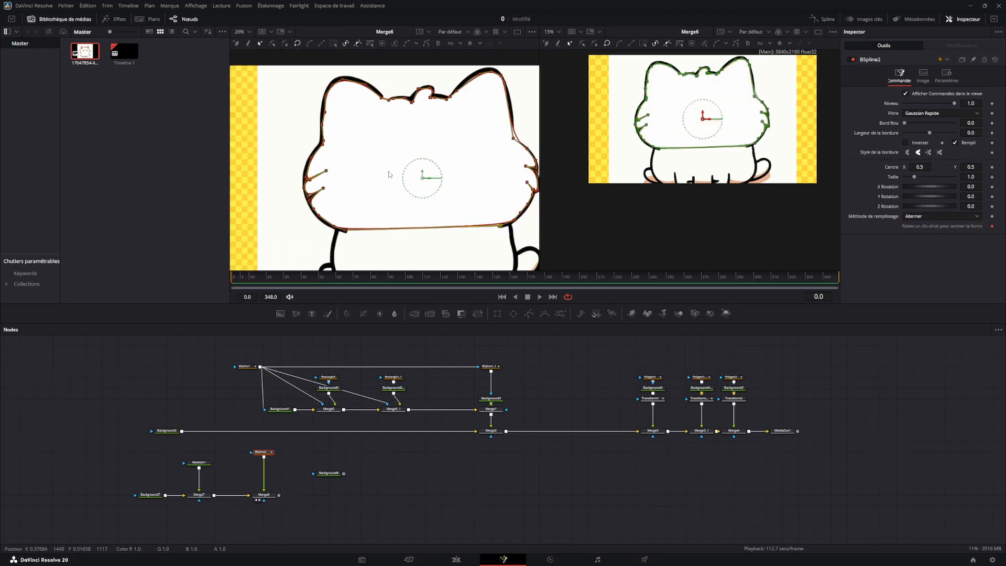
Disconnect MediaIn1 from Merge7 and delete the MediaIn1 node.
{"action": "left_click", "coordinate": [198, 480]}
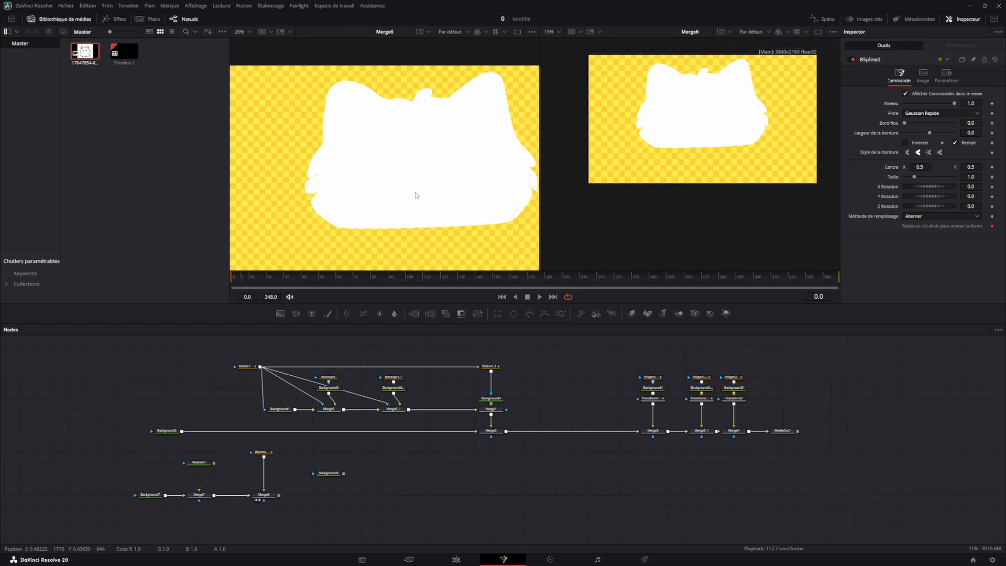
{"action": "scroll", "coordinate": [416, 194], "scroll_direction": "up", "scroll_amount": 1}
{"action": "left_click", "coordinate": [202, 463]}
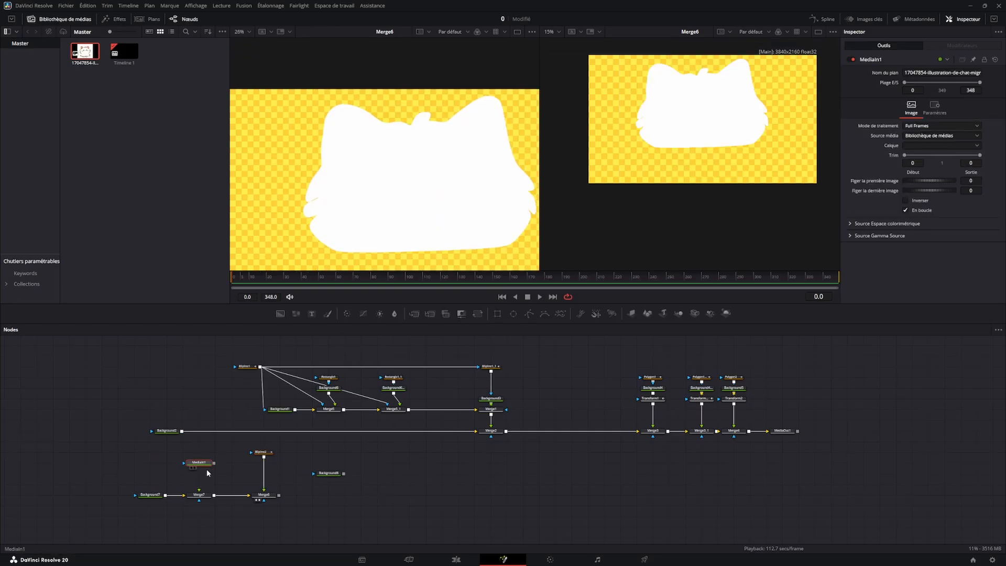
Try animating BSpline2 by moving its lower-right outline point outward at frame 6, preview the motion and undo the change.
{"action": "left_click", "coordinate": [261, 451]}
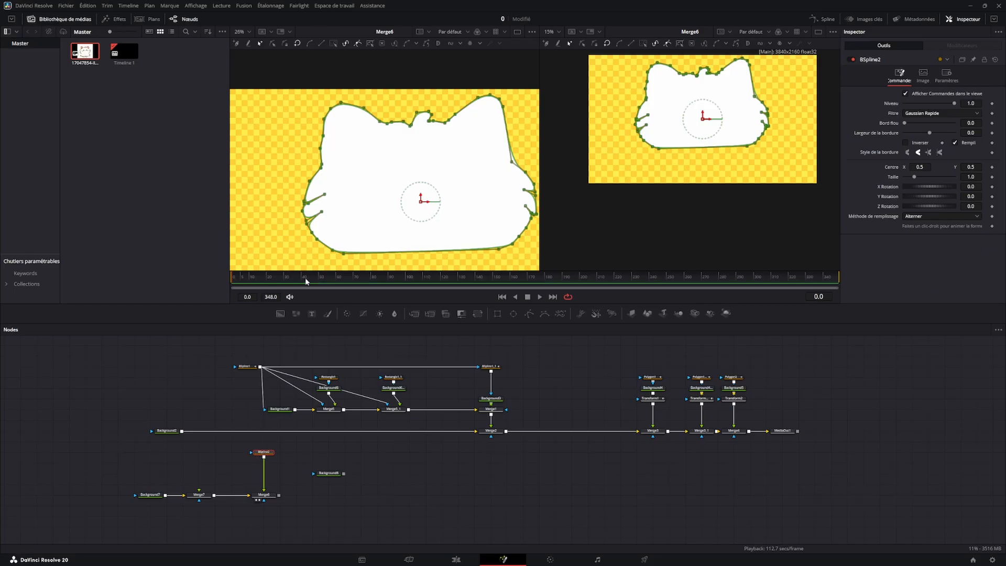
{"action": "left_click", "coordinate": [991, 225]}
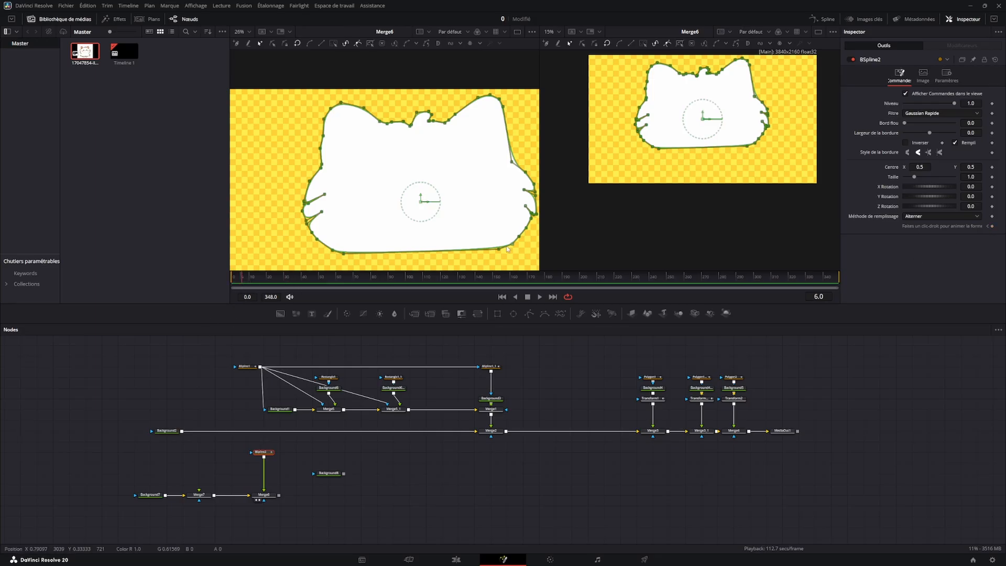
{"action": "left_click_drag", "start_coordinate": [512, 246], "coordinate": [530, 265]}
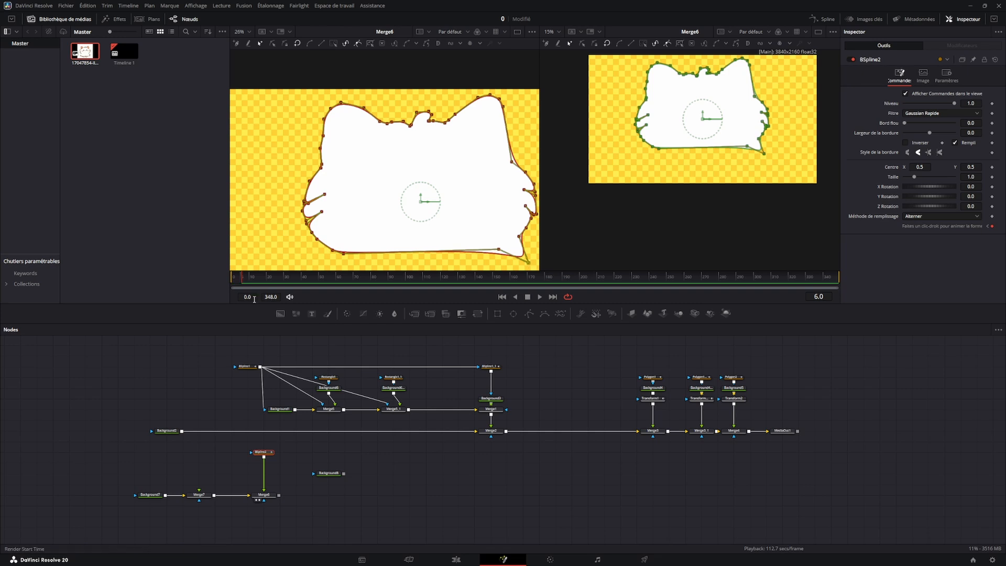
{"action": "mouse_move", "coordinate": [242, 279]}
{"action": "left_mouse_down"}
{"action": "mouse_move", "coordinate": [217, 278]}
{"action": "mouse_move", "coordinate": [249, 281]}
{"action": "left_mouse_up"}
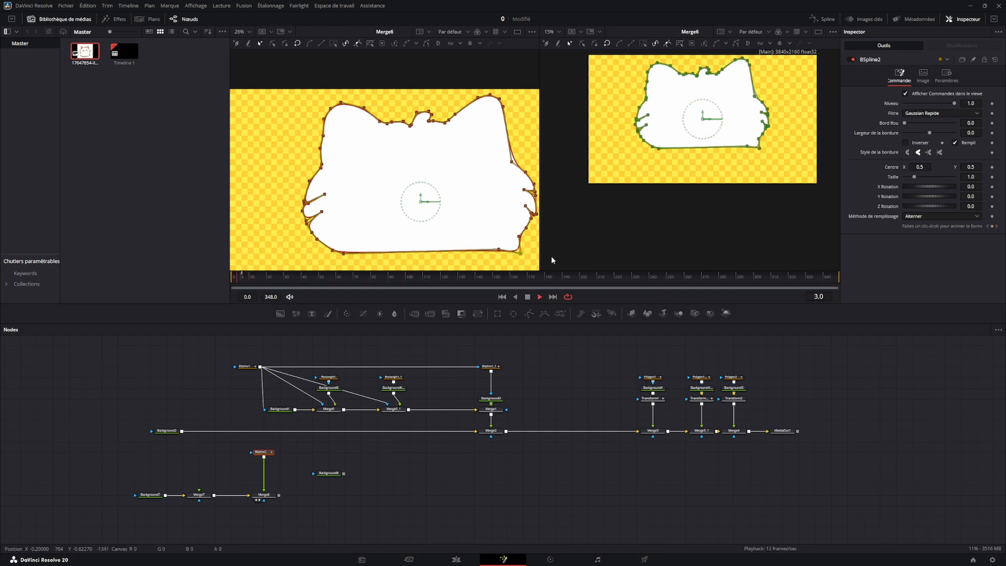
{"action": "key", "text": "ctrl+z"}
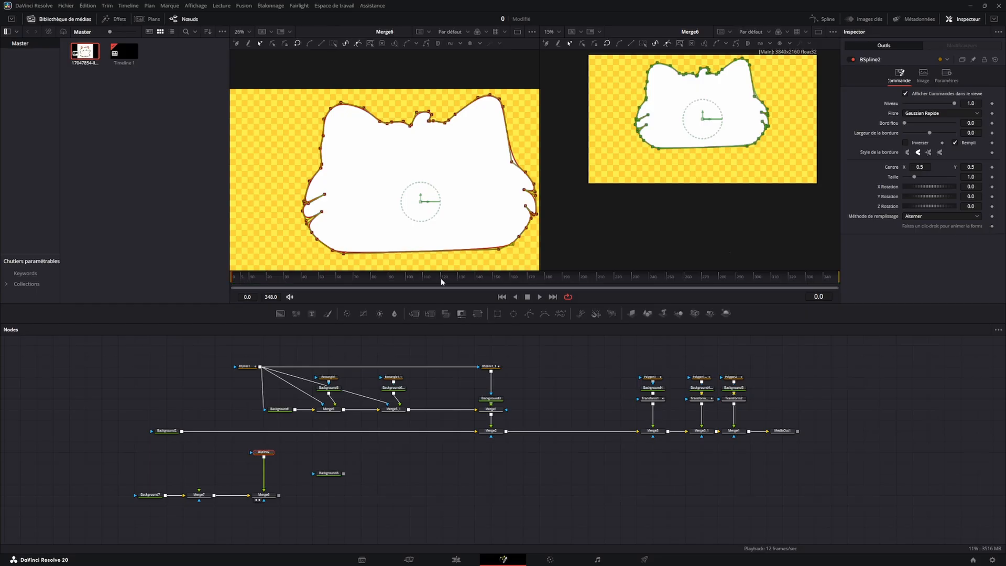
Try moving BSpline2's lower-right outline point outward at frame 0, scrub the timeline to preview the shape, and undo the change.
{"action": "left_click_drag", "start_coordinate": [514, 244], "coordinate": [522, 253]}
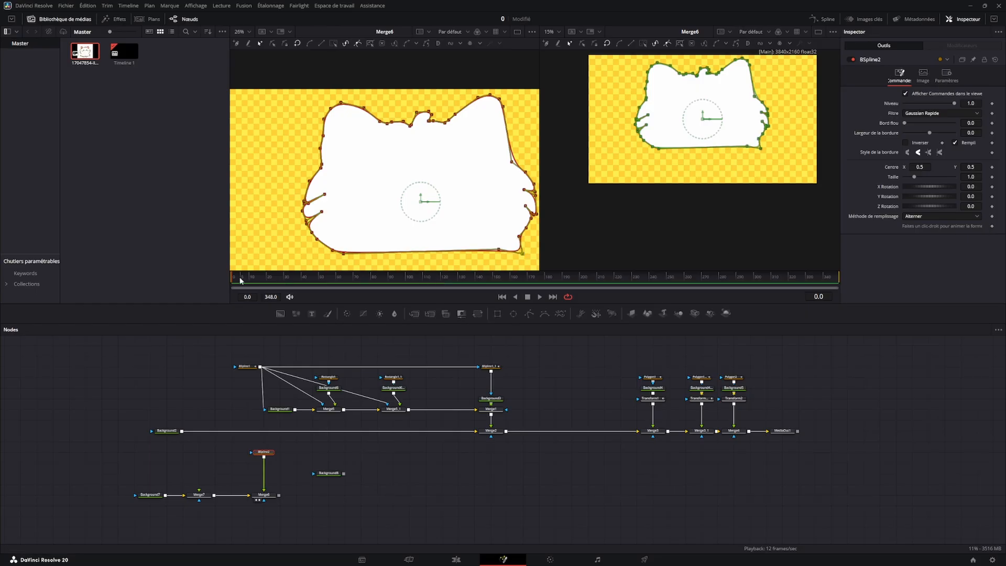
{"action": "left_click_drag", "start_coordinate": [241, 280], "coordinate": [337, 287]}
{"action": "key", "text": "ctrl+z"}
{"action": "key", "text": "ctrl+z"}
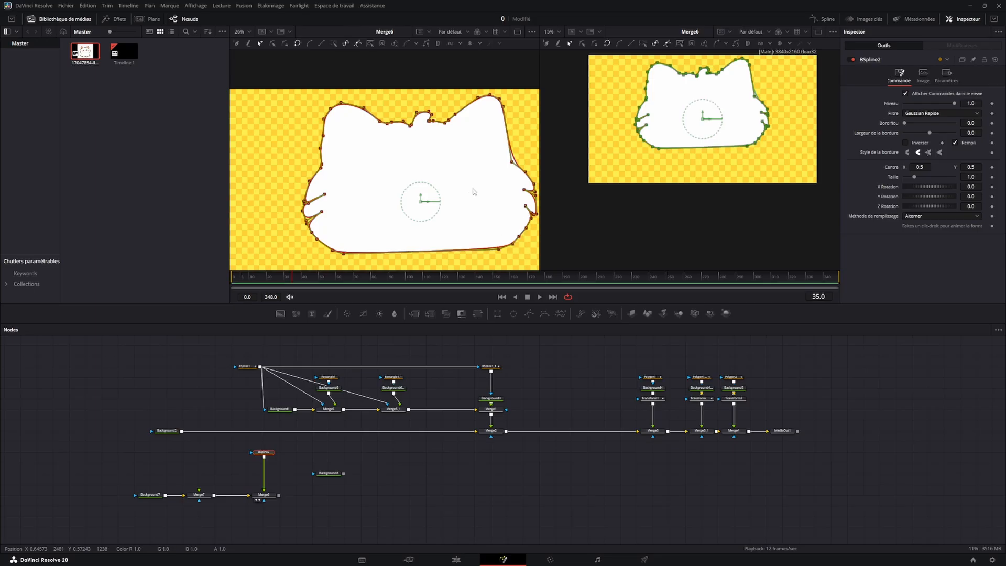
Delete the Merge7 node between Background7 and Merge6, and move the unconnected Background8 node clear of the chain.
{"action": "left_click", "coordinate": [329, 474]}
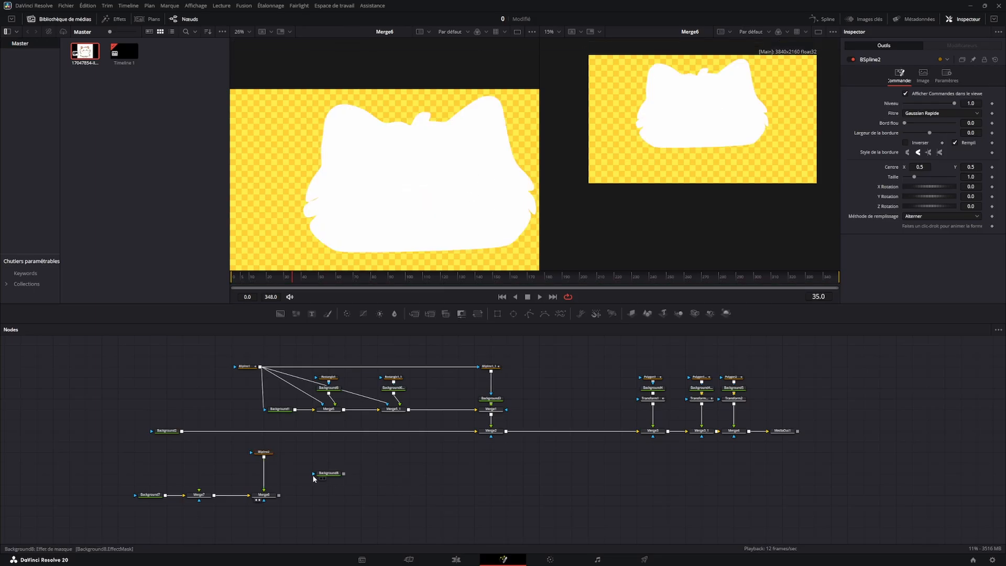
{"action": "left_click_drag", "start_coordinate": [329, 474], "coordinate": [409, 484]}
{"action": "left_click", "coordinate": [199, 494]}
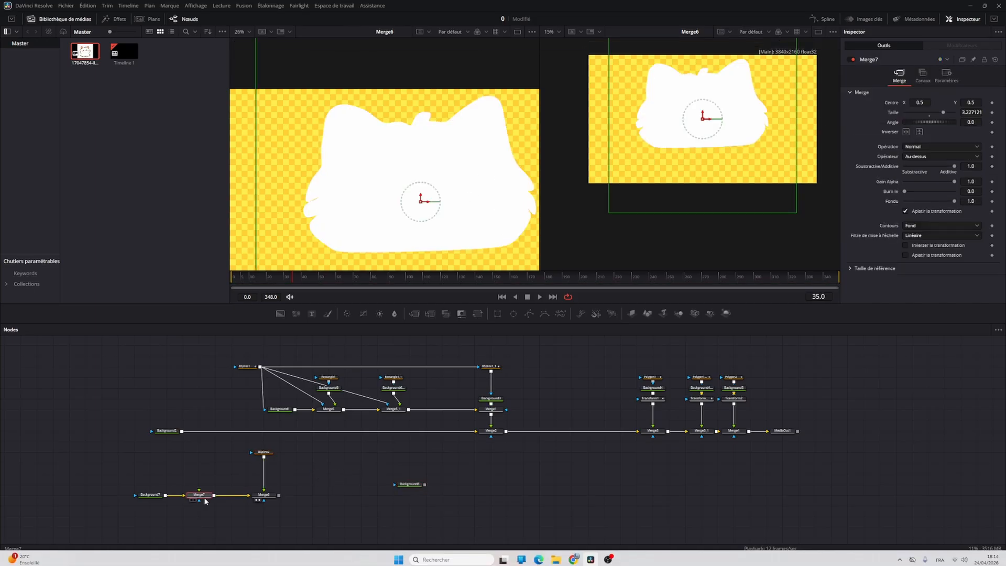
{"action": "key", "text": "Delete"}
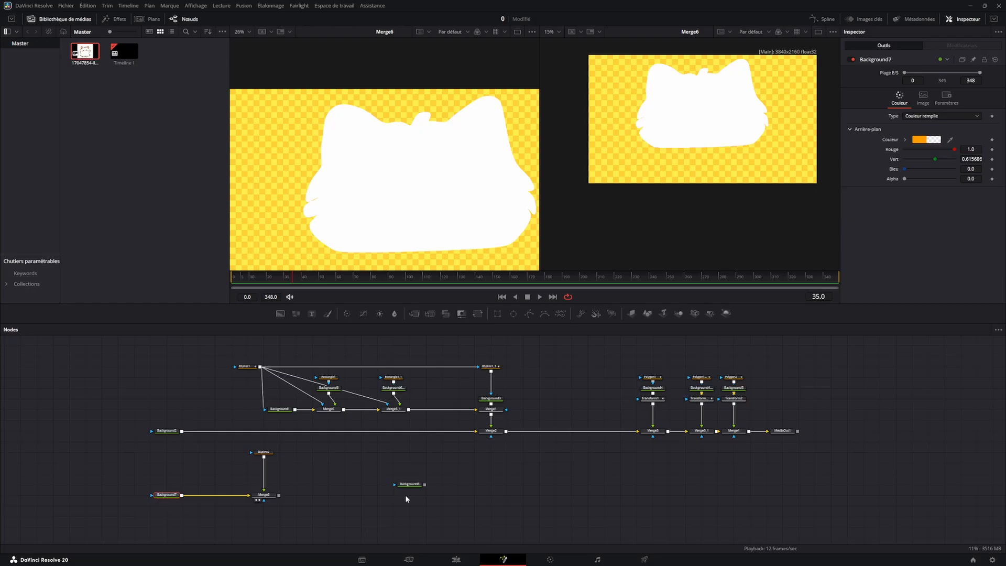
{"action": "left_click_drag", "start_coordinate": [633, 499], "coordinate": [795, 500]}
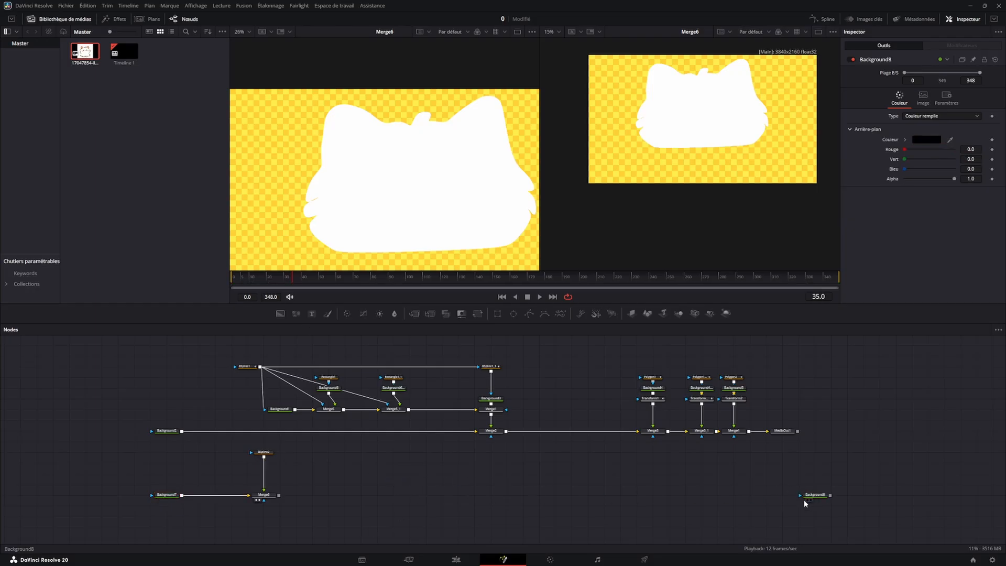
{"action": "left_click_drag", "start_coordinate": [803, 497], "coordinate": [260, 499]}
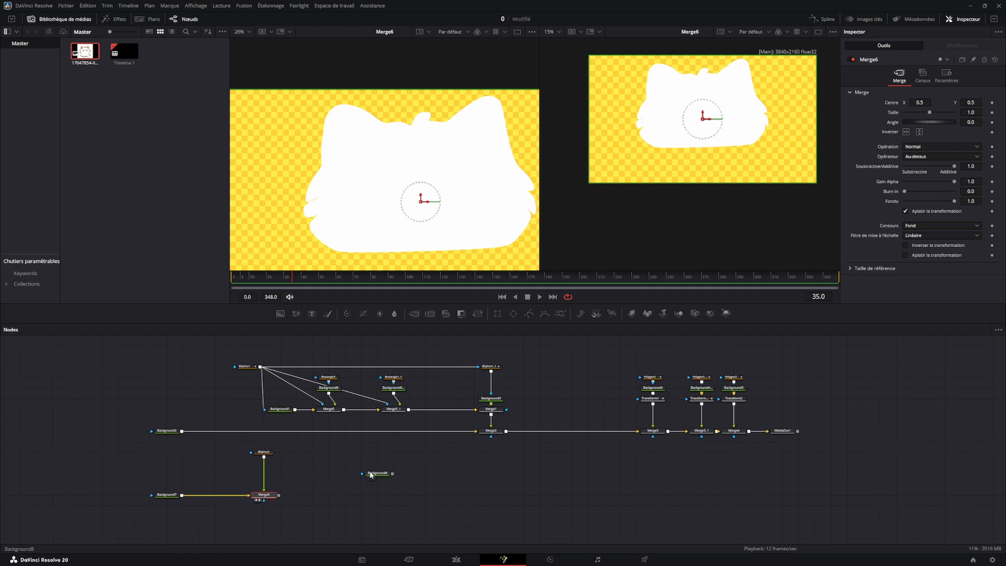
Load the cat reference illustration from the media pool into the second viewer and enlarge it.
{"action": "left_click_drag", "start_coordinate": [96, 51], "coordinate": [707, 131]}
{"action": "scroll", "coordinate": [707, 130], "scroll_direction": "up", "scroll_amount": 4}
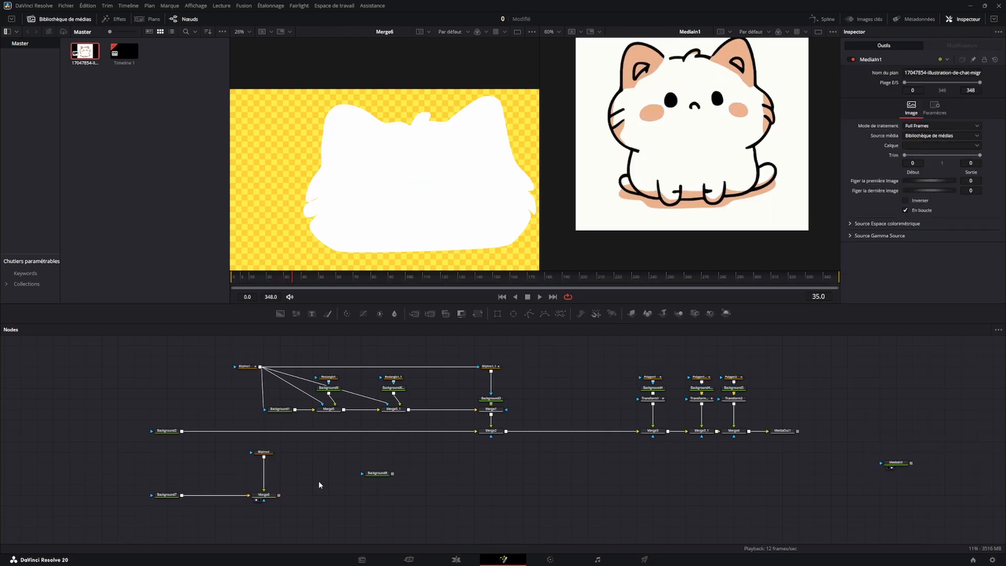
Insert Background8 between BSpline2 and Merge6, and sample its colour from the cat's off-white body in the reference illustration.
{"action": "left_click_drag", "start_coordinate": [377, 473], "coordinate": [265, 496]}
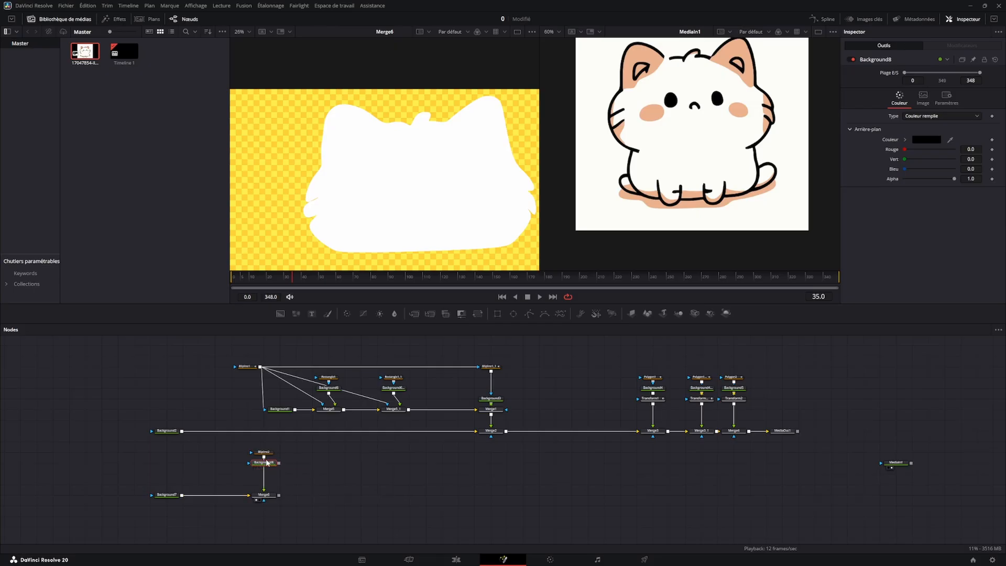
{"action": "left_click_drag", "start_coordinate": [264, 471], "coordinate": [265, 493]}
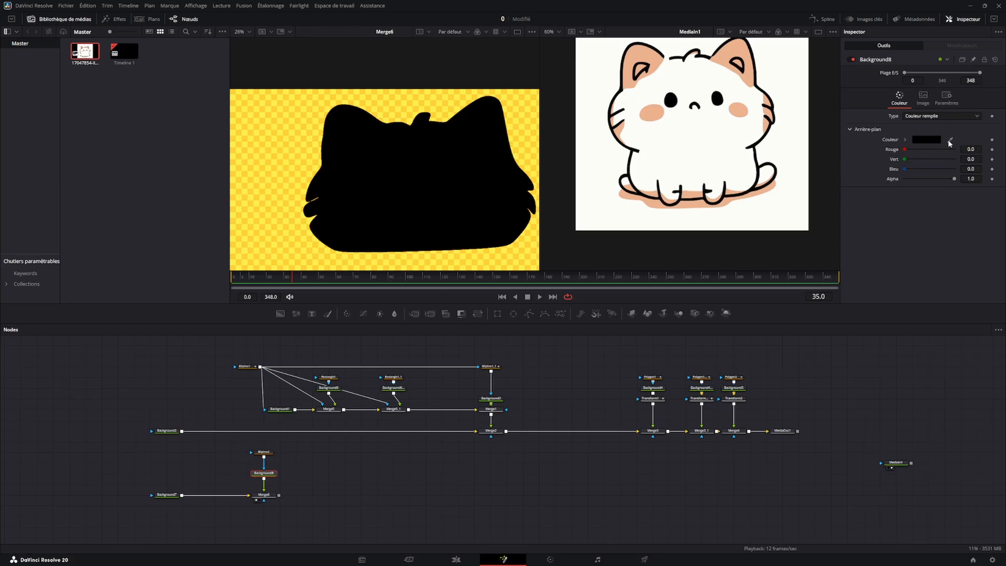
{"action": "left_click_drag", "start_coordinate": [950, 140], "coordinate": [690, 155]}
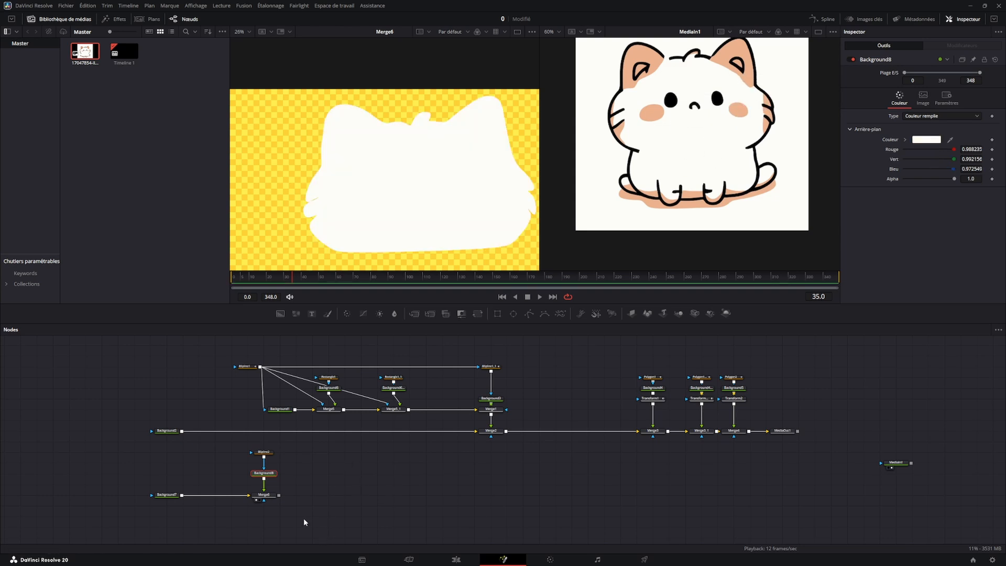
Move Background7, Background8 and Merge6 lower in the node graph to leave room below BSpline2, and select BSpline2.
{"action": "left_click_drag", "start_coordinate": [303, 517], "coordinate": [105, 458]}
{"action": "left_click_drag", "start_coordinate": [263, 494], "coordinate": [264, 516]}
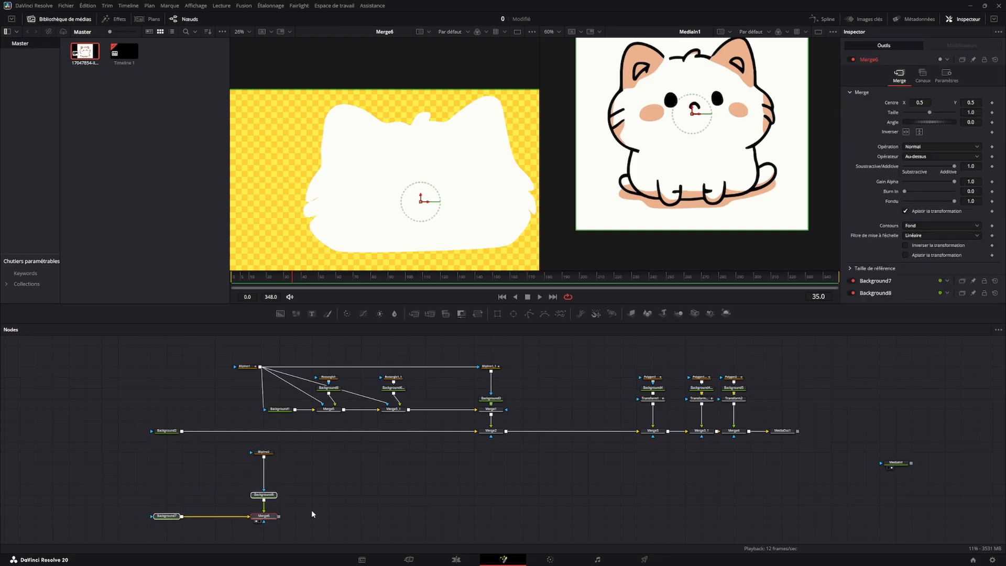
{"action": "left_click", "coordinate": [263, 451]}
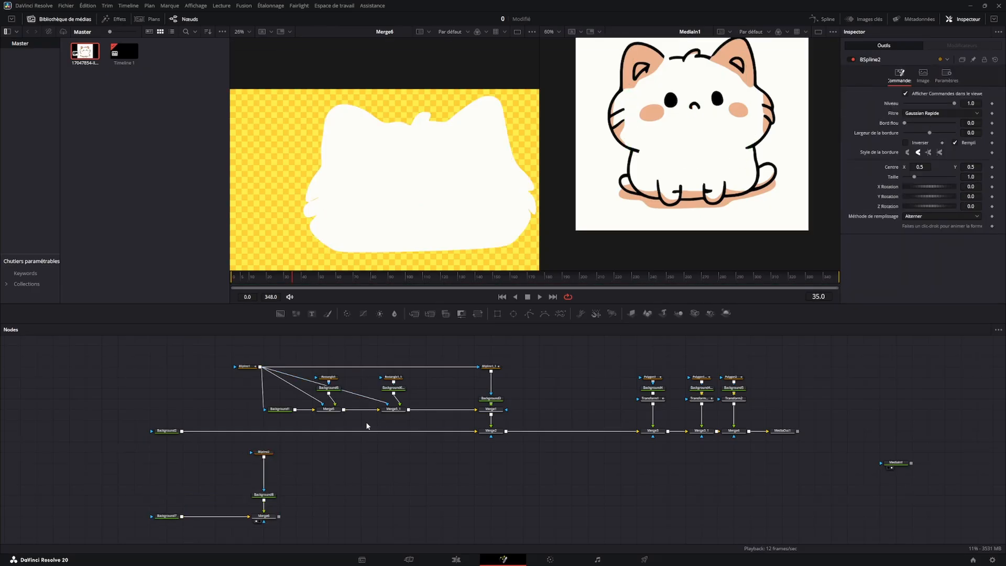
Examine the finished head's cheek shading and black outline by viewing Merge5 and Merge1 in the second viewer.
{"action": "left_click", "coordinate": [324, 414]}
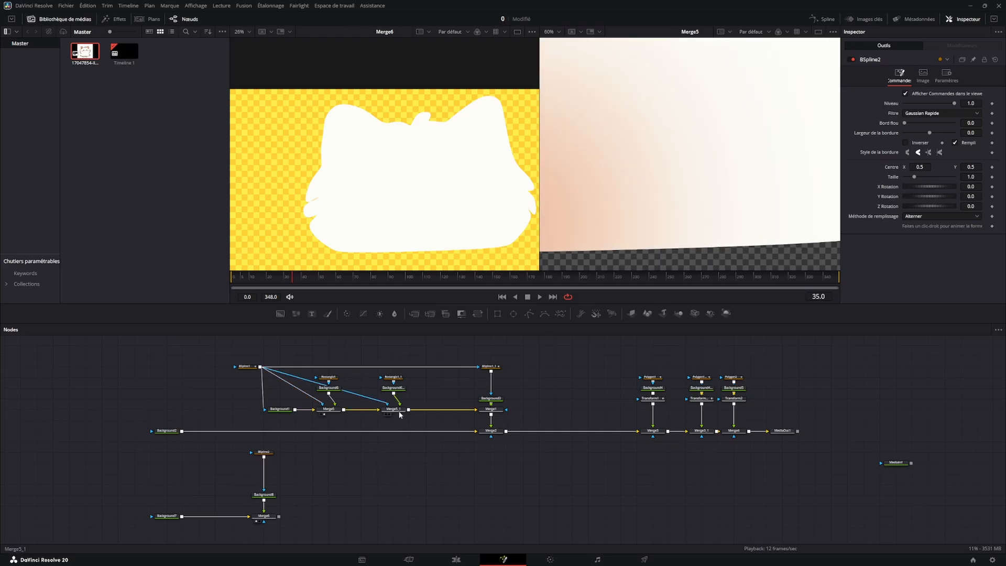
{"action": "left_click", "coordinate": [487, 414]}
{"action": "scroll", "coordinate": [680, 179], "scroll_direction": "up", "scroll_amount": 8}
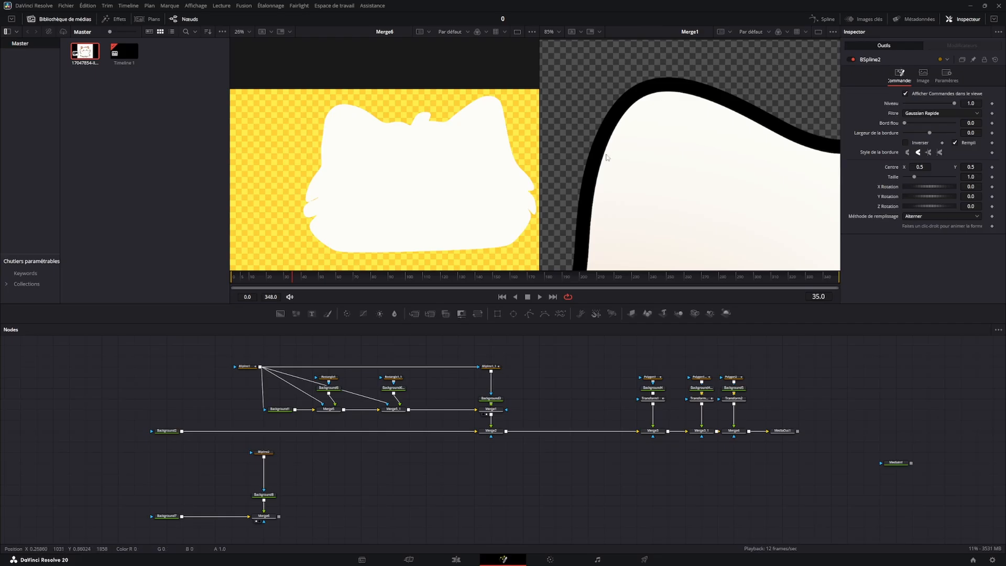
{"action": "left_click_drag", "start_coordinate": [591, 215], "coordinate": [589, 132]}
{"action": "left_click_drag", "start_coordinate": [568, 234], "coordinate": [651, 109]}
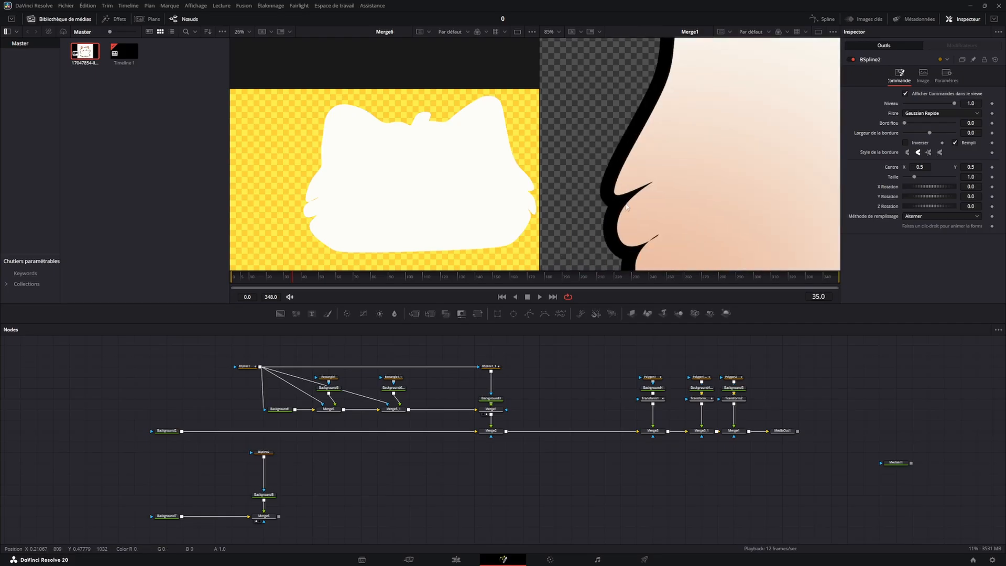
{"action": "scroll", "coordinate": [651, 111], "scroll_direction": "down", "scroll_amount": 4}
{"action": "left_click_drag", "start_coordinate": [705, 185], "coordinate": [652, 203]}
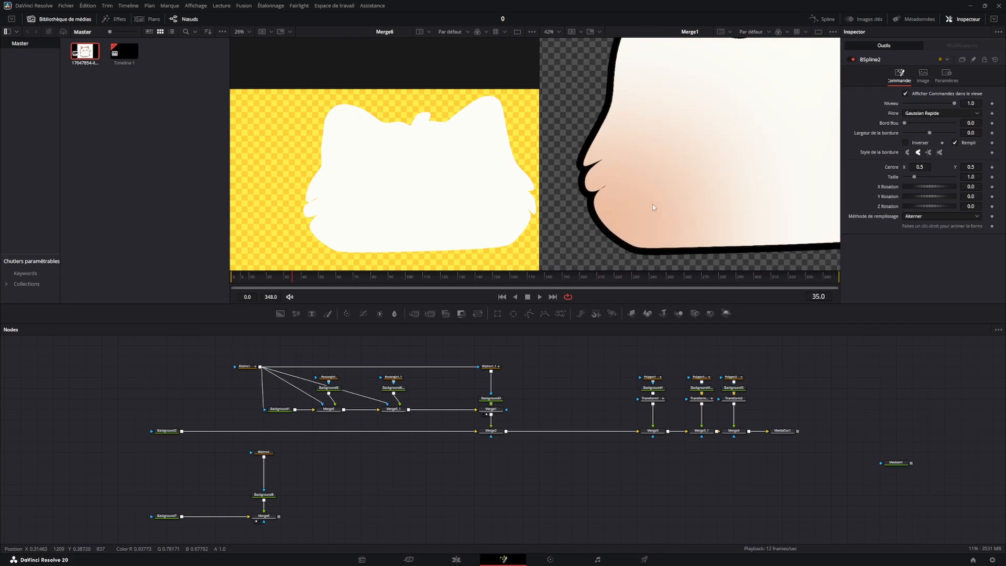
{"action": "scroll", "coordinate": [652, 203], "scroll_direction": "down", "scroll_amount": 4}
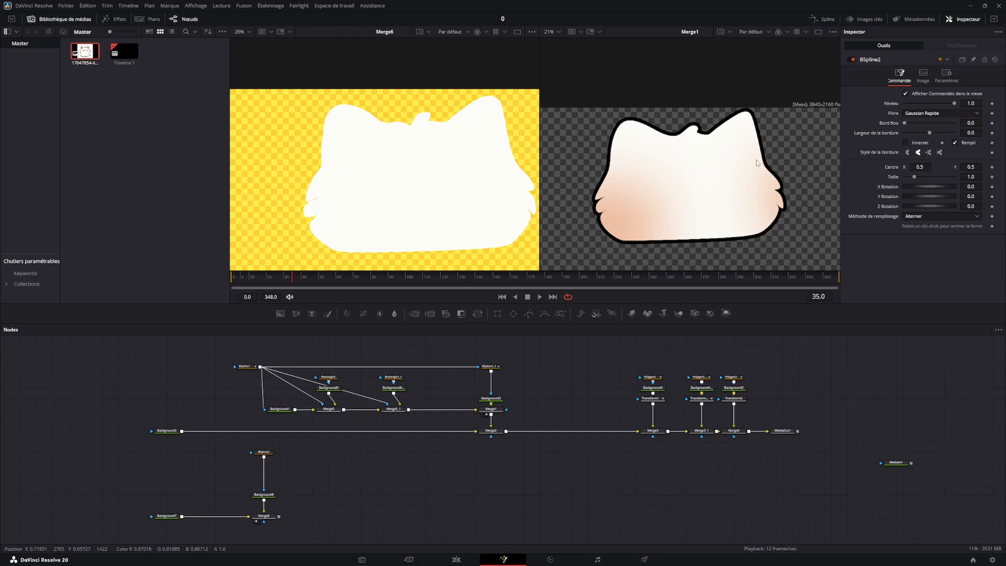
{"action": "left_click", "coordinate": [264, 452]}
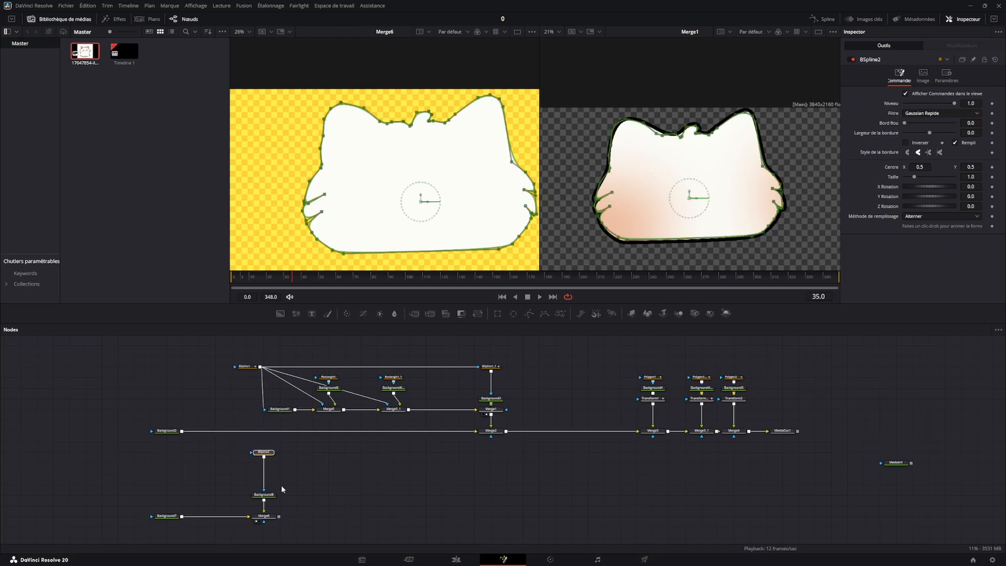
{"action": "right_click", "coordinate": [260, 453]}
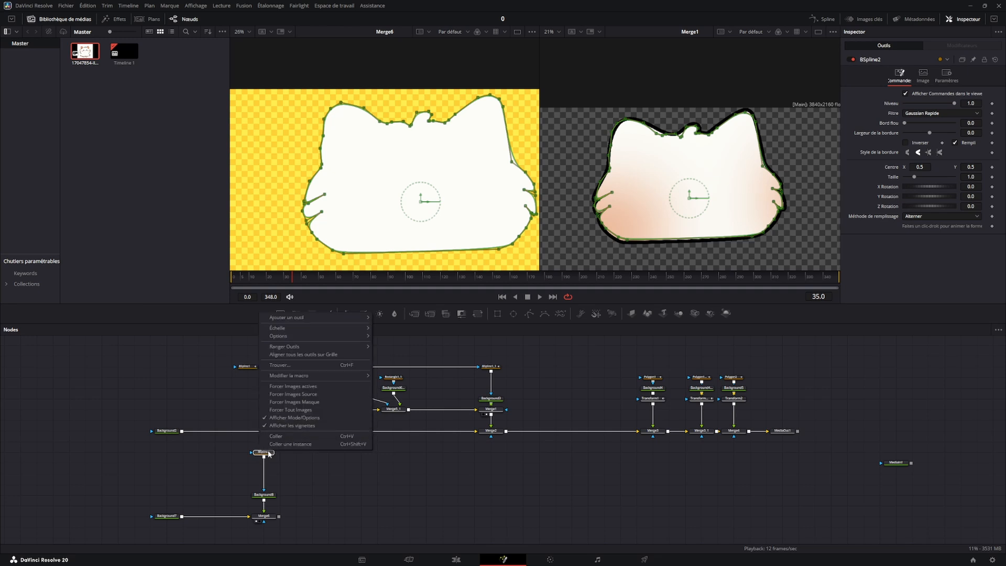
{"action": "right_click", "coordinate": [269, 454]}
{"action": "left_click", "coordinate": [313, 265]}
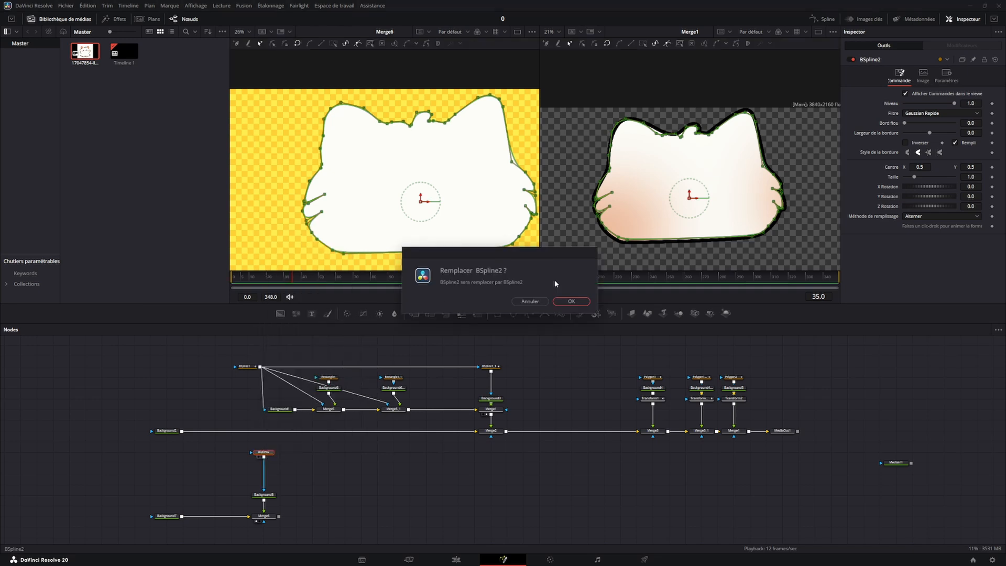
{"action": "left_click", "coordinate": [516, 302]}
Duplicate BSpline2, place the copy beside the original, and use it as the mask of a new Background node.
{"action": "right_click", "coordinate": [264, 454]}
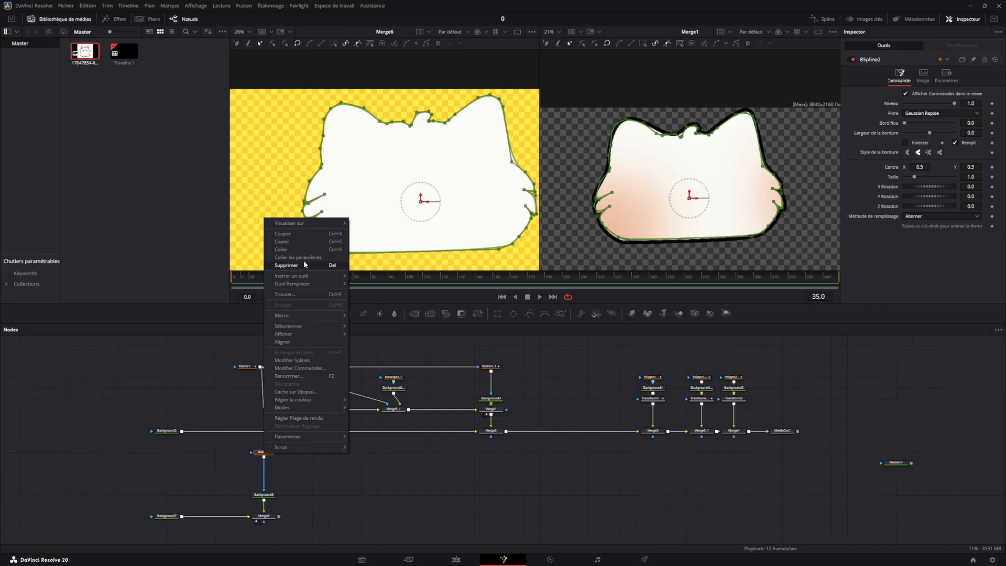
{"action": "left_click", "coordinate": [303, 242]}
{"action": "right_click", "coordinate": [291, 452]}
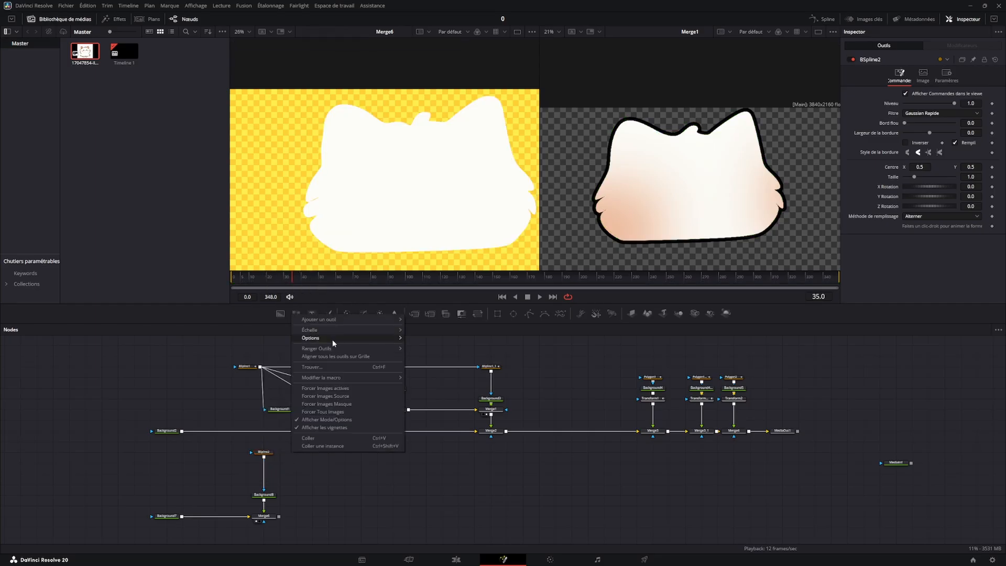
{"action": "left_click", "coordinate": [326, 440]}
{"action": "left_click_drag", "start_coordinate": [295, 453], "coordinate": [438, 189]}
{"action": "left_click", "coordinate": [357, 478]}
{"action": "key", "text": "ctrl+z"}
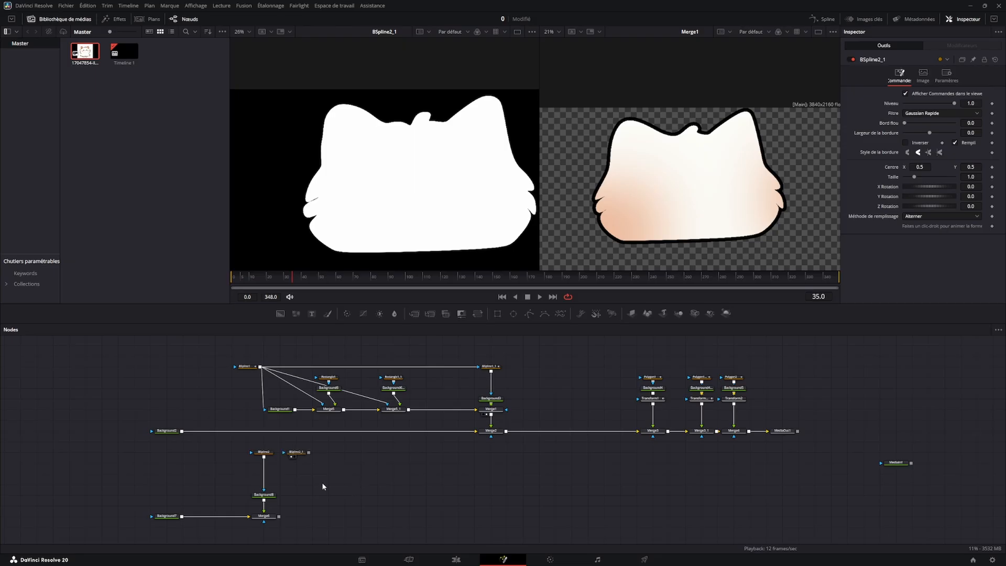
{"action": "left_click_drag", "start_coordinate": [271, 516], "coordinate": [404, 231]}
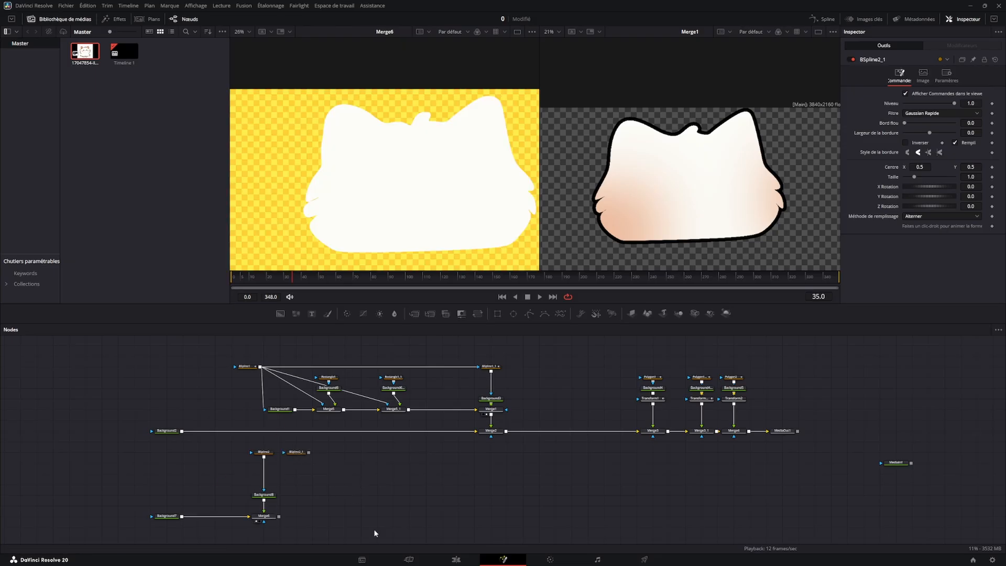
{"action": "left_click_drag", "start_coordinate": [297, 455], "coordinate": [347, 475]}
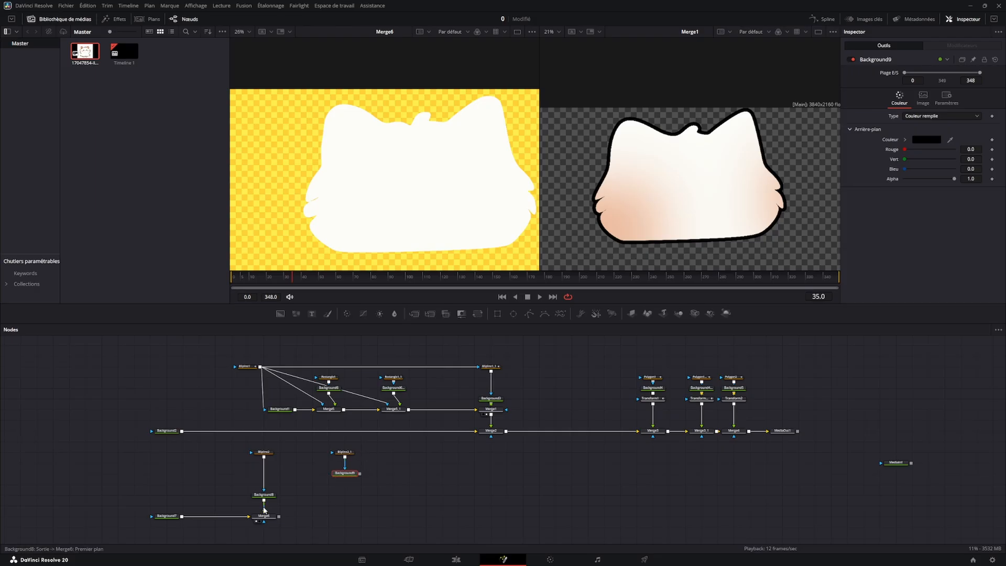
Disconnect Background8 from Merge6 and move Background7 and Merge6 further down in the node graph.
{"action": "left_click_drag", "start_coordinate": [264, 509], "coordinate": [292, 495]}
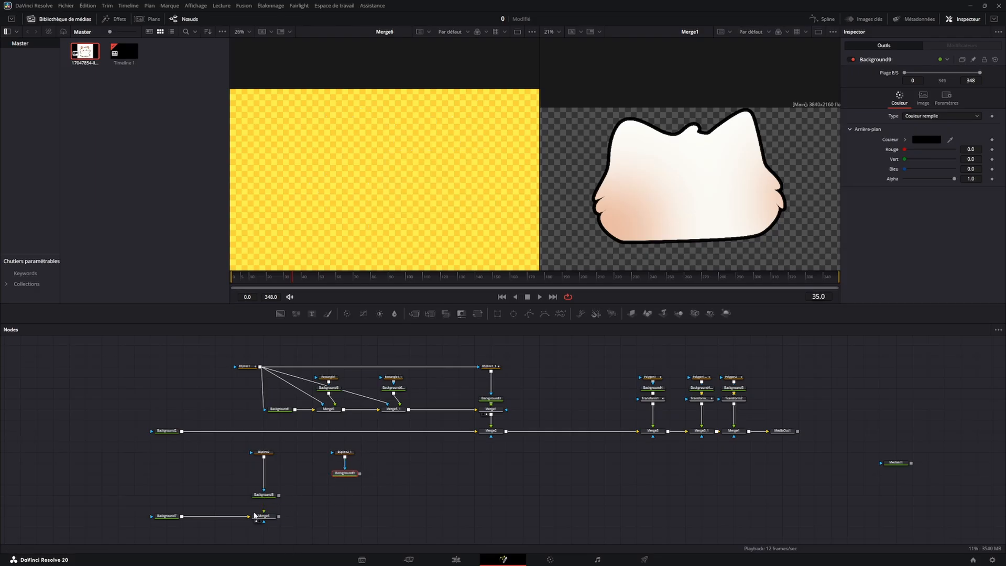
{"action": "left_click_drag", "start_coordinate": [126, 507], "coordinate": [270, 529]}
{"action": "left_click", "coordinate": [341, 518]}
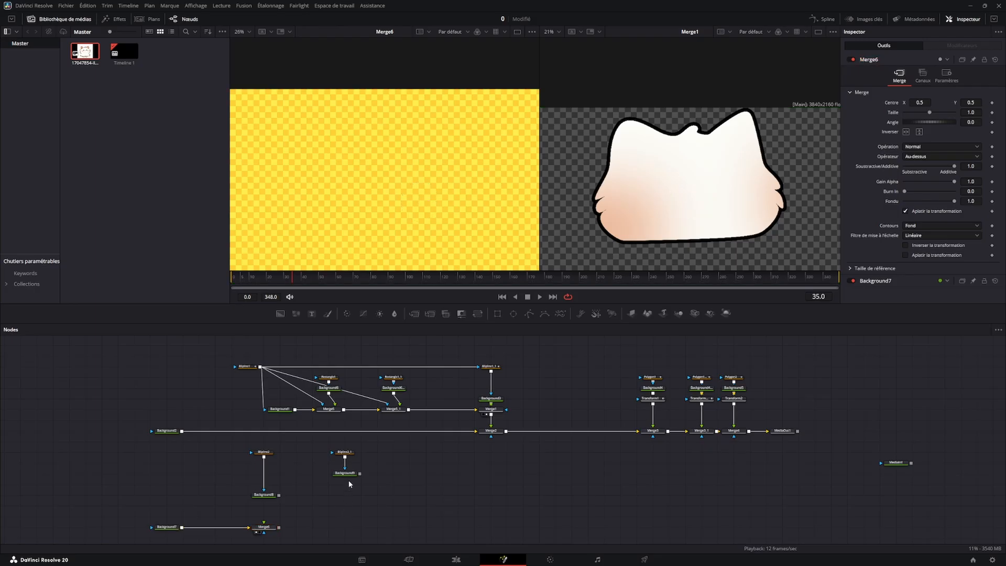
Add a Merge with Background9 as foreground and Background8 as background, and show it in the first viewer.
{"action": "left_click_drag", "start_coordinate": [413, 313], "coordinate": [346, 493]}
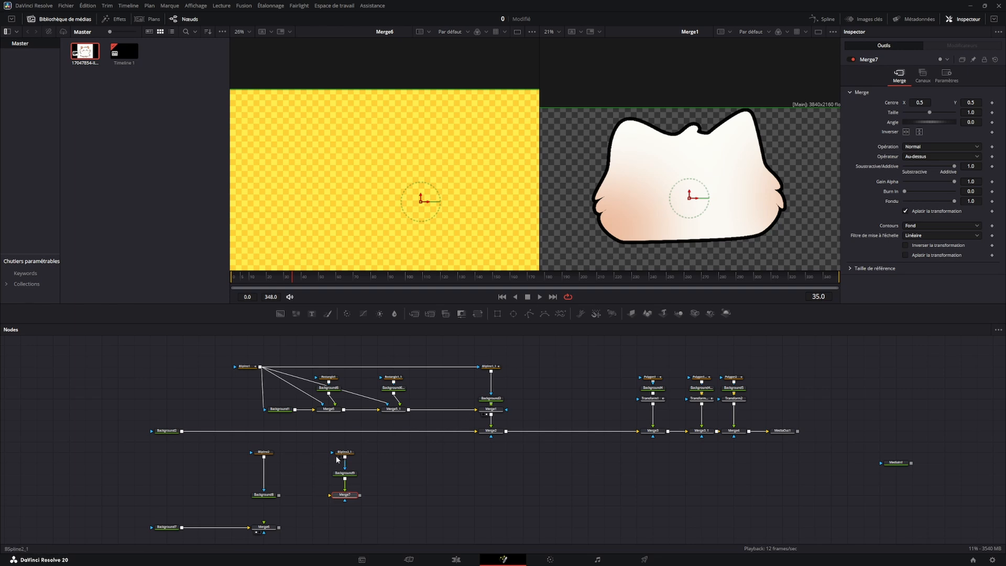
{"action": "left_click_drag", "start_coordinate": [279, 495], "coordinate": [331, 498]}
{"action": "left_click_drag", "start_coordinate": [347, 495], "coordinate": [424, 177]}
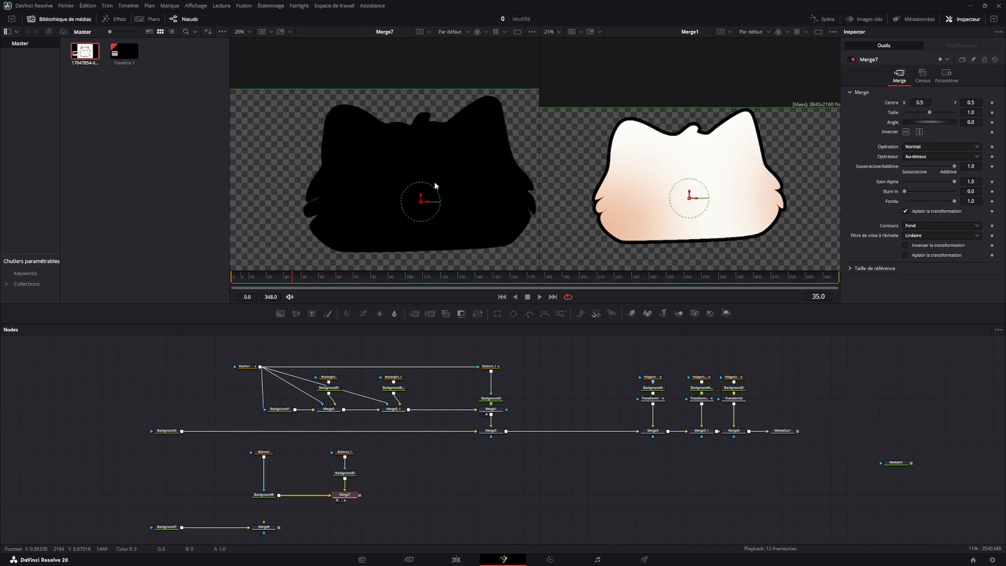
Compare with Background8, set Background9's colour to pure red, and display Merge7 in the first viewer.
{"action": "left_click", "coordinate": [345, 473]}
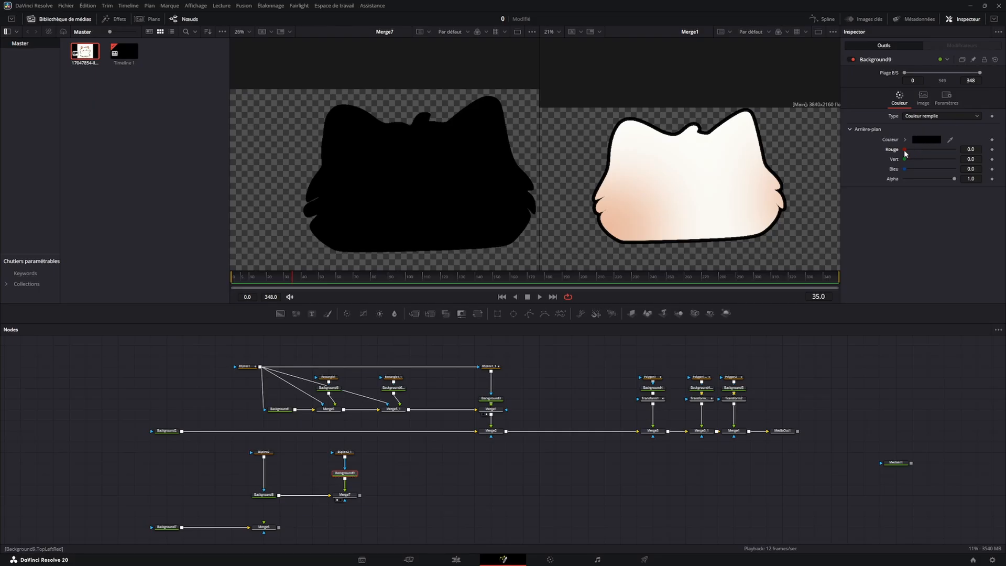
{"action": "left_click", "coordinate": [256, 499]}
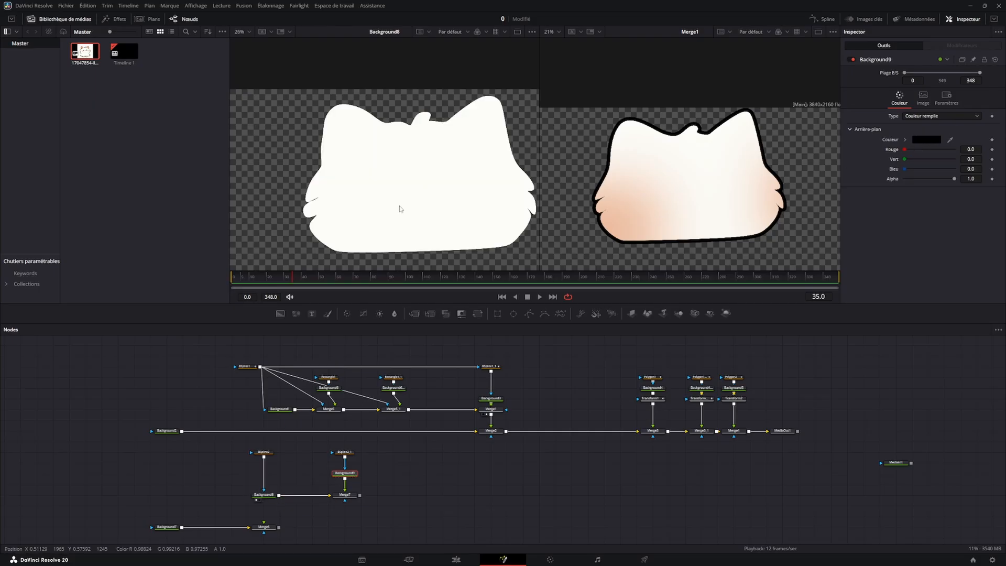
{"action": "left_click", "coordinate": [913, 140]}
{"action": "left_click", "coordinate": [578, 224]}
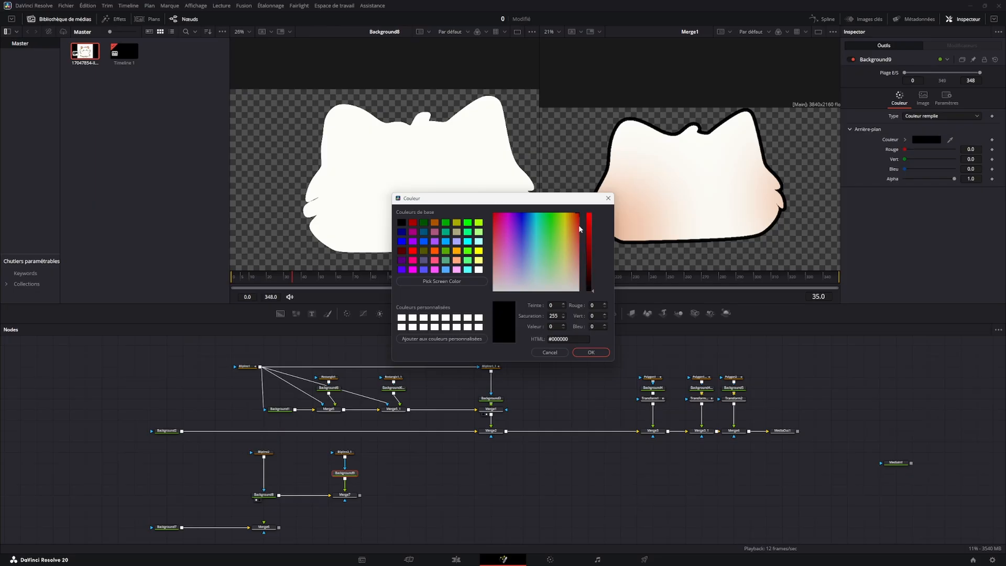
{"action": "left_click", "coordinate": [587, 229]}
{"action": "left_click", "coordinate": [590, 353]}
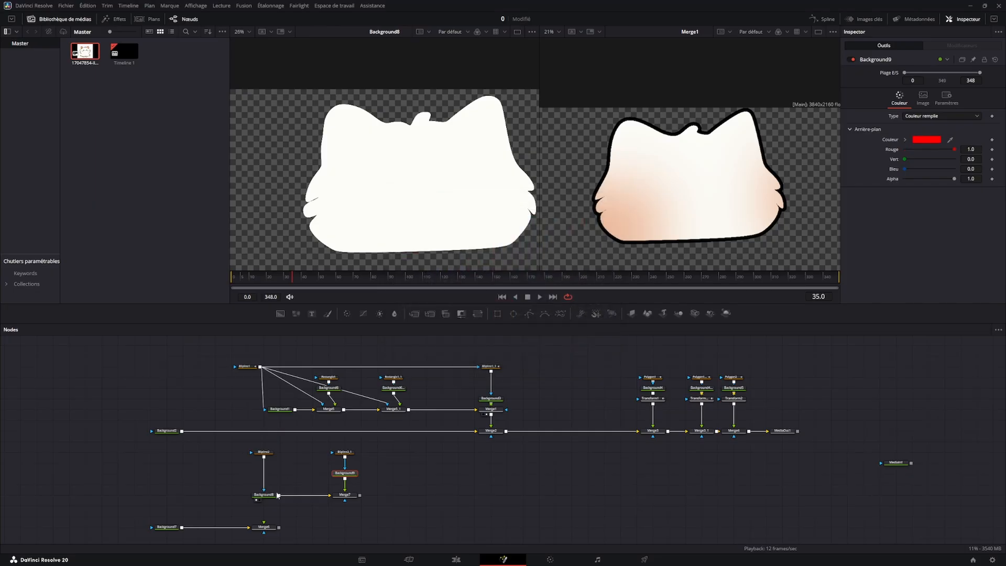
{"action": "left_click", "coordinate": [338, 500]}
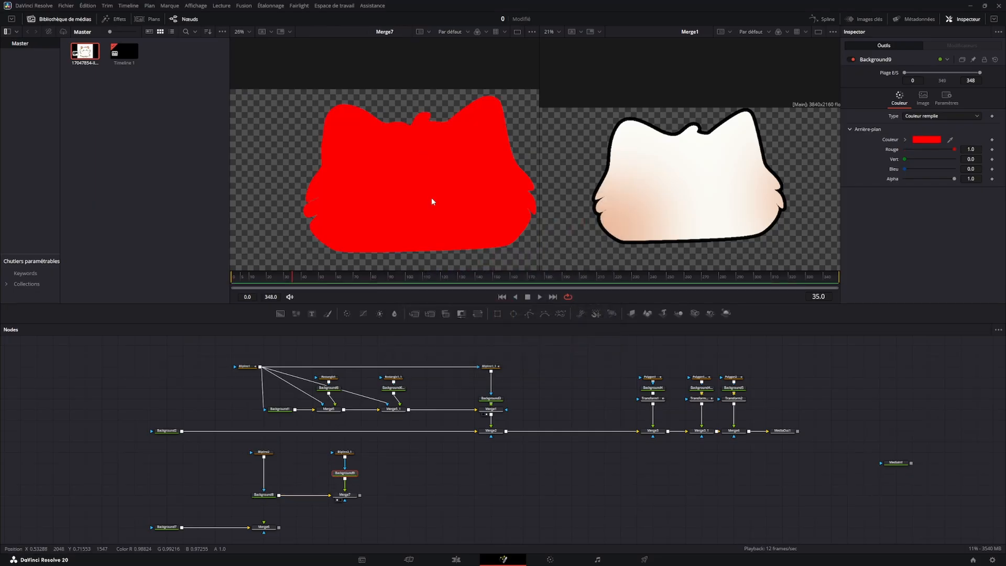
Set Background8's colour to purple, #aa059a.
{"action": "left_click", "coordinate": [251, 494]}
{"action": "left_click", "coordinate": [926, 139]}
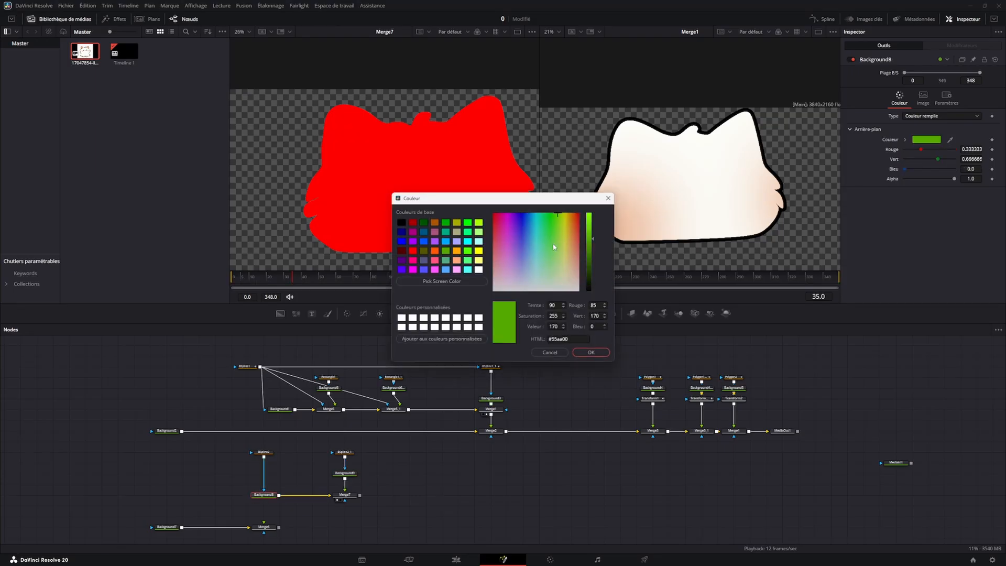
{"action": "left_click_drag", "start_coordinate": [553, 247], "coordinate": [504, 215]}
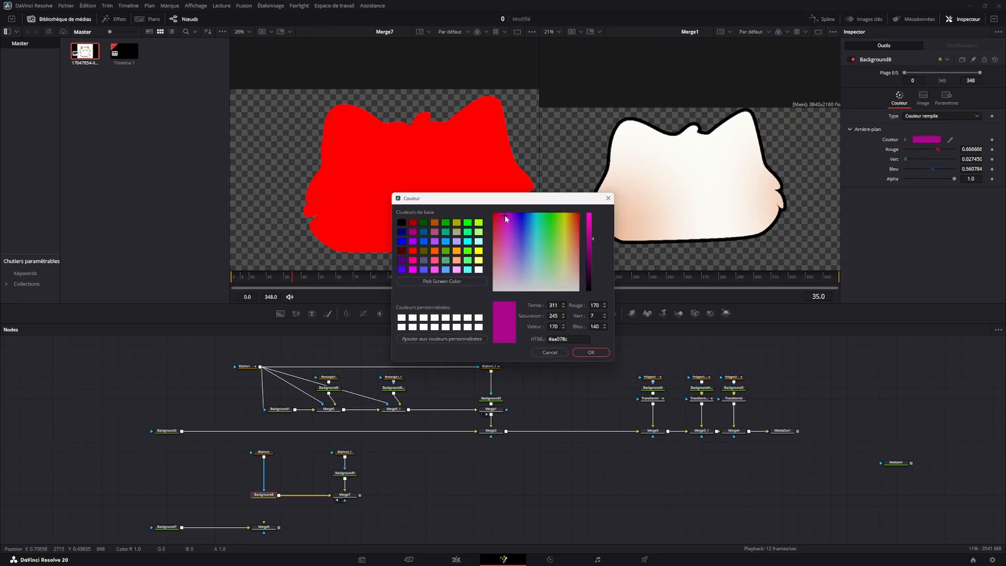
{"action": "left_click", "coordinate": [600, 354]}
Display Background8, Background9 and Merge7 in turn in the first viewer to compare the two fills with the merge.
{"action": "key", "text": "1"}
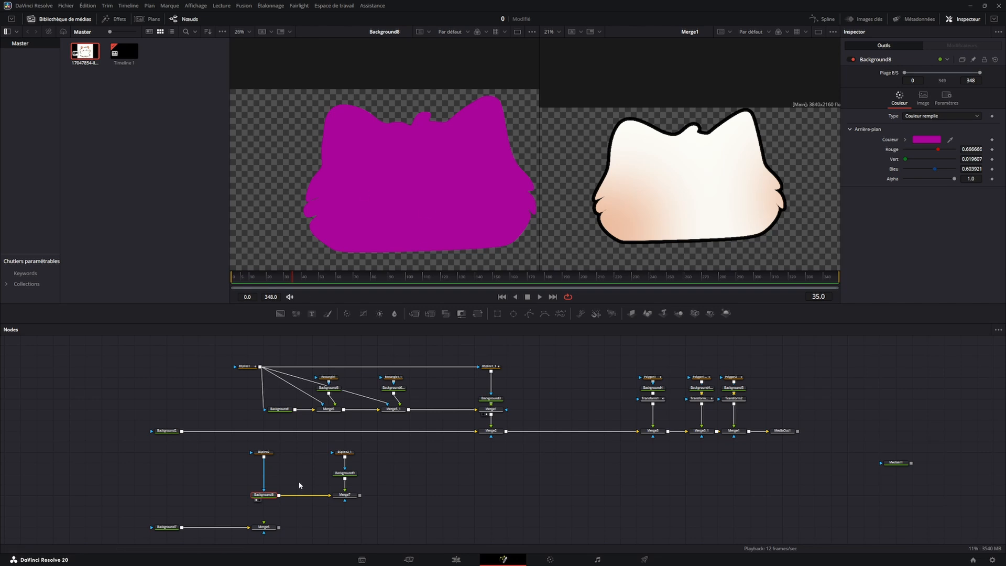
{"action": "left_click", "coordinate": [336, 479]}
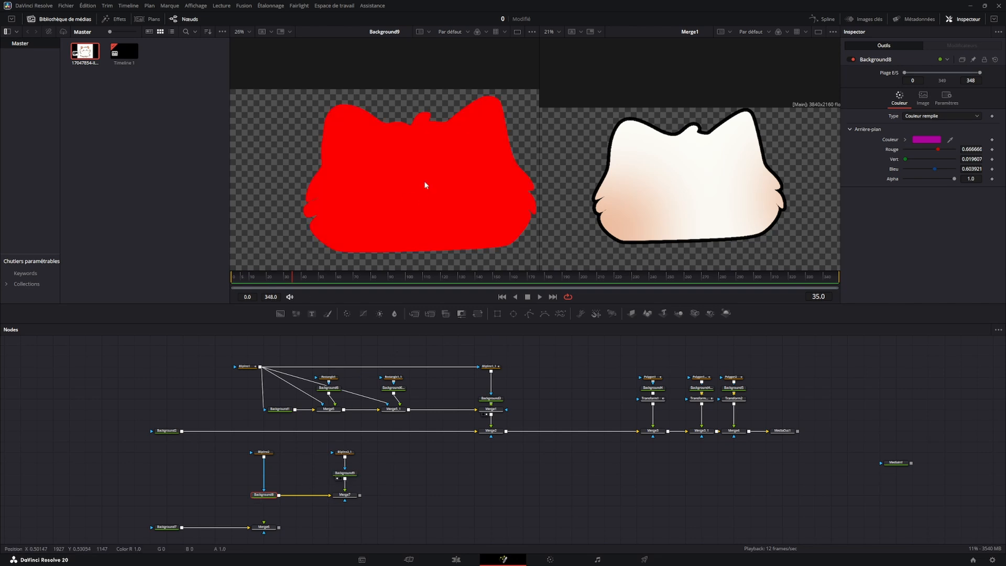
{"action": "left_click_drag", "start_coordinate": [350, 494], "coordinate": [412, 213]}
{"action": "scroll", "coordinate": [350, 485], "scroll_direction": "up", "scroll_amount": 1}
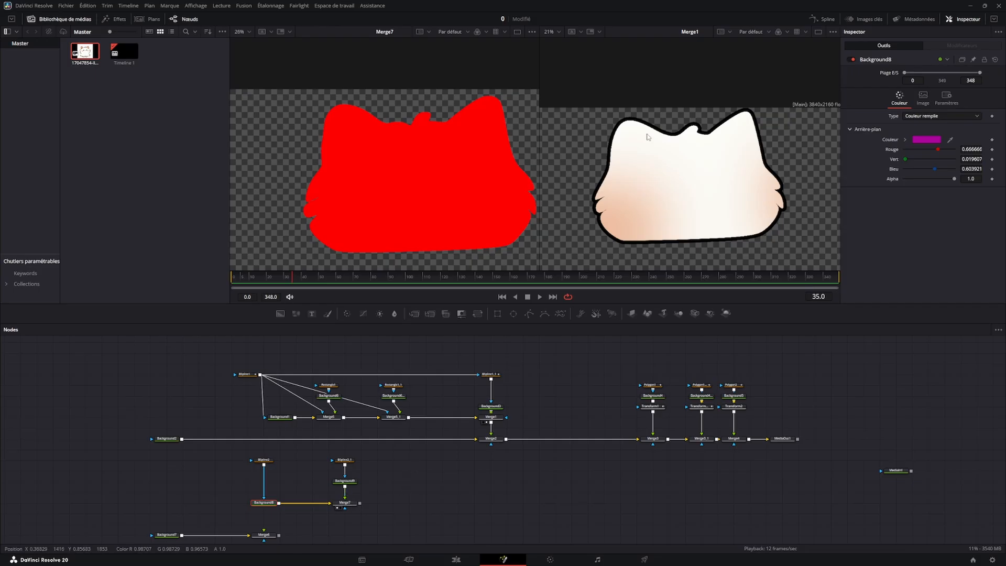
Compare the settings of BSpline1_1 and BSpline2_1, connect BSpline2 into BSpline2_1, and shift BSpline2 away from Background8.
{"action": "left_click", "coordinate": [489, 374]}
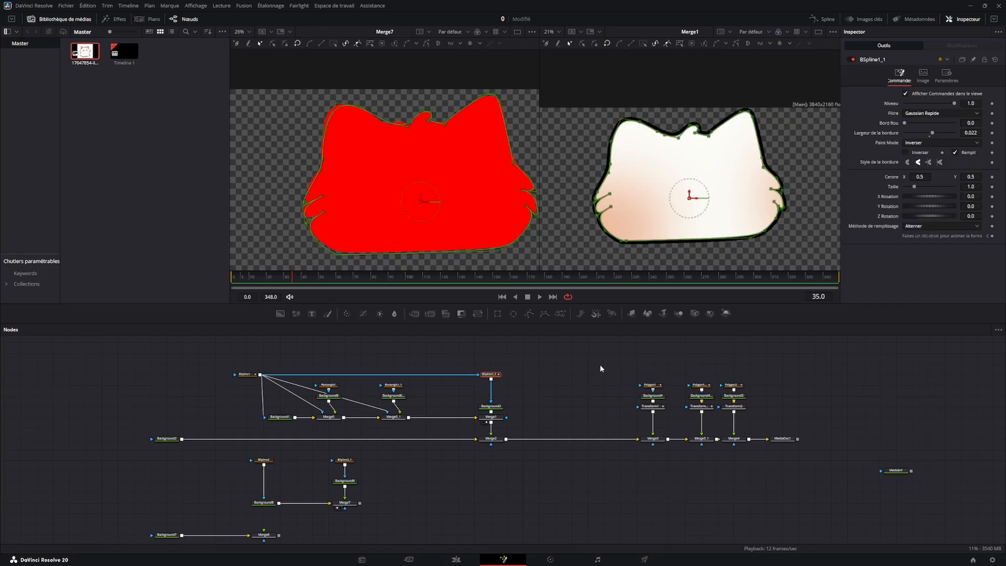
{"action": "left_click", "coordinate": [344, 460]}
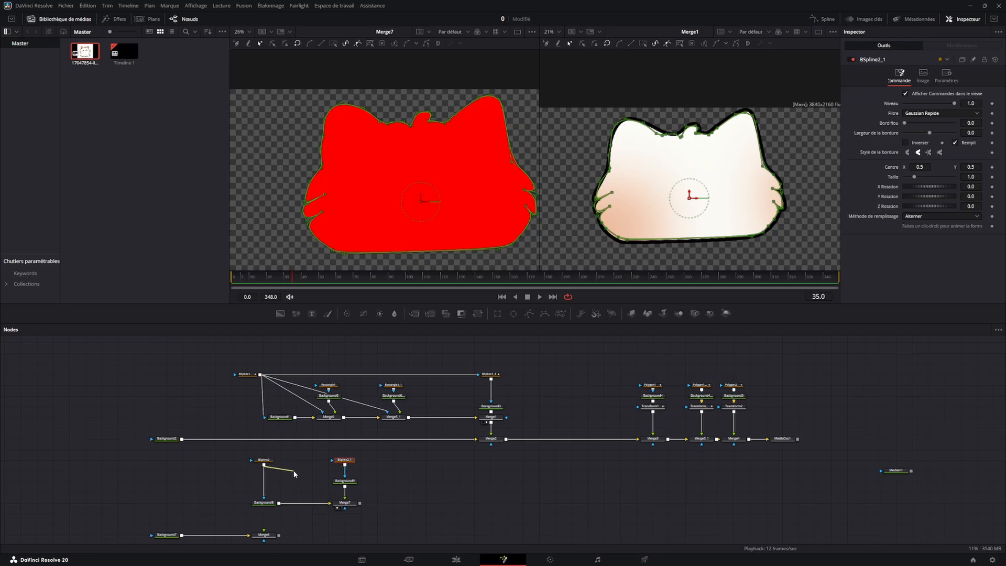
{"action": "left_click_drag", "start_coordinate": [326, 460], "coordinate": [333, 461]}
{"action": "left_click", "coordinate": [316, 479]}
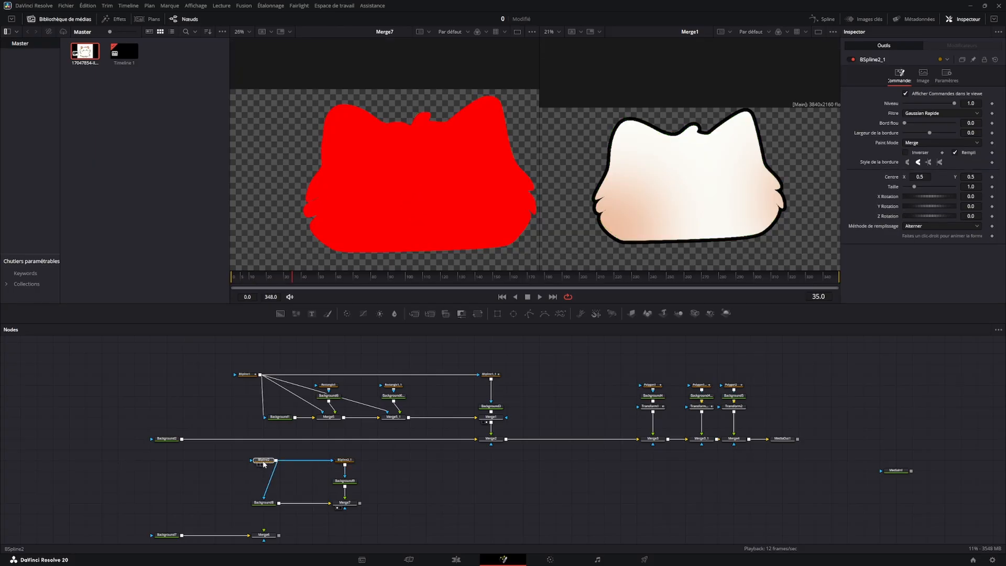
{"action": "left_click_drag", "start_coordinate": [263, 463], "coordinate": [247, 463]}
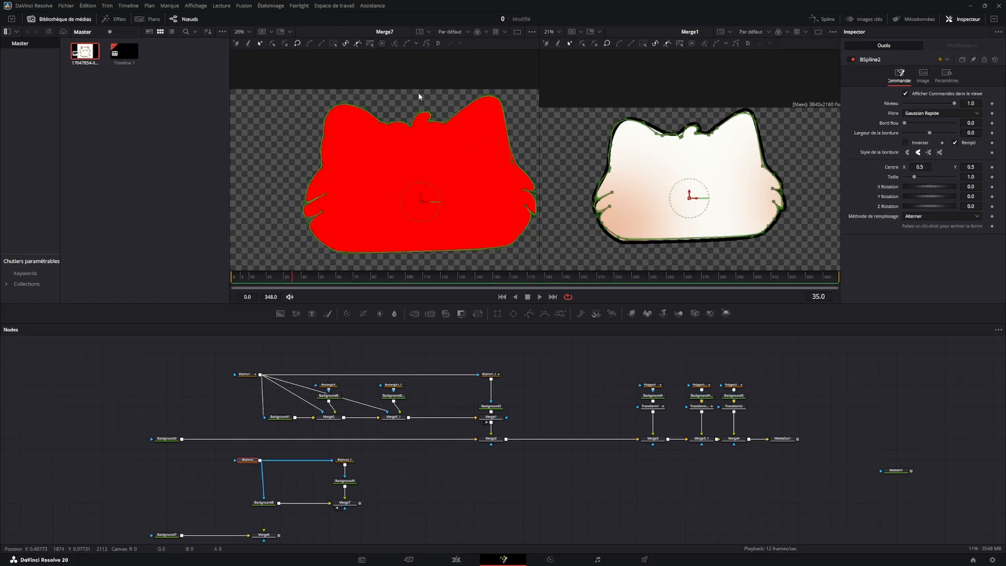
Set BSpline2_1's Paint Mode to Inverser, turn off its Rempli option, and set its border width to 0.016.
{"action": "left_click", "coordinate": [346, 460]}
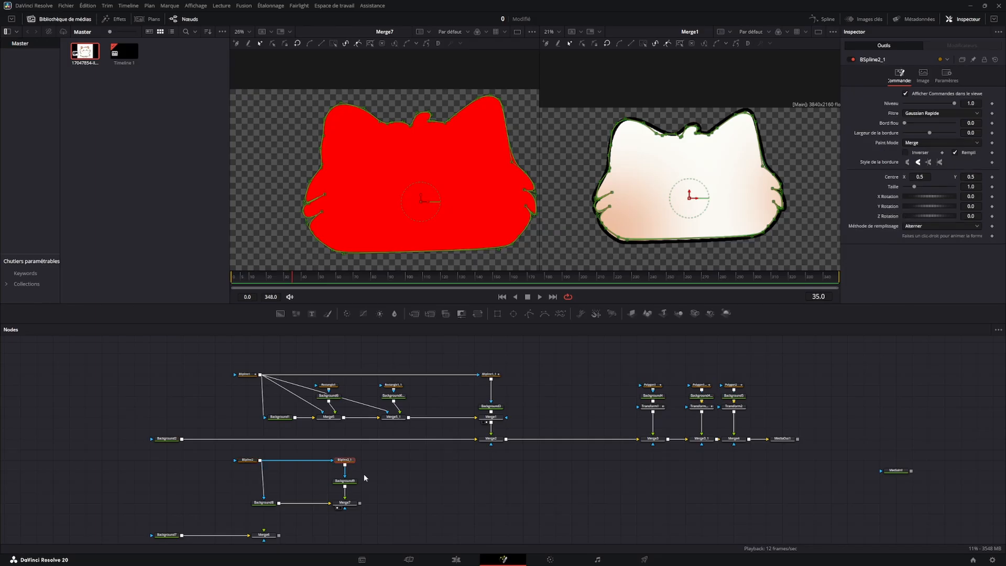
{"action": "left_click", "coordinate": [920, 142]}
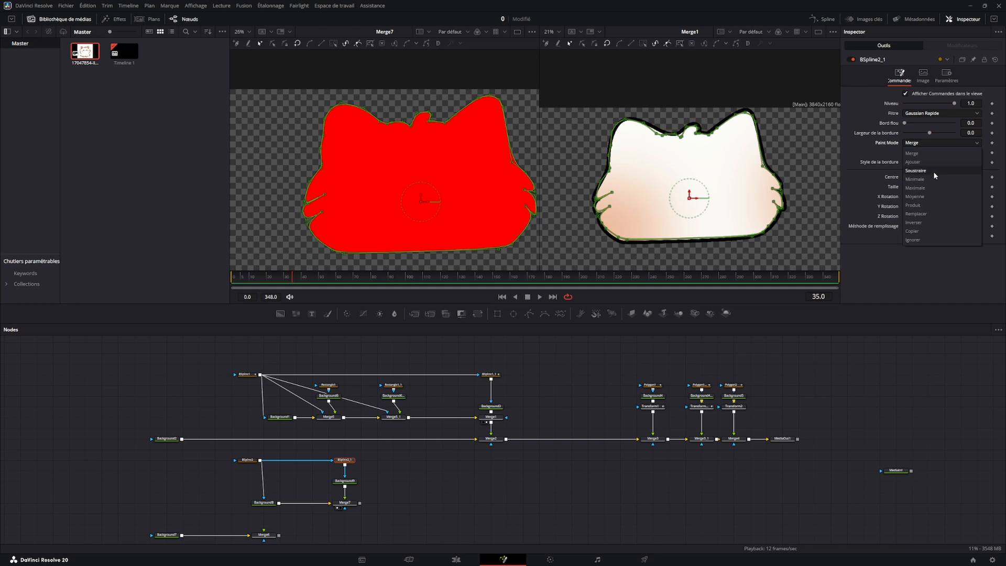
{"action": "left_click", "coordinate": [924, 222]}
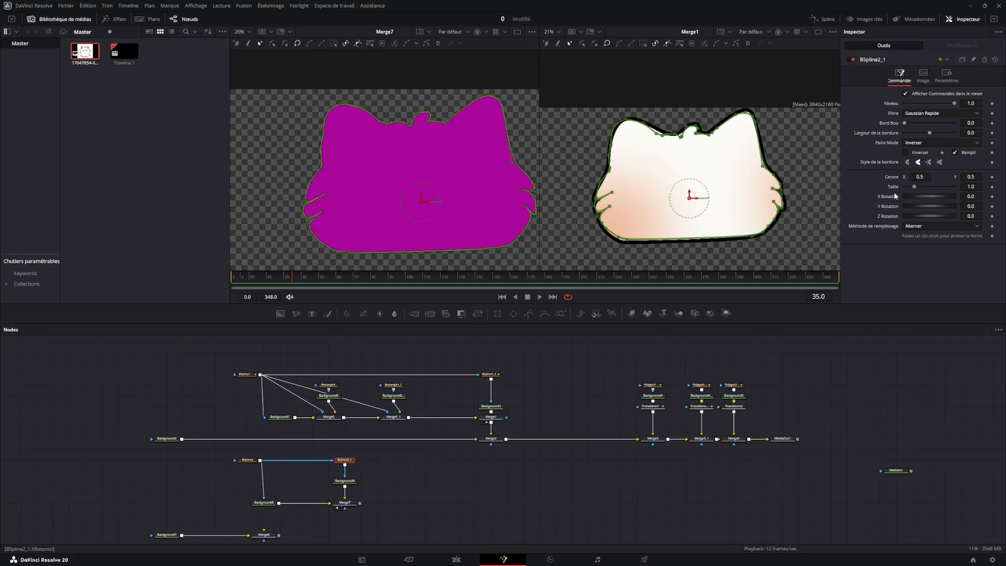
{"action": "left_click", "coordinate": [954, 153]}
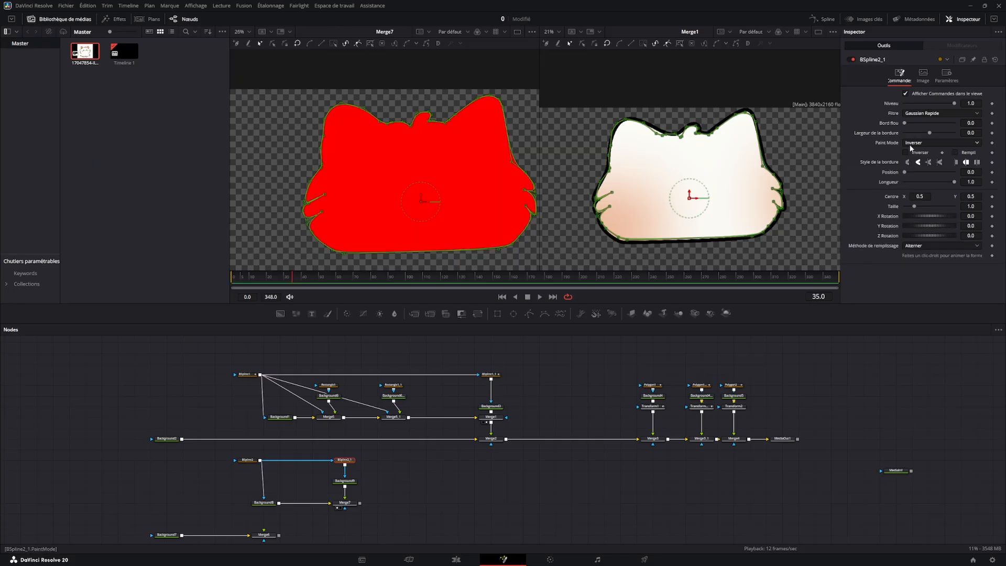
{"action": "left_click_drag", "start_coordinate": [929, 134], "coordinate": [930, 136]}
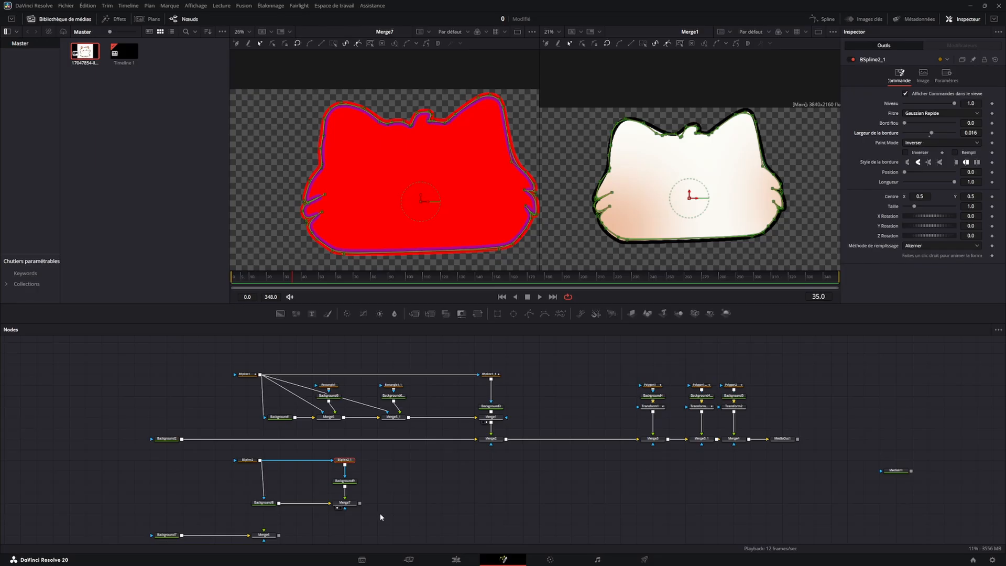
{"action": "left_click", "coordinate": [522, 407]}
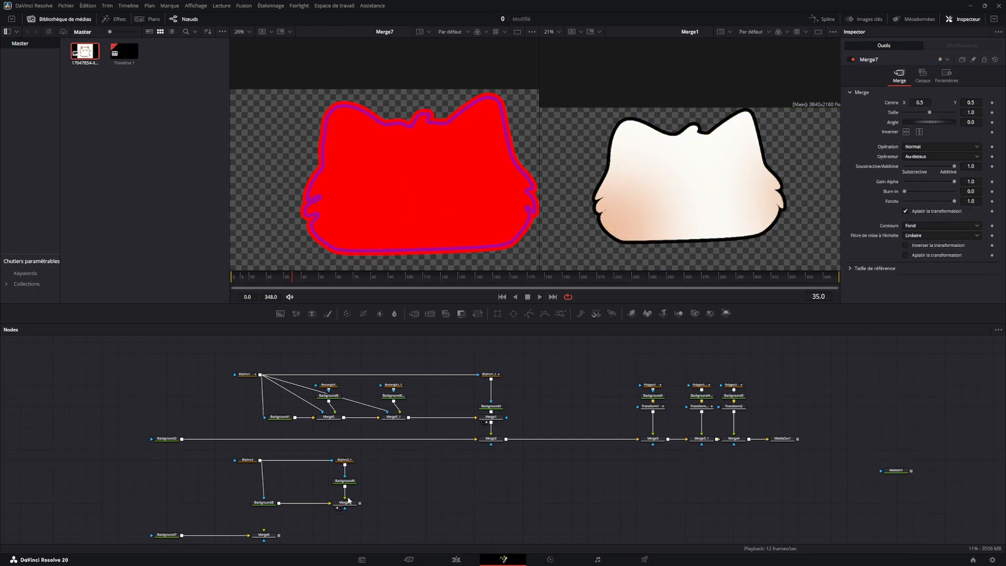
Try grey for Background8's colour, and replace it with the off-white sampled from the finished cat head in Merge1.
{"action": "left_click", "coordinate": [273, 502]}
{"action": "left_click", "coordinate": [928, 141]}
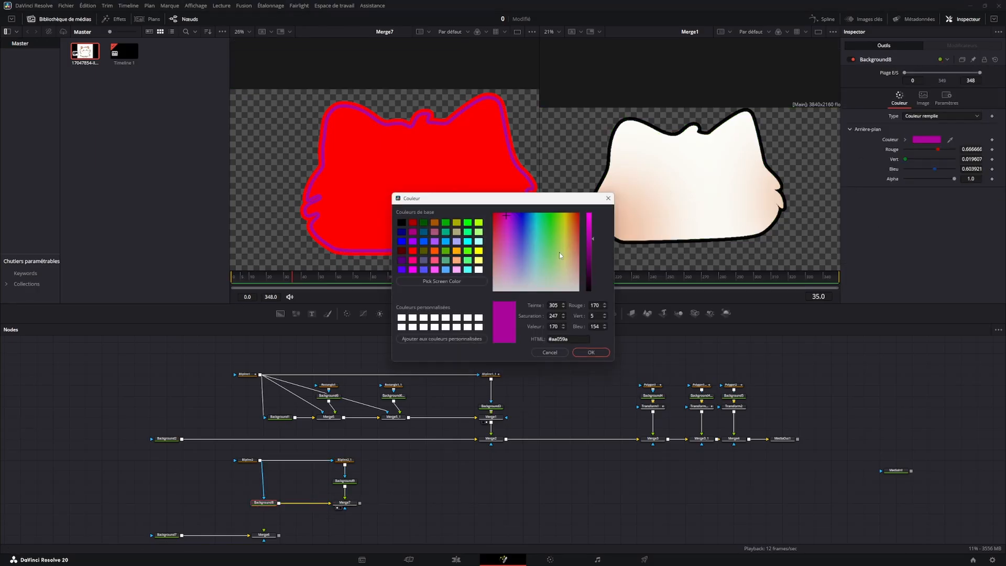
{"action": "left_click_drag", "start_coordinate": [570, 271], "coordinate": [500, 291]}
{"action": "left_click", "coordinate": [582, 352]}
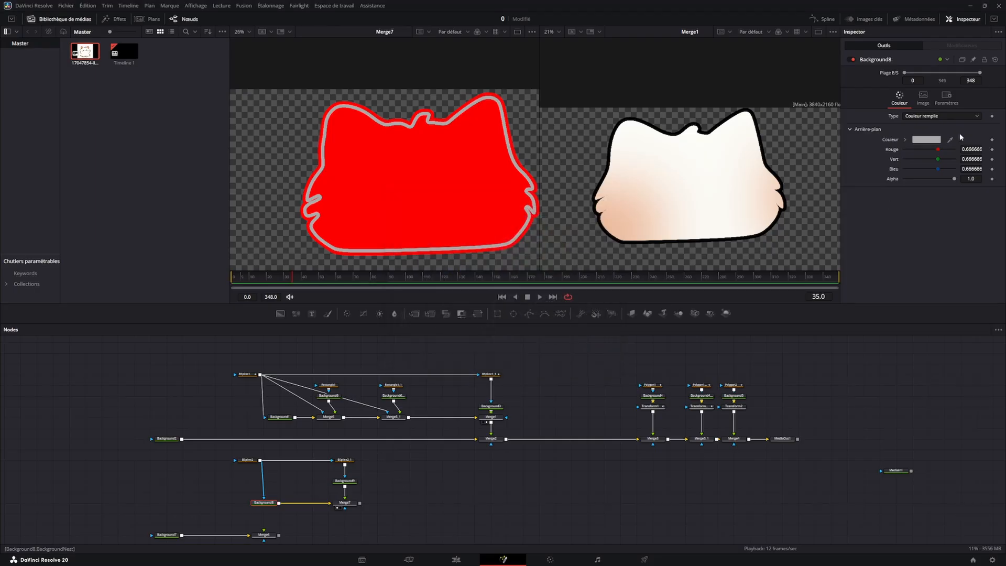
{"action": "left_click_drag", "start_coordinate": [950, 140], "coordinate": [734, 127]}
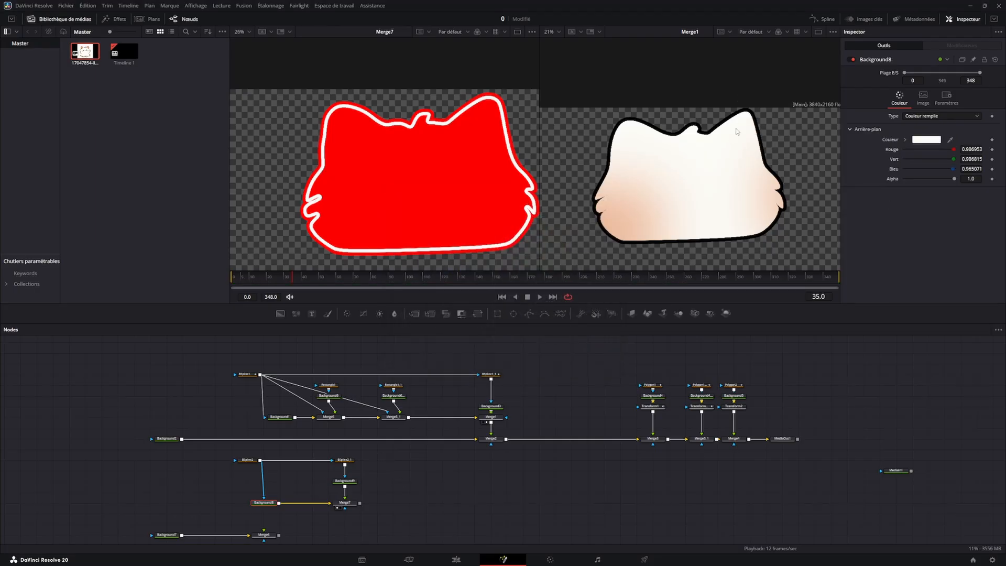
Try black for Background9's colour, and replace it with the off-white sampled from the cat head in Merge1.
{"action": "left_click", "coordinate": [352, 481]}
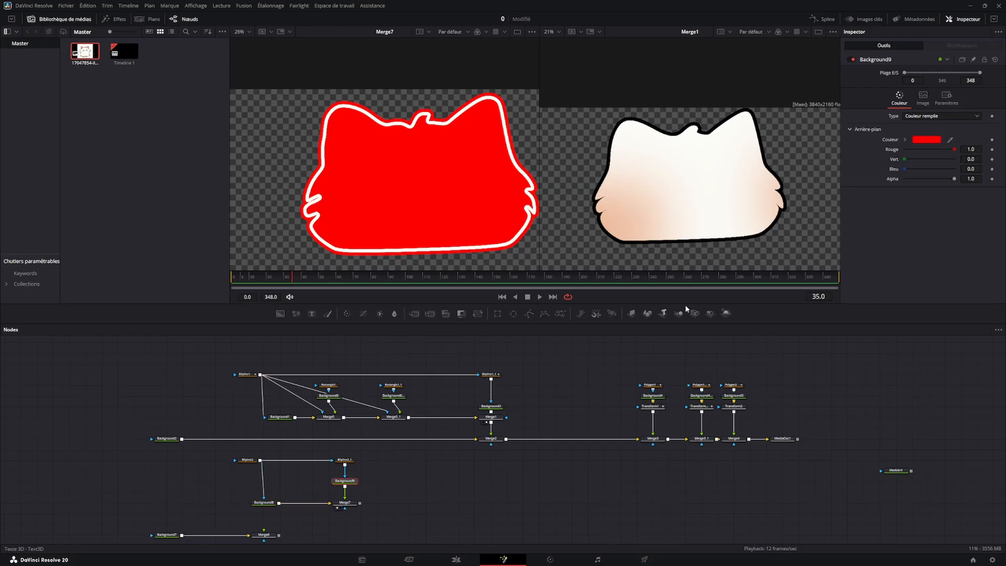
{"action": "left_click", "coordinate": [926, 139]}
{"action": "left_click_drag", "start_coordinate": [582, 257], "coordinate": [583, 327]}
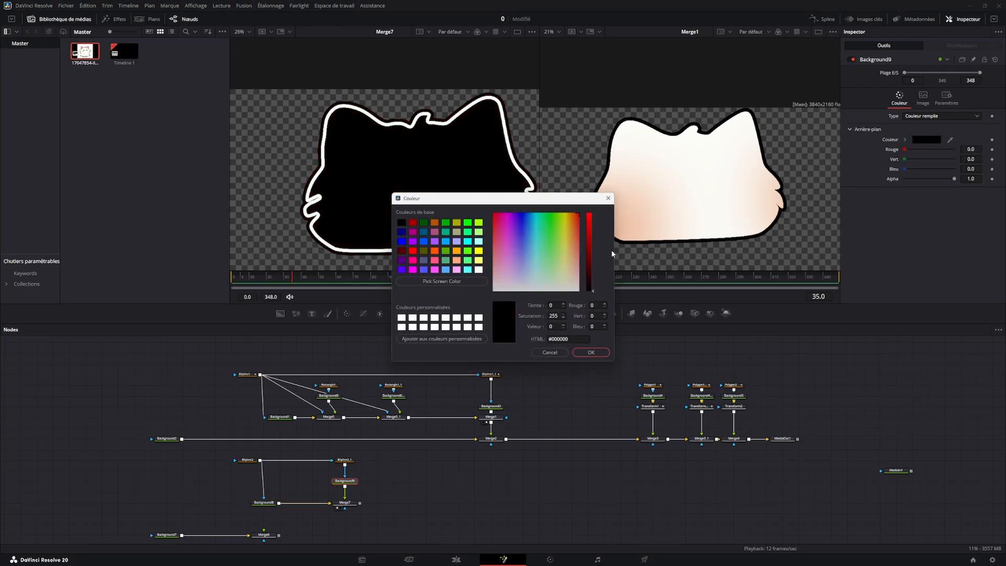
{"action": "left_click", "coordinate": [607, 198]}
{"action": "left_click_drag", "start_coordinate": [950, 140], "coordinate": [734, 129]}
Set Background8's colour to black.
{"action": "left_click", "coordinate": [264, 502]}
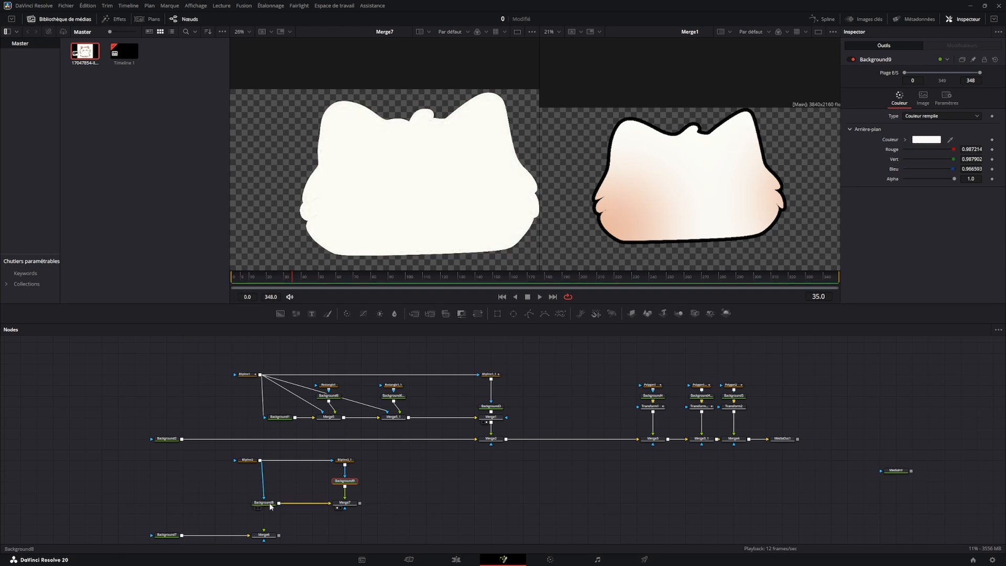
{"action": "left_click", "coordinate": [926, 139]}
{"action": "left_click_drag", "start_coordinate": [587, 262], "coordinate": [584, 298]}
{"action": "left_click", "coordinate": [590, 352]}
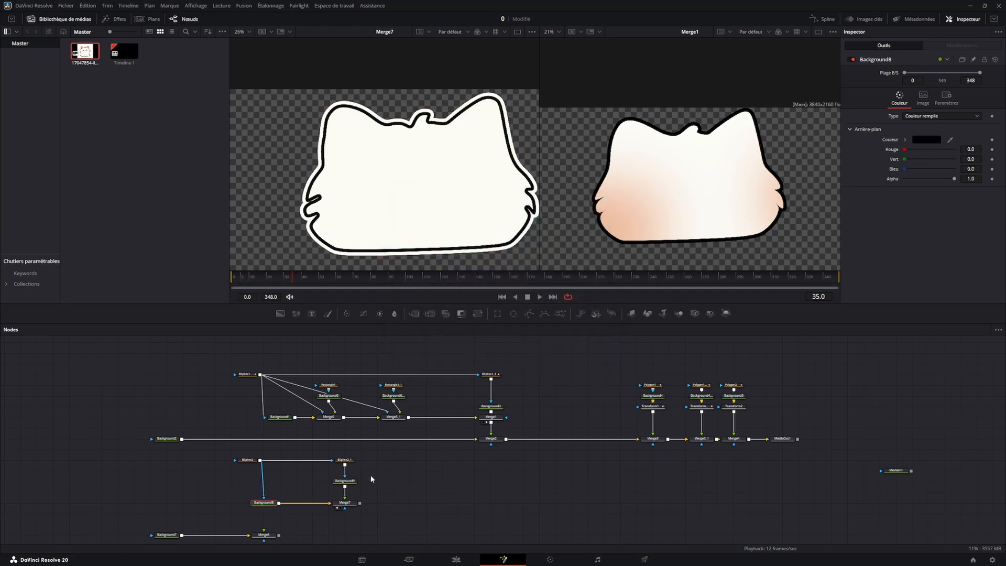
Turn BSpline2_1's Rempli option back on and set its border width to 0.01.
{"action": "left_click", "coordinate": [345, 480]}
{"action": "left_click", "coordinate": [264, 502]}
{"action": "left_click", "coordinate": [344, 459]}
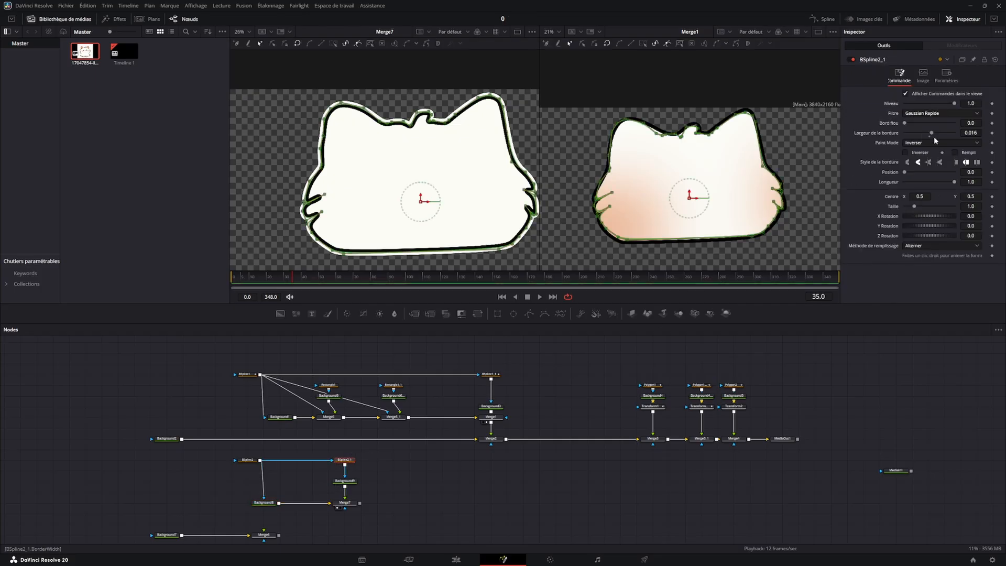
{"action": "left_click", "coordinate": [954, 153]}
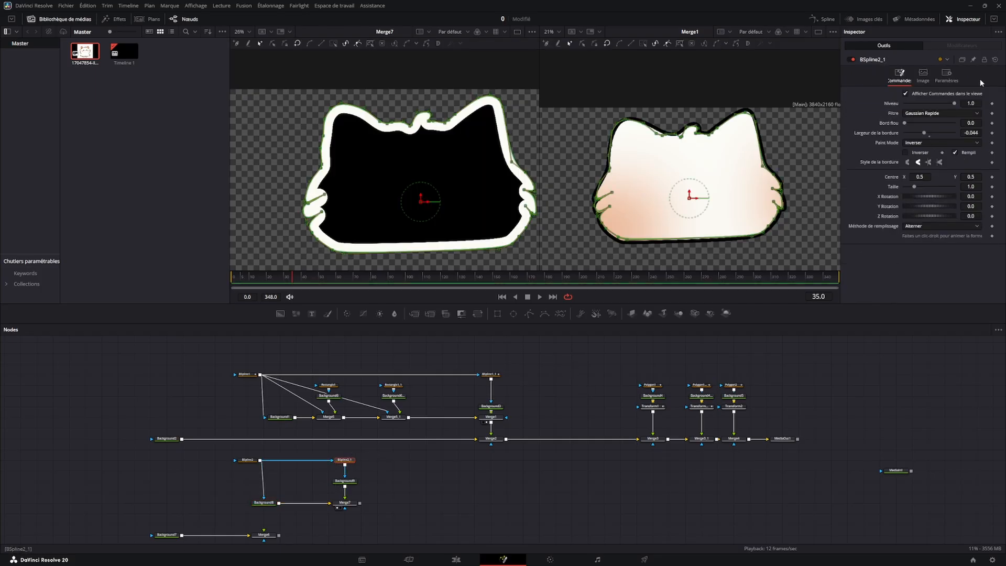
{"action": "left_click_drag", "start_coordinate": [924, 133], "coordinate": [931, 133]}
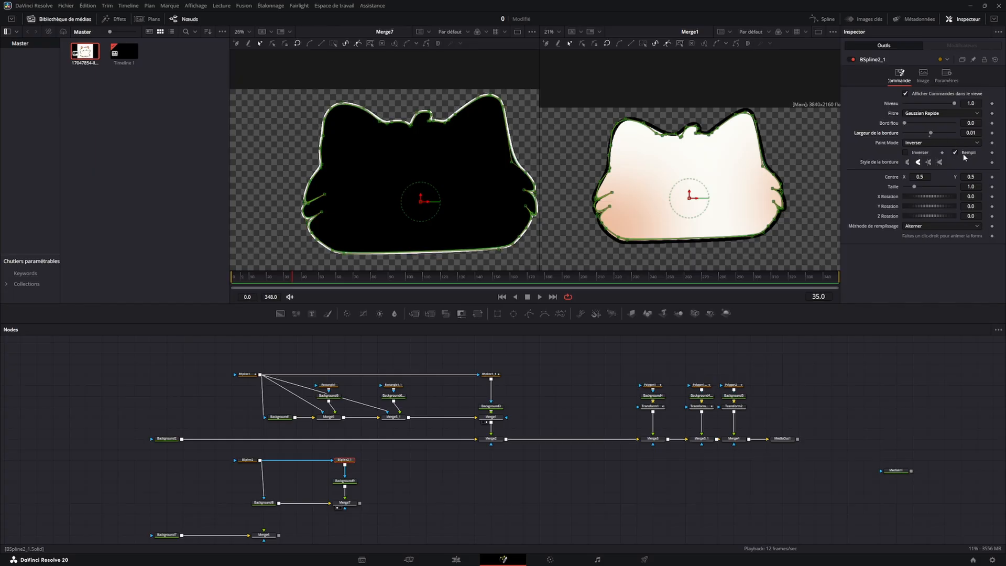
{"action": "left_click", "coordinate": [344, 503]}
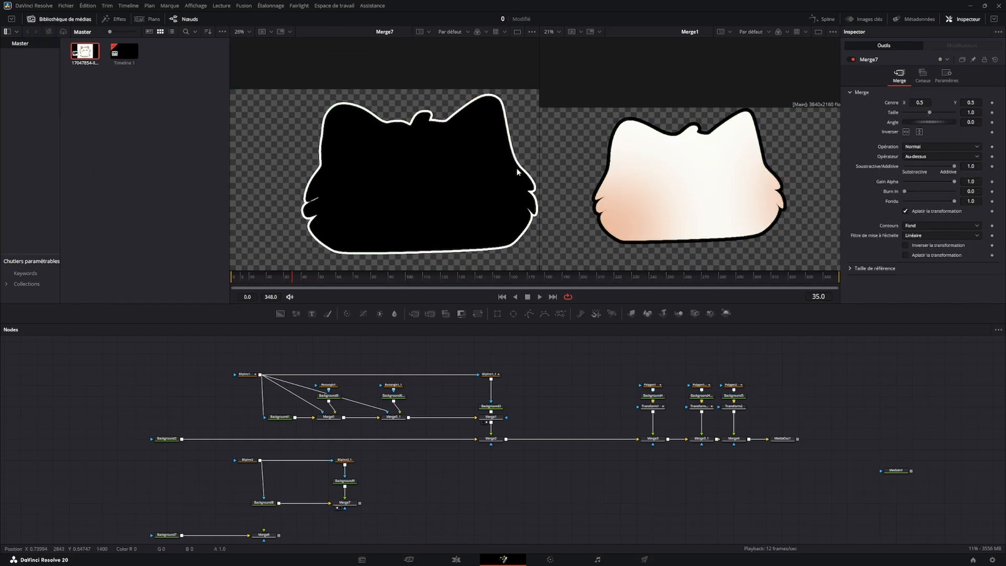
Inspect the head's edge in Merge7 up close and set Background9's colour to black.
{"action": "scroll", "coordinate": [517, 172], "scroll_direction": "up", "scroll_amount": 10}
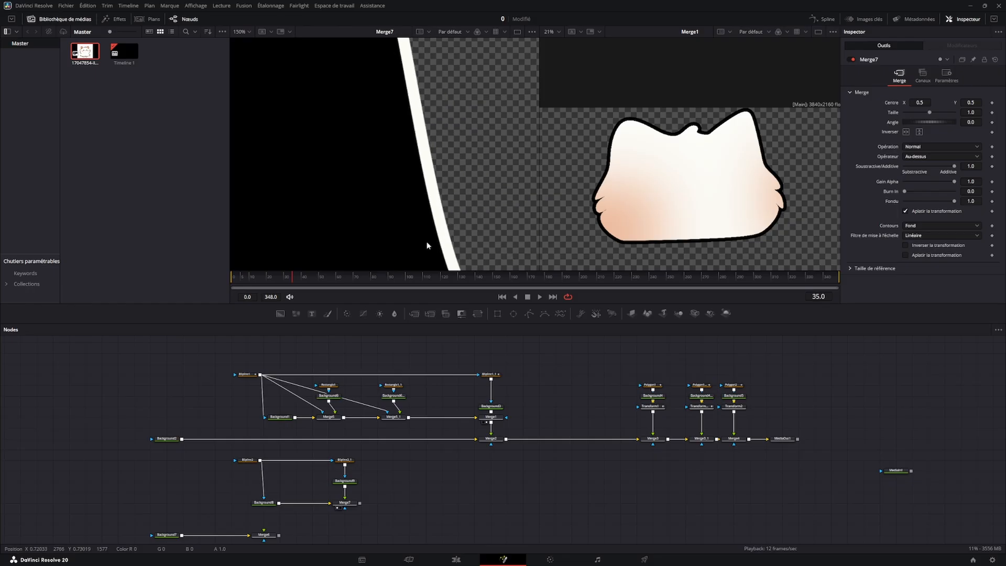
{"action": "scroll", "coordinate": [445, 226], "scroll_direction": "up", "scroll_amount": 5}
{"action": "scroll", "coordinate": [367, 157], "scroll_direction": "down", "scroll_amount": 10}
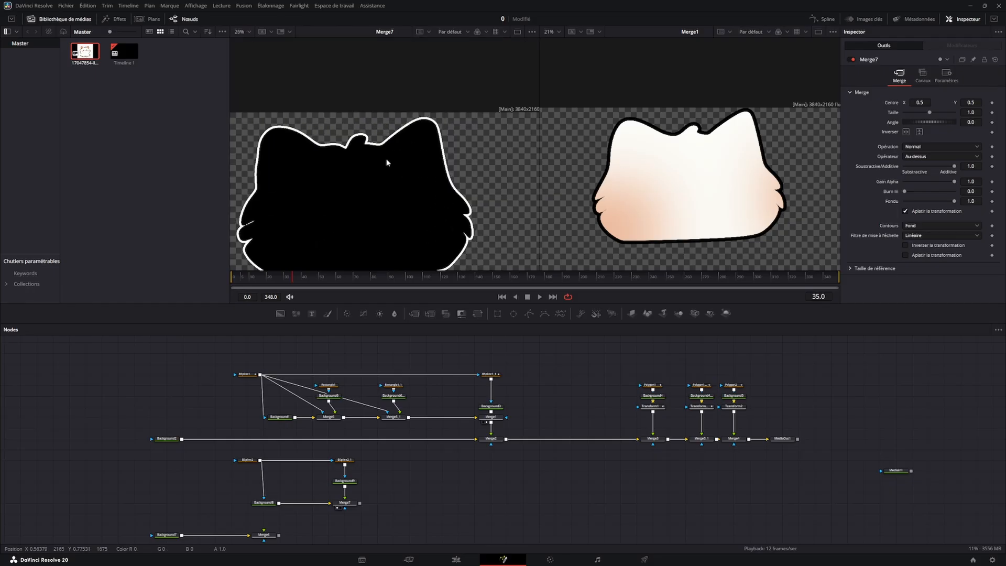
{"action": "left_click", "coordinate": [344, 480]}
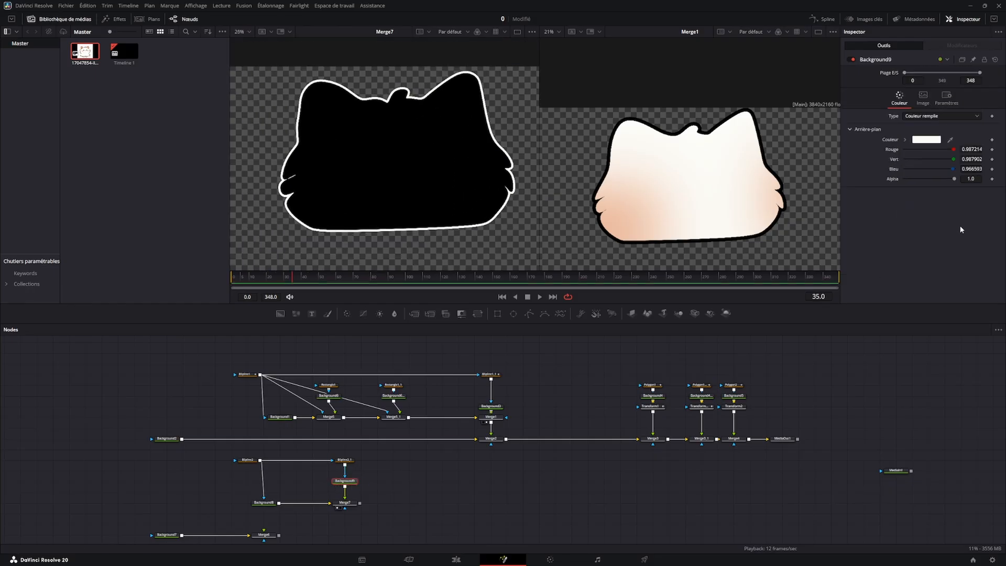
{"action": "left_click", "coordinate": [931, 141]}
{"action": "left_click", "coordinate": [588, 290]}
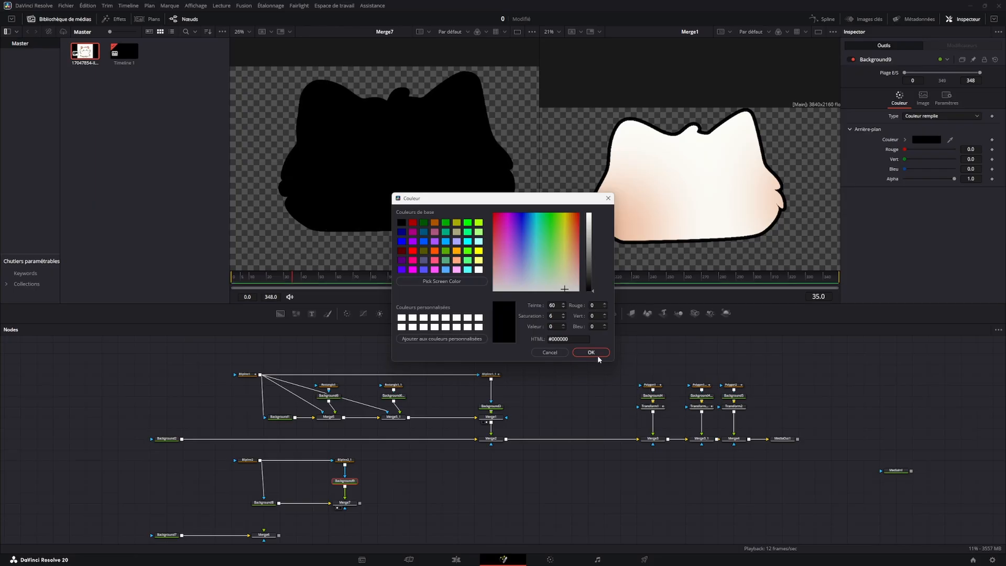
{"action": "left_click", "coordinate": [591, 352]}
Set Background8's colour to pure white.
{"action": "left_click", "coordinate": [264, 502]}
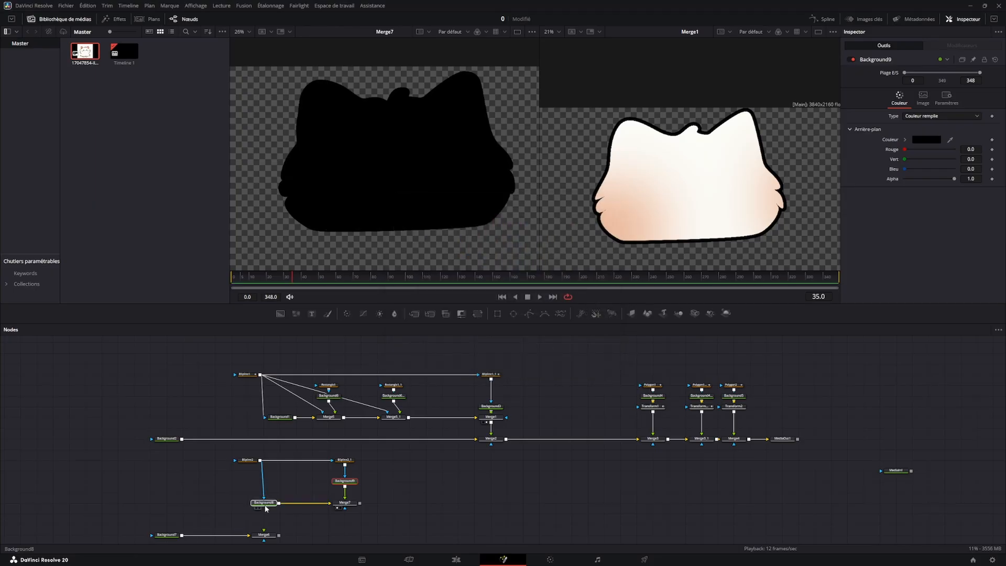
{"action": "left_click", "coordinate": [915, 140]}
{"action": "left_click_drag", "start_coordinate": [591, 242], "coordinate": [592, 212]}
{"action": "left_click", "coordinate": [590, 352]}
Examine the black outline around the cat head in Merge7 up close, along the ears, tuft and lower edge.
{"action": "scroll", "coordinate": [507, 164], "scroll_direction": "up", "scroll_amount": 10}
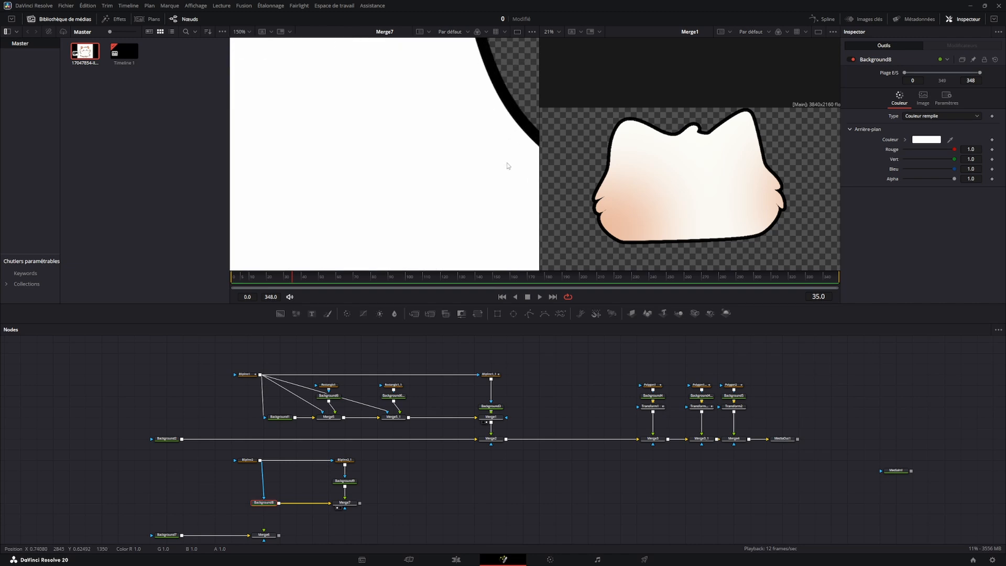
{"action": "left_click_drag", "start_coordinate": [404, 103], "coordinate": [443, 217]}
{"action": "left_click_drag", "start_coordinate": [262, 201], "coordinate": [407, 157]}
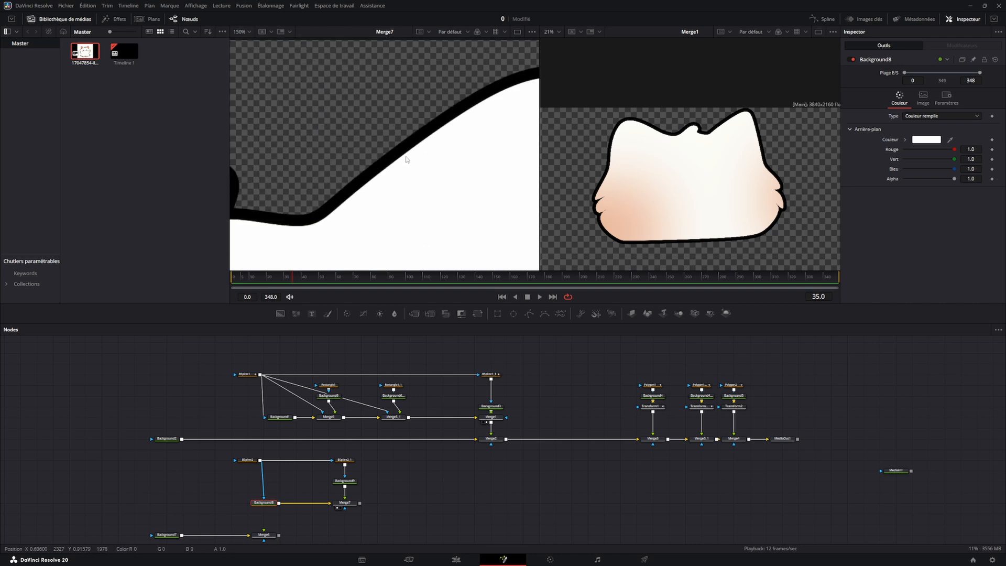
{"action": "left_click_drag", "start_coordinate": [261, 262], "coordinate": [426, 159]}
{"action": "left_click_drag", "start_coordinate": [300, 145], "coordinate": [452, 209]}
{"action": "scroll", "coordinate": [395, 223], "scroll_direction": "down", "scroll_amount": 5}
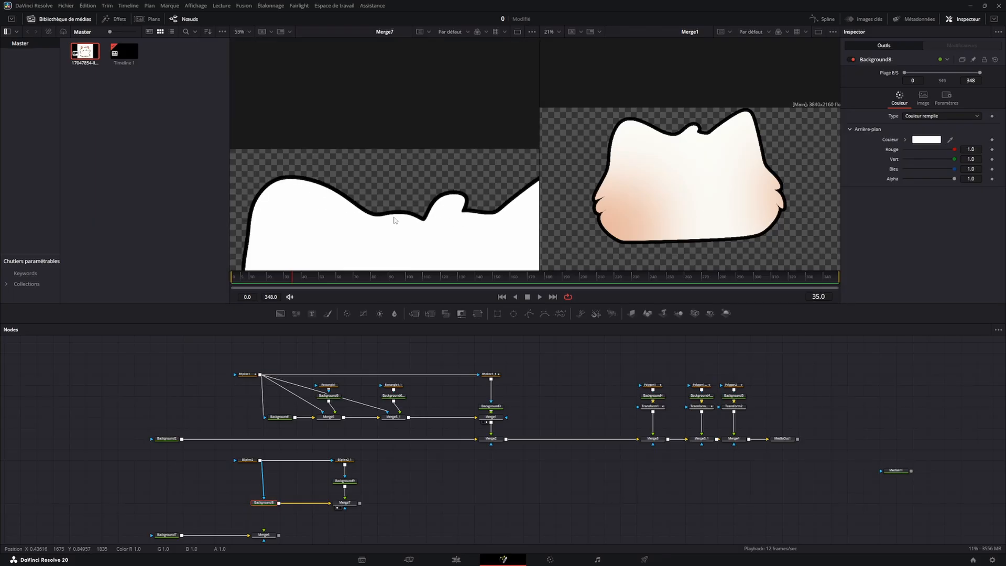
{"action": "left_click_drag", "start_coordinate": [376, 234], "coordinate": [384, 143]}
{"action": "scroll", "coordinate": [407, 189], "scroll_direction": "down", "scroll_amount": 2}
{"action": "left_click_drag", "start_coordinate": [460, 210], "coordinate": [402, 153]}
{"action": "scroll", "coordinate": [398, 167], "scroll_direction": "down", "scroll_amount": 1}
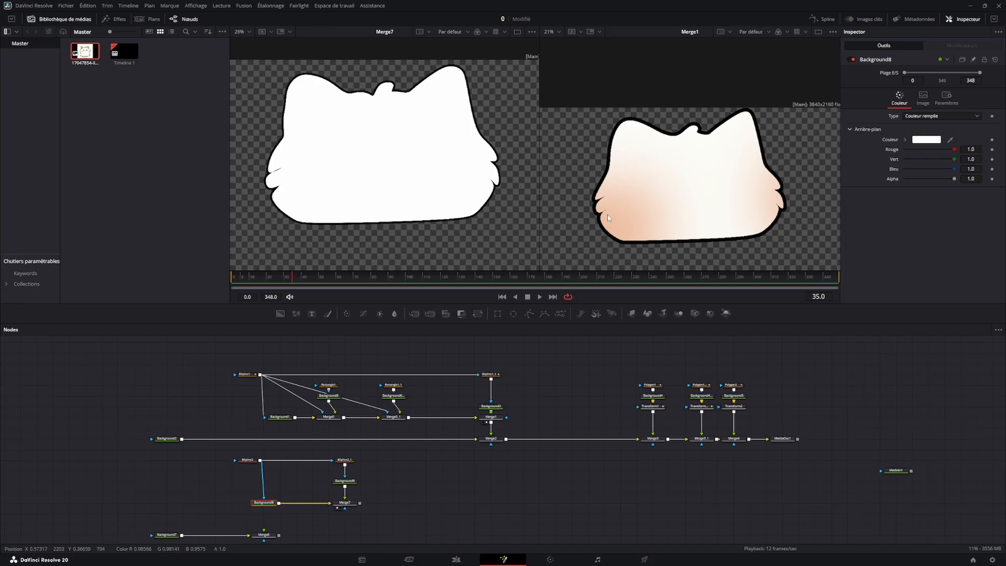
Increase BSpline2_1's border width to thicken the black outline, and compare Merge7's contour with the finished head in Merge1.
{"action": "scroll", "coordinate": [650, 203], "scroll_direction": "up", "scroll_amount": 2}
{"action": "left_click", "coordinate": [344, 459]}
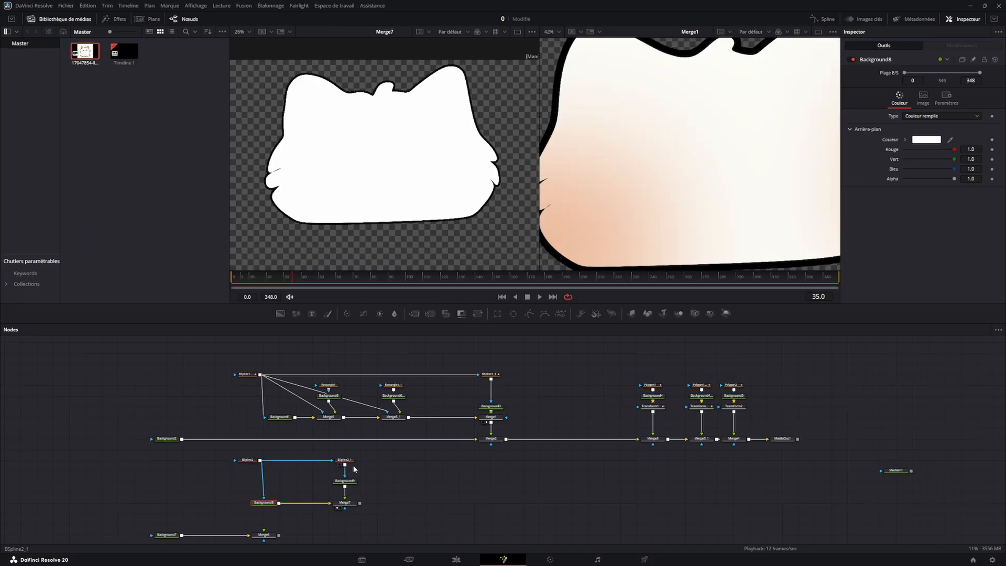
{"action": "left_click_drag", "start_coordinate": [970, 133], "coordinate": [980, 133]}
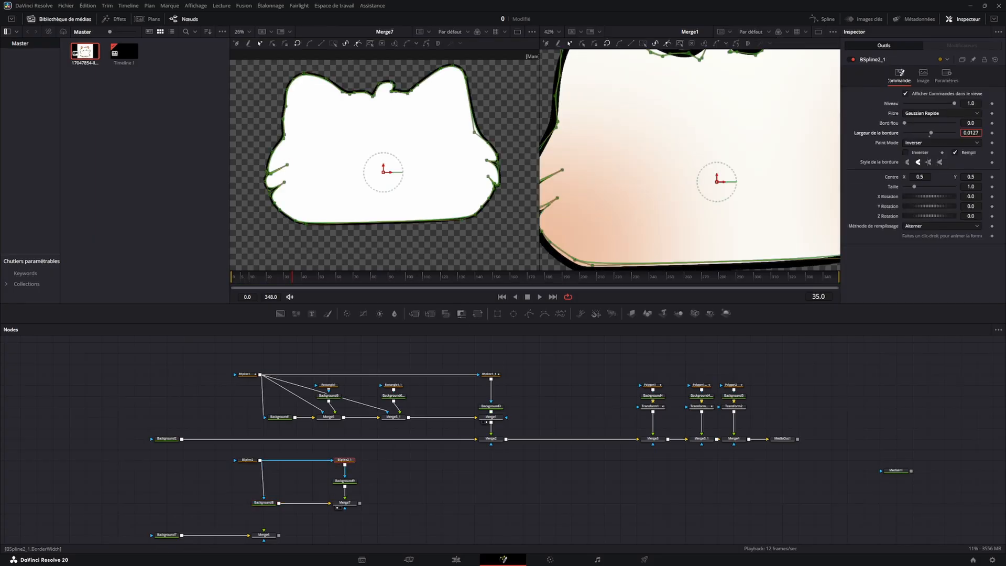
{"action": "left_click", "coordinate": [346, 501]}
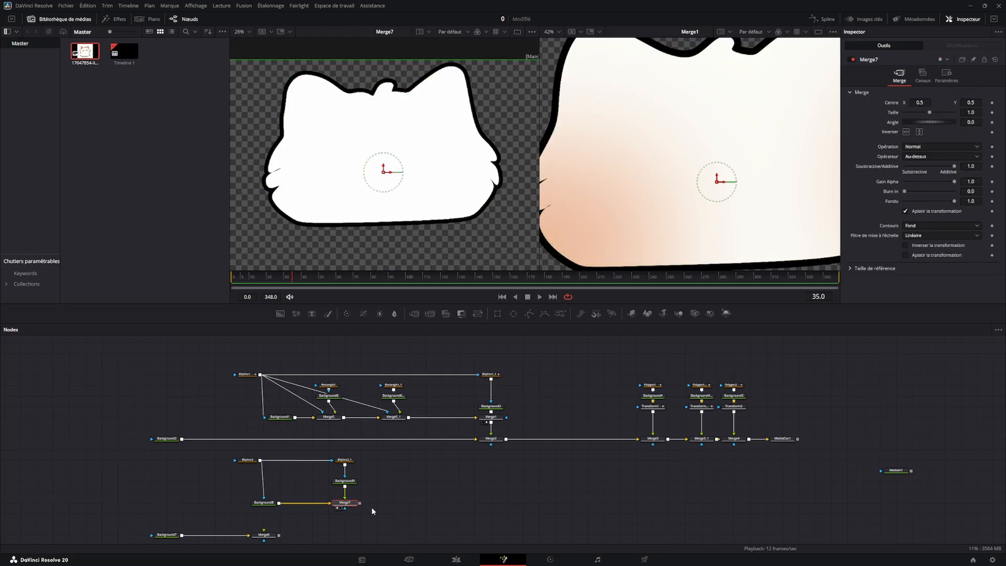
{"action": "scroll", "coordinate": [441, 158], "scroll_direction": "down", "scroll_amount": 2}
{"action": "scroll", "coordinate": [659, 213], "scroll_direction": "down", "scroll_amount": 1}
{"action": "scroll", "coordinate": [658, 209], "scroll_direction": "up", "scroll_amount": 3}
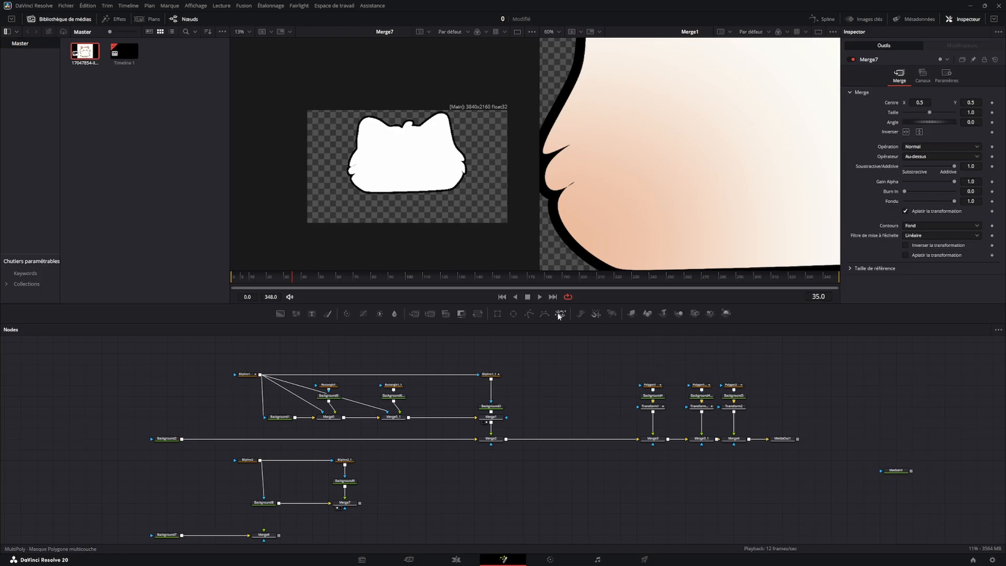
Add a Merge after Merge7 with a rectangle-masked Background as its foreground, view it, and align the Background node above it.
{"action": "left_click_drag", "start_coordinate": [415, 313], "coordinate": [403, 505]}
{"action": "left_click_drag", "start_coordinate": [406, 467], "coordinate": [408, 461]}
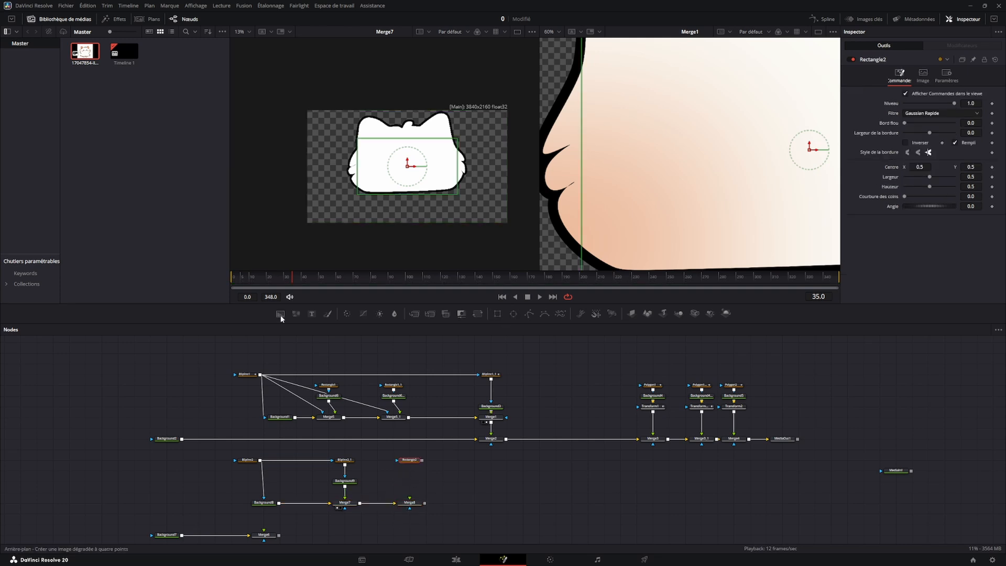
{"action": "left_click_drag", "start_coordinate": [280, 314], "coordinate": [410, 501]}
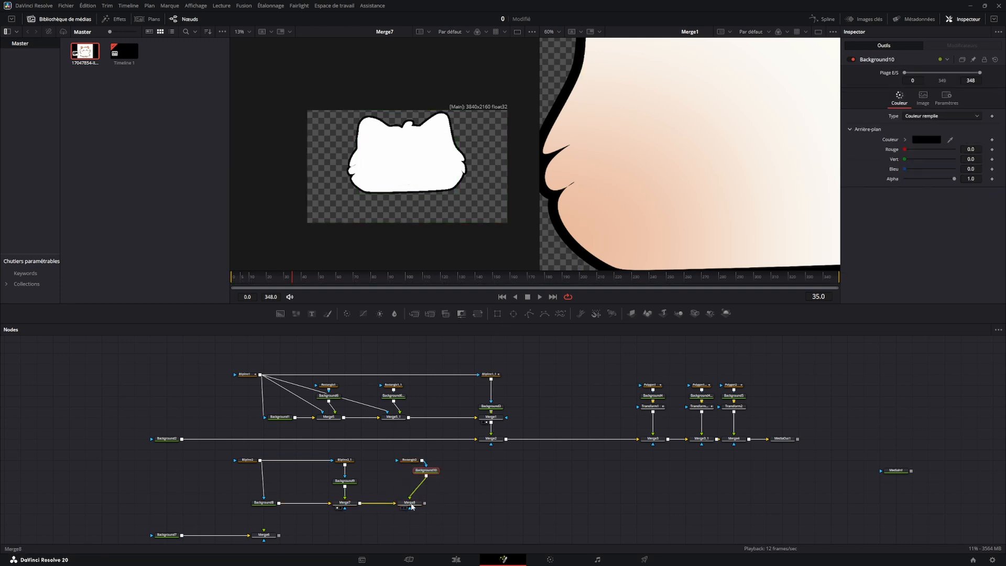
{"action": "left_click", "coordinate": [405, 507]}
{"action": "scroll", "coordinate": [677, 226], "scroll_direction": "down", "scroll_amount": 4}
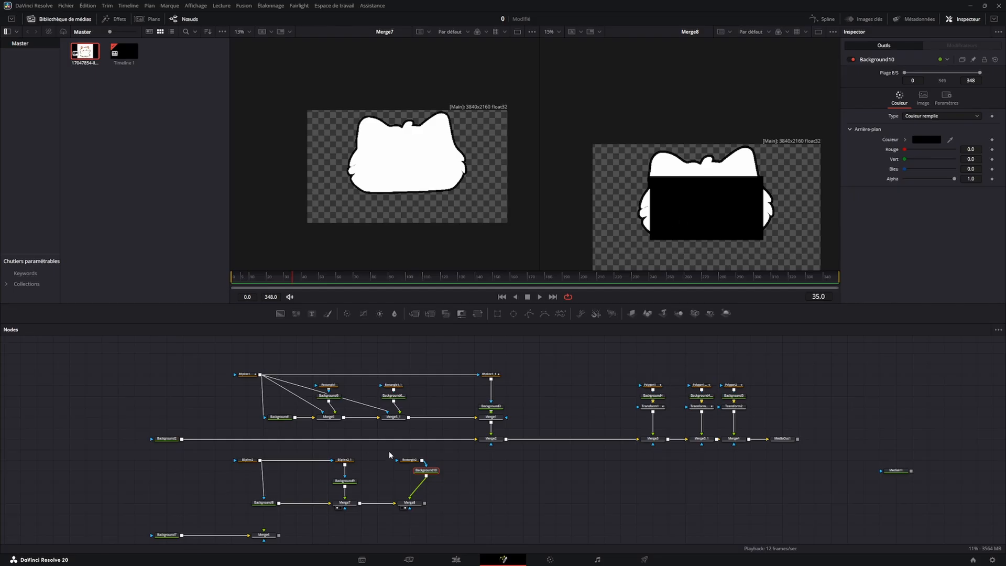
{"action": "left_click_drag", "start_coordinate": [429, 471], "coordinate": [413, 483]}
Show Merge8 beside the MediaOut1 result and set Background10's colour to the peach sampled from the cat's cheek.
{"action": "left_click", "coordinate": [937, 139]}
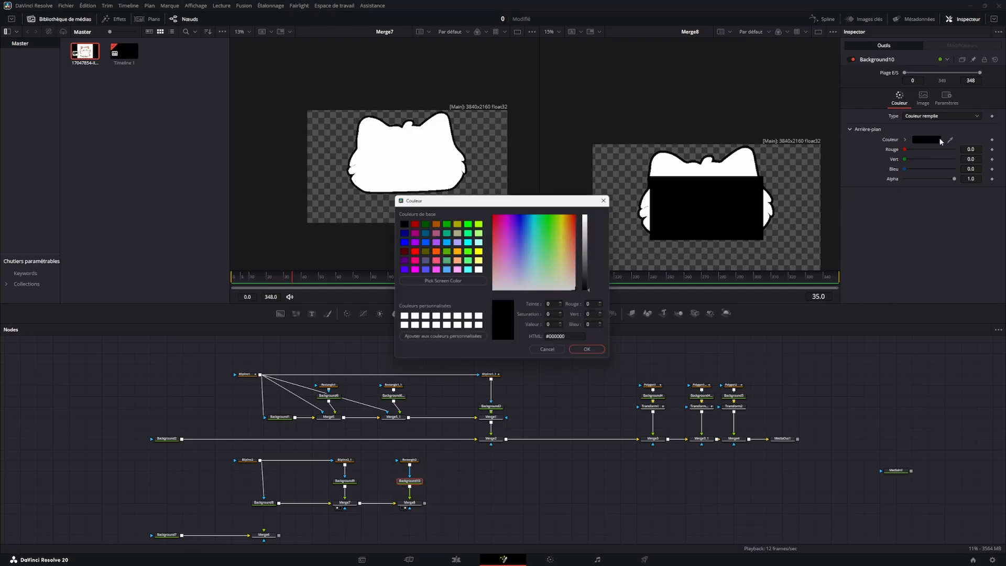
{"action": "left_click", "coordinate": [604, 200]}
{"action": "left_click", "coordinate": [779, 443]}
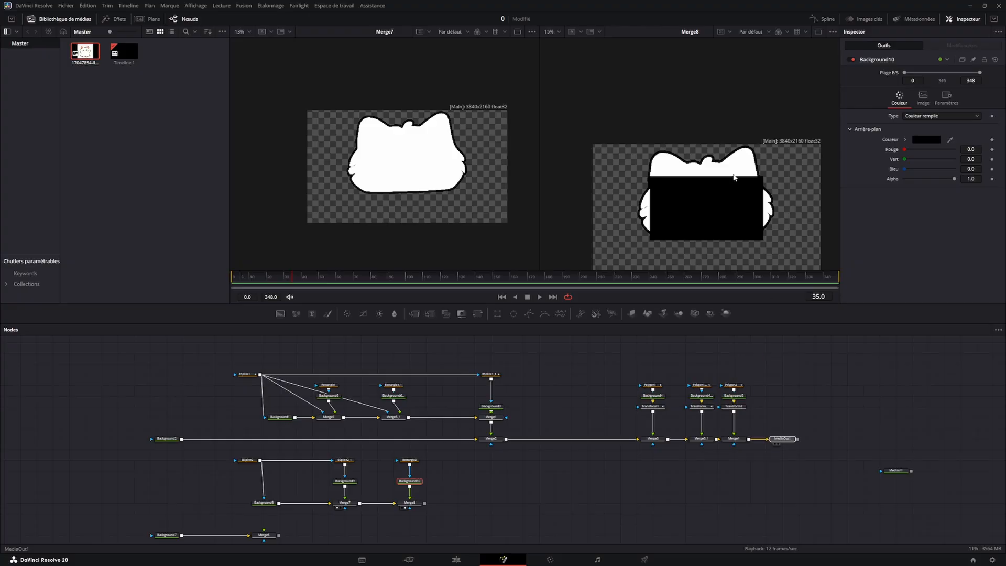
{"action": "left_click_drag", "start_coordinate": [422, 506], "coordinate": [461, 242]}
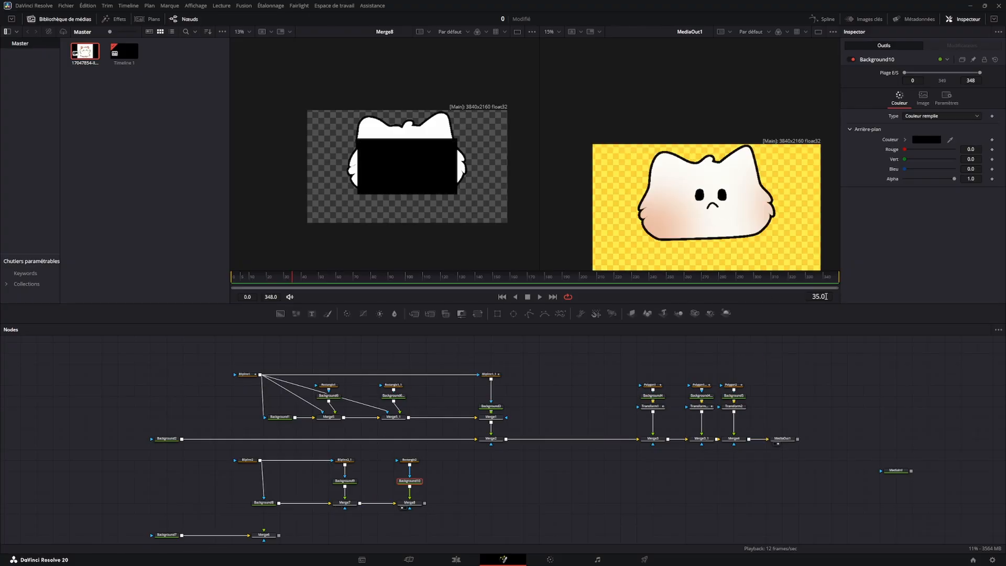
{"action": "left_click_drag", "start_coordinate": [951, 145], "coordinate": [676, 204]}
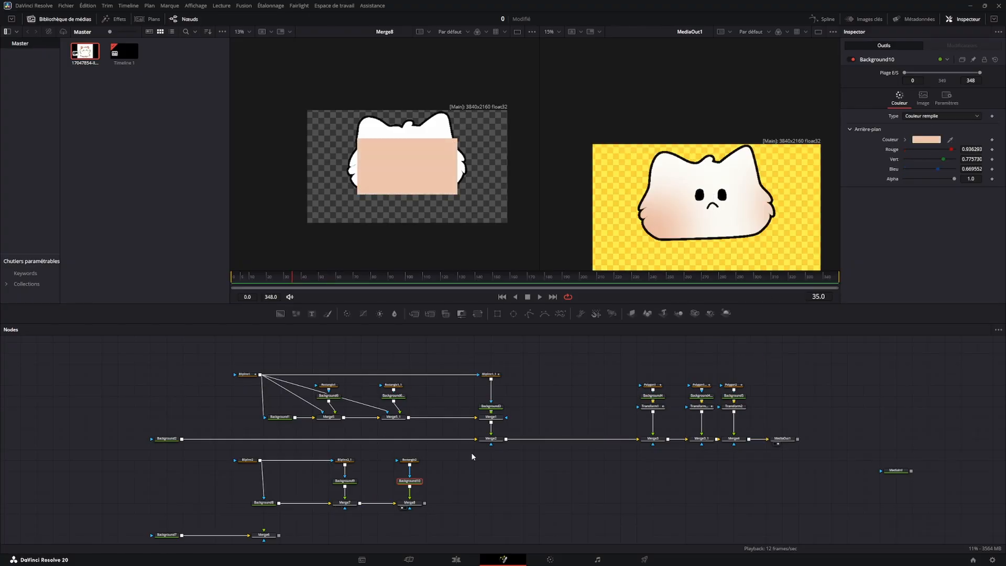
Shrink Rectangle2 to about 0.128 wide by 0.279 high and move it over the lower-right cheek, centred about X 0.75, Y 0.37.
{"action": "left_click", "coordinate": [415, 461]}
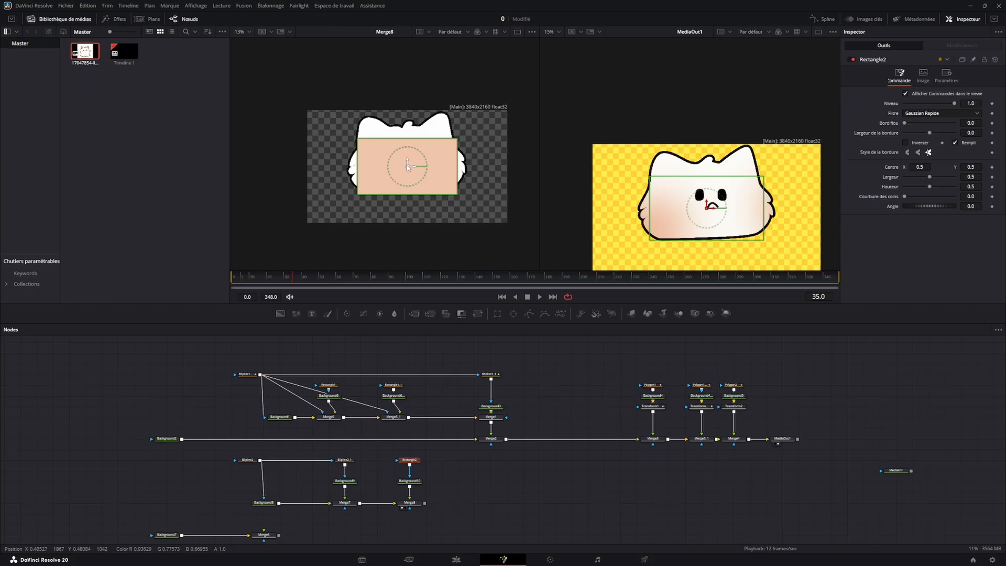
{"action": "mouse_move", "coordinate": [408, 167]}
{"action": "left_mouse_down"}
{"action": "mouse_move", "coordinate": [408, 129]}
{"action": "mouse_move", "coordinate": [408, 168]}
{"action": "left_mouse_up"}
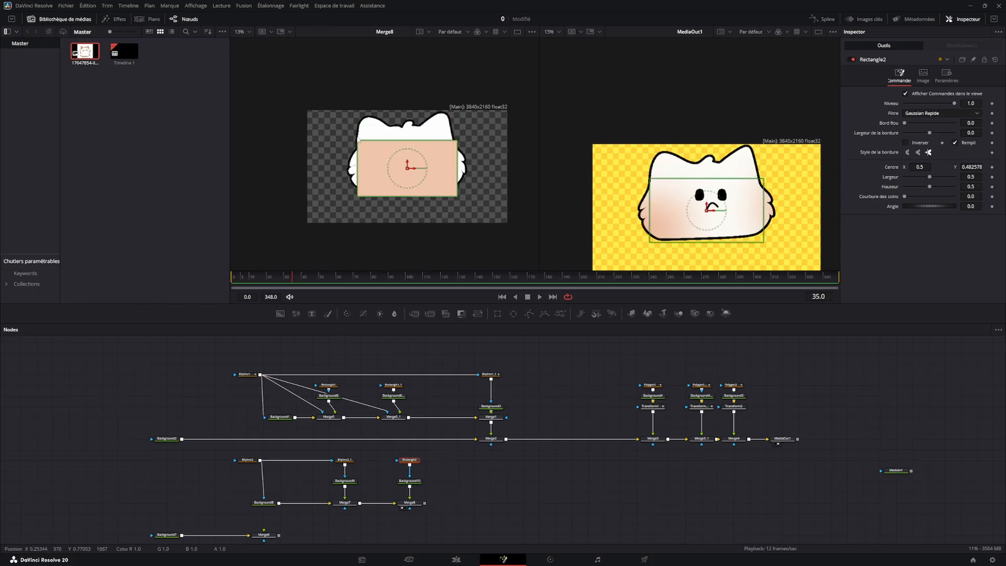
{"action": "left_click_drag", "start_coordinate": [363, 144], "coordinate": [450, 174]}
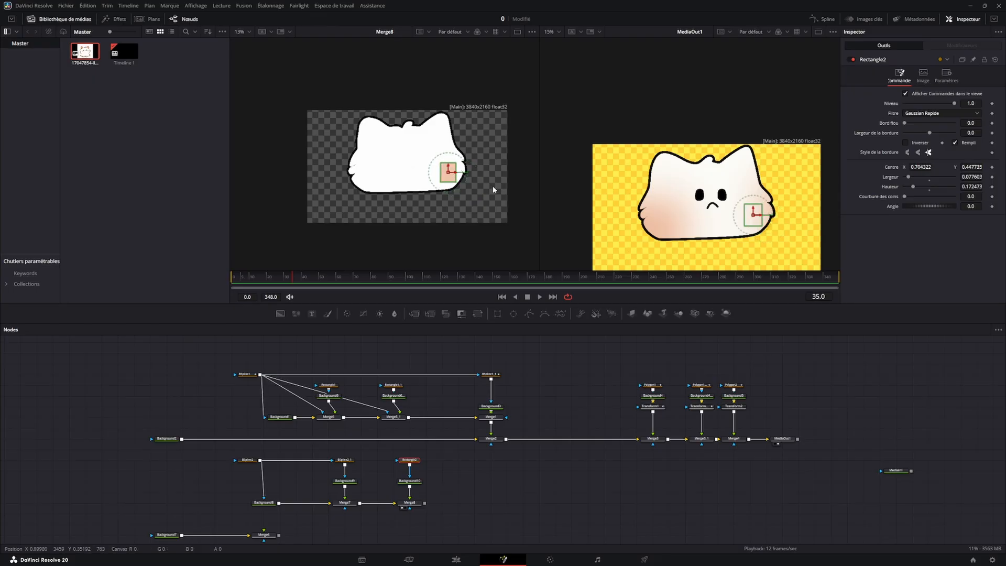
{"action": "scroll", "coordinate": [407, 178], "scroll_direction": "up", "scroll_amount": 5}
{"action": "left_click_drag", "start_coordinate": [325, 108], "coordinate": [385, 156]}
{"action": "left_click_drag", "start_coordinate": [429, 105], "coordinate": [457, 68]}
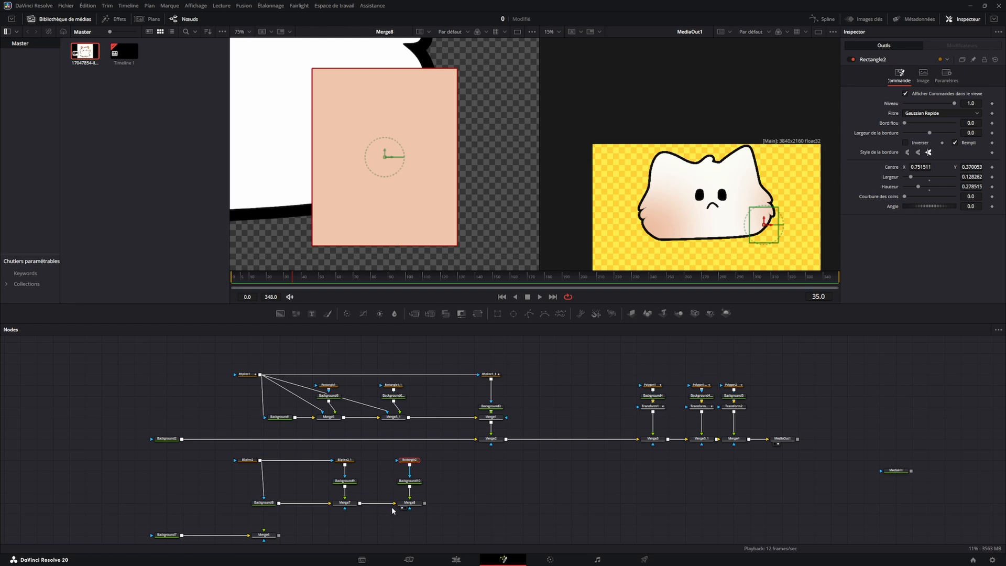
Detach Merge8, Background10 and Rectangle2 from each other and insert Merge8 on the connection between Background8 and Merge7.
{"action": "left_click_drag", "start_coordinate": [392, 507], "coordinate": [382, 529]}
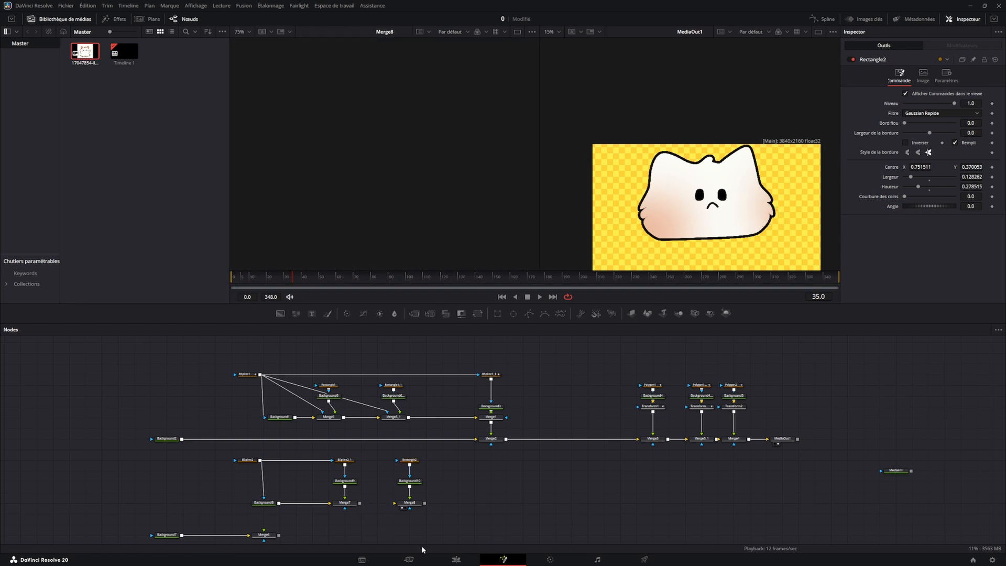
{"action": "left_click_drag", "start_coordinate": [467, 542], "coordinate": [392, 446]}
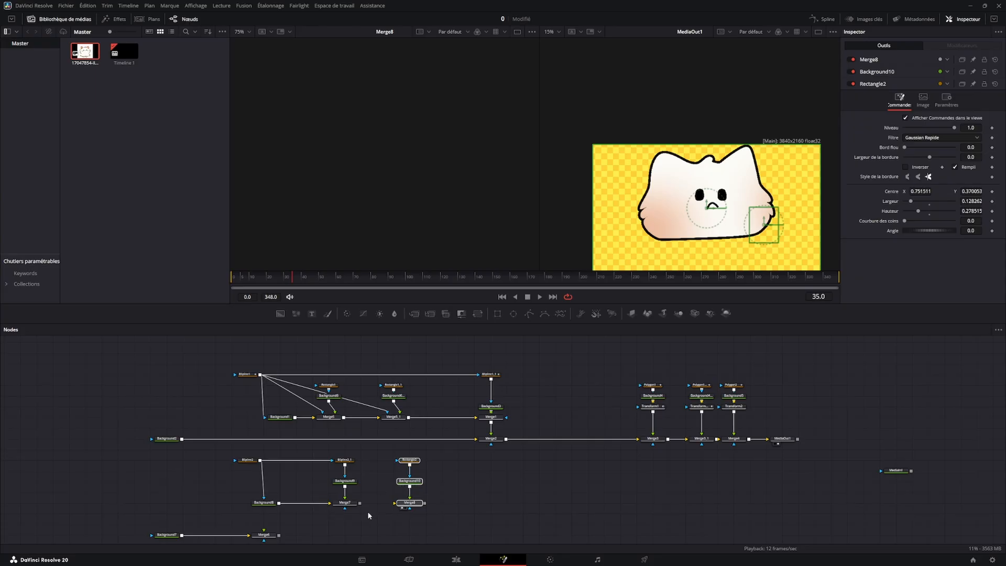
{"action": "left_click", "coordinate": [414, 504]}
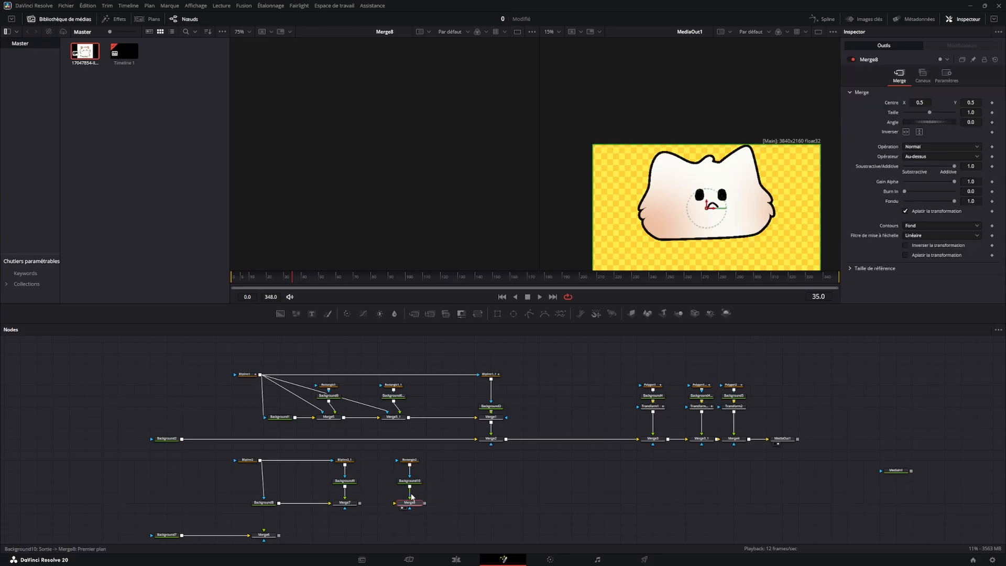
{"action": "left_click_drag", "start_coordinate": [415, 506], "coordinate": [332, 530]}
{"action": "left_click", "coordinate": [396, 487]}
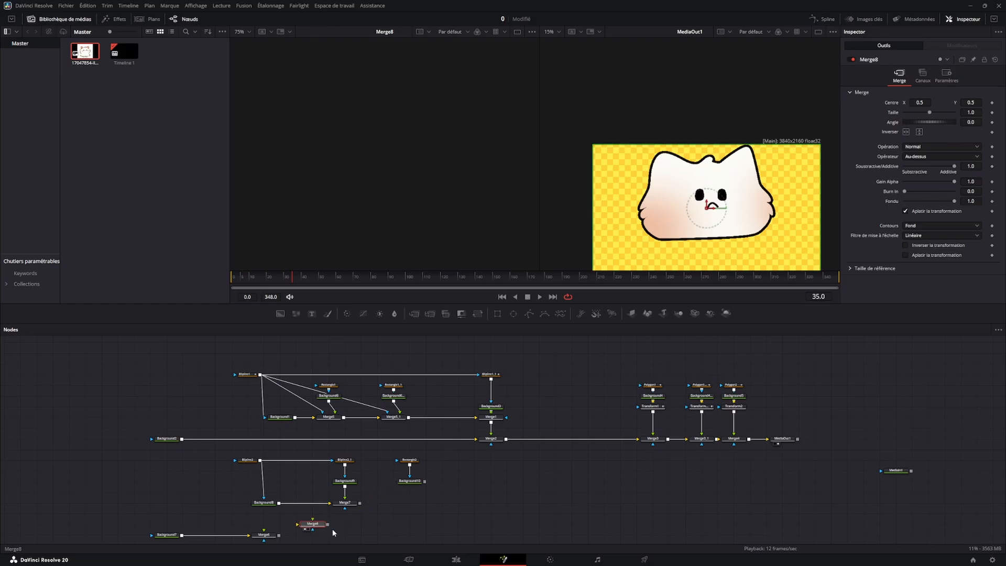
{"action": "left_click_drag", "start_coordinate": [418, 500], "coordinate": [400, 510]}
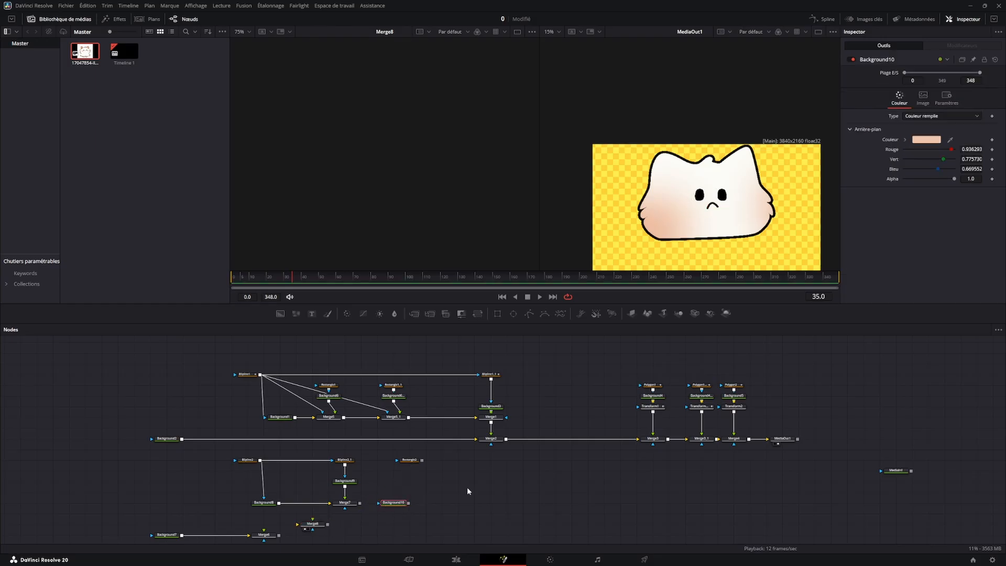
{"action": "left_click", "coordinate": [265, 504]}
{"action": "mouse_move", "coordinate": [312, 519]}
{"action": "left_mouse_down"}
{"action": "mouse_move", "coordinate": [307, 497]}
{"action": "mouse_move", "coordinate": [307, 508]}
{"action": "left_mouse_up"}
{"action": "left_click", "coordinate": [306, 506]}
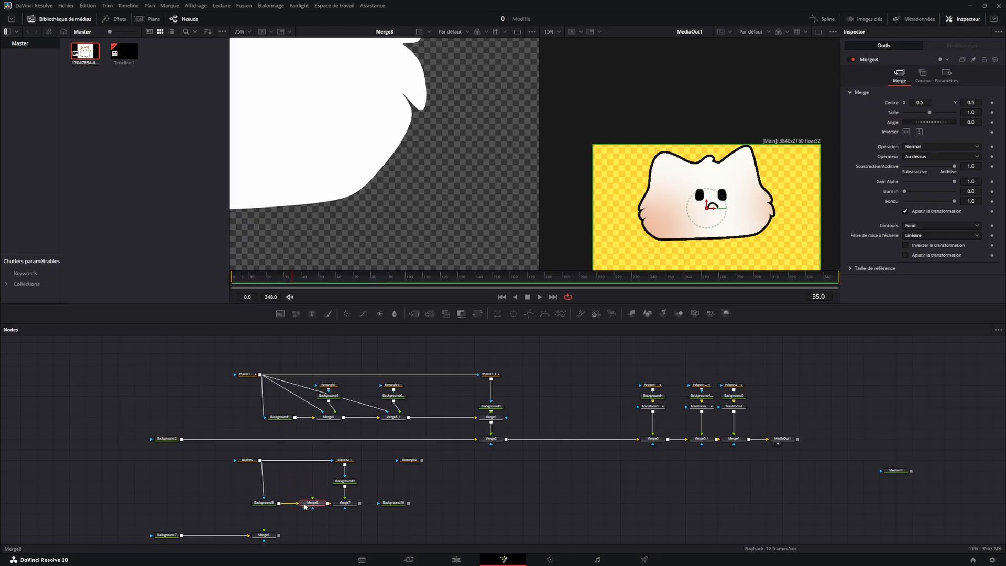
Move the Merge7 branch away to make room and reconnect Rectangle2 through Background10 as Merge8's foreground.
{"action": "left_click_drag", "start_coordinate": [362, 457], "coordinate": [344, 511]}
{"action": "left_click_drag", "start_coordinate": [344, 503], "coordinate": [360, 503]}
{"action": "left_click_drag", "start_coordinate": [466, 479], "coordinate": [389, 511]}
{"action": "left_click_drag", "start_coordinate": [438, 454], "coordinate": [490, 504]}
{"action": "left_click_drag", "start_coordinate": [393, 453], "coordinate": [409, 511]}
{"action": "left_click_drag", "start_coordinate": [538, 459], "coordinate": [313, 471]}
{"action": "left_click", "coordinate": [328, 489]}
Connect the BSpline2 output to Merge8's mask input so the peach rectangle is confined to the head shape.
{"action": "left_click", "coordinate": [491, 498]}
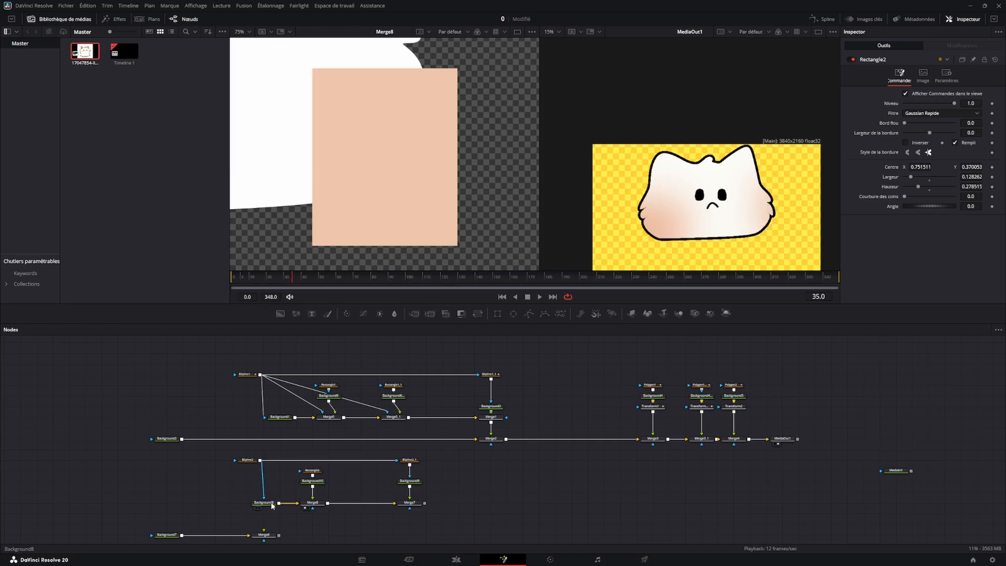
{"action": "scroll", "coordinate": [347, 190], "scroll_direction": "down", "scroll_amount": 2}
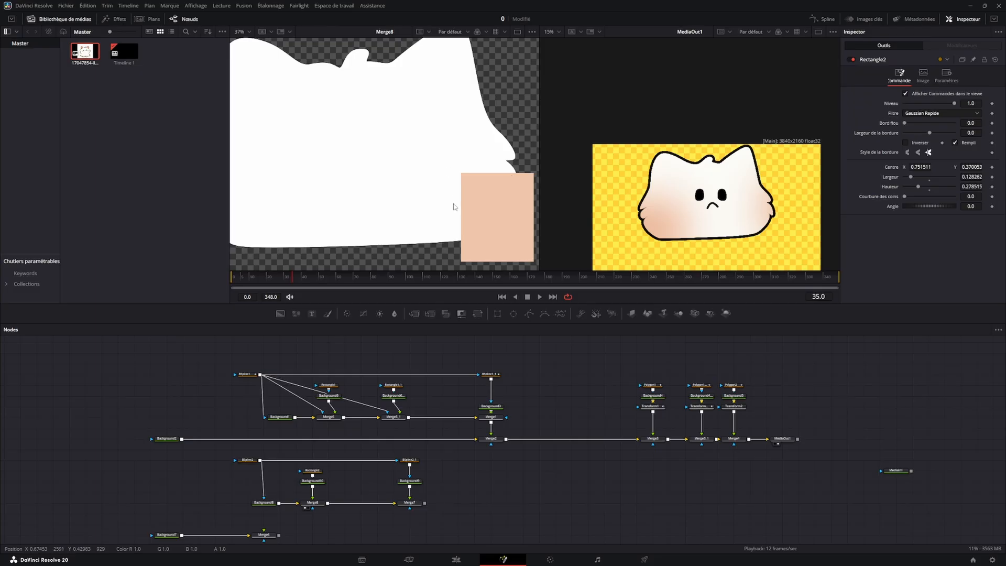
{"action": "left_click_drag", "start_coordinate": [260, 459], "coordinate": [309, 504]}
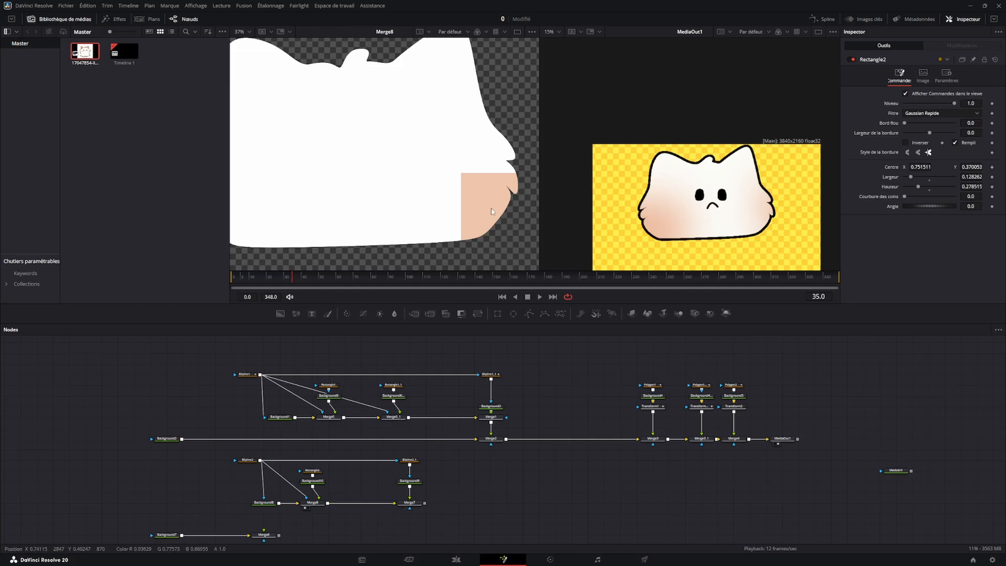
View Merge7, enlarge Rectangle2 to about 0.345 wide by 0.580 high, and centre it about X 0.60, Y 0.35.
{"action": "left_click", "coordinate": [313, 470]}
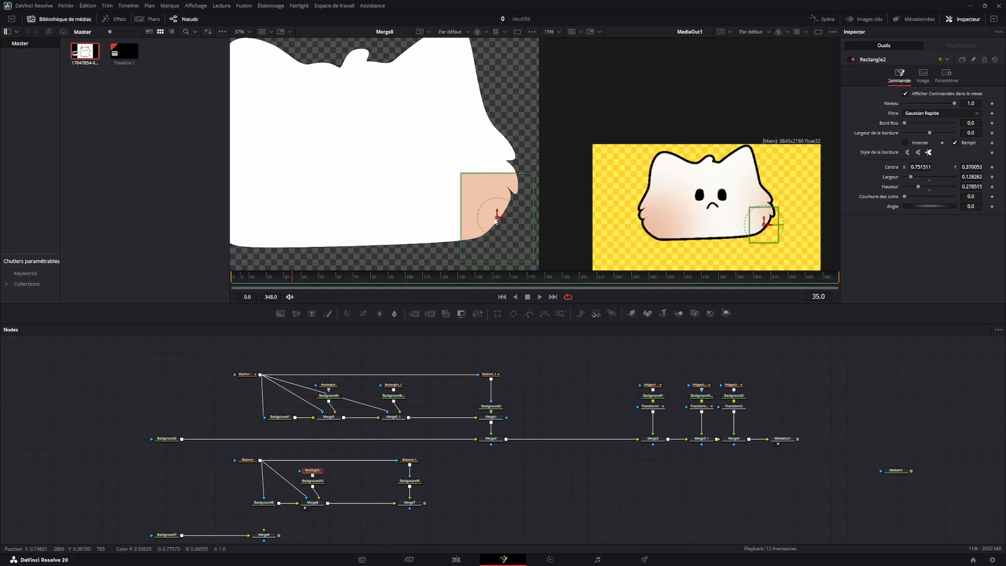
{"action": "left_click_drag", "start_coordinate": [498, 222], "coordinate": [436, 177]}
{"action": "scroll", "coordinate": [386, 197], "scroll_direction": "down", "scroll_amount": 2}
{"action": "scroll", "coordinate": [386, 197], "scroll_direction": "down", "scroll_amount": 2}
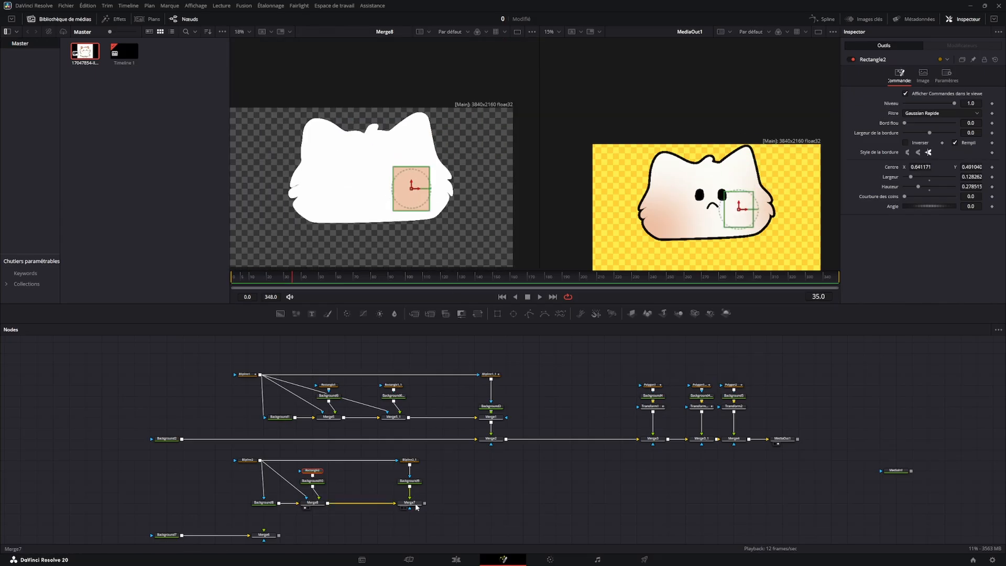
{"action": "key", "text": "1"}
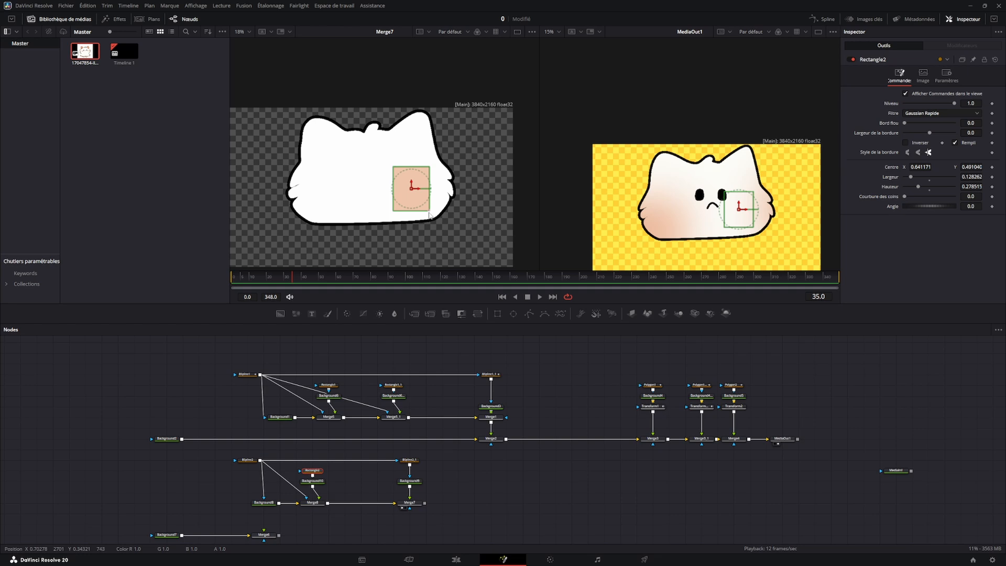
{"action": "left_click_drag", "start_coordinate": [429, 215], "coordinate": [451, 226]}
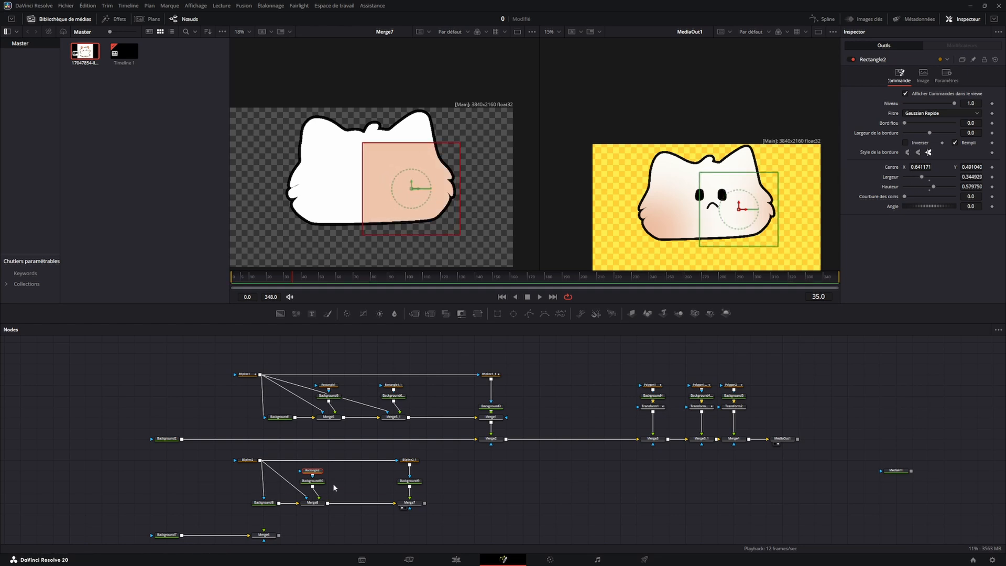
{"action": "left_click_drag", "start_coordinate": [411, 188], "coordinate": [399, 214]}
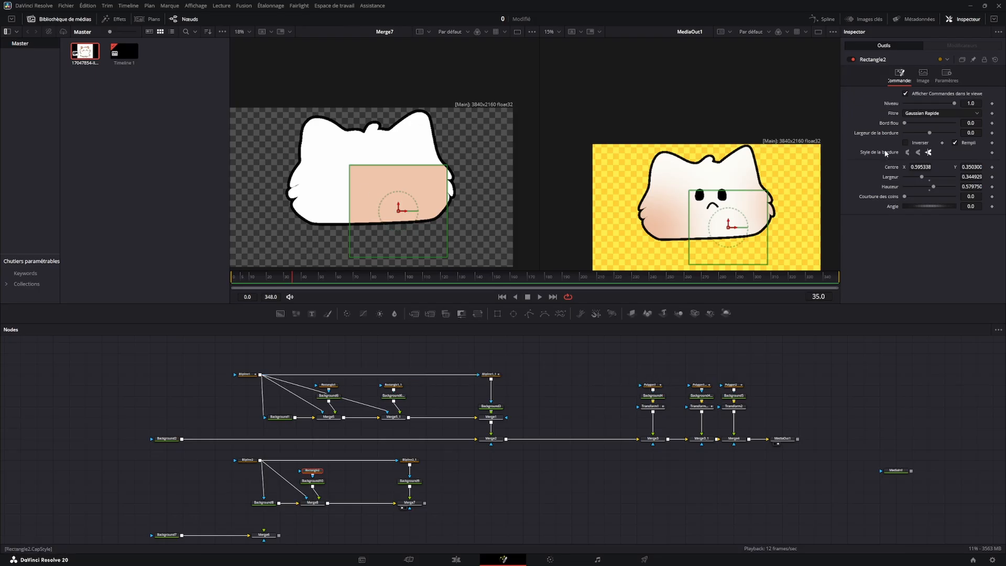
Set Rectangle2's soft edge to 0.2 and move it past the lower-right cheek, centred about X 0.80, Y 0.20.
{"action": "left_click_drag", "start_coordinate": [904, 124], "coordinate": [957, 127]}
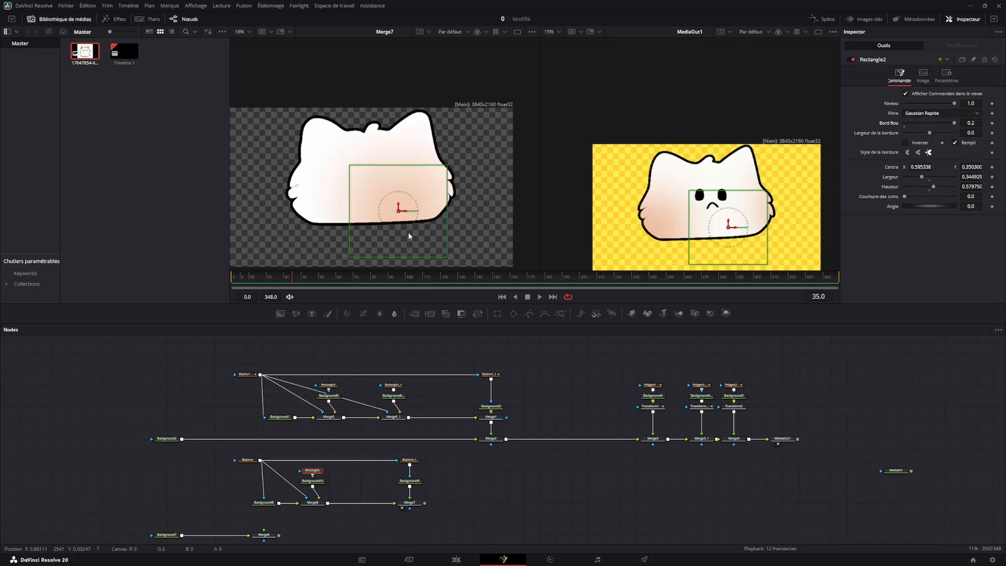
{"action": "left_click_drag", "start_coordinate": [404, 210], "coordinate": [459, 233]}
{"action": "left_click", "coordinate": [416, 502]}
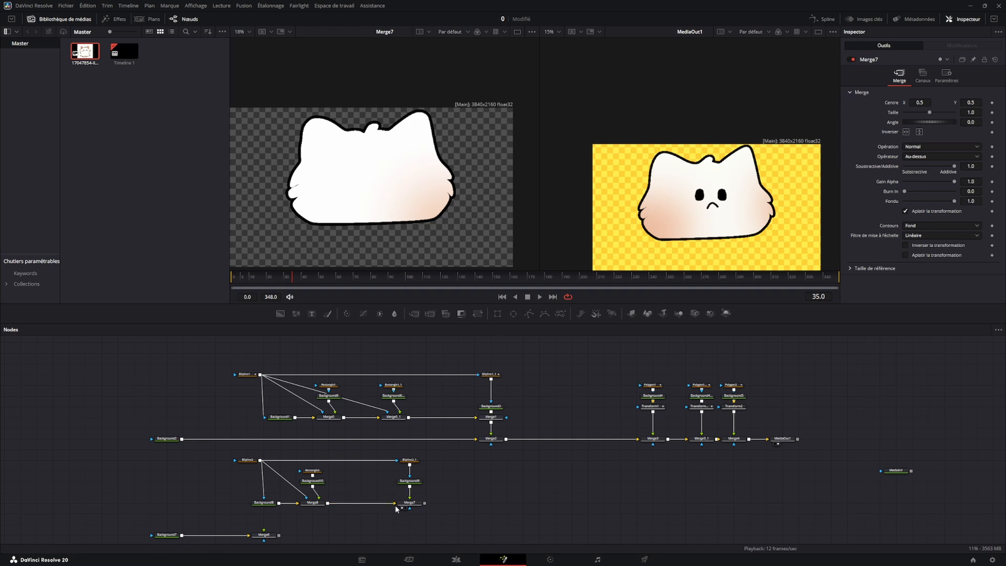
Try moving the head with a Transform node added after Merge7, undo the movement, and delete the Transform node.
{"action": "left_click_drag", "start_coordinate": [414, 314], "coordinate": [458, 512]}
{"action": "left_click", "coordinate": [476, 315]}
{"action": "left_click", "coordinate": [468, 352]}
{"action": "key", "text": "Delete"}
{"action": "key", "text": "1"}
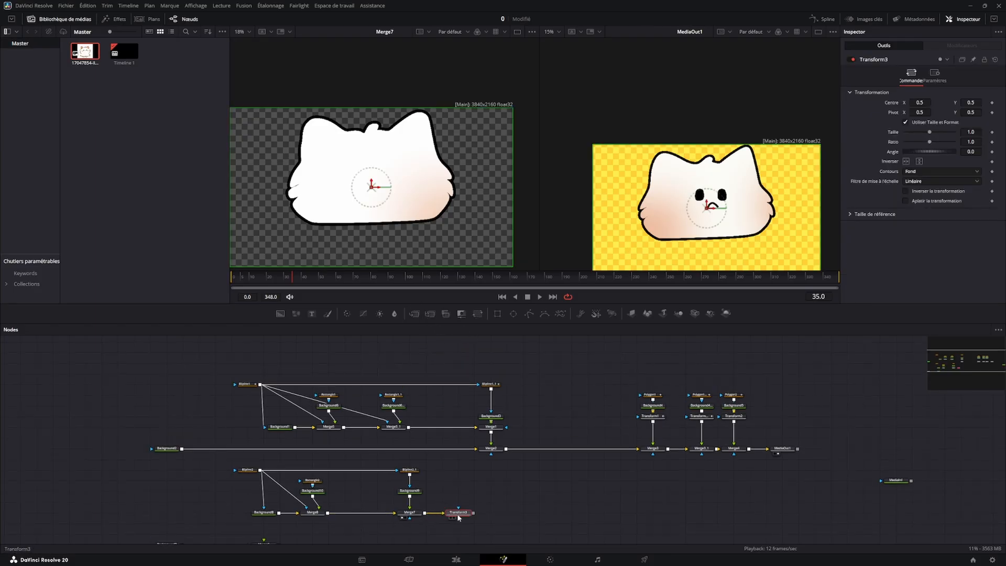
{"action": "left_click_drag", "start_coordinate": [369, 199], "coordinate": [383, 178]}
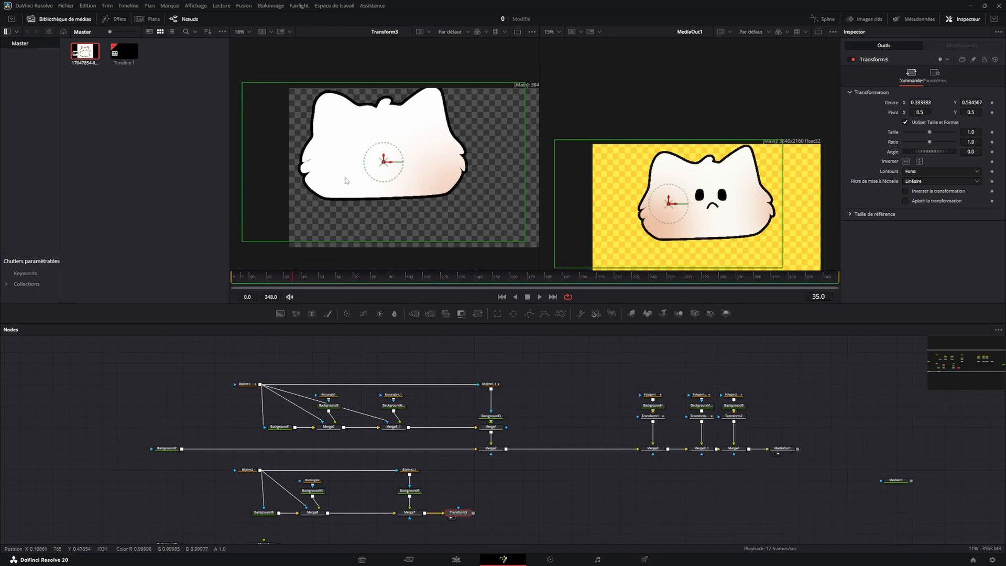
{"action": "key", "text": "ctrl+z"}
{"action": "key", "text": "ctrl+z"}
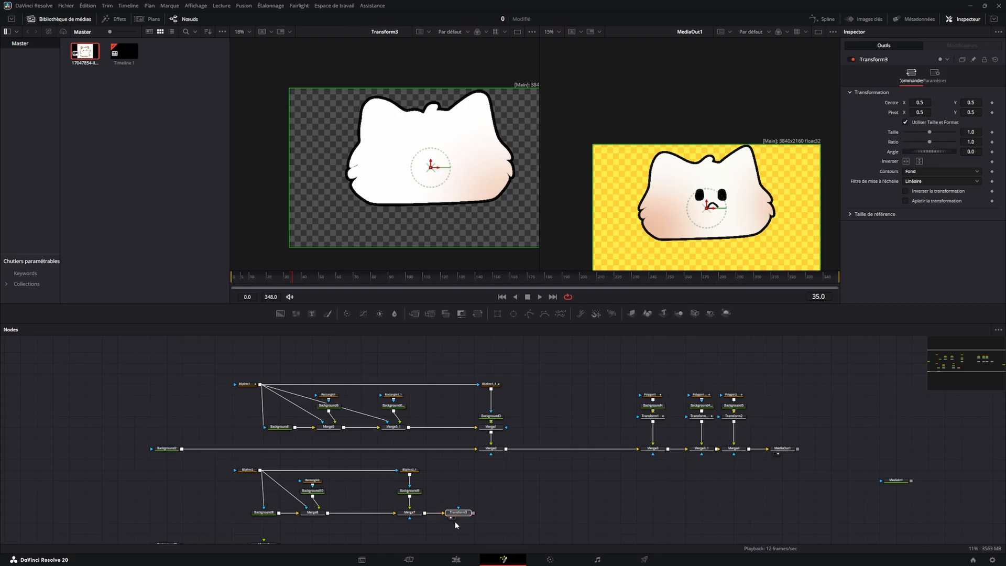
{"action": "key", "text": "Delete"}
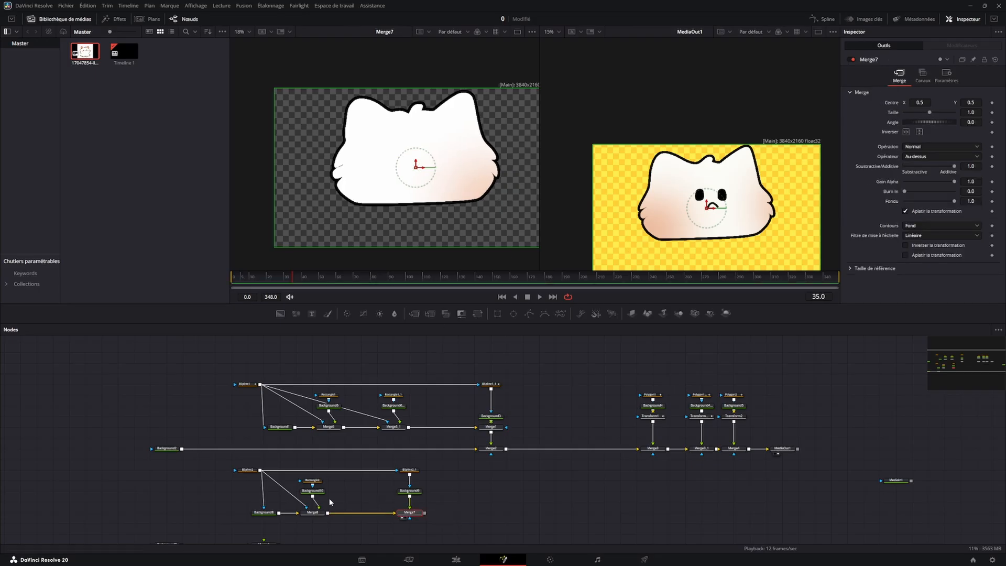
Move Rectangle2 up and inward so the peach blush covers more of the head's lower-right cheek.
{"action": "left_click", "coordinate": [313, 480]}
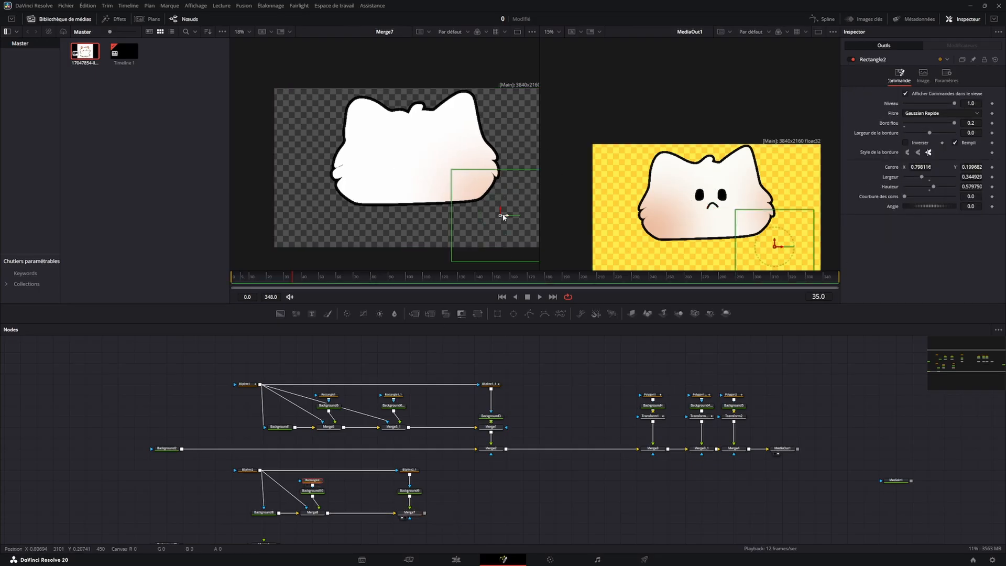
{"action": "left_click_drag", "start_coordinate": [501, 215], "coordinate": [477, 199]}
{"action": "left_click", "coordinate": [410, 513]}
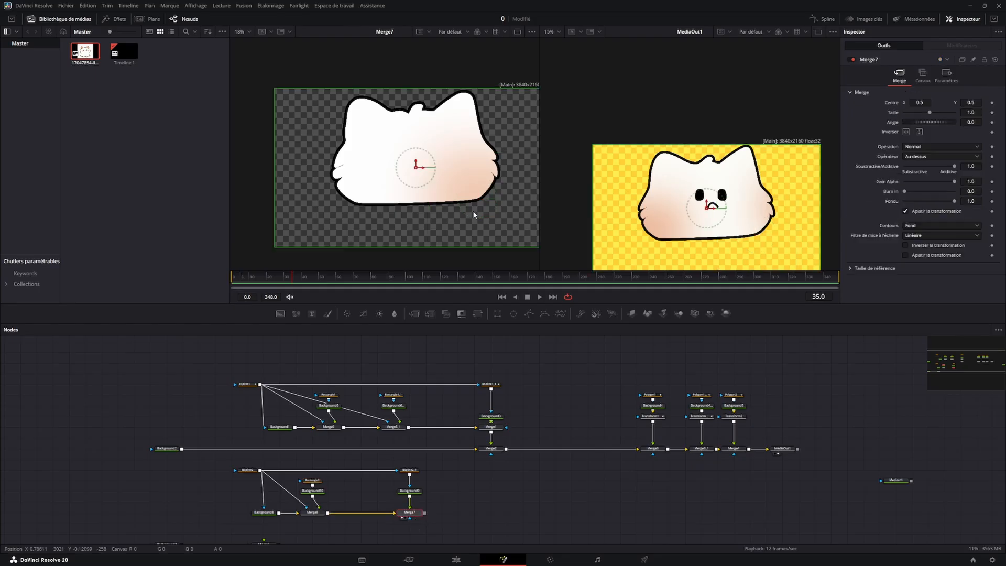
Duplicate Rectangle2, Background10 and Merge8, and insert the copied branch between Merge8 and Merge7.
{"action": "left_click_drag", "start_coordinate": [333, 474], "coordinate": [314, 514]}
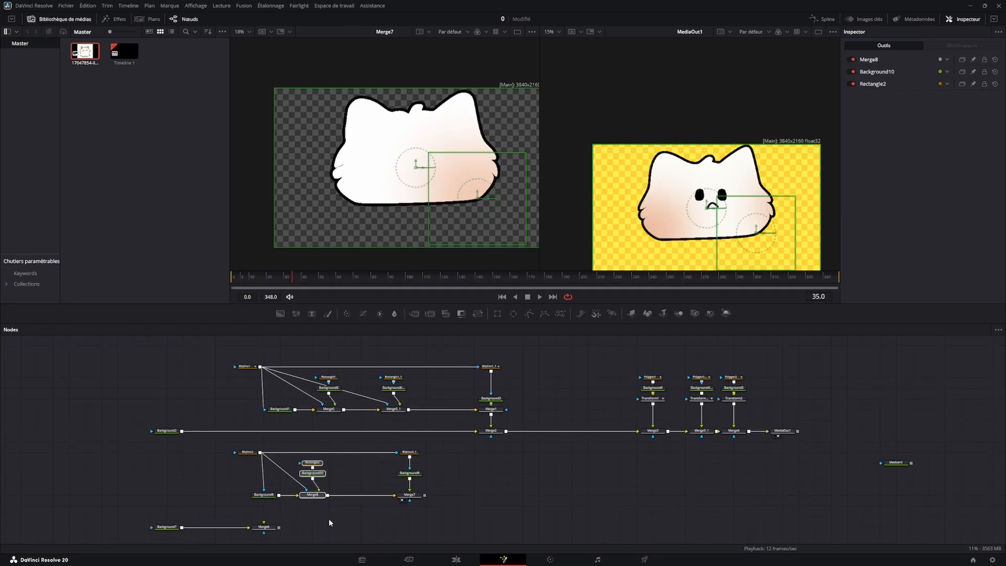
{"action": "key", "text": "ctrl+v"}
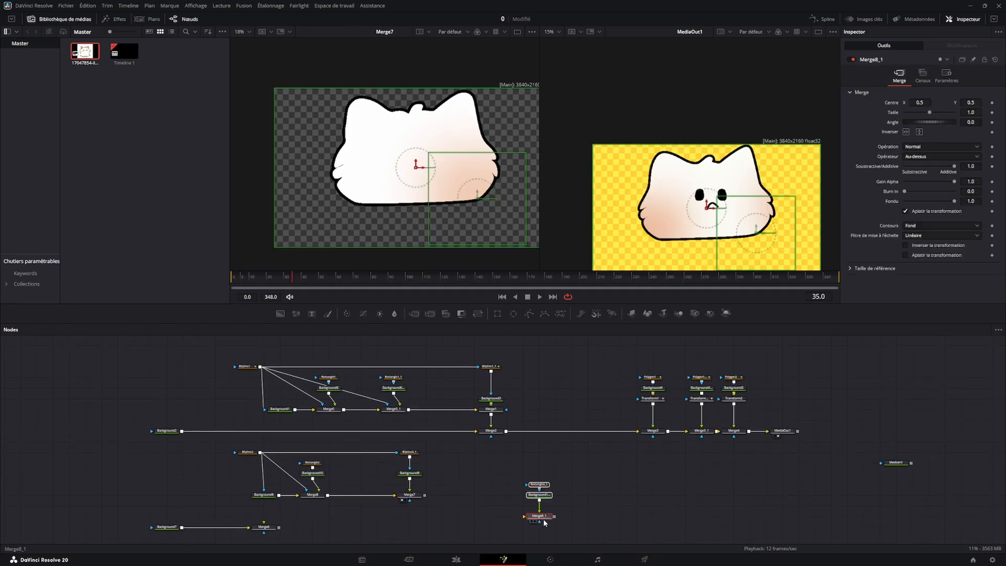
{"action": "left_click_drag", "start_coordinate": [545, 522], "coordinate": [363, 499]}
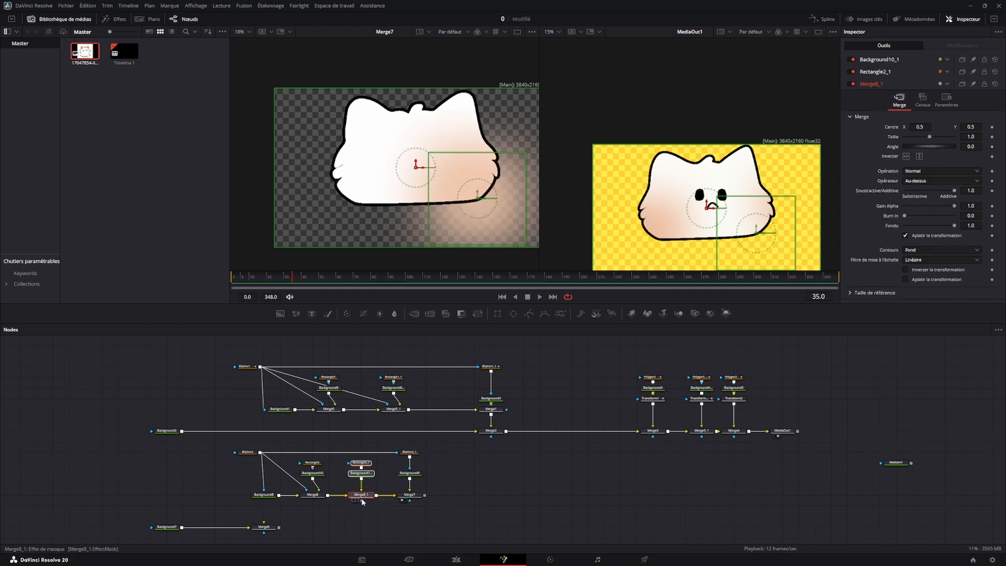
Move the copied blush rectangle onto the head's upper-left ear, and mask its merge with the head's B-spline.
{"action": "left_click_drag", "start_coordinate": [477, 198], "coordinate": [360, 125]}
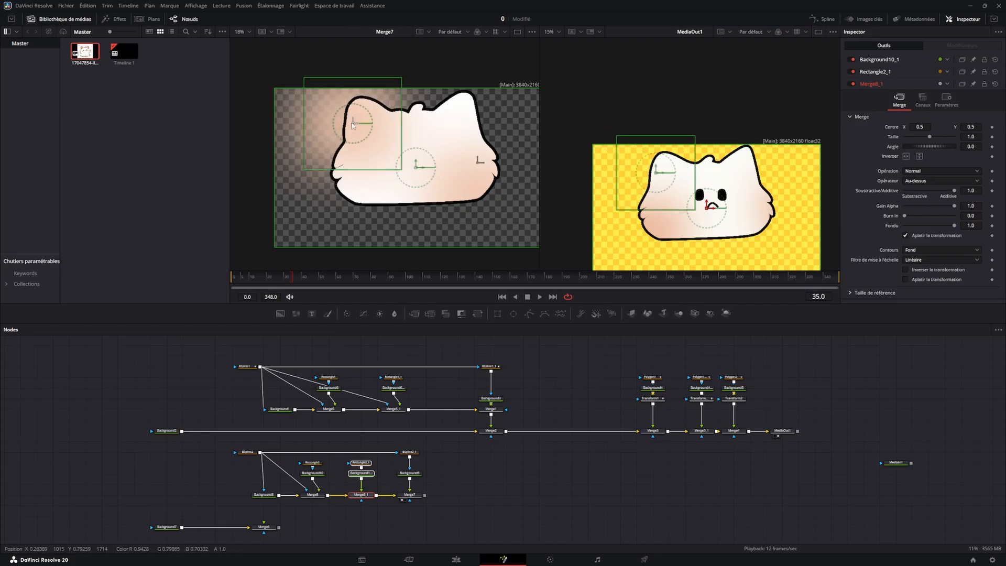
{"action": "left_click", "coordinate": [447, 493]}
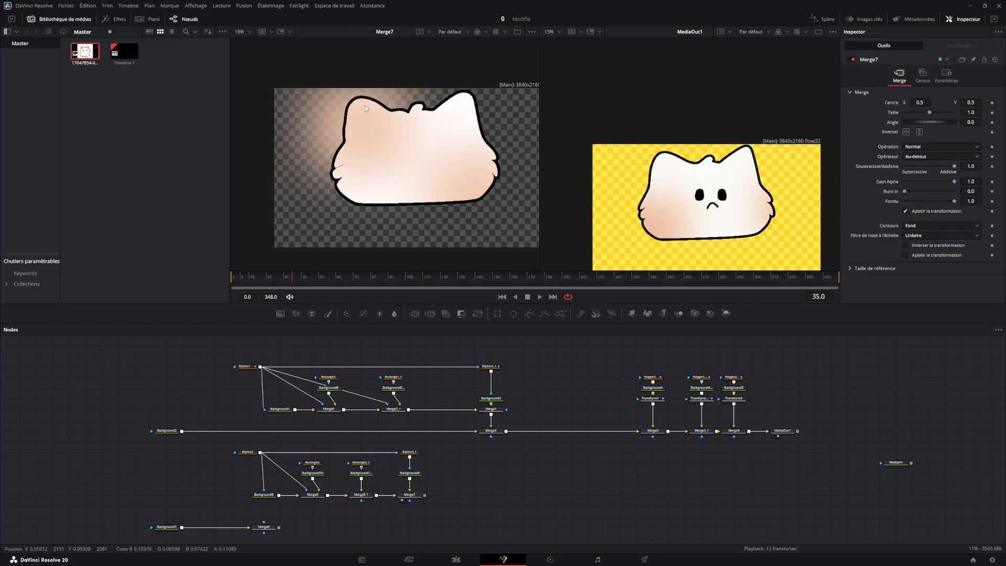
{"action": "left_click_drag", "start_coordinate": [263, 453], "coordinate": [361, 483]}
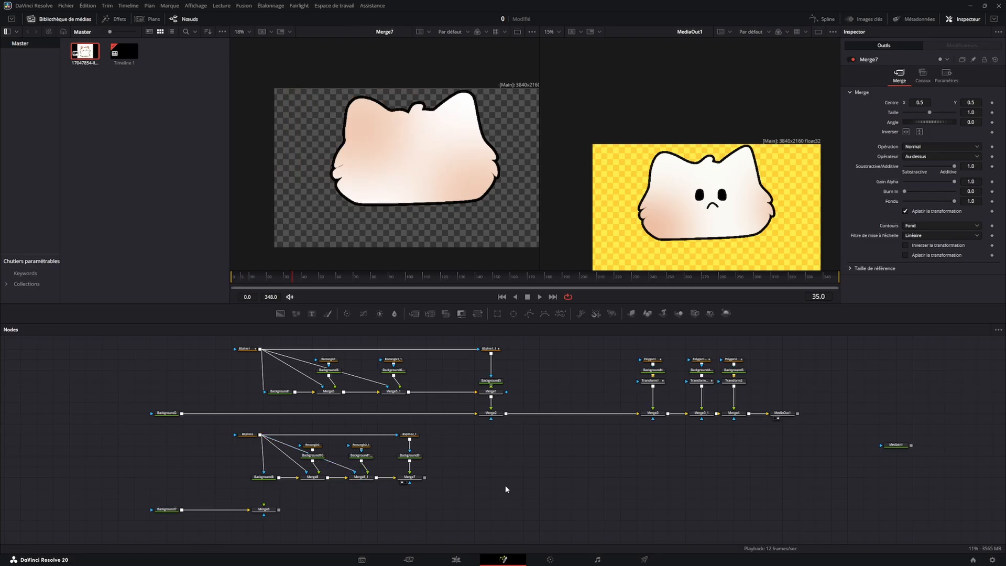
Move the new head's node group left so it sits above Background7 and Merge6.
{"action": "left_click_drag", "start_coordinate": [460, 501], "coordinate": [197, 418]}
{"action": "left_click_drag", "start_coordinate": [411, 482], "coordinate": [282, 482]}
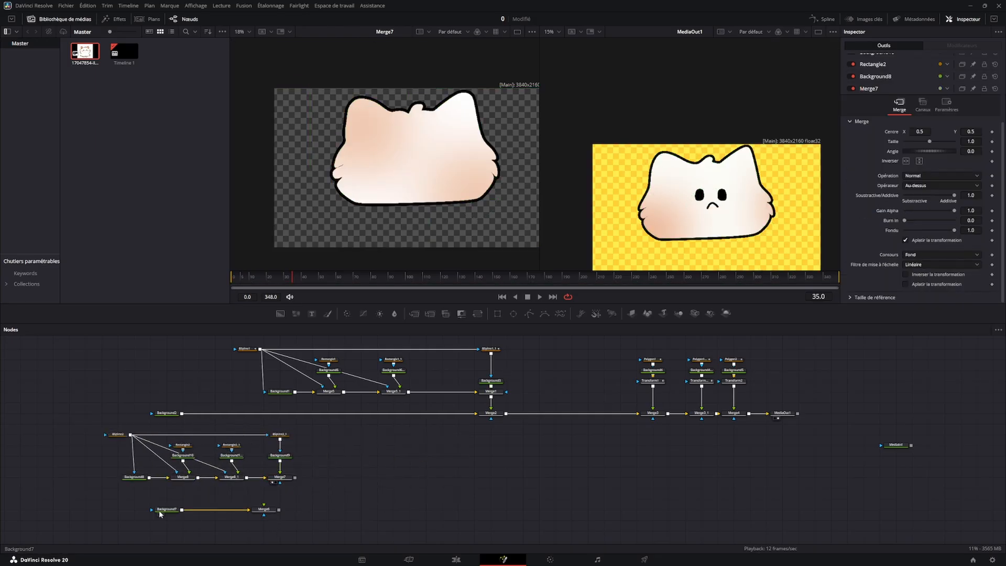
{"action": "left_click_drag", "start_coordinate": [287, 501], "coordinate": [138, 519]}
Connect Merge7 to Merge6 as foreground, view Merge6, and align the Background7–Merge6 row beneath Merge7.
{"action": "left_click_drag", "start_coordinate": [296, 477], "coordinate": [347, 470]}
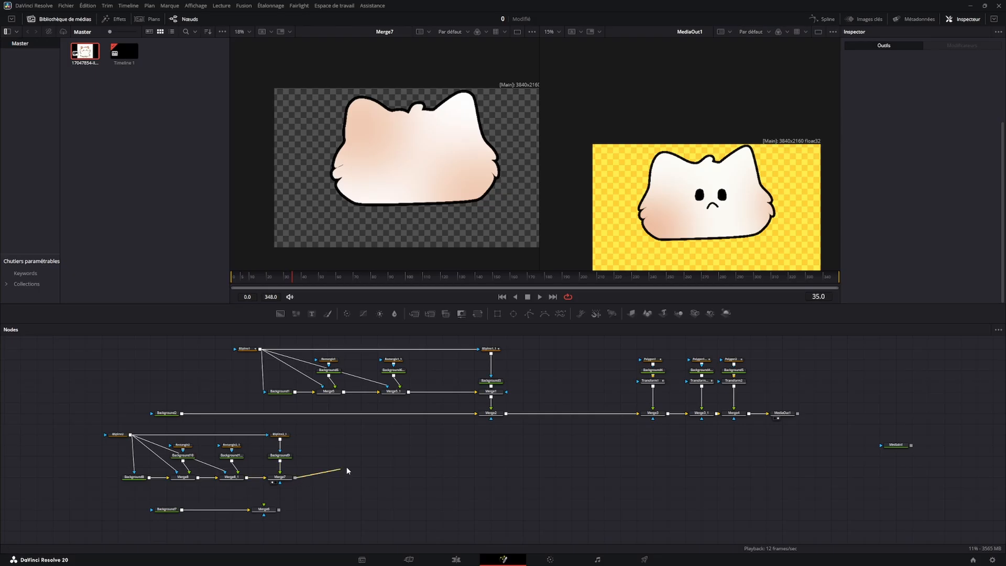
{"action": "left_click_drag", "start_coordinate": [328, 505], "coordinate": [264, 508]}
{"action": "left_click_drag", "start_coordinate": [268, 515], "coordinate": [431, 180]}
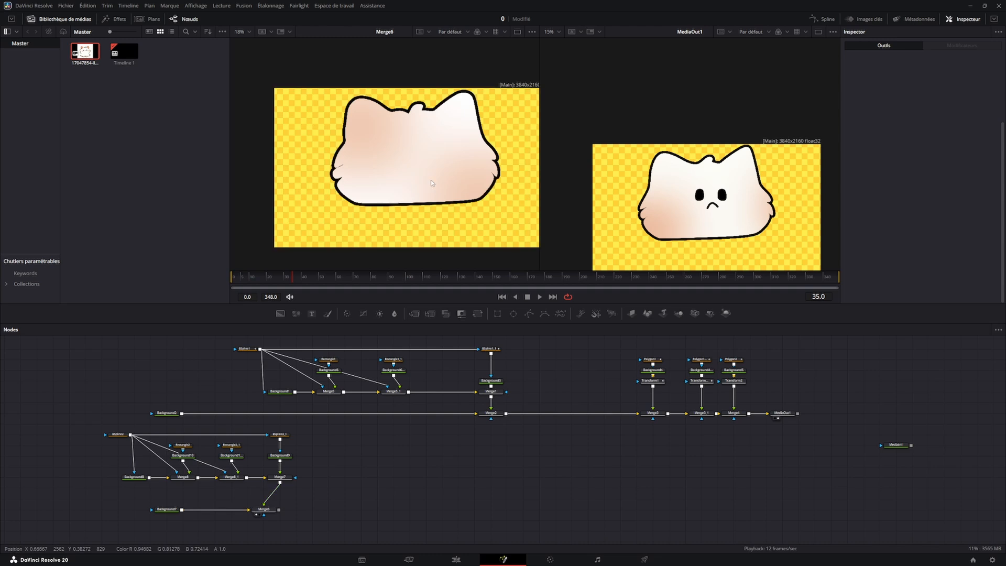
{"action": "left_click_drag", "start_coordinate": [299, 524], "coordinate": [194, 509]}
{"action": "left_click", "coordinate": [324, 460]}
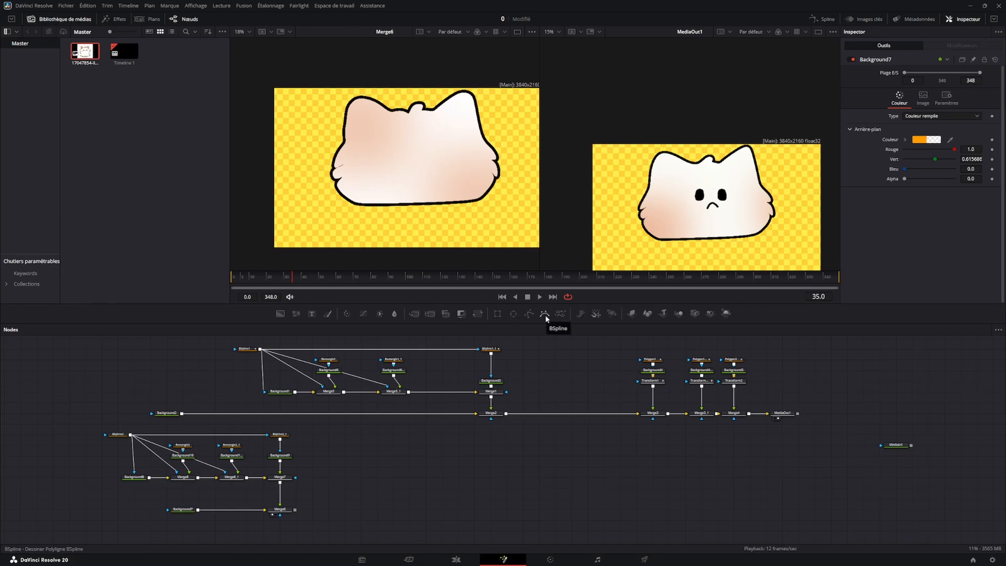
Add a Polygon mask feeding a new Background node, and view that Background with the polygon ready for drawing.
{"action": "left_click", "coordinate": [529, 314]}
{"action": "left_click", "coordinate": [405, 465]}
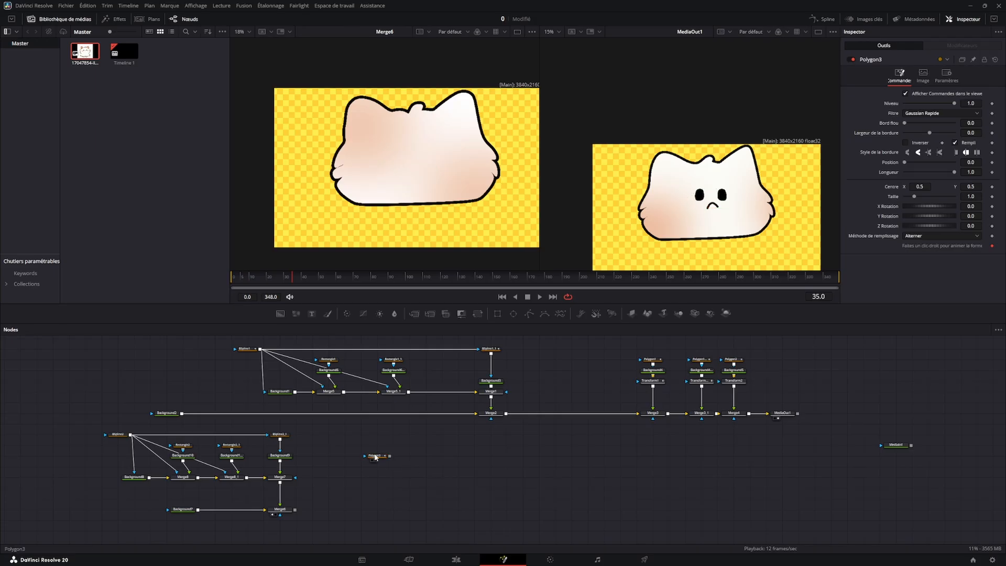
{"action": "left_click_drag", "start_coordinate": [375, 455], "coordinate": [376, 183]}
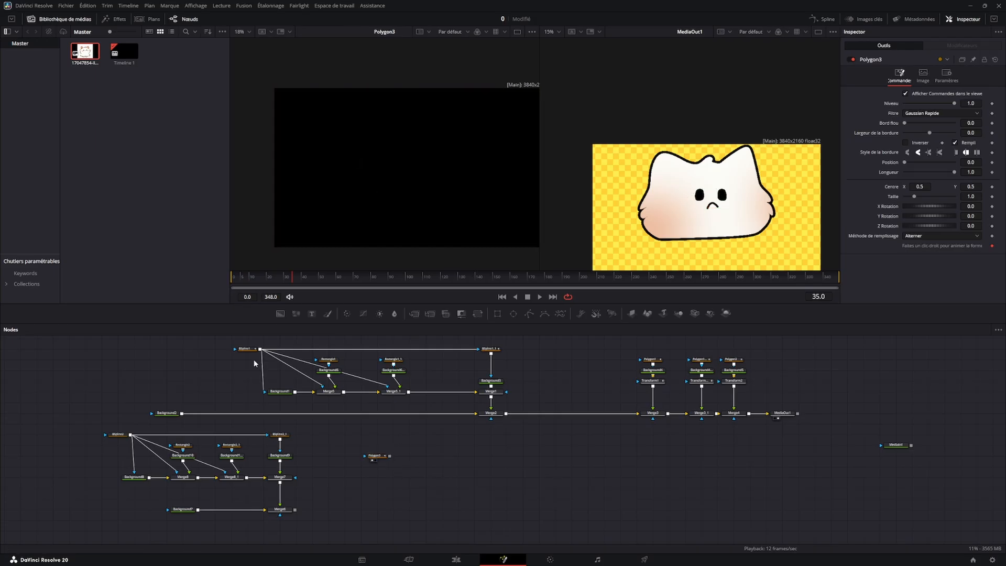
{"action": "left_click_drag", "start_coordinate": [292, 346], "coordinate": [378, 479]}
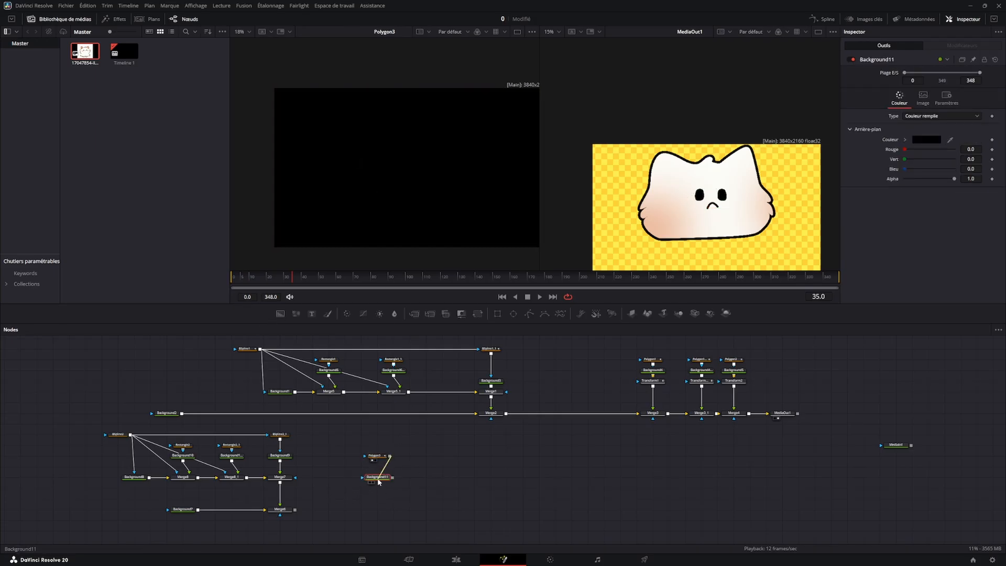
{"action": "key", "text": "1"}
{"action": "left_click", "coordinate": [374, 455]}
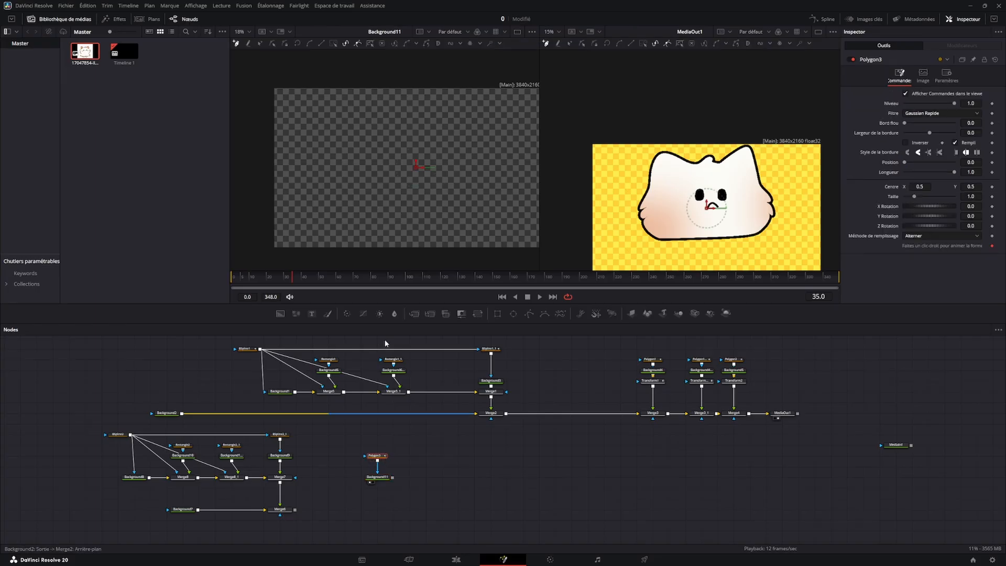
Draw a closed, roughly five-sided outline around the middle of the frame with the Polygon mask.
{"action": "left_click", "coordinate": [361, 161]}
{"action": "left_click", "coordinate": [368, 214]}
{"action": "left_click", "coordinate": [442, 214]}
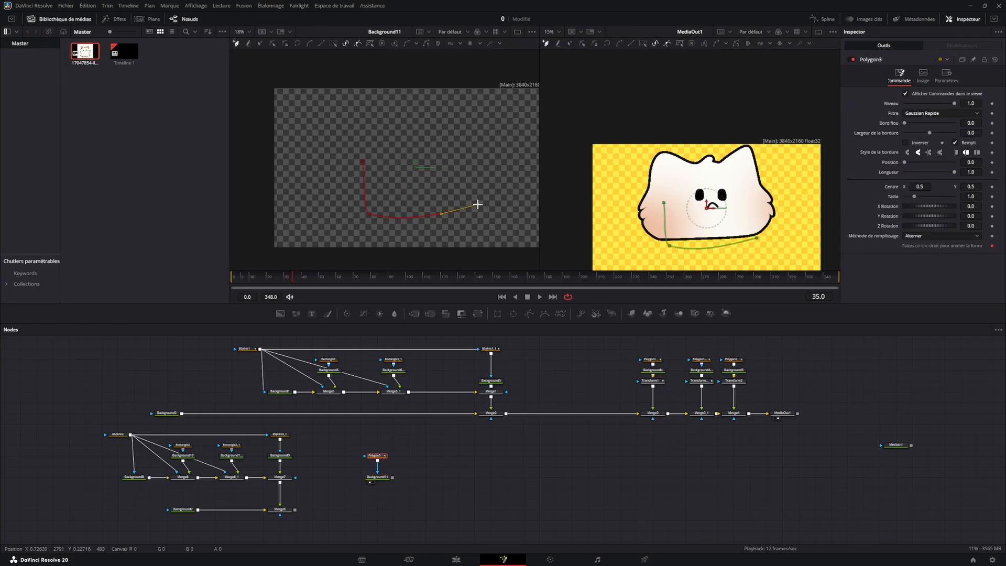
{"action": "left_click", "coordinate": [481, 129]}
{"action": "left_click", "coordinate": [410, 117]}
{"action": "left_click", "coordinate": [375, 111]}
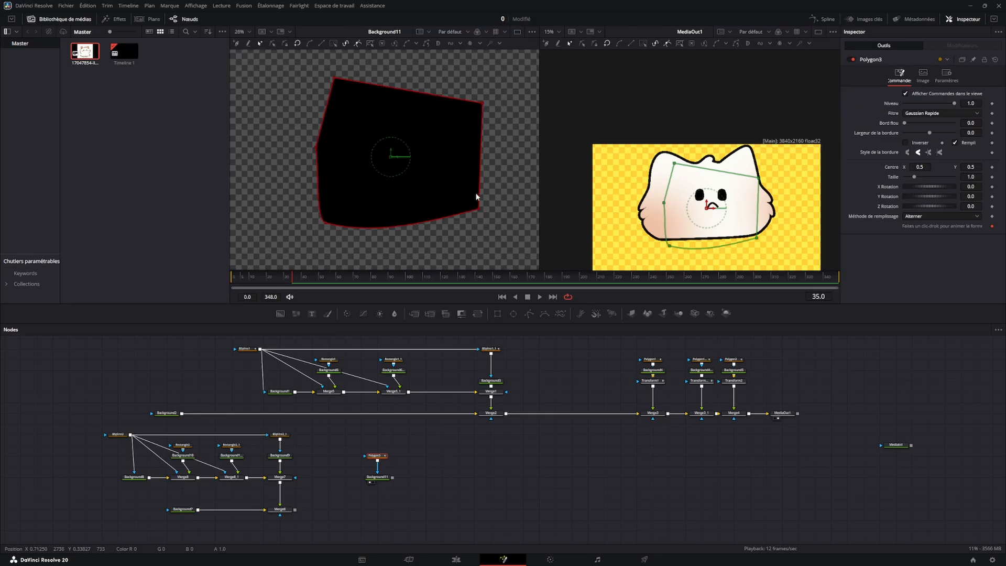
{"action": "scroll", "coordinate": [476, 194], "scroll_direction": "up", "scroll_amount": 5}
{"action": "scroll", "coordinate": [407, 148], "scroll_direction": "down", "scroll_amount": 6}
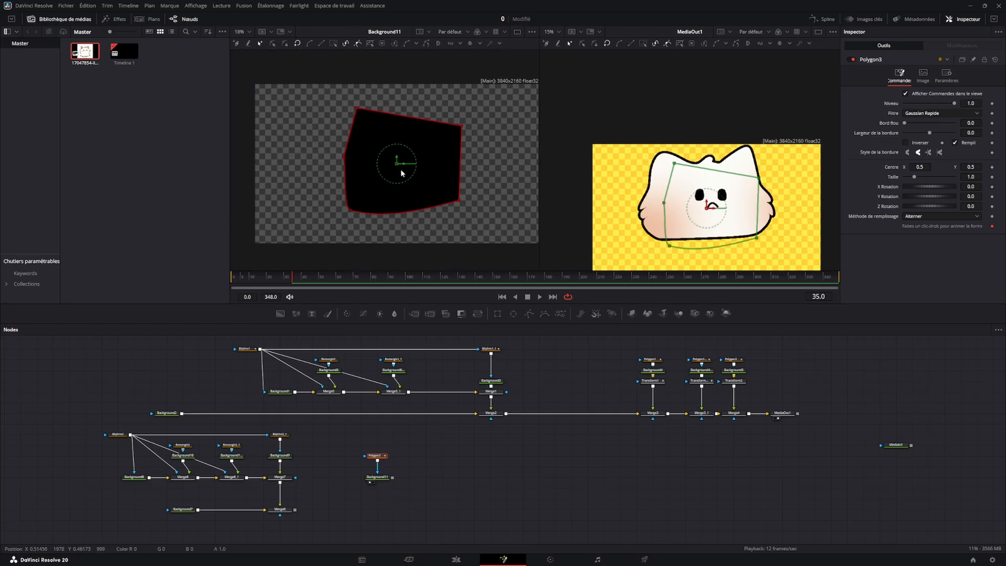
{"action": "scroll", "coordinate": [400, 173], "scroll_direction": "up", "scroll_amount": 3}
{"action": "scroll", "coordinate": [718, 168], "scroll_direction": "up", "scroll_amount": 4}
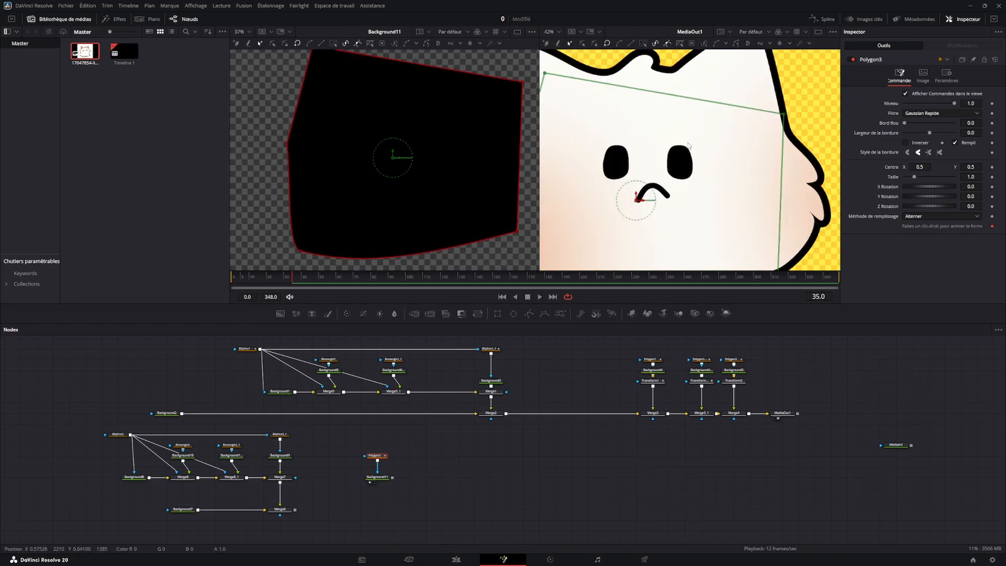
{"action": "scroll", "coordinate": [354, 194], "scroll_direction": "down", "scroll_amount": 3}
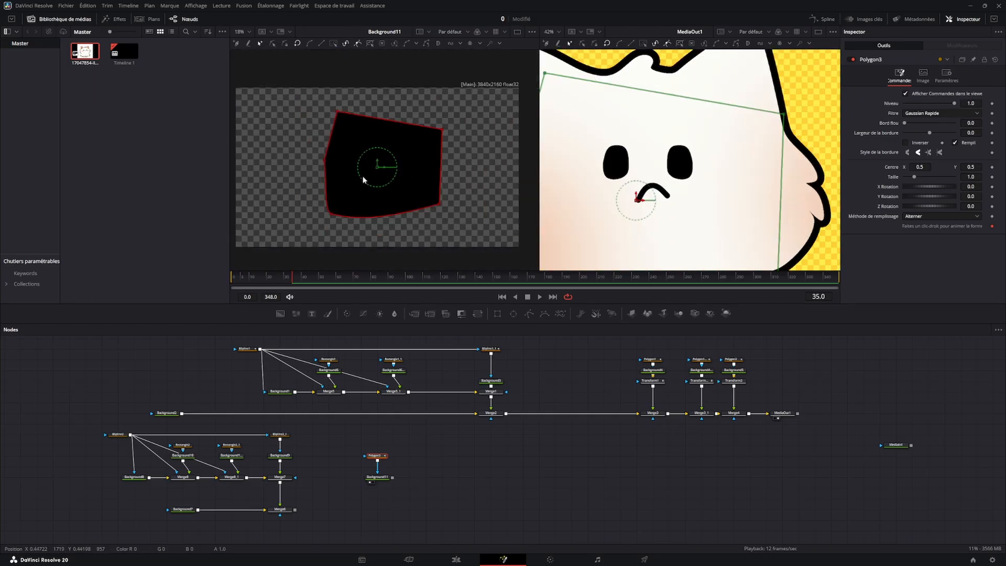
Try an Ellipse mask on another new Background node, shrink the ellipse, and delete both nodes.
{"action": "left_click", "coordinate": [513, 313]}
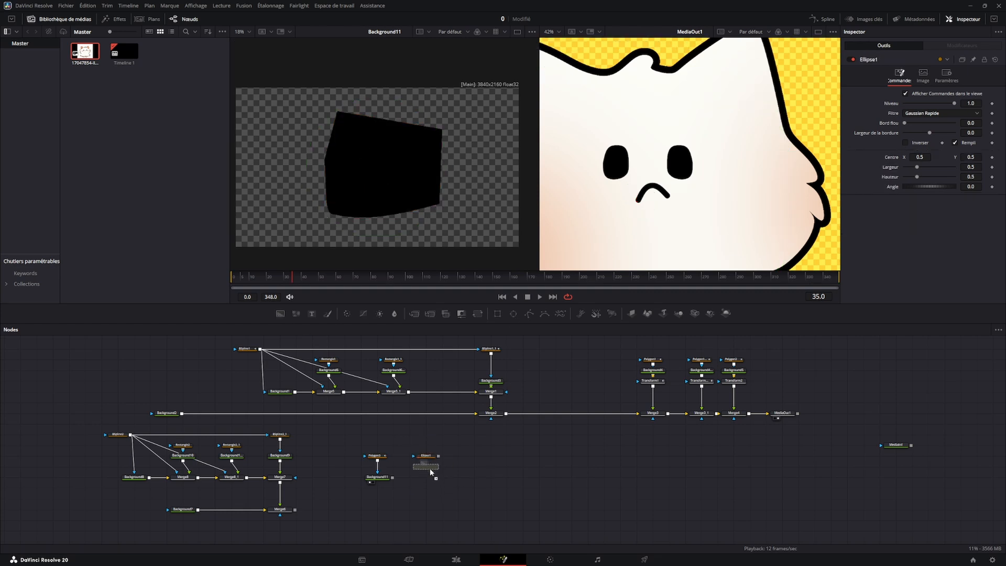
{"action": "left_click_drag", "start_coordinate": [429, 469], "coordinate": [429, 468]}
{"action": "left_click_drag", "start_coordinate": [429, 468], "coordinate": [429, 478]}
{"action": "key", "text": "1"}
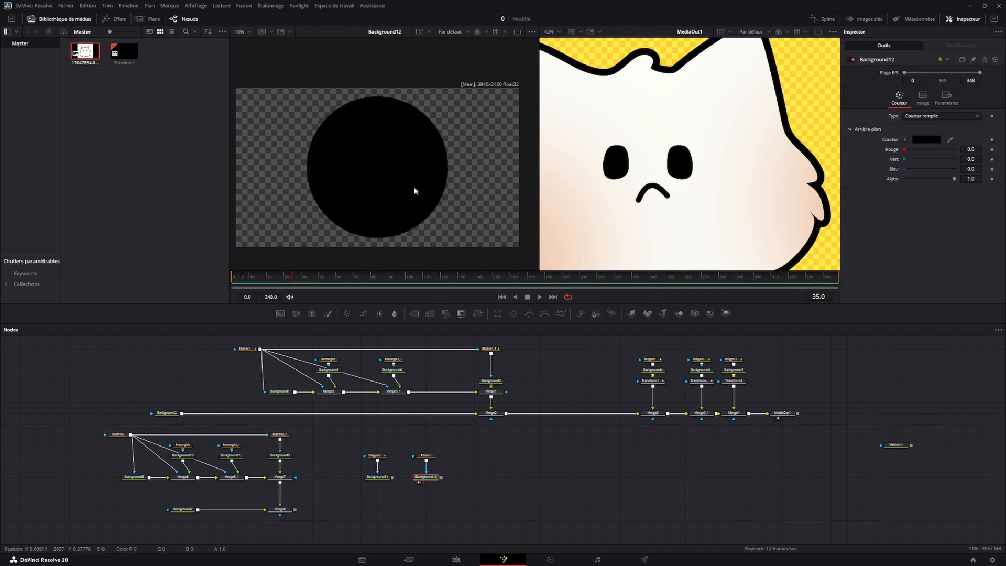
{"action": "left_click", "coordinate": [426, 454]}
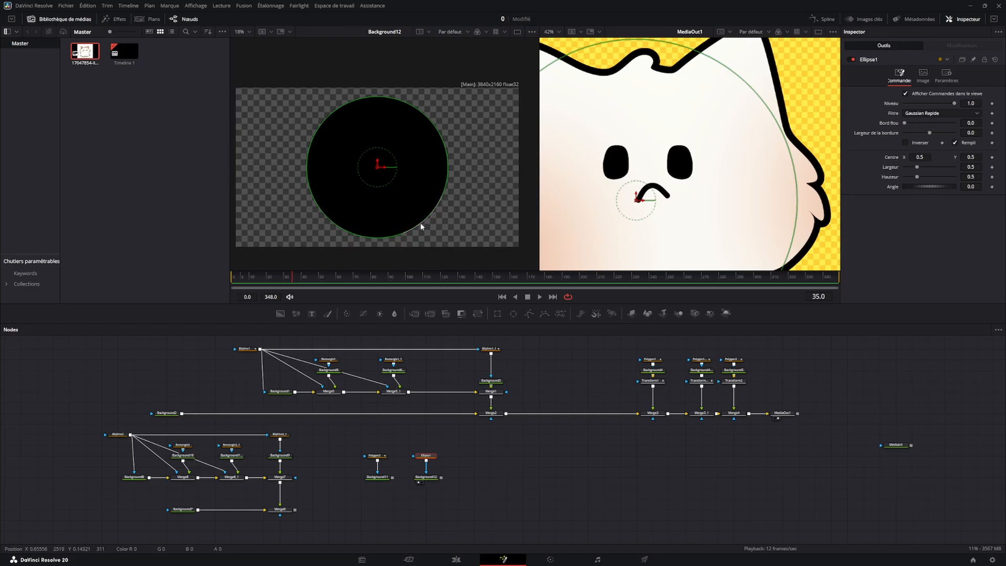
{"action": "left_click_drag", "start_coordinate": [420, 225], "coordinate": [397, 190]}
{"action": "left_click_drag", "start_coordinate": [413, 443], "coordinate": [454, 526]}
{"action": "key", "text": "Delete"}
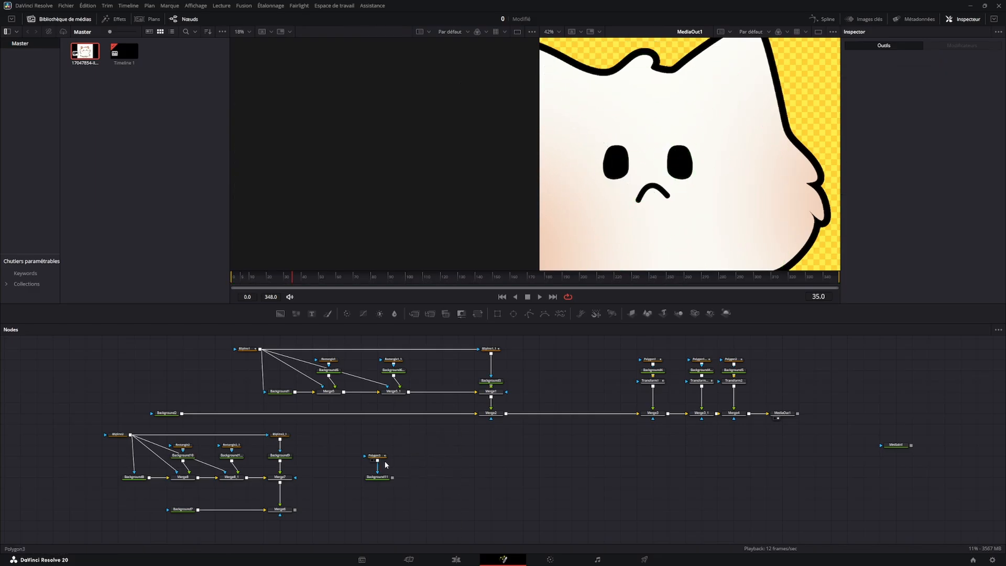
View Background11 and move Polygon3's left-hand point outward and up.
{"action": "left_click", "coordinate": [370, 482]}
{"action": "left_click", "coordinate": [374, 456]}
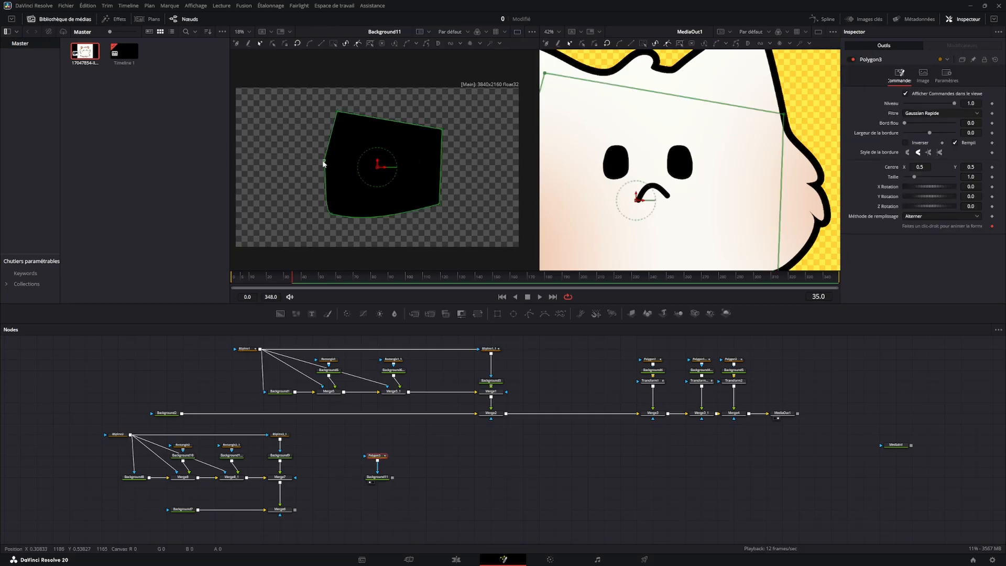
{"action": "left_click_drag", "start_coordinate": [325, 159], "coordinate": [302, 134]}
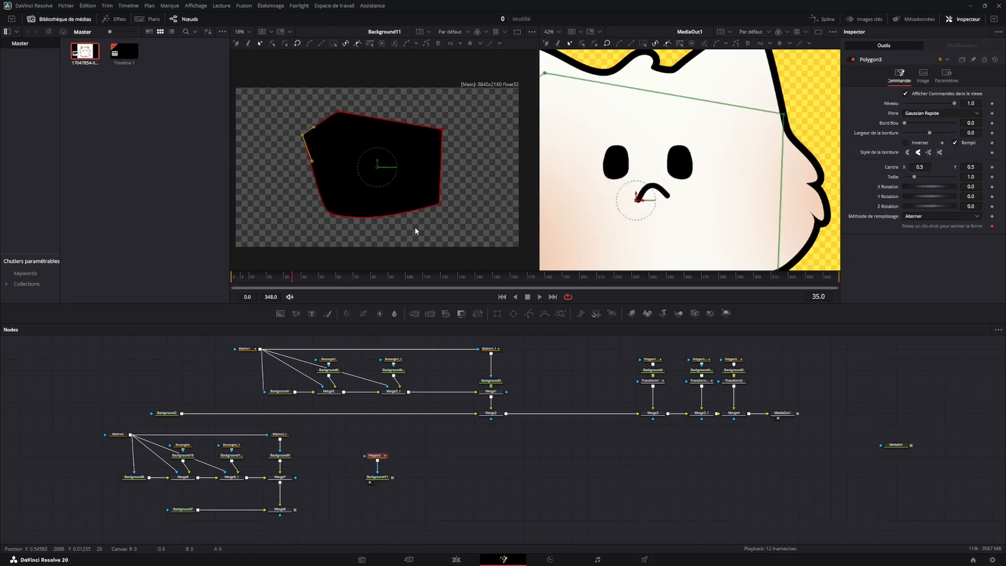
Replace Polygon3's hand-drawn outline with a generated arrow shape.
{"action": "right_click", "coordinate": [440, 211]}
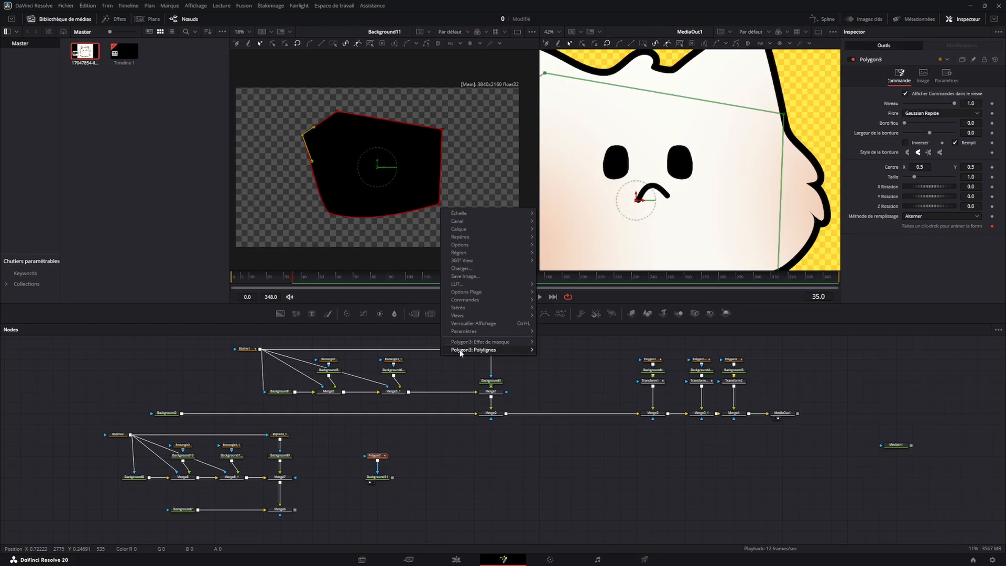
{"action": "mouse_move", "coordinate": [464, 352]}
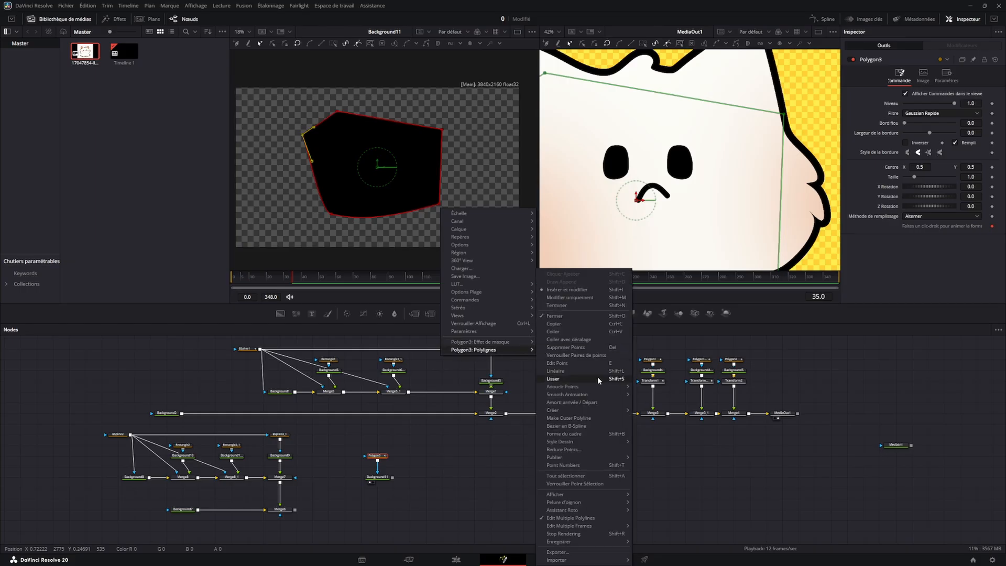
{"action": "mouse_move", "coordinate": [592, 409]}
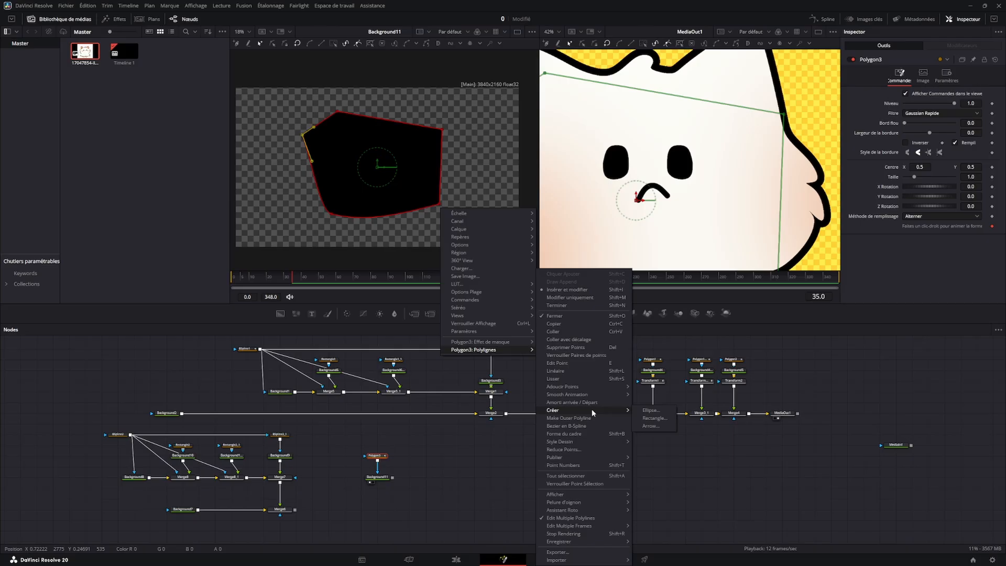
{"action": "left_click", "coordinate": [650, 426]}
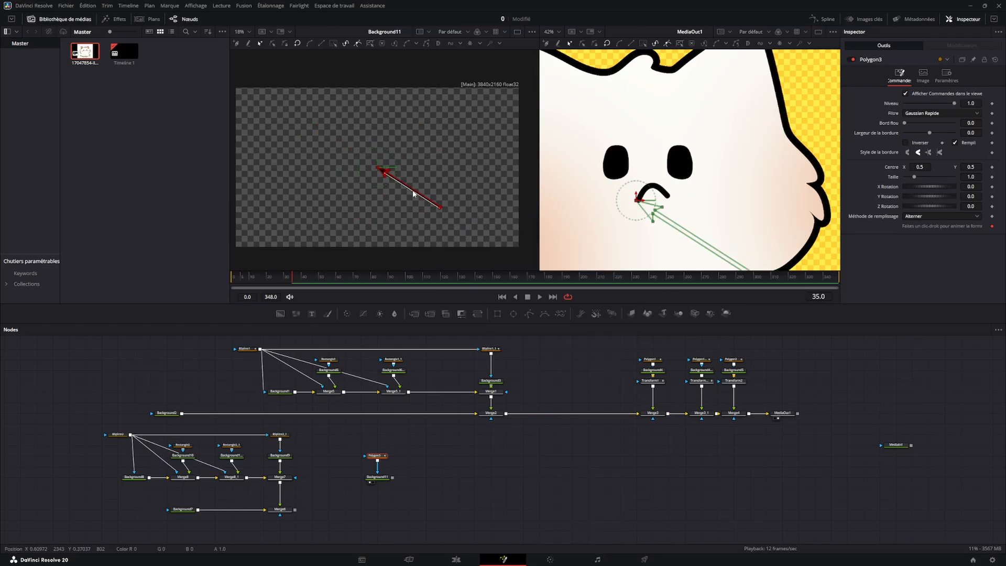
Replace Polygon3's arrow with a generated rectangle 0.25 wide and 0.25 high, keeping the default orientation.
{"action": "scroll", "coordinate": [404, 181], "scroll_direction": "up", "scroll_amount": 5}
{"action": "right_click", "coordinate": [306, 137]}
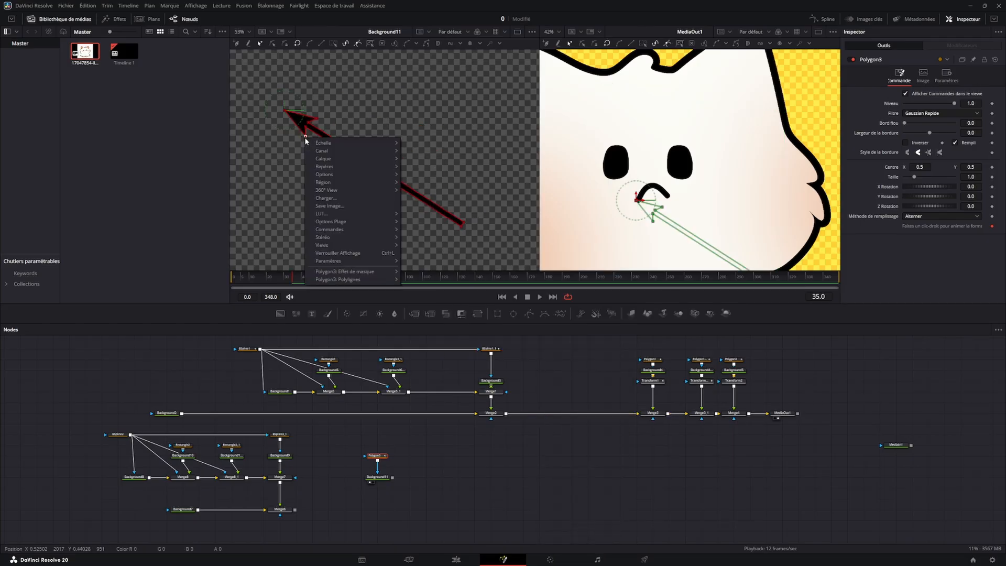
{"action": "mouse_move", "coordinate": [345, 279]}
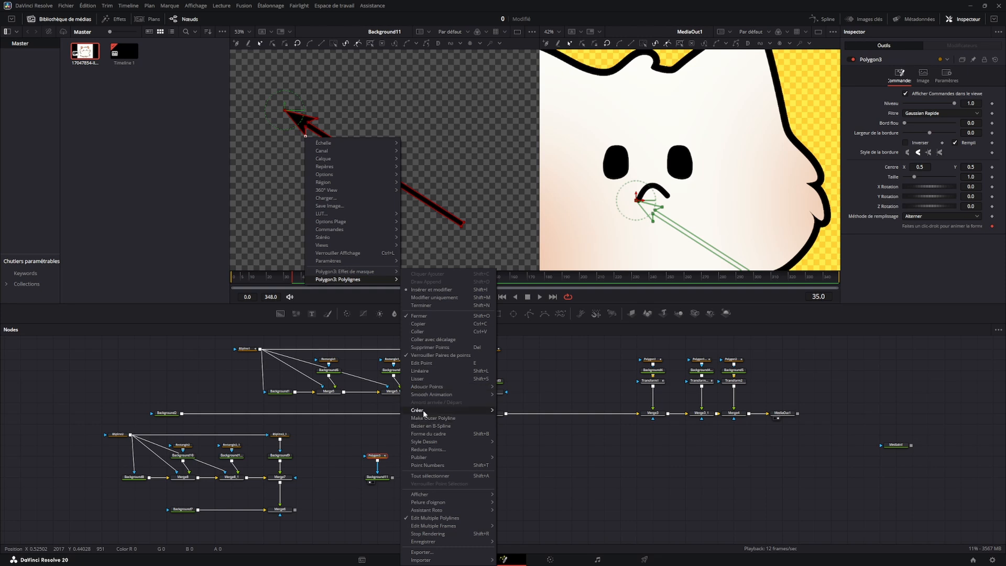
{"action": "left_click", "coordinate": [518, 418]}
{"action": "scroll", "coordinate": [375, 188], "scroll_direction": "down", "scroll_amount": 5}
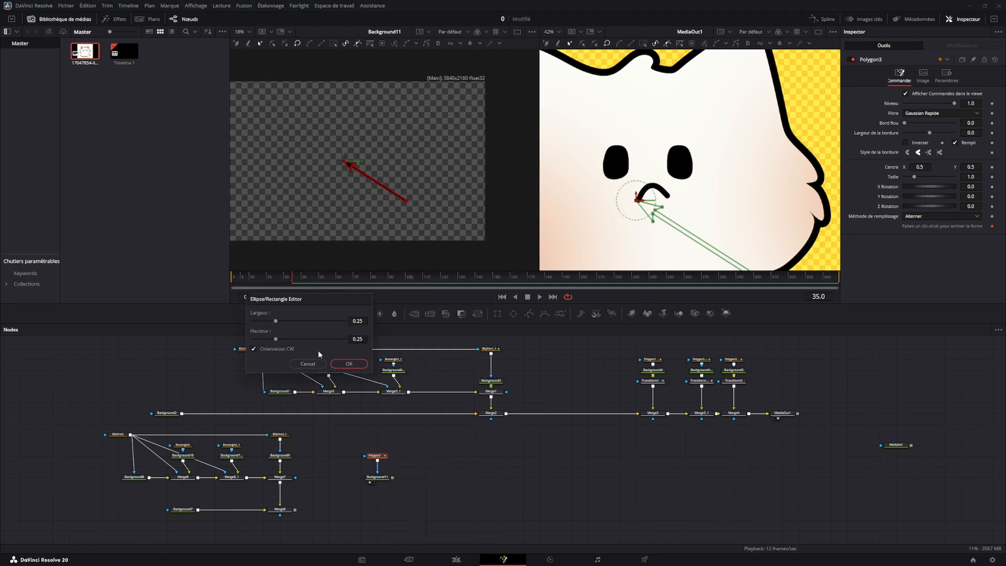
{"action": "left_click", "coordinate": [349, 364]}
Replace Polygon3's rectangle with a generated ellipse 0.25 wide and 0.25 high, keeping the default orientation.
{"action": "scroll", "coordinate": [382, 208], "scroll_direction": "up", "scroll_amount": 3}
{"action": "right_click", "coordinate": [381, 210]}
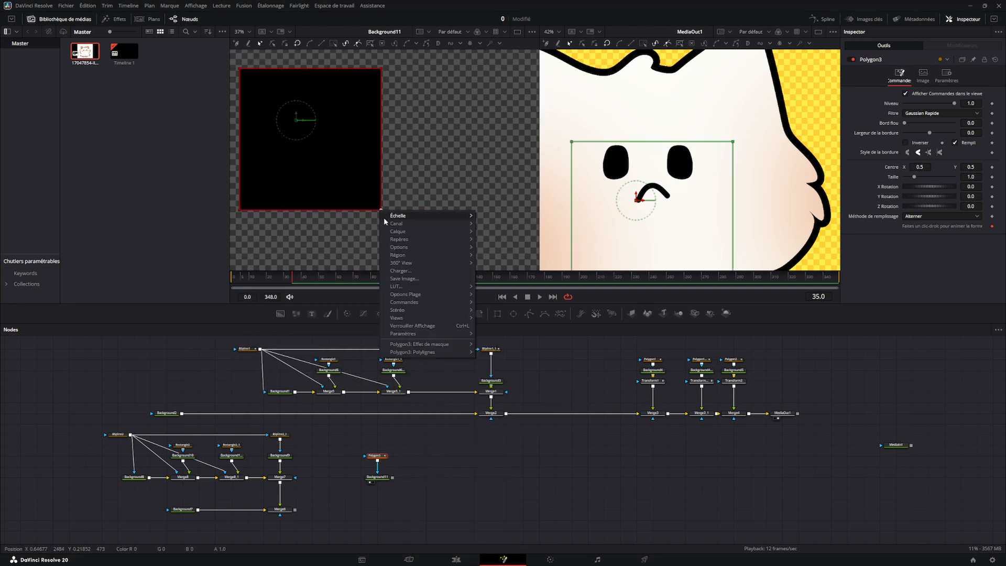
{"action": "mouse_move", "coordinate": [419, 352]}
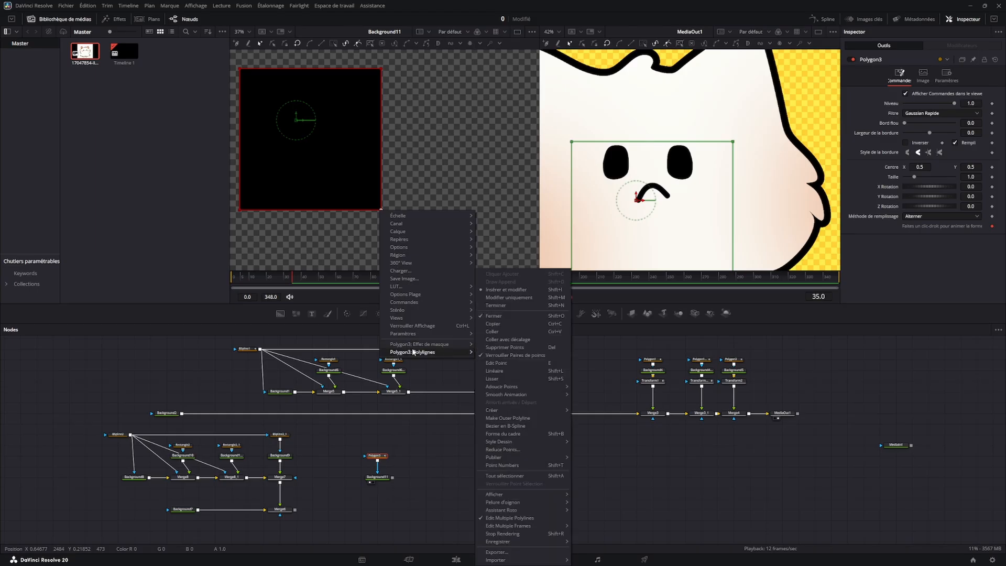
{"action": "mouse_move", "coordinate": [526, 413]}
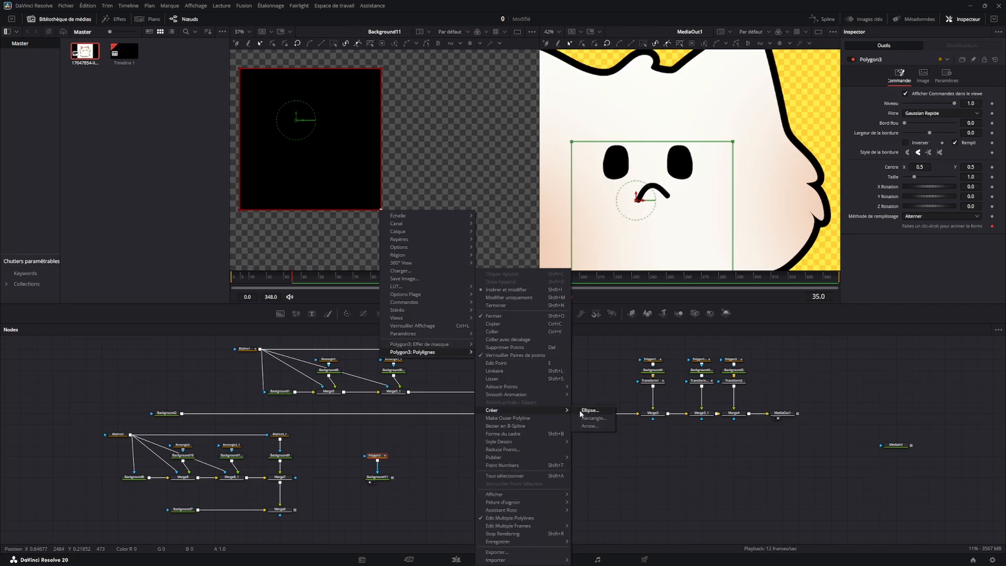
{"action": "left_click", "coordinate": [580, 411]}
{"action": "left_click", "coordinate": [348, 363]}
{"action": "scroll", "coordinate": [410, 200], "scroll_direction": "down", "scroll_amount": 2}
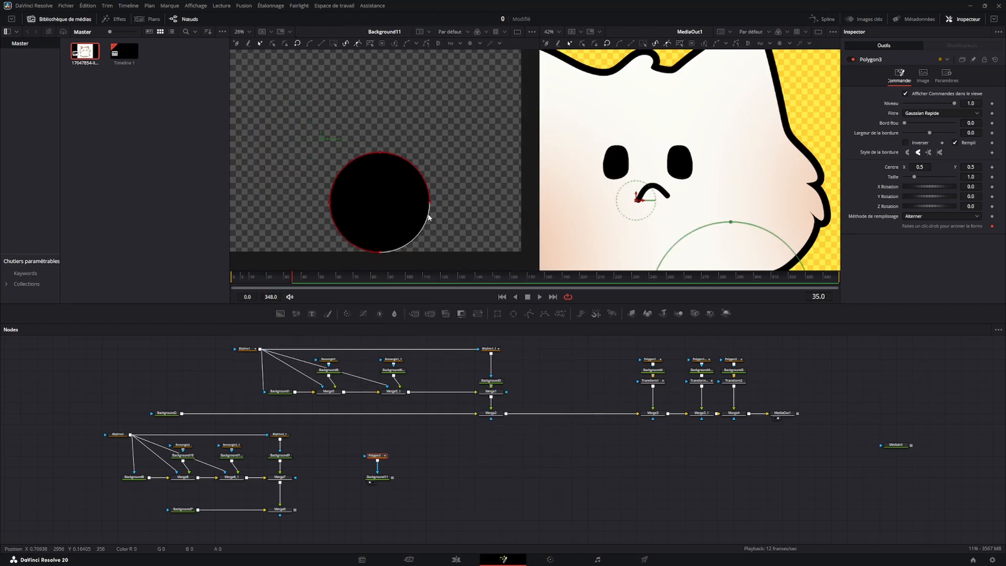
{"action": "left_click_drag", "start_coordinate": [415, 201], "coordinate": [418, 166]}
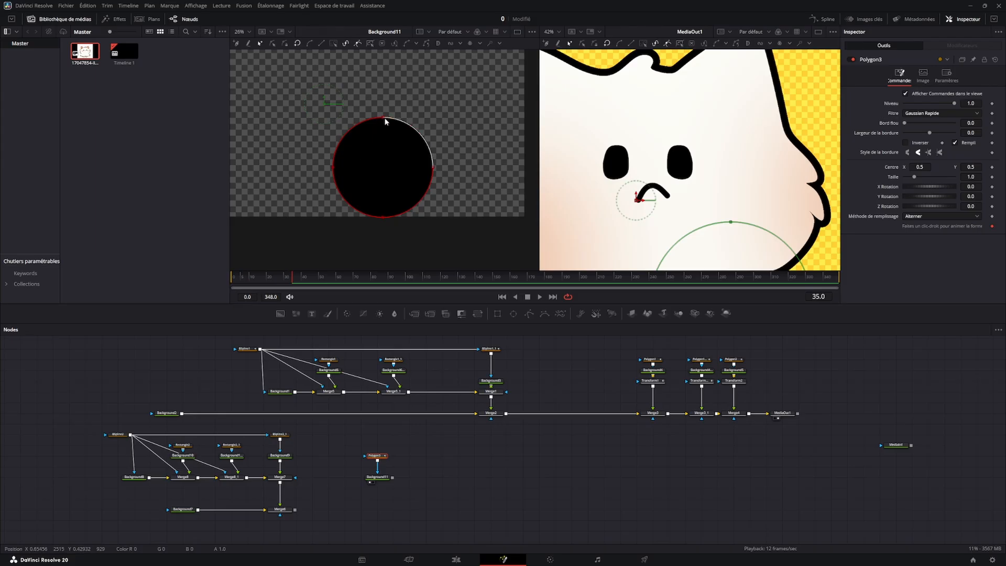
Try reshaping the circle through its top point and curve handle, and delete Polygon3 together with Background11.
{"action": "left_click_drag", "start_coordinate": [385, 119], "coordinate": [383, 106]}
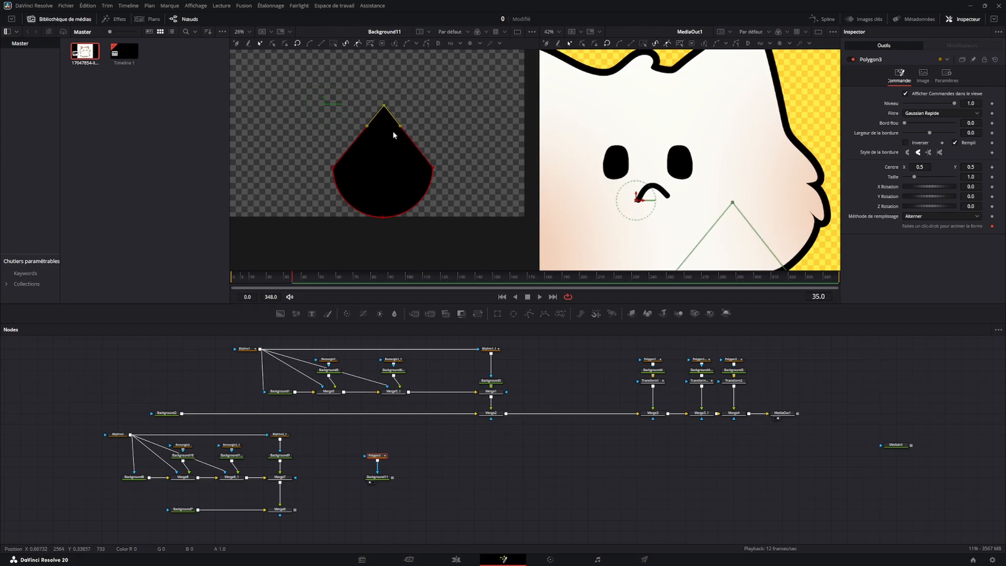
{"action": "key", "text": "ctrl+z"}
{"action": "mouse_move", "coordinate": [410, 117]}
{"action": "left_mouse_down"}
{"action": "mouse_move", "coordinate": [422, 120]}
{"action": "mouse_move", "coordinate": [423, 104]}
{"action": "left_mouse_up"}
{"action": "left_click_drag", "start_coordinate": [356, 118], "coordinate": [527, 267]}
{"action": "scroll", "coordinate": [444, 188], "scroll_direction": "down", "scroll_amount": 2}
{"action": "key", "text": "ctrl+z"}
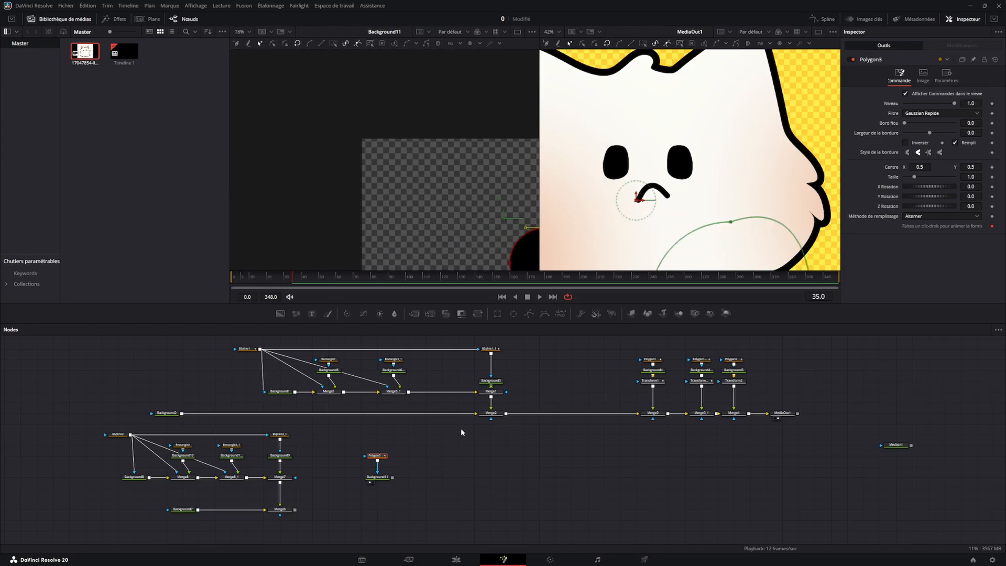
{"action": "left_click_drag", "start_coordinate": [402, 444], "coordinate": [373, 482]}
{"action": "key", "text": "Delete"}
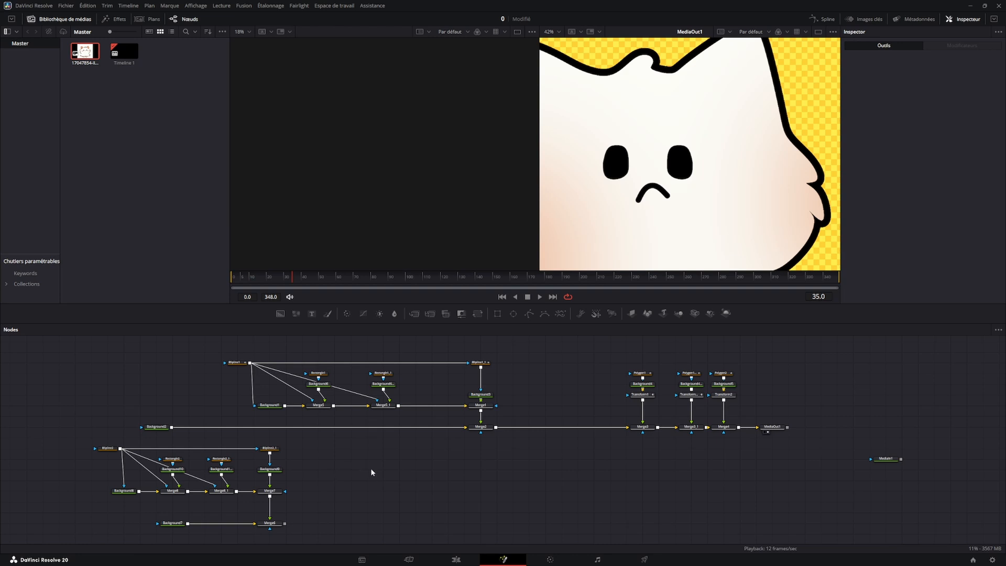
Add a new Background node beside the lower head branch and a Merge node fed by Merge8's output, and view the new Merge.
{"action": "left_click_drag", "start_coordinate": [454, 477], "coordinate": [433, 462]}
{"action": "left_click_drag", "start_coordinate": [286, 313], "coordinate": [318, 471]}
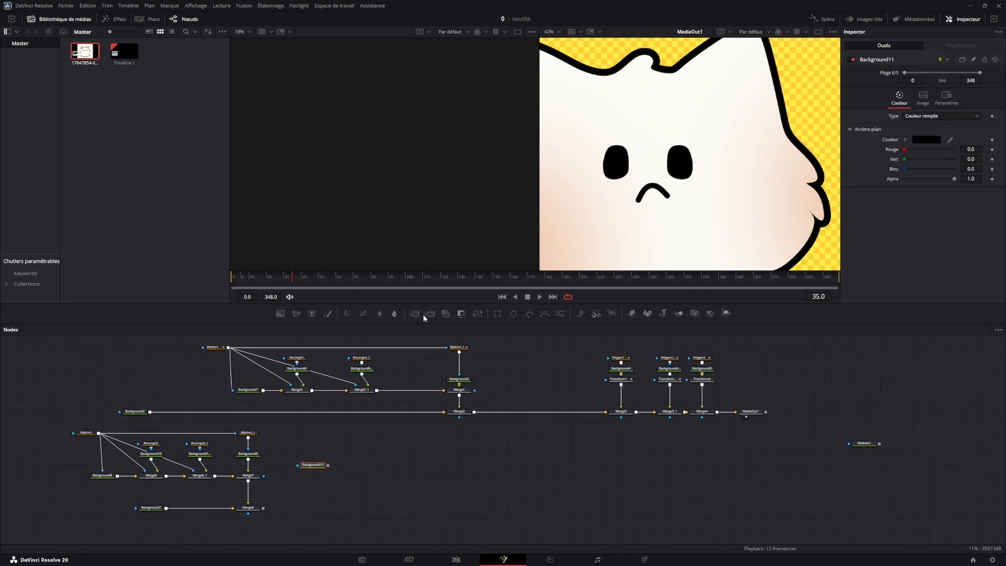
{"action": "left_click_drag", "start_coordinate": [468, 314], "coordinate": [309, 514]}
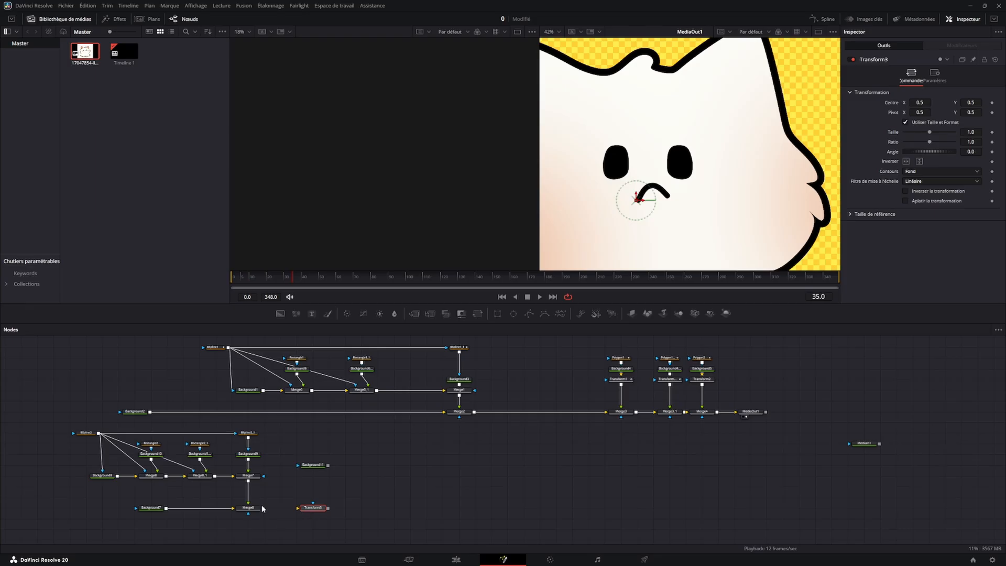
{"action": "key", "text": "Delete"}
{"action": "left_click_drag", "start_coordinate": [415, 315], "coordinate": [308, 509]}
{"action": "key", "text": "1"}
{"action": "scroll", "coordinate": [441, 219], "scroll_direction": "up", "scroll_amount": 2}
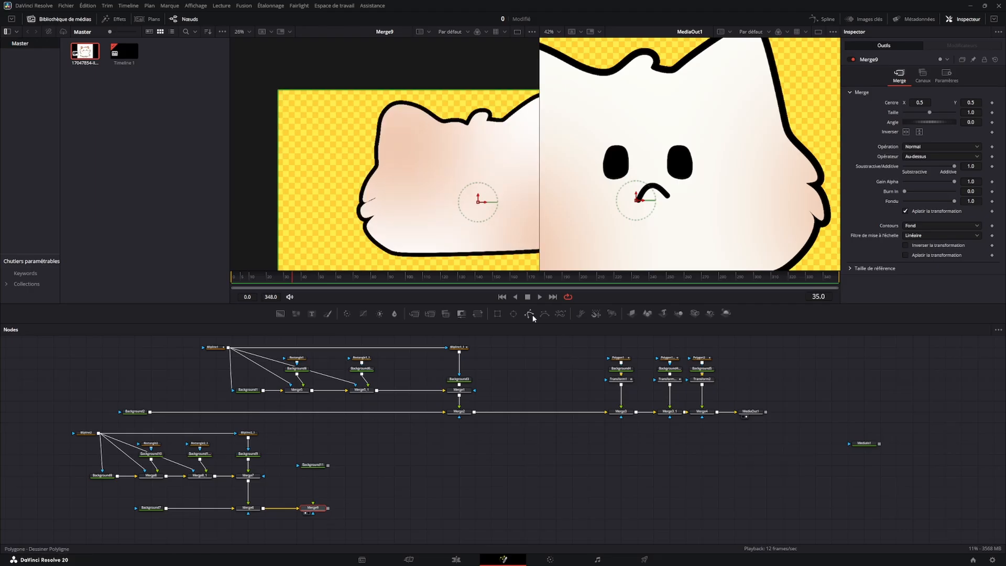
Add a Polygon mask to Background11, view that background, and draw a closed four-point outline near the canvas centre.
{"action": "left_click_drag", "start_coordinate": [529, 314], "coordinate": [473, 173]}
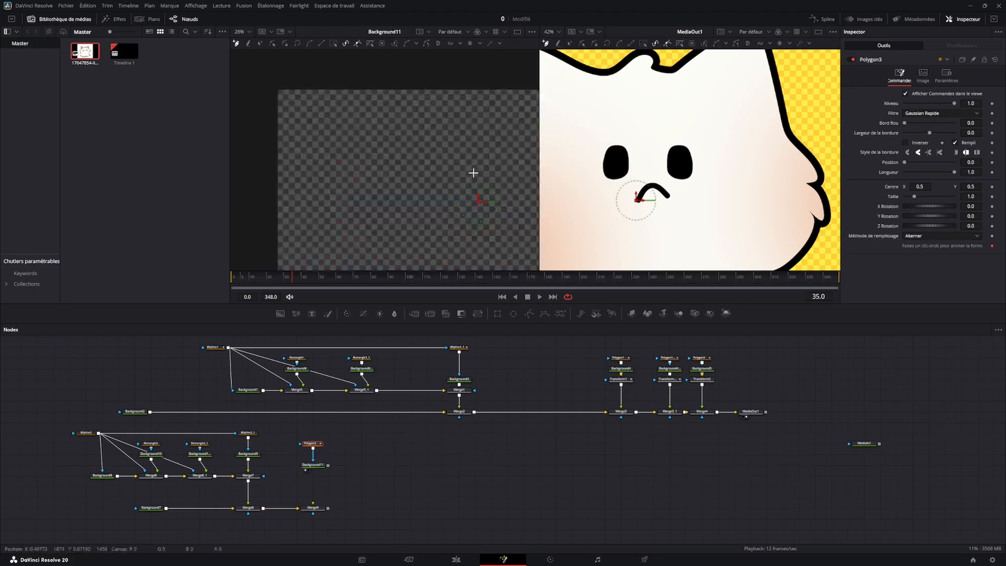
{"action": "left_click", "coordinate": [444, 159]}
{"action": "left_click", "coordinate": [394, 210]}
{"action": "left_click", "coordinate": [486, 226]}
{"action": "left_click", "coordinate": [503, 163]}
{"action": "left_click", "coordinate": [445, 158]}
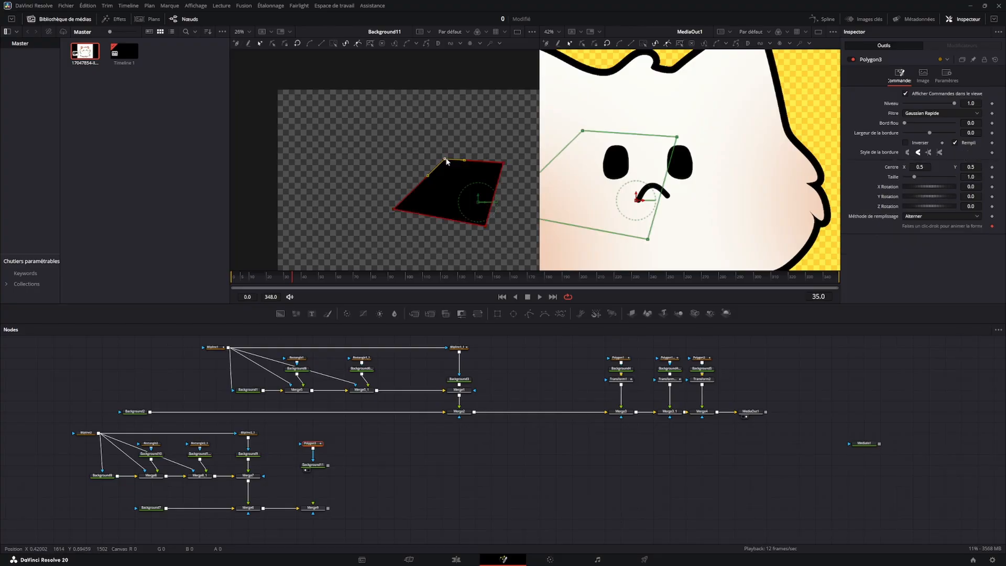
Replace Polygon3's four-point outline with a generated ellipse 0.25 wide and 0.25 high, keeping the default orientation.
{"action": "right_click", "coordinate": [445, 160]}
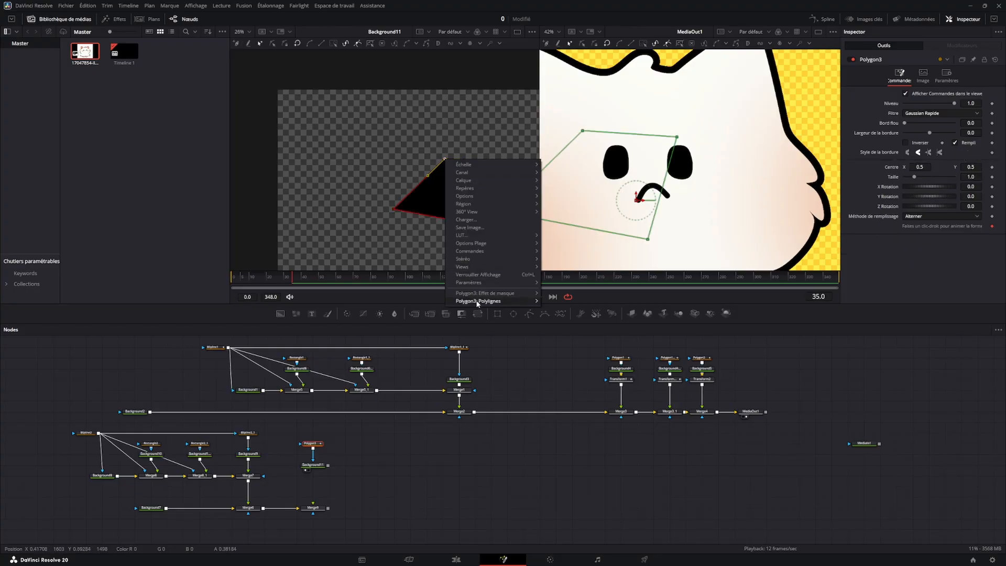
{"action": "mouse_move", "coordinate": [478, 301]}
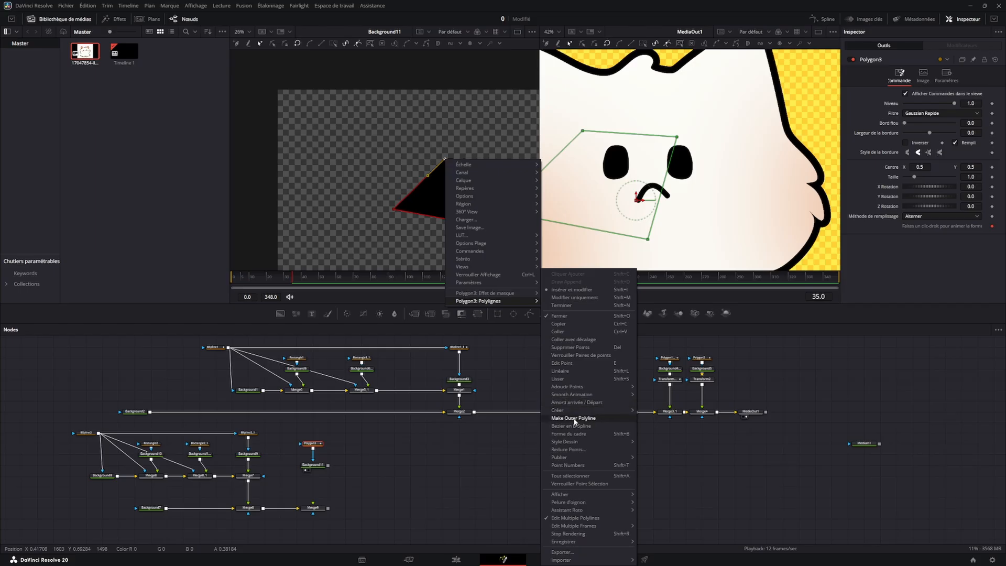
{"action": "mouse_move", "coordinate": [575, 411]}
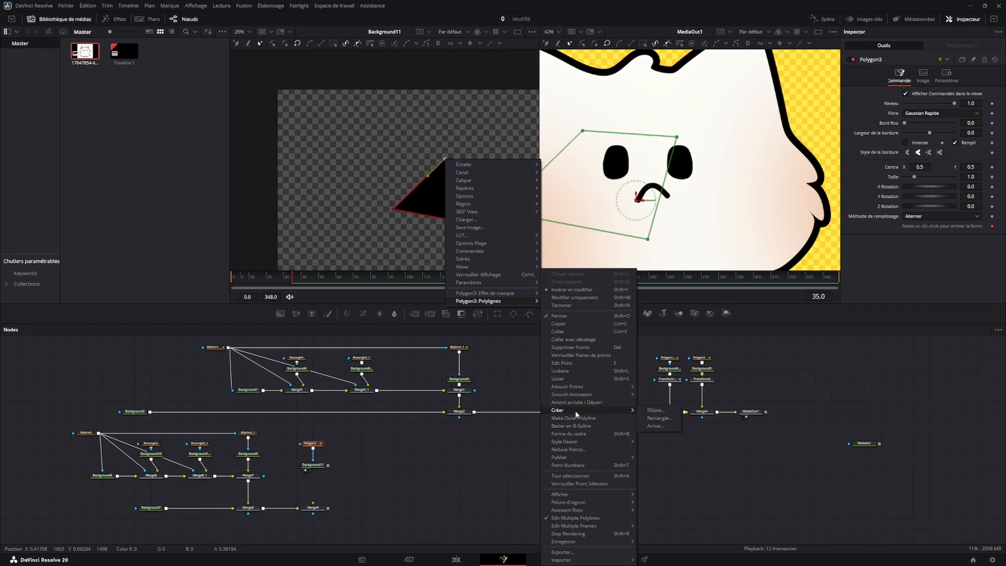
{"action": "left_click", "coordinate": [657, 412]}
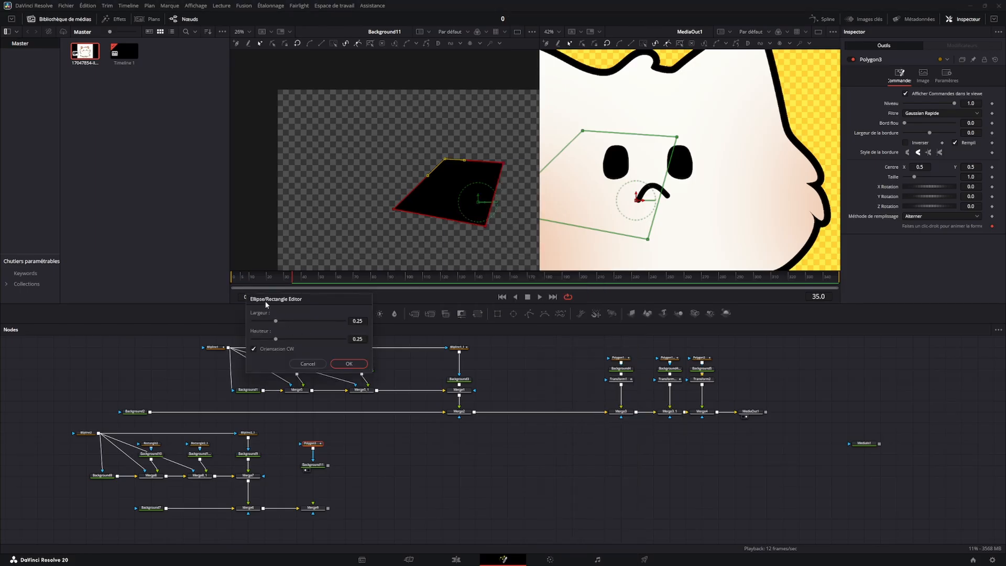
{"action": "left_click", "coordinate": [348, 363]}
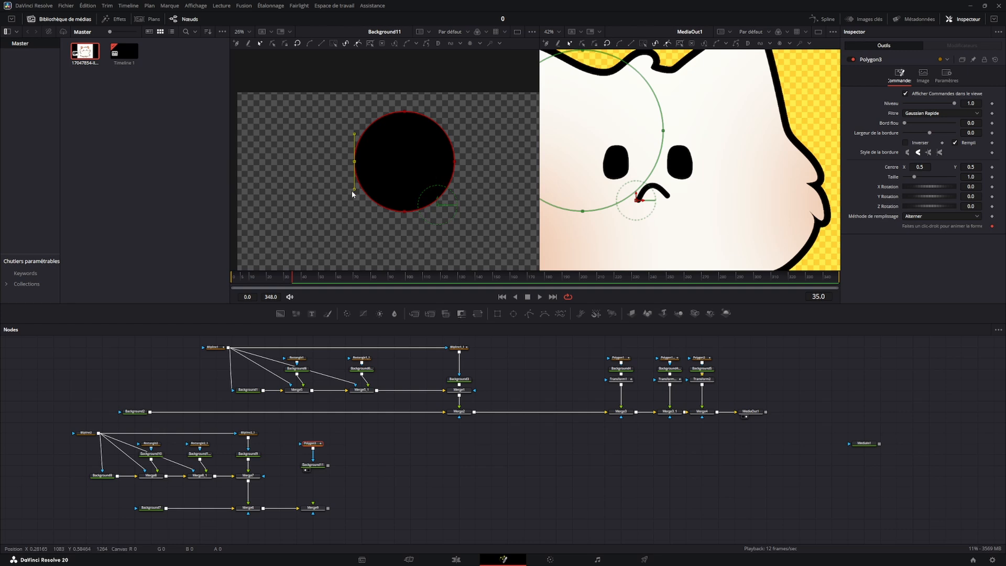
Reshape the lower half of the circle by lengthening the left point's lower handle and angling the right point's lower handle inward.
{"action": "left_click_drag", "start_coordinate": [353, 190], "coordinate": [350, 211]}
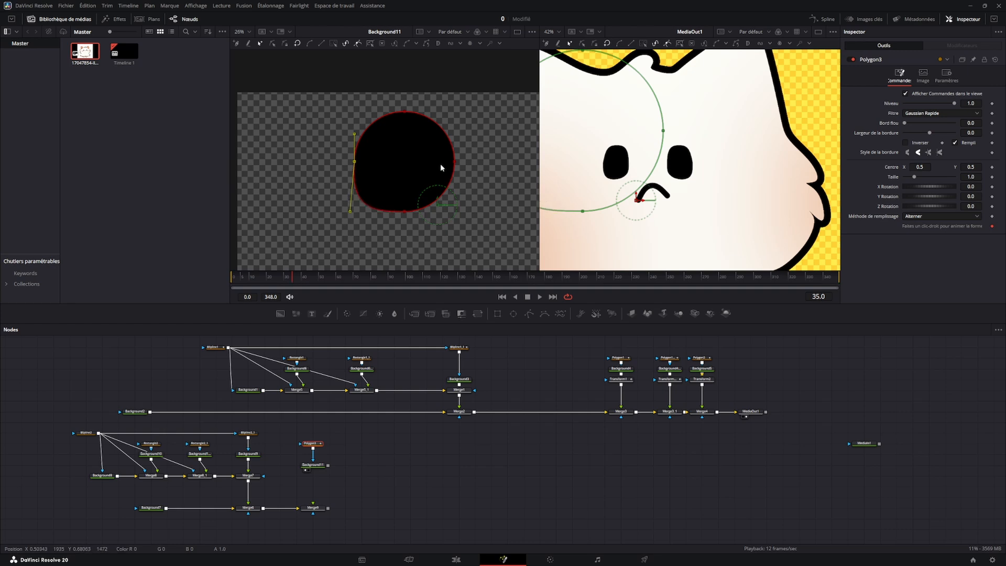
{"action": "left_click", "coordinate": [454, 162]}
{"action": "key", "text": "shift+l"}
{"action": "key", "text": "ctrl+z"}
{"action": "key", "text": "ctrl+z"}
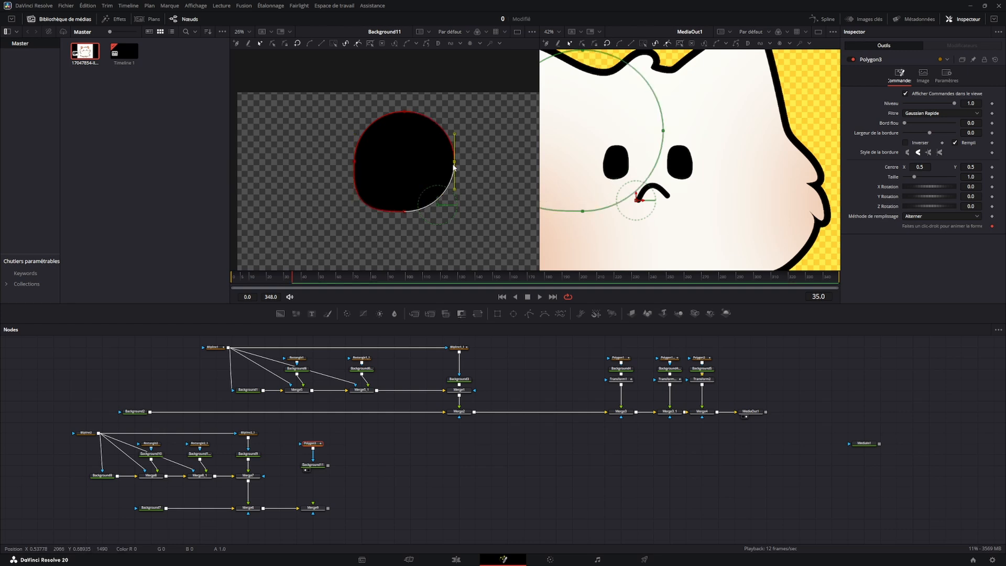
{"action": "mouse_move", "coordinate": [453, 191]}
{"action": "left_mouse_down"}
{"action": "mouse_move", "coordinate": [445, 219]}
{"action": "mouse_move", "coordinate": [455, 192]}
{"action": "mouse_move", "coordinate": [457, 200]}
{"action": "mouse_move", "coordinate": [445, 199]}
{"action": "left_mouse_up"}
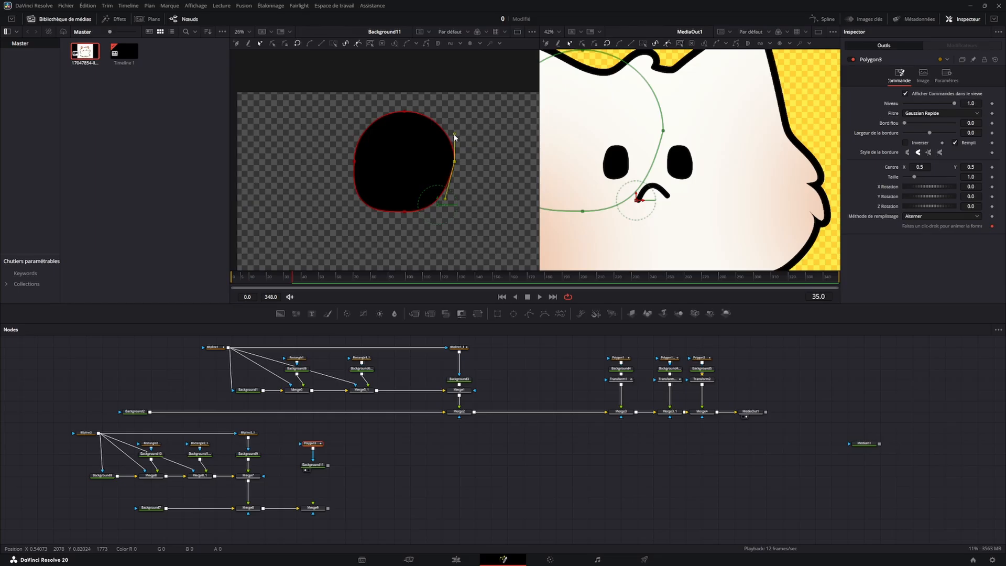
Angle the right point's upper handle towards the top of the shape so the upper right edge slopes inward.
{"action": "left_click", "coordinate": [454, 162]}
{"action": "left_click", "coordinate": [454, 162]}
{"action": "left_click_drag", "start_coordinate": [454, 135], "coordinate": [380, 116]}
{"action": "left_click", "coordinate": [404, 112]}
{"action": "left_click", "coordinate": [483, 187]}
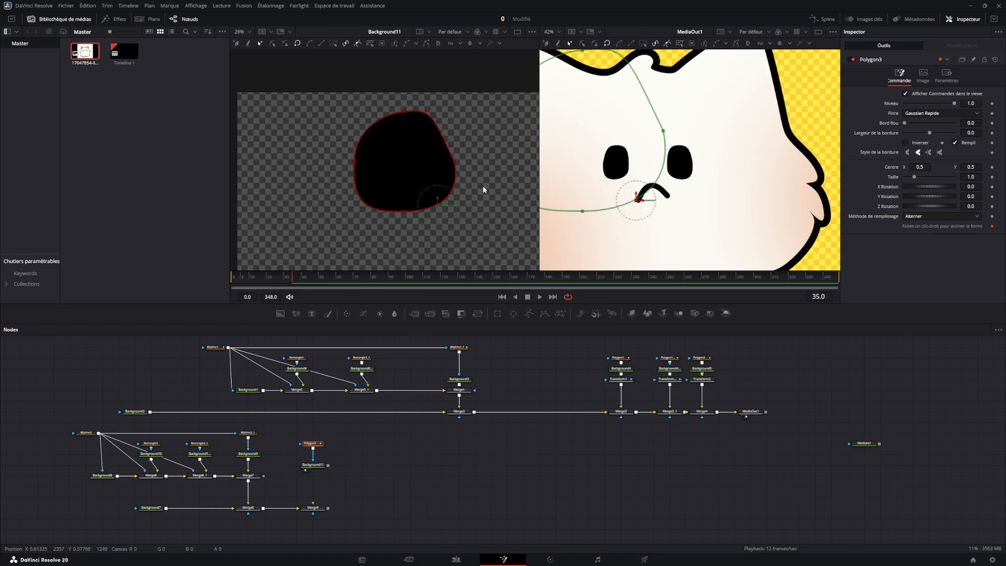
Narrow the mask into a tall oval by moving its left and right points inward, and adjust the right point's upper handle.
{"action": "left_click_drag", "start_coordinate": [355, 164], "coordinate": [373, 163]}
{"action": "left_click_drag", "start_coordinate": [454, 162], "coordinate": [448, 162]}
{"action": "left_click_drag", "start_coordinate": [427, 118], "coordinate": [436, 112]}
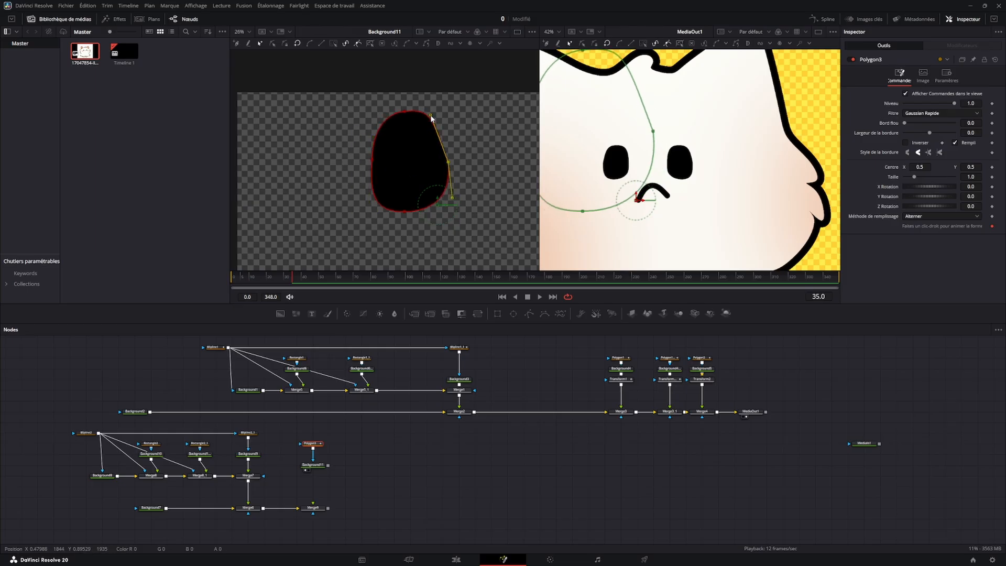
Connect Background11's output to Merge9 as foreground, and view Merge9 to see the oval over the cat head.
{"action": "left_click", "coordinate": [314, 466]}
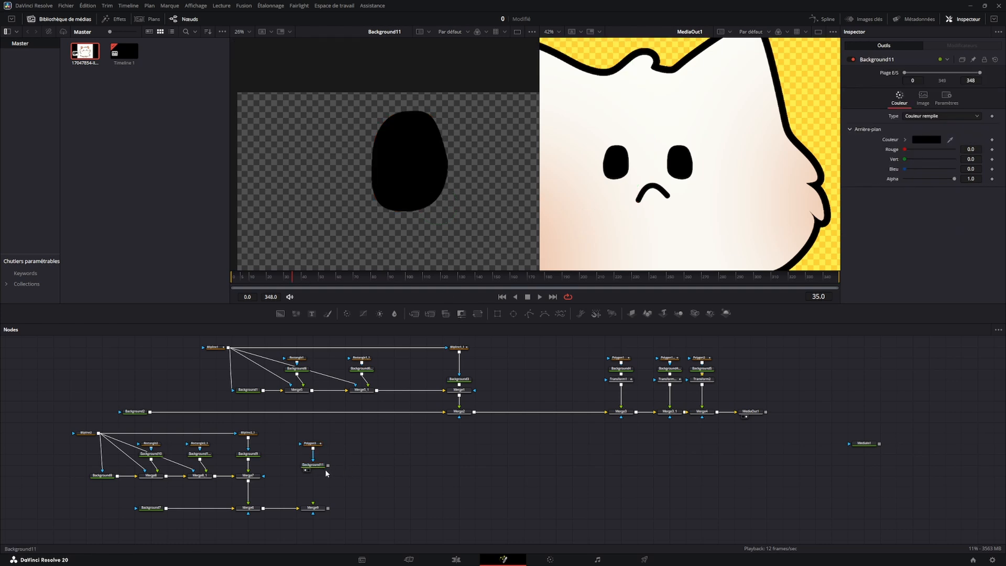
{"action": "left_click_drag", "start_coordinate": [327, 465], "coordinate": [313, 506]}
{"action": "left_click", "coordinate": [305, 513]}
{"action": "scroll", "coordinate": [398, 173], "scroll_direction": "down", "scroll_amount": 2}
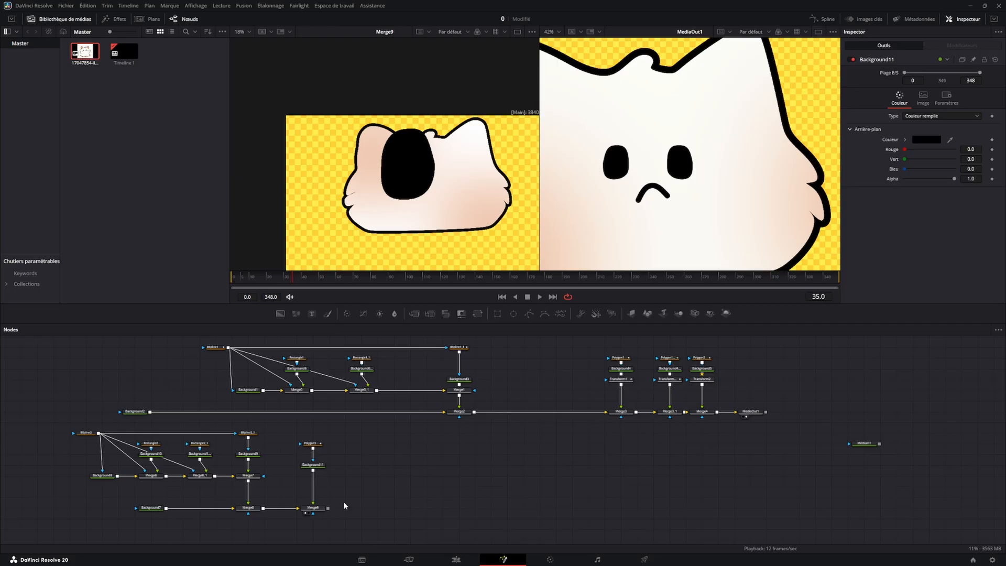
Try scaling the black oval down to about 0.3 in Merge9, and undo the resize.
{"action": "left_click", "coordinate": [318, 508]}
{"action": "left_click_drag", "start_coordinate": [496, 249], "coordinate": [430, 194]}
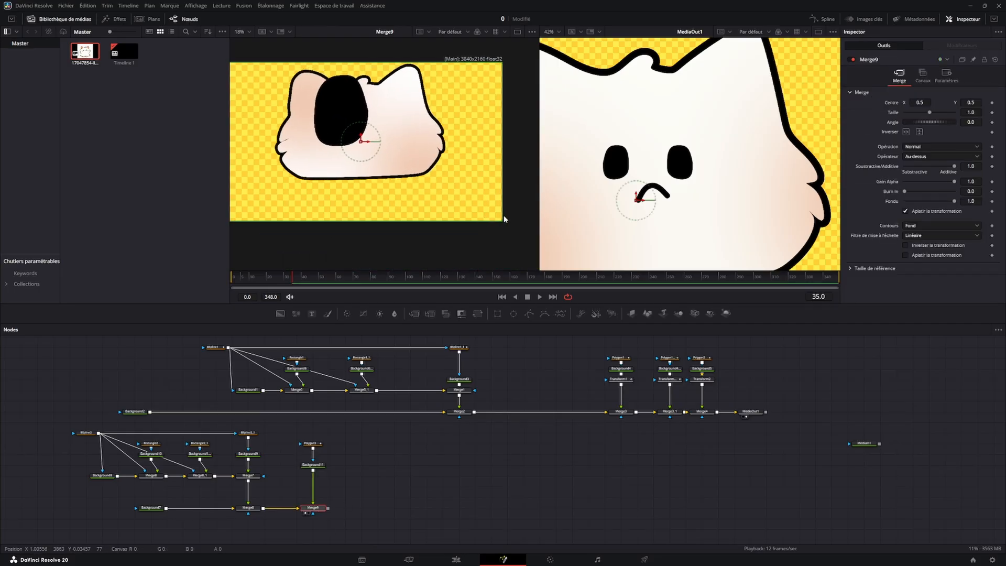
{"action": "left_click_drag", "start_coordinate": [500, 217], "coordinate": [399, 161]}
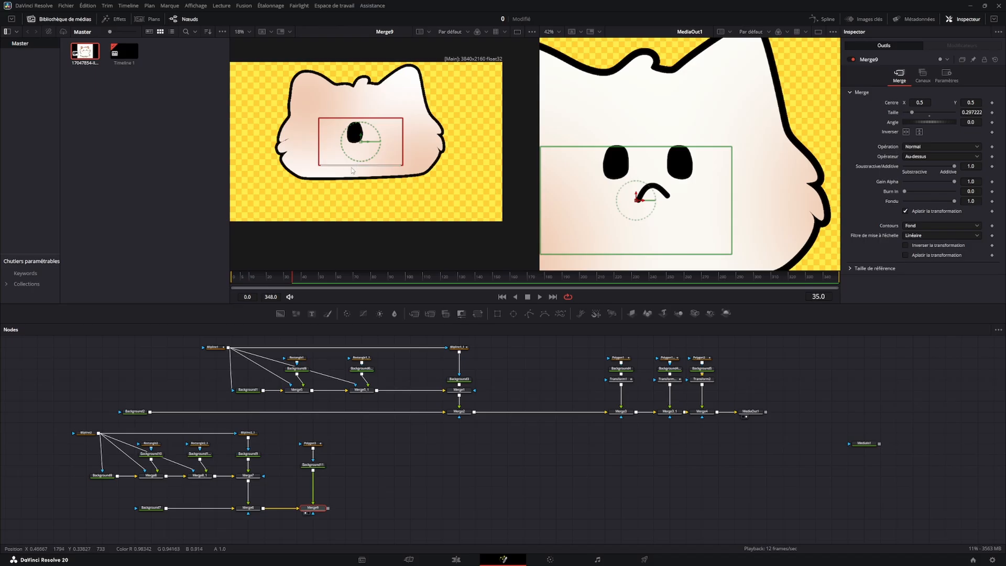
{"action": "key", "text": "ctrl+z"}
{"action": "scroll", "coordinate": [387, 167], "scroll_direction": "down", "scroll_amount": 2}
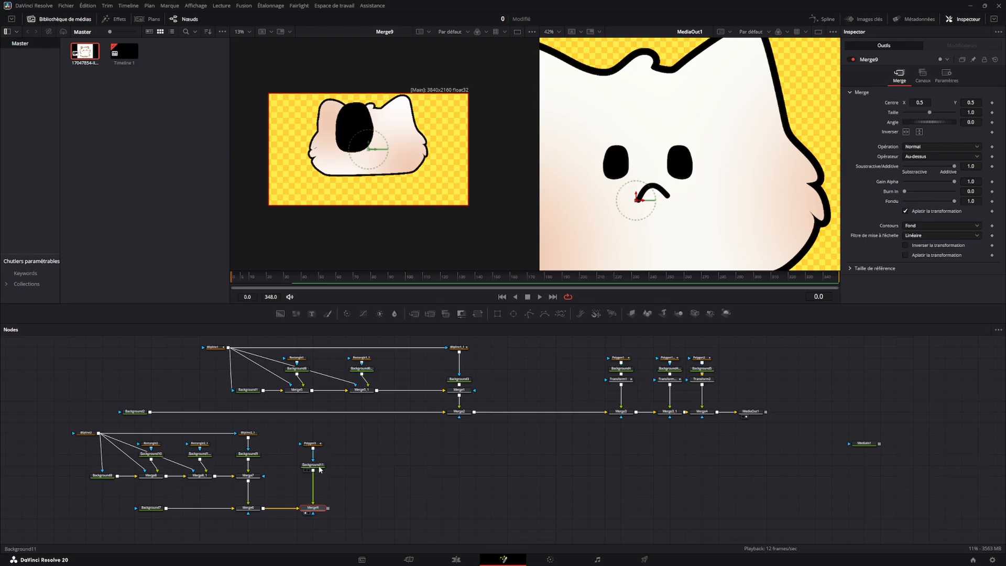
Insert a Transform node between Background11 and Merge9, and move the oval towards the head's right side, to a centre of about 0.712, 0.413.
{"action": "left_click", "coordinate": [379, 485]}
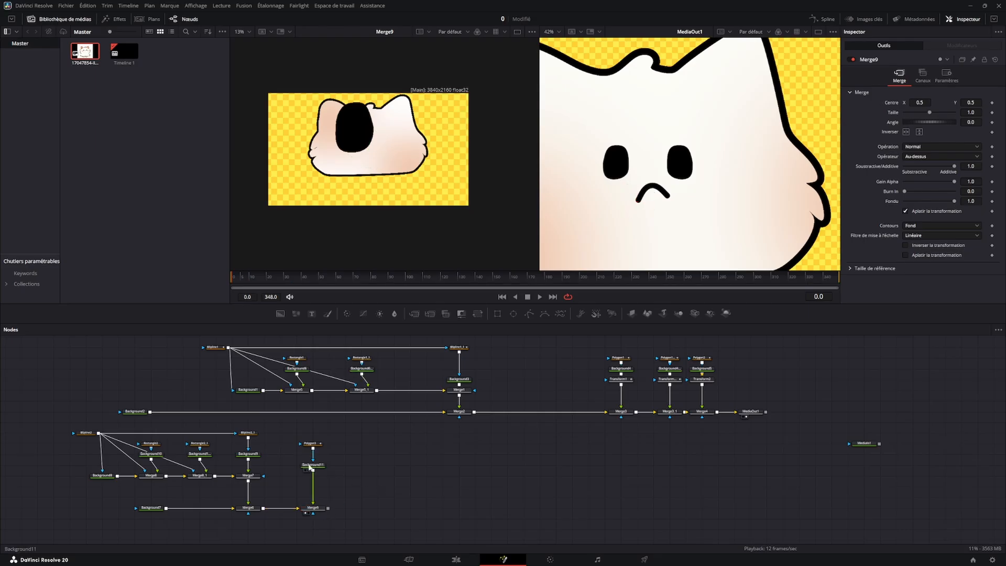
{"action": "left_click", "coordinate": [312, 465]}
{"action": "left_click", "coordinate": [477, 314]}
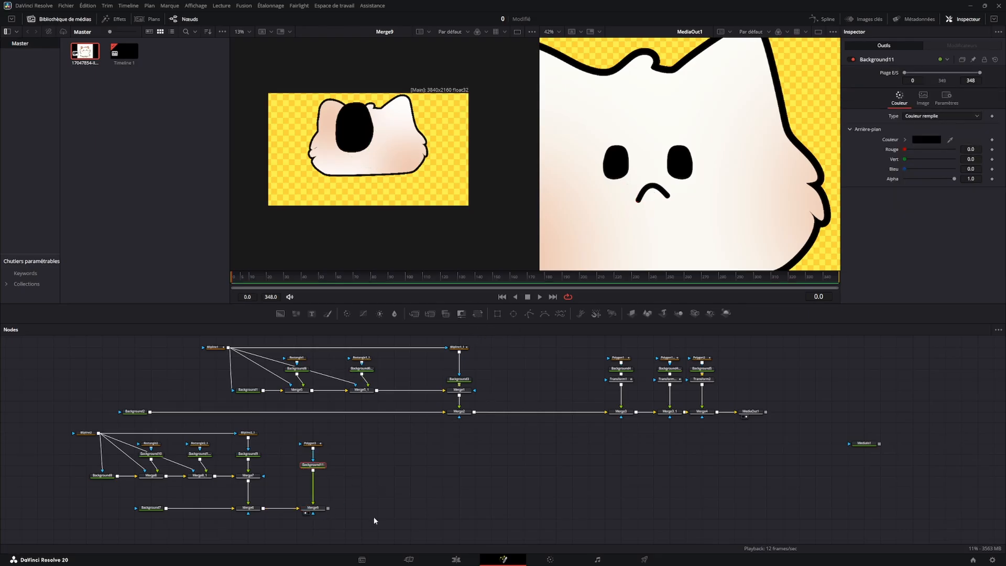
{"action": "mouse_move", "coordinate": [309, 476]}
{"action": "left_mouse_down"}
{"action": "mouse_move", "coordinate": [320, 481]}
{"action": "mouse_move", "coordinate": [314, 486]}
{"action": "left_mouse_up"}
{"action": "left_click_drag", "start_coordinate": [367, 153], "coordinate": [410, 162]}
Try resizing the oval freehand with Transform3, shrinking it to about 0.39 and enlarging it to about 0.87.
{"action": "left_click", "coordinate": [313, 508]}
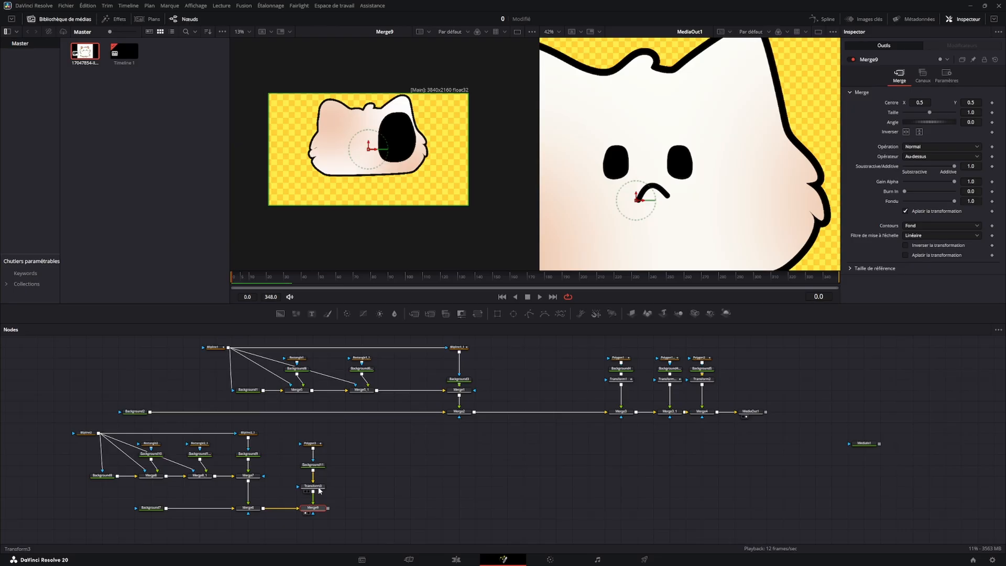
{"action": "left_click", "coordinate": [320, 489]}
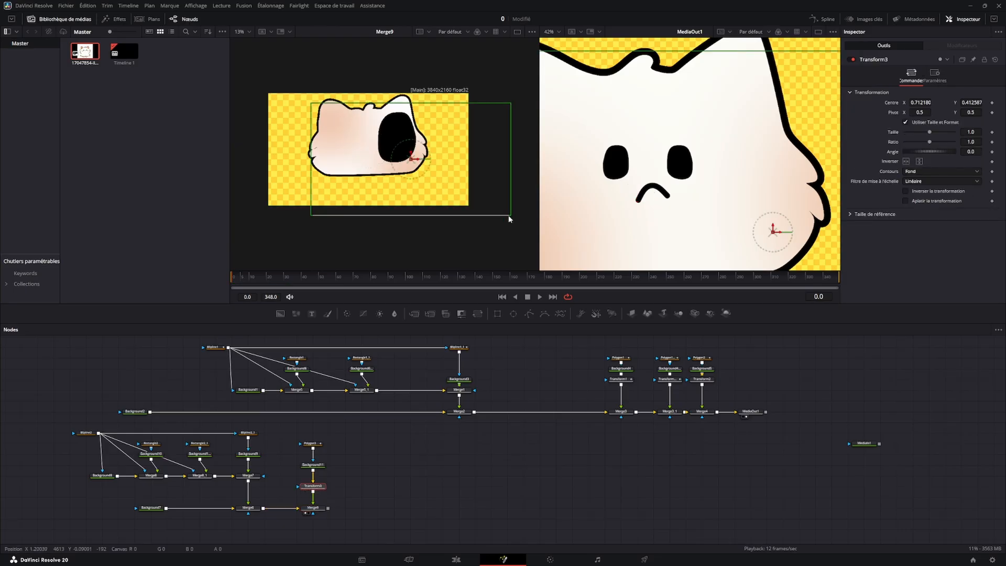
{"action": "left_click_drag", "start_coordinate": [511, 218], "coordinate": [451, 180]}
{"action": "scroll", "coordinate": [406, 225], "scroll_direction": "up", "scroll_amount": 3}
{"action": "left_click_drag", "start_coordinate": [494, 125], "coordinate": [440, 242]}
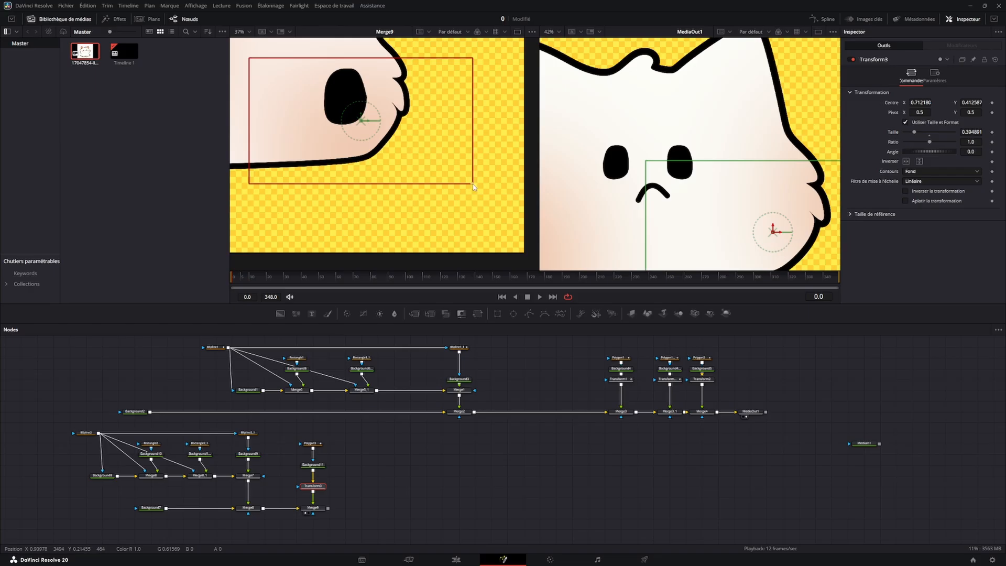
{"action": "left_click_drag", "start_coordinate": [472, 185], "coordinate": [608, 195]}
{"action": "scroll", "coordinate": [329, 167], "scroll_direction": "down", "scroll_amount": 2}
{"action": "left_click_drag", "start_coordinate": [328, 167], "coordinate": [422, 194]}
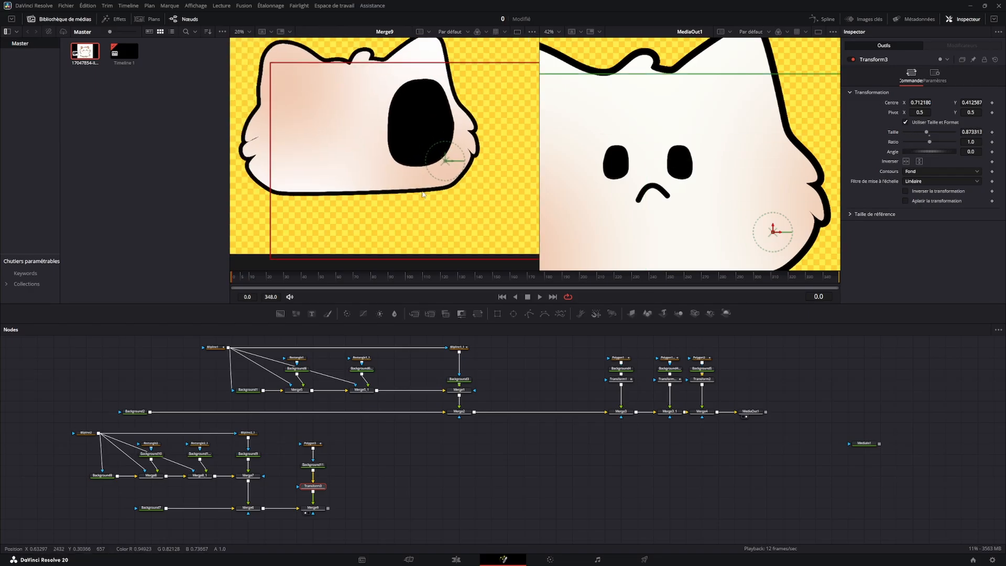
{"action": "scroll", "coordinate": [422, 194], "scroll_direction": "down", "scroll_amount": 2}
Turn off "Utiliser Taille et Format" in Transform3 for separate X and Y sizes, and bring both sizes back to 1.0.
{"action": "mouse_move", "coordinate": [926, 132]}
{"action": "left_mouse_down"}
{"action": "mouse_move", "coordinate": [936, 133]}
{"action": "mouse_move", "coordinate": [916, 134]}
{"action": "mouse_move", "coordinate": [922, 142]}
{"action": "mouse_move", "coordinate": [939, 141]}
{"action": "left_mouse_up"}
{"action": "left_click", "coordinate": [905, 122]}
{"action": "key", "text": "ctrl+z"}
{"action": "key", "text": "ctrl+z"}
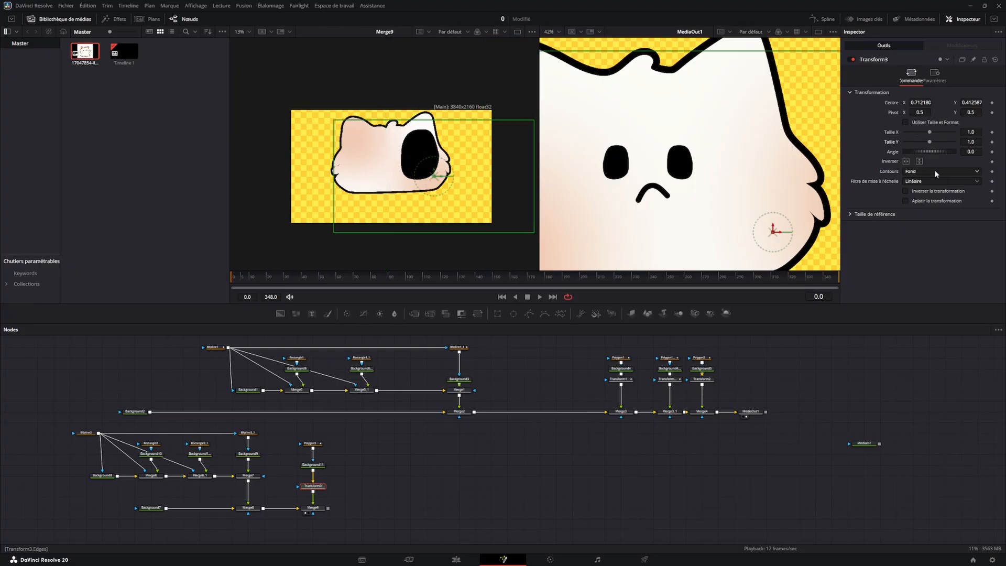
Turn "Utiliser Taille et Format" back on in Transform3 and shrink the oval to a size of about 0.34.
{"action": "left_click", "coordinate": [905, 122]}
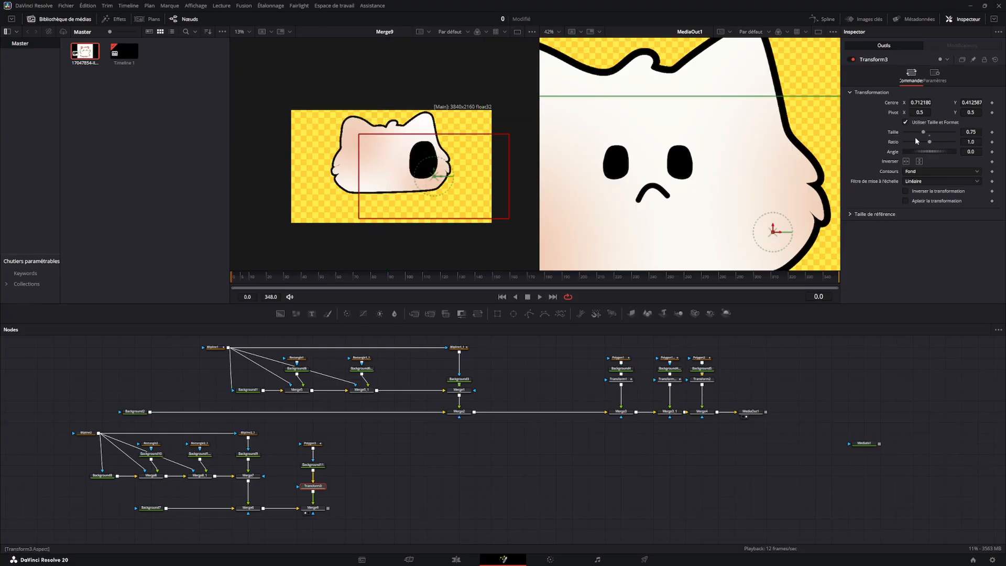
{"action": "left_click_drag", "start_coordinate": [924, 134], "coordinate": [913, 135]}
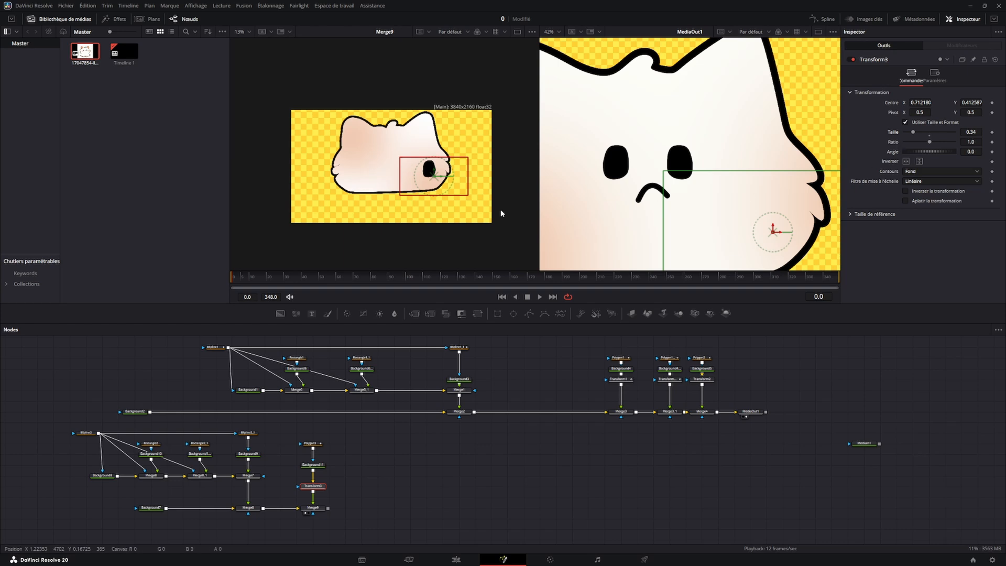
Try moving the oval off the head to a centre of about 0.914, 0.116, and reset the centre to default.
{"action": "left_click", "coordinate": [916, 102]}
{"action": "left_click_drag", "start_coordinate": [435, 177], "coordinate": [474, 210]}
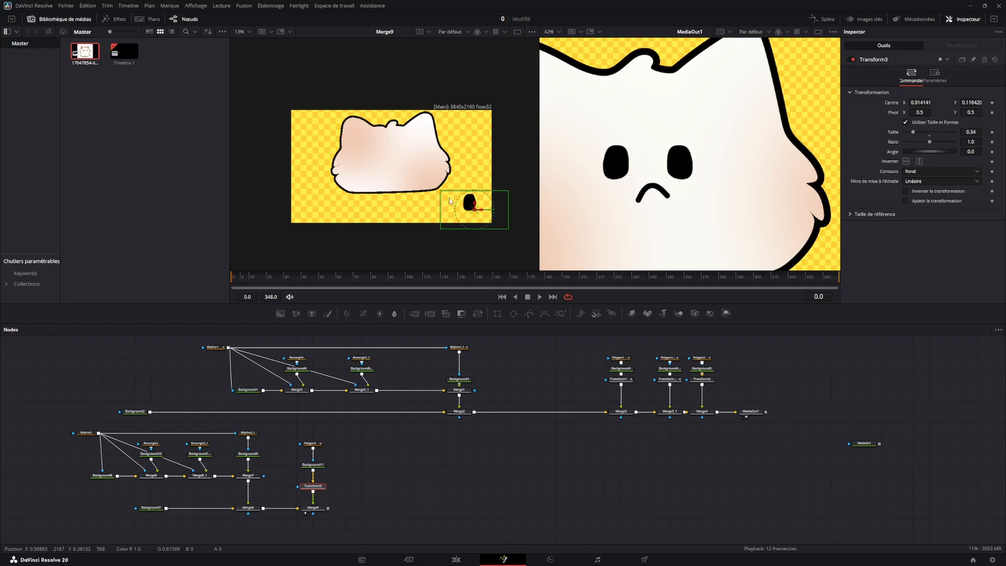
{"action": "right_click", "coordinate": [894, 107]}
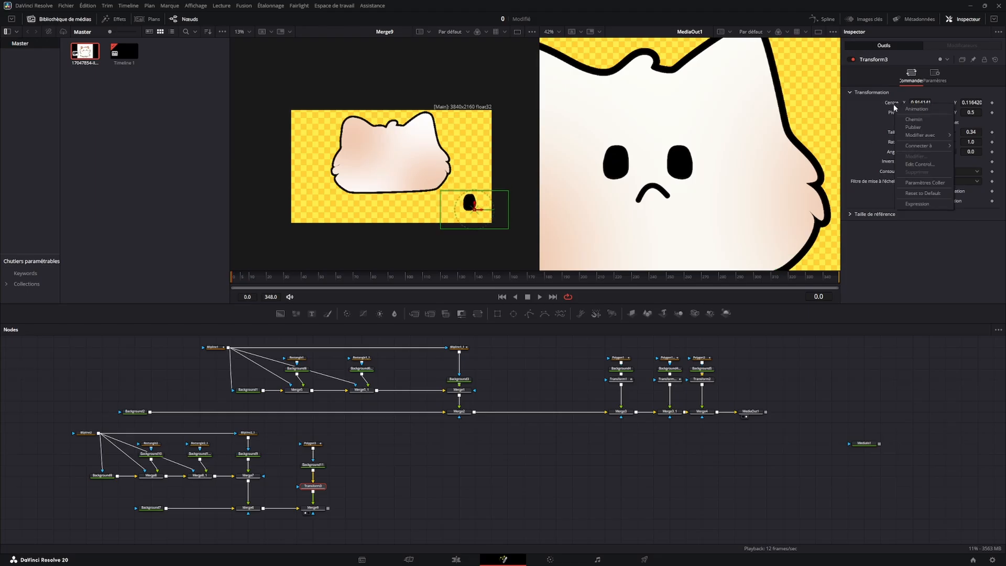
{"action": "left_click", "coordinate": [922, 193]}
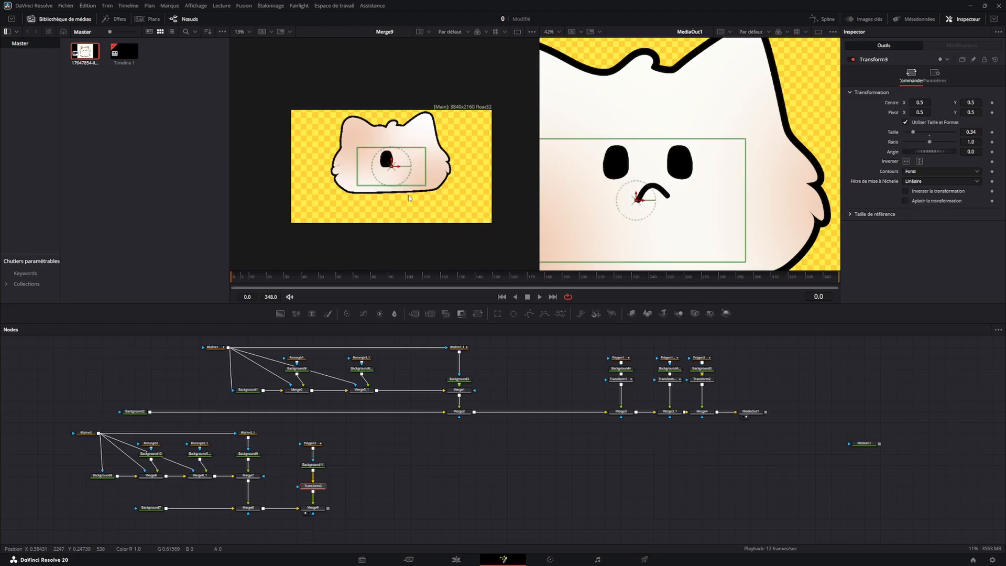
Shrink the oval to a size of 0.22 and place it as the left eye at a centre of about 0.472, 0.564.
{"action": "left_click_drag", "start_coordinate": [408, 185], "coordinate": [406, 179]}
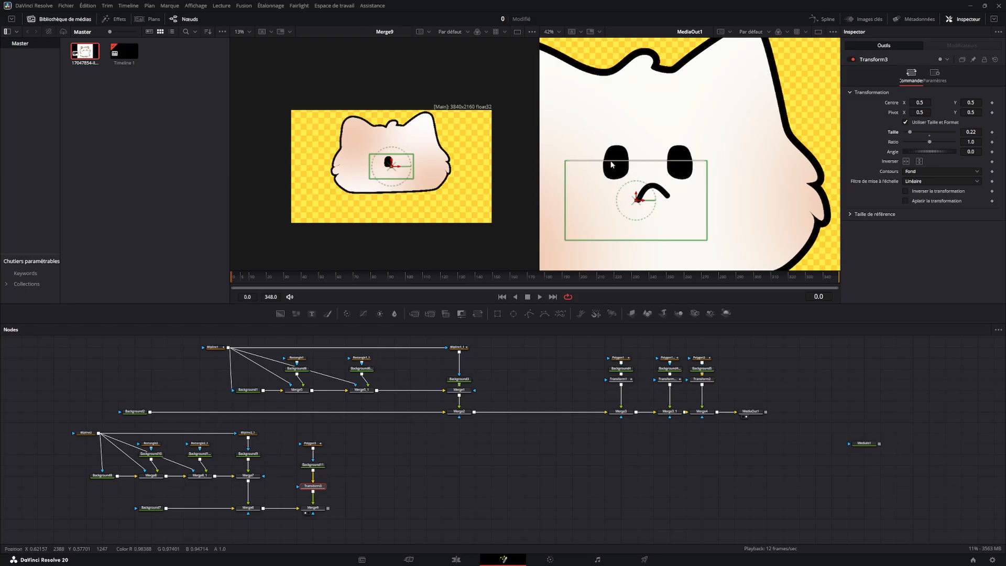
{"action": "scroll", "coordinate": [425, 158], "scroll_direction": "up", "scroll_amount": 5}
{"action": "left_click_drag", "start_coordinate": [382, 155], "coordinate": [417, 151]}
{"action": "scroll", "coordinate": [421, 181], "scroll_direction": "down", "scroll_amount": 5}
{"action": "right_click", "coordinate": [896, 104]}
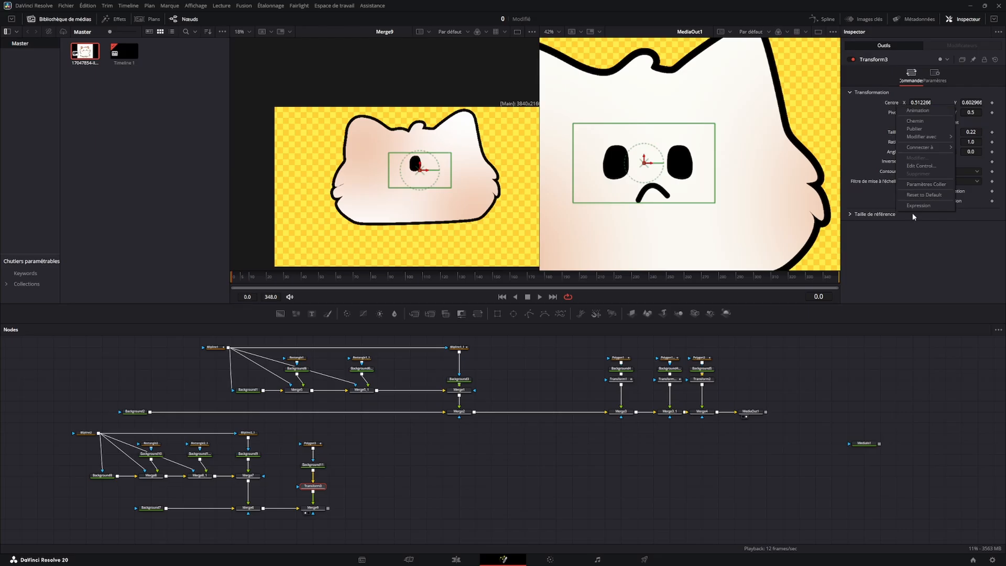
{"action": "left_click", "coordinate": [915, 196]}
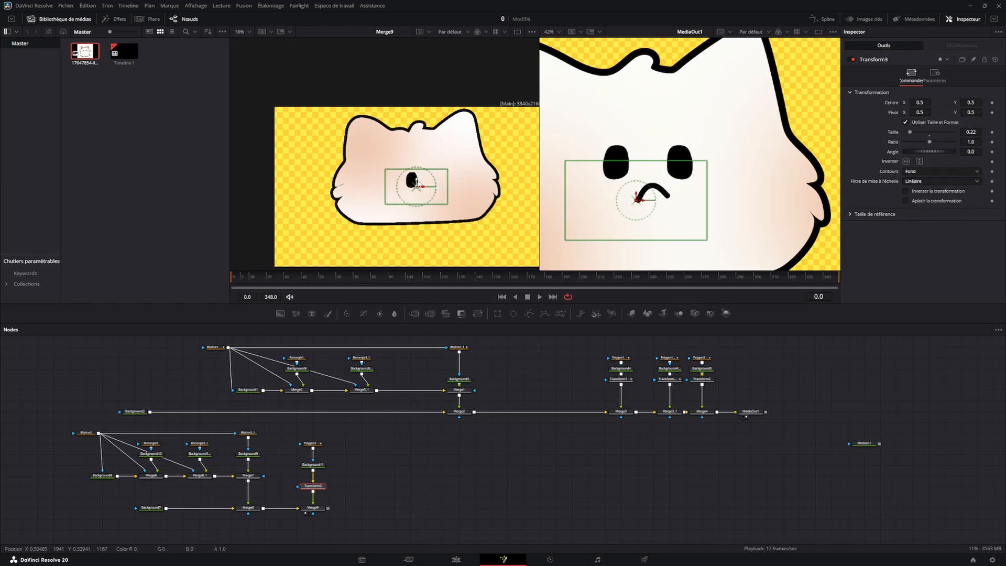
{"action": "left_click_drag", "start_coordinate": [417, 182], "coordinate": [396, 178]}
{"action": "scroll", "coordinate": [409, 176], "scroll_direction": "up", "scroll_amount": 2}
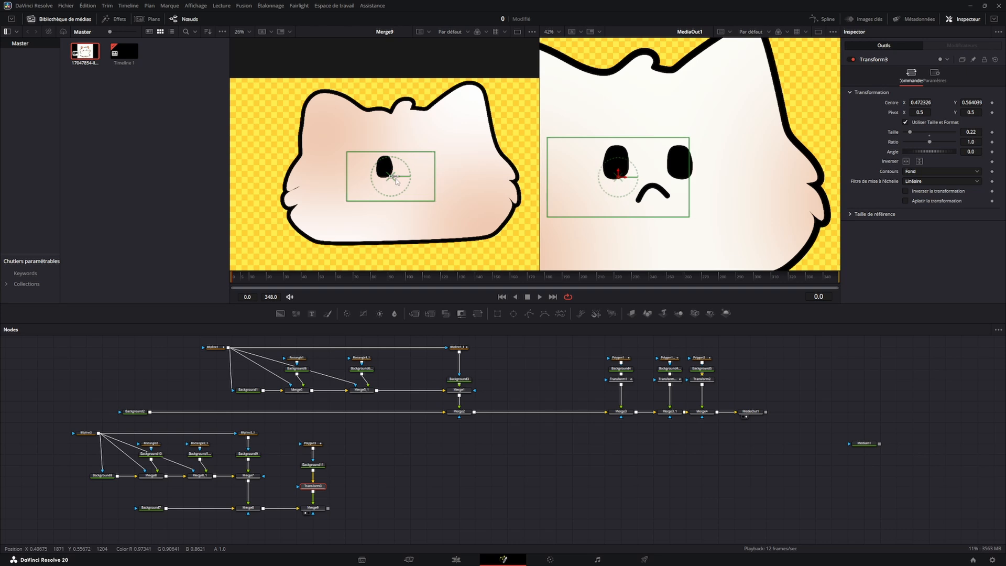
{"action": "scroll", "coordinate": [396, 179], "scroll_direction": "up", "scroll_amount": 5}
Select Merge9 and widen its viewer to check the left eye against the whole head.
{"action": "left_click", "coordinate": [320, 509]}
{"action": "scroll", "coordinate": [464, 202], "scroll_direction": "down", "scroll_amount": 4}
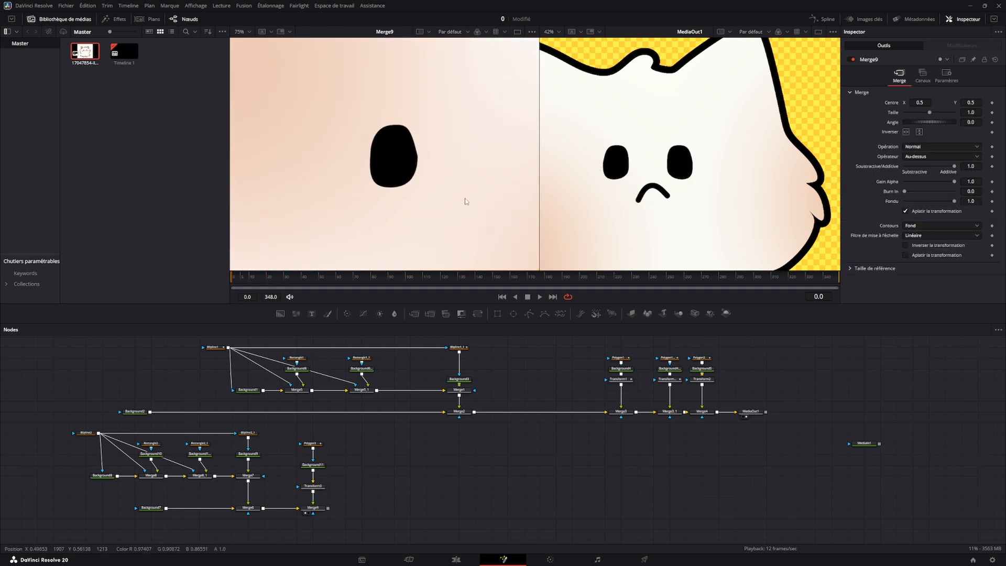
{"action": "left_click_drag", "start_coordinate": [540, 124], "coordinate": [693, 123]}
{"action": "scroll", "coordinate": [480, 168], "scroll_direction": "up", "scroll_amount": 2}
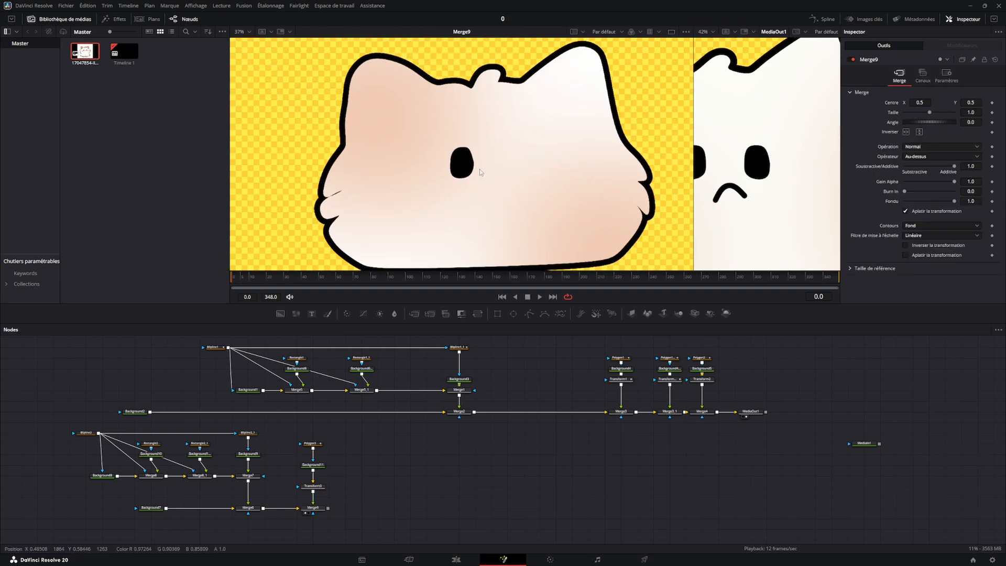
{"action": "scroll", "coordinate": [482, 163], "scroll_direction": "down", "scroll_amount": 7}
{"action": "scroll", "coordinate": [485, 159], "scroll_direction": "up", "scroll_amount": 4}
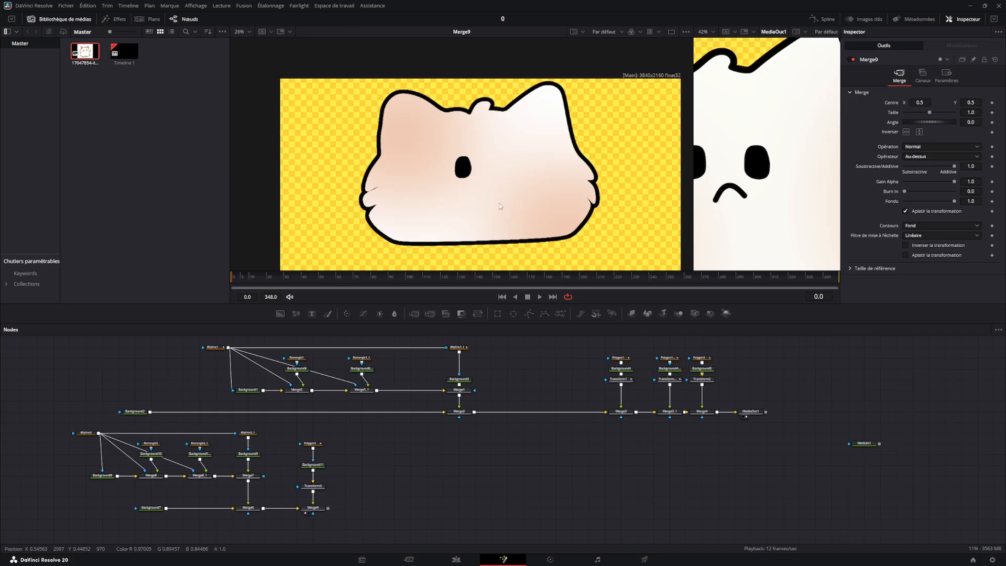
Duplicate the eye's Polygon3, Background11, Transform3 and Merge9 nodes, and connect Merge9's output to the copied Merge9_1.
{"action": "left_click_drag", "start_coordinate": [347, 436], "coordinate": [309, 534]}
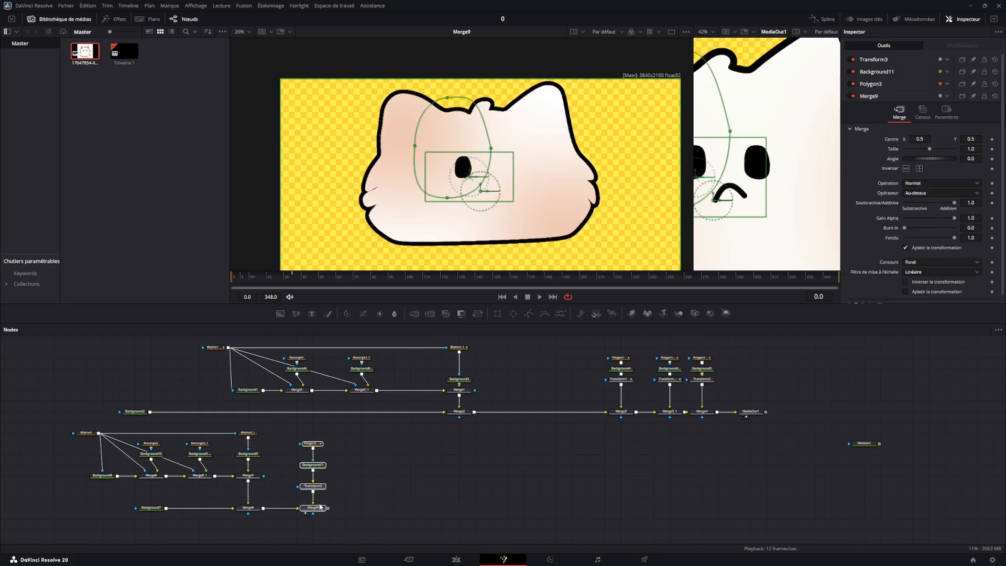
{"action": "scroll", "coordinate": [398, 496], "scroll_direction": "down", "scroll_amount": 1}
{"action": "key", "text": "ctrl+c"}
{"action": "key", "text": "ctrl+v"}
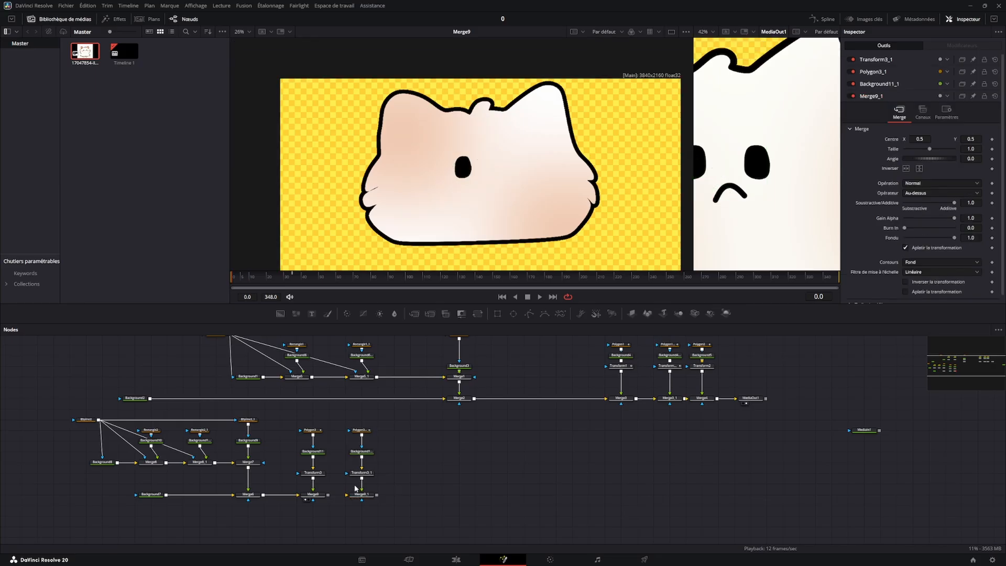
{"action": "left_click_drag", "start_coordinate": [327, 494], "coordinate": [346, 494]}
{"action": "scroll", "coordinate": [377, 518], "scroll_direction": "up", "scroll_amount": 1}
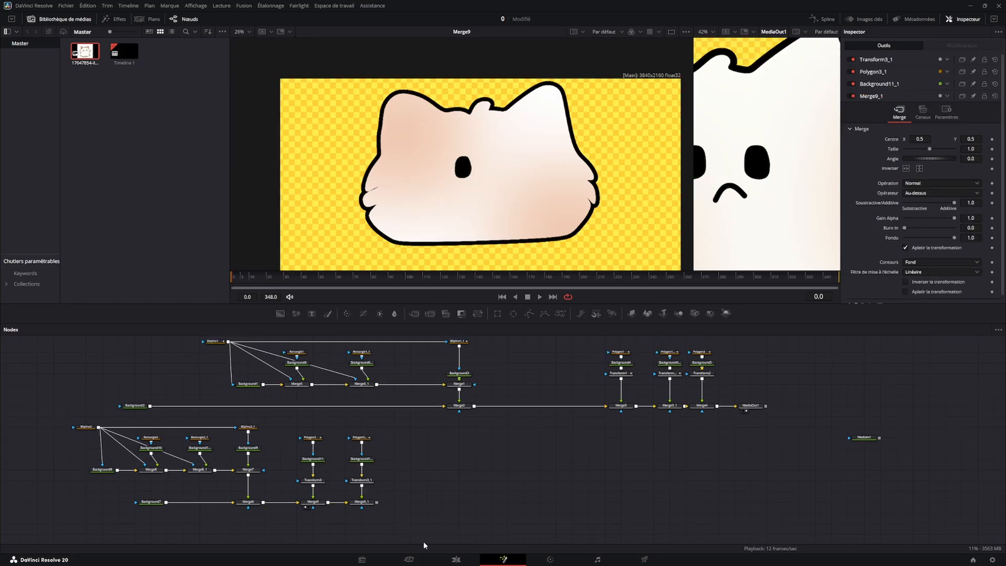
Move the copied eye to a centre of about 0.593, 0.564 with Transform3_1, and display Merge9_1 in the viewer.
{"action": "left_click", "coordinate": [362, 480]}
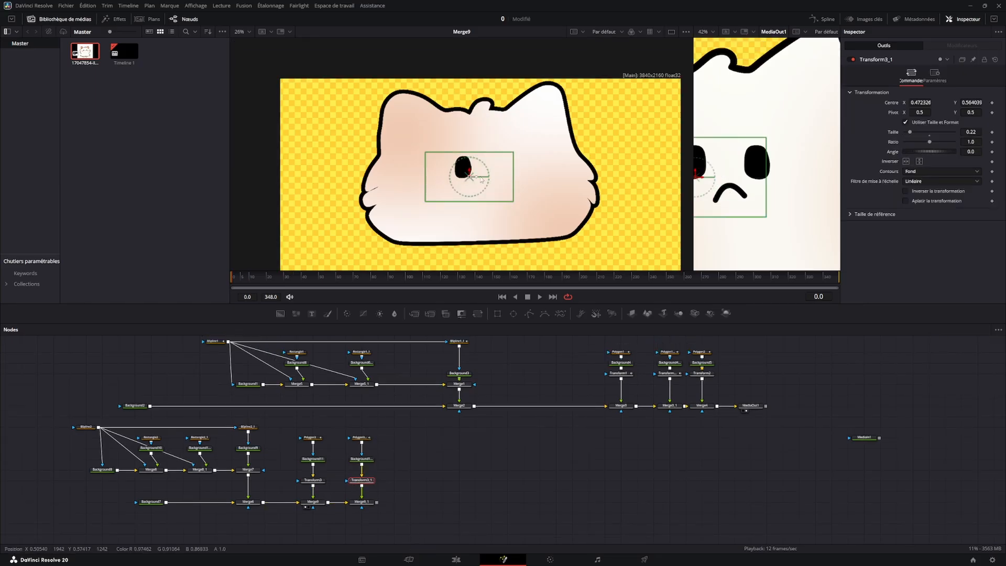
{"action": "left_click_drag", "start_coordinate": [478, 179], "coordinate": [526, 179]}
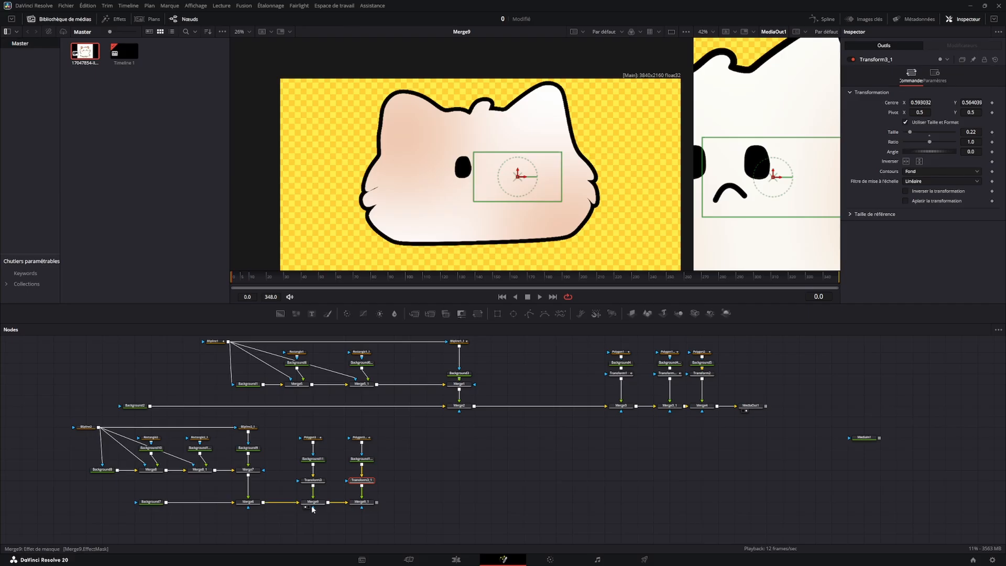
{"action": "left_click", "coordinate": [356, 507]}
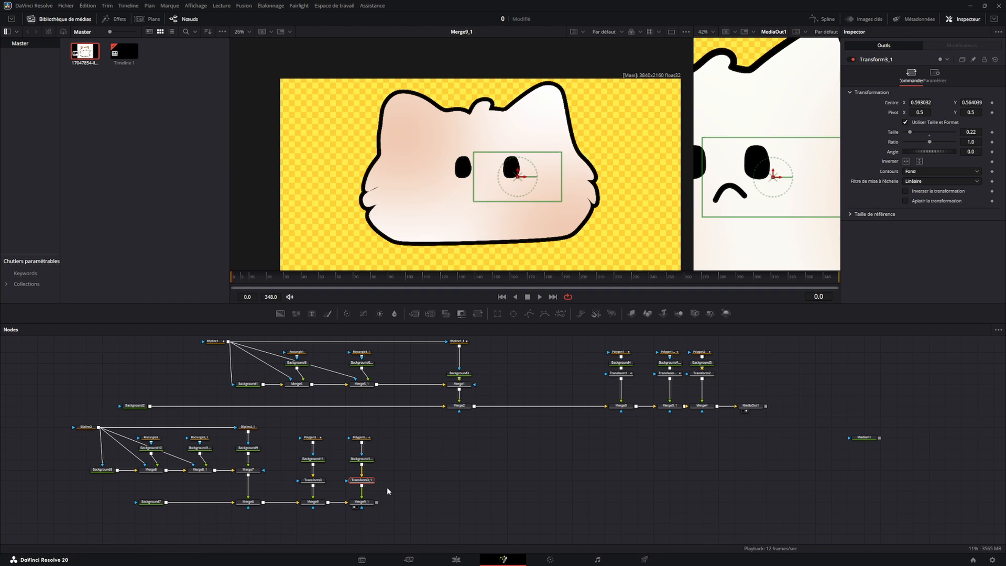
{"action": "left_click", "coordinate": [355, 507]}
{"action": "left_click", "coordinate": [355, 507]}
{"action": "left_click", "coordinate": [375, 507]}
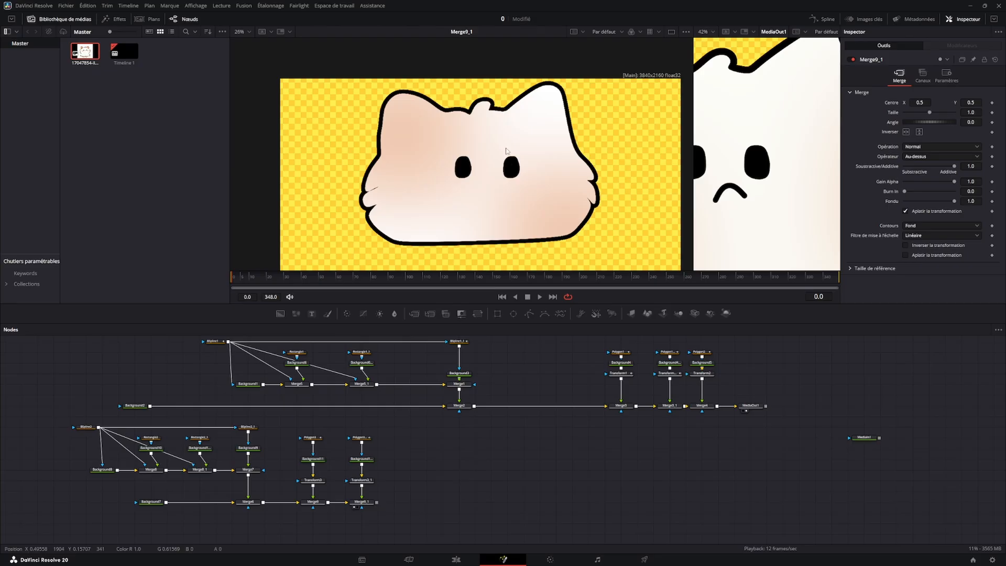
Try flipping the right eye horizontally and shifting its centre in Merge9_1, and undo both changes.
{"action": "scroll", "coordinate": [491, 155], "scroll_direction": "up", "scroll_amount": 5}
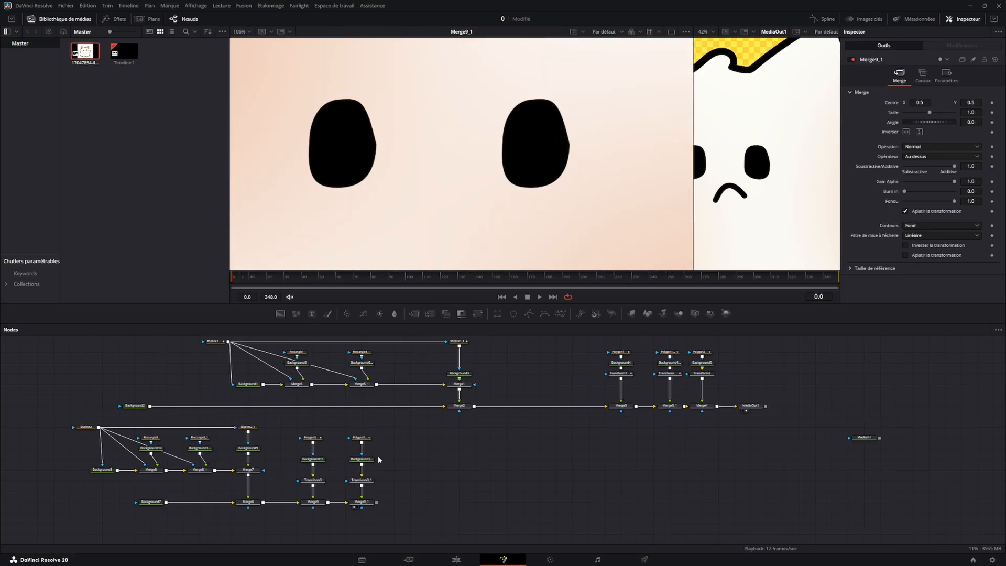
{"action": "left_click", "coordinate": [365, 501]}
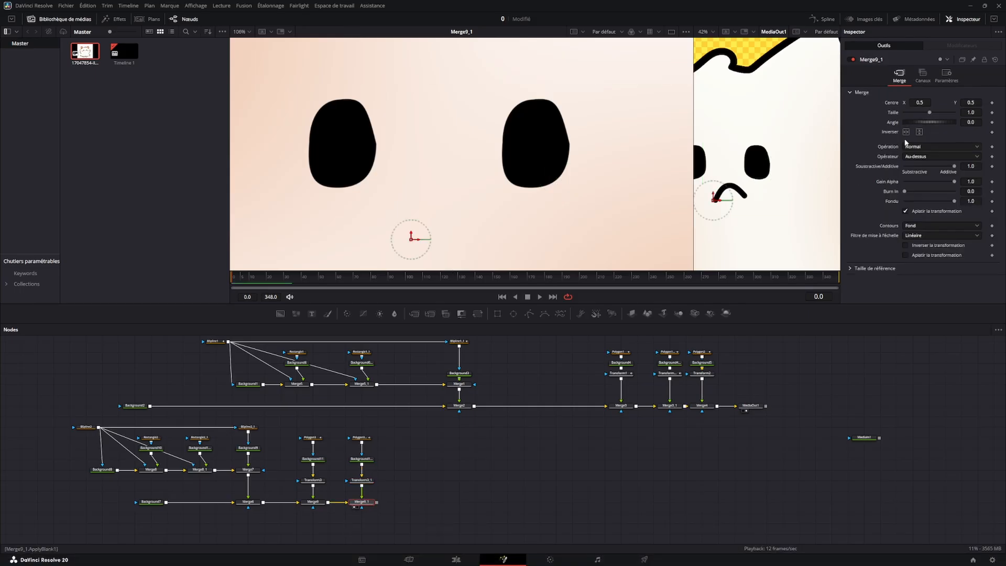
{"action": "left_click", "coordinate": [906, 132]}
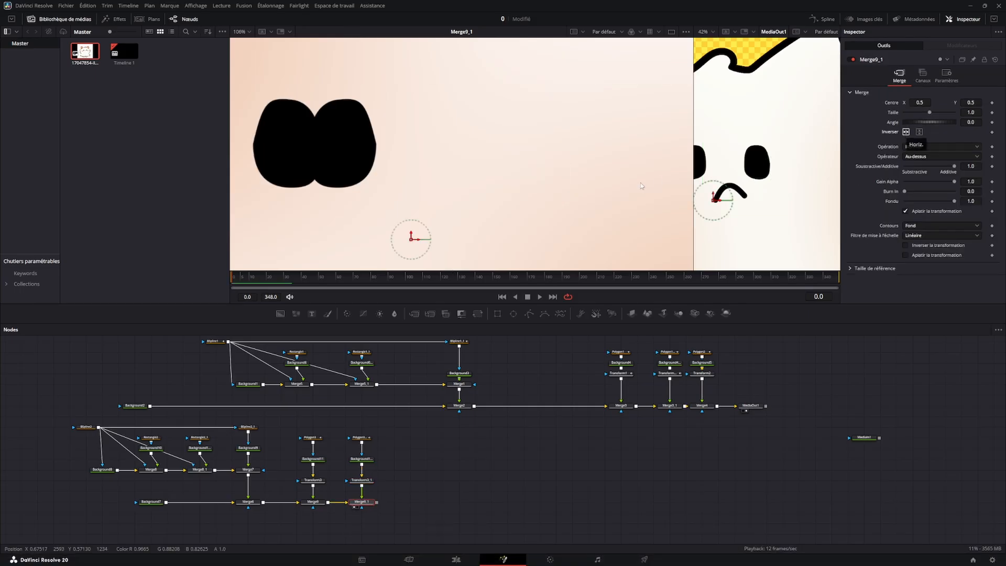
{"action": "key", "text": "ctrl+f"}
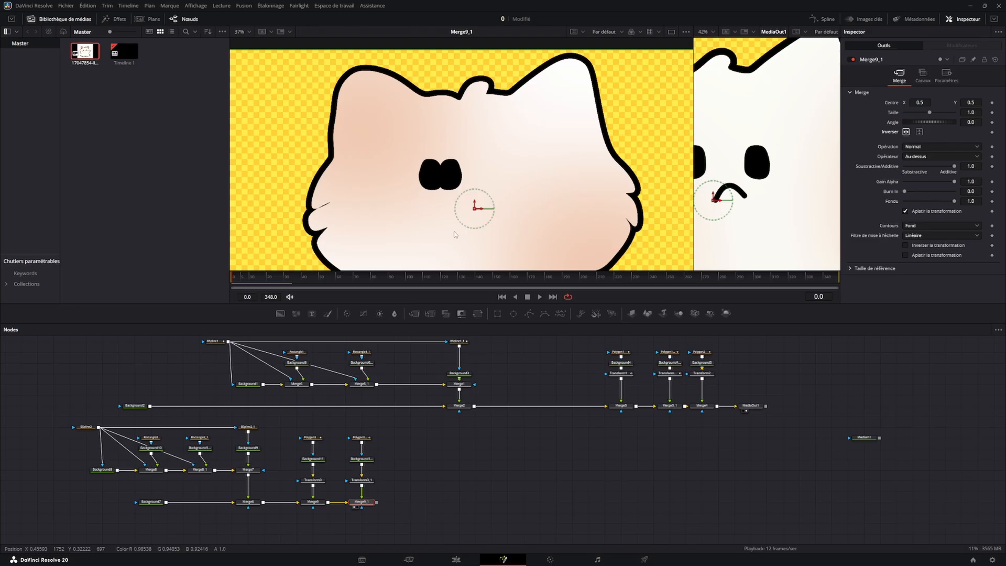
{"action": "scroll", "coordinate": [456, 227], "scroll_direction": "down", "scroll_amount": 3}
{"action": "scroll", "coordinate": [470, 225], "scroll_direction": "up", "scroll_amount": 3}
{"action": "left_click_drag", "start_coordinate": [455, 209], "coordinate": [464, 211]}
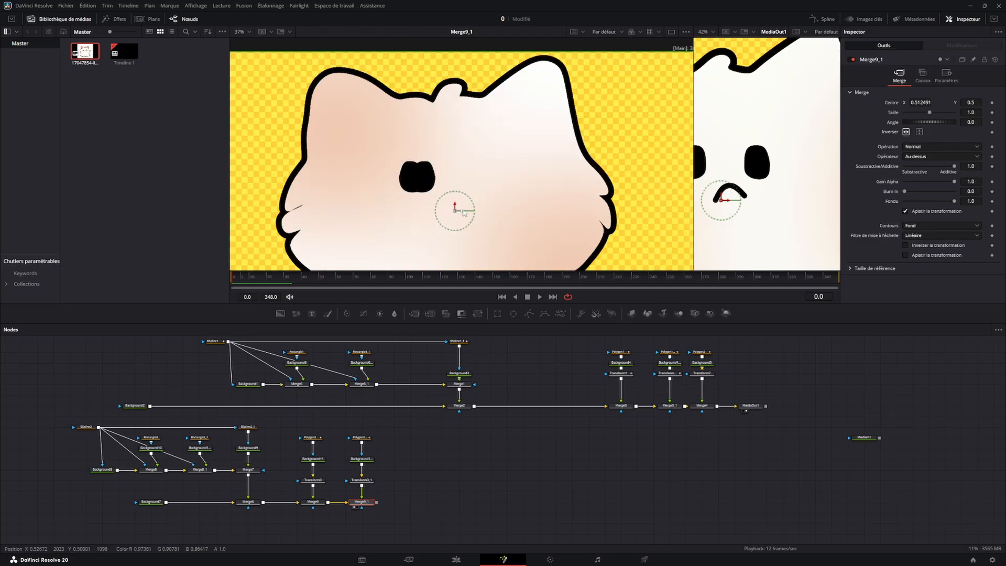
{"action": "key", "text": "ctrl+z"}
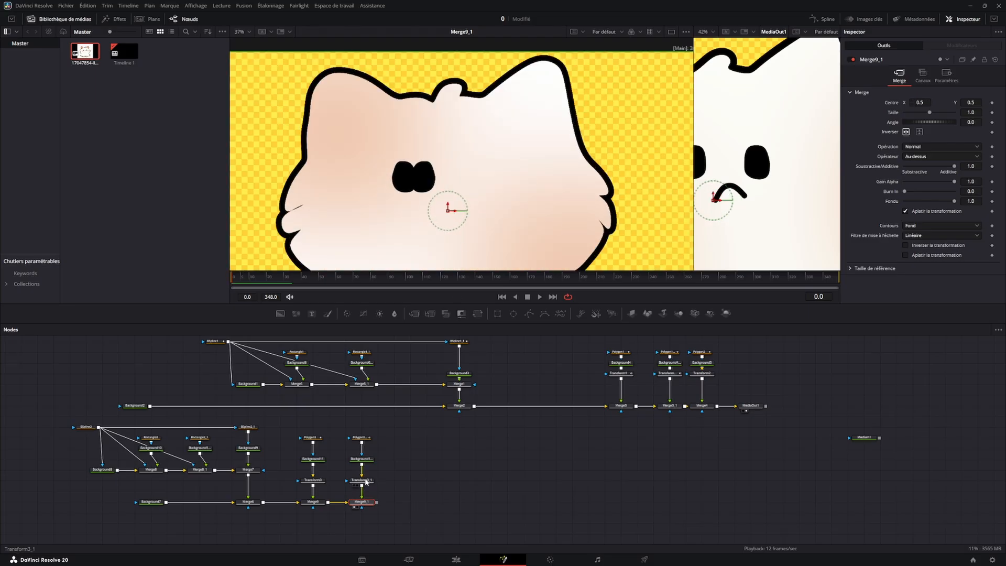
{"action": "left_click", "coordinate": [368, 483]}
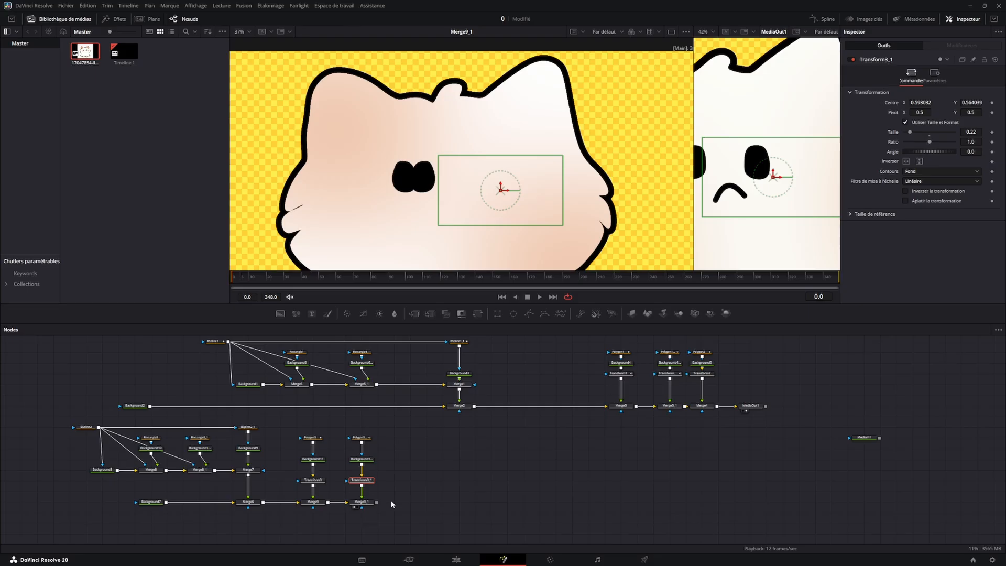
{"action": "left_click", "coordinate": [361, 501]}
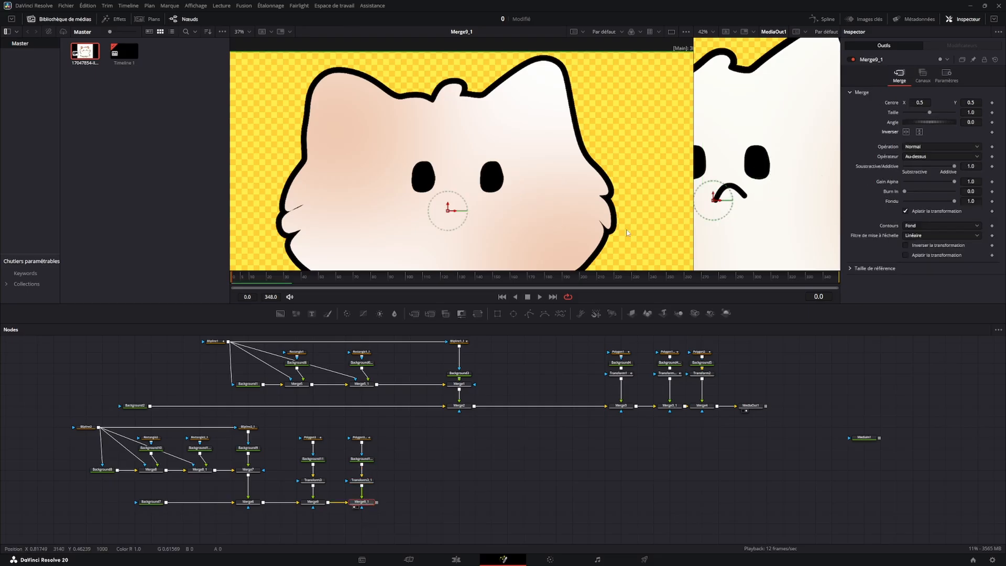
Flip the right eye horizontally in Transform3_1 and show Merge9_1 in the viewer.
{"action": "left_click", "coordinate": [365, 482]}
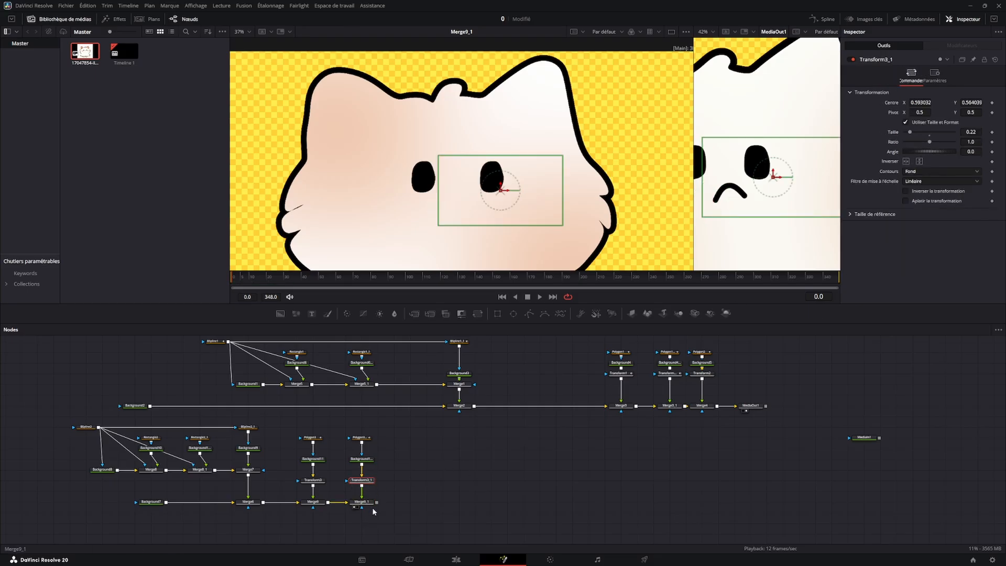
{"action": "left_click", "coordinate": [907, 162]}
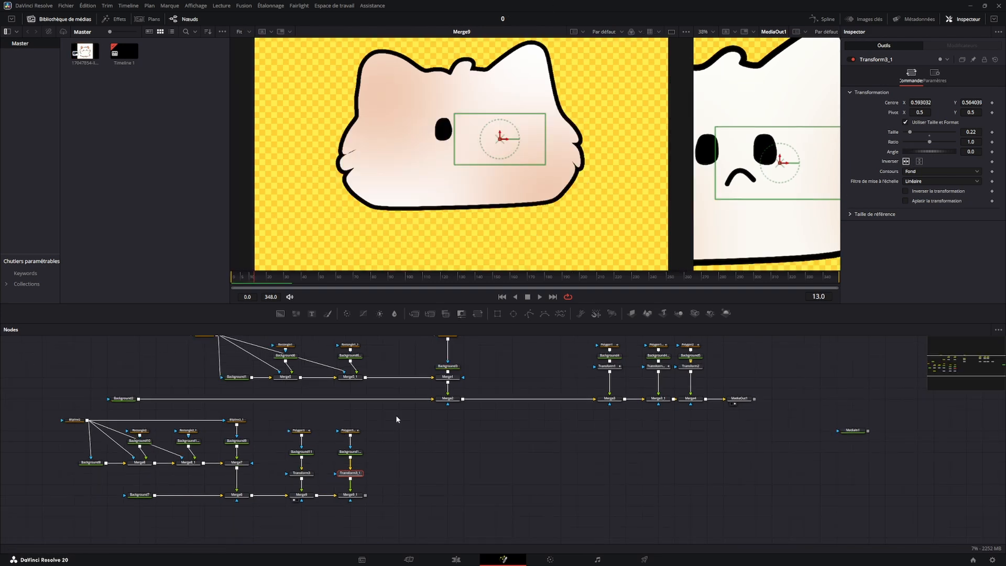
{"action": "left_click_drag", "start_coordinate": [356, 496], "coordinate": [485, 112]}
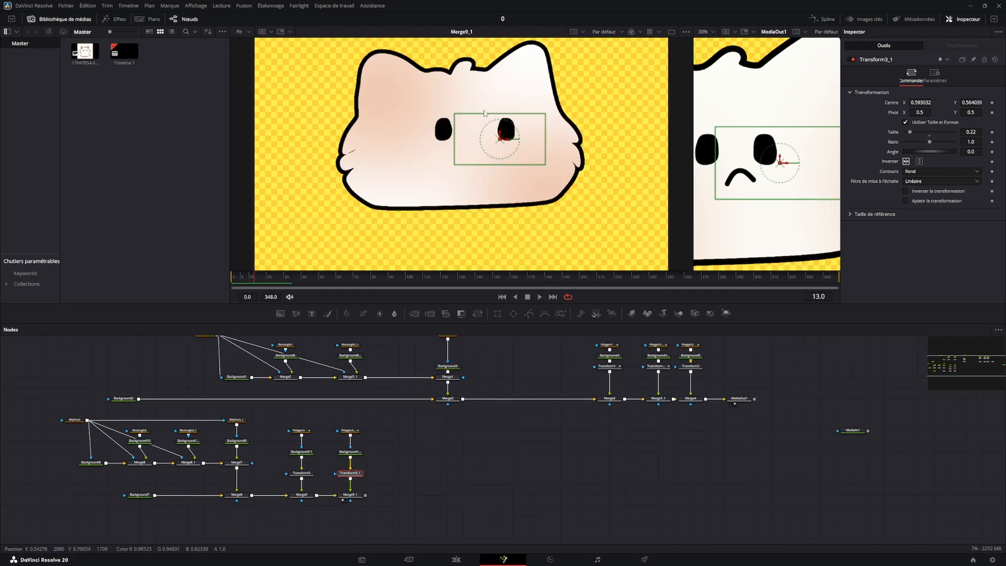
{"action": "left_click", "coordinate": [570, 478]}
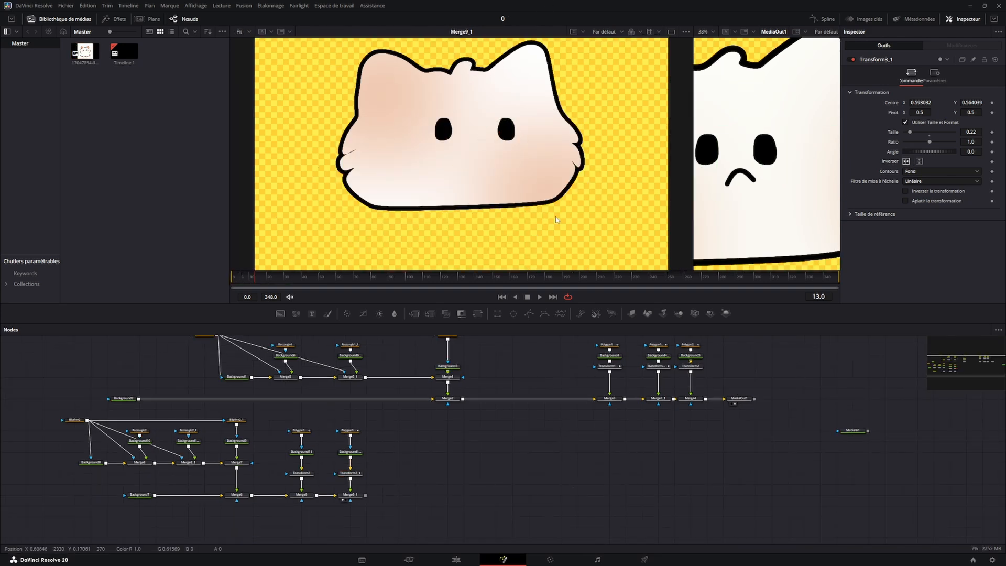
Move the flipped right eye closer to the left one, to a centre of about 0.558, 0.564 in Transform3_1.
{"action": "left_click", "coordinate": [350, 472]}
{"action": "scroll", "coordinate": [518, 168], "scroll_direction": "up", "scroll_amount": 3}
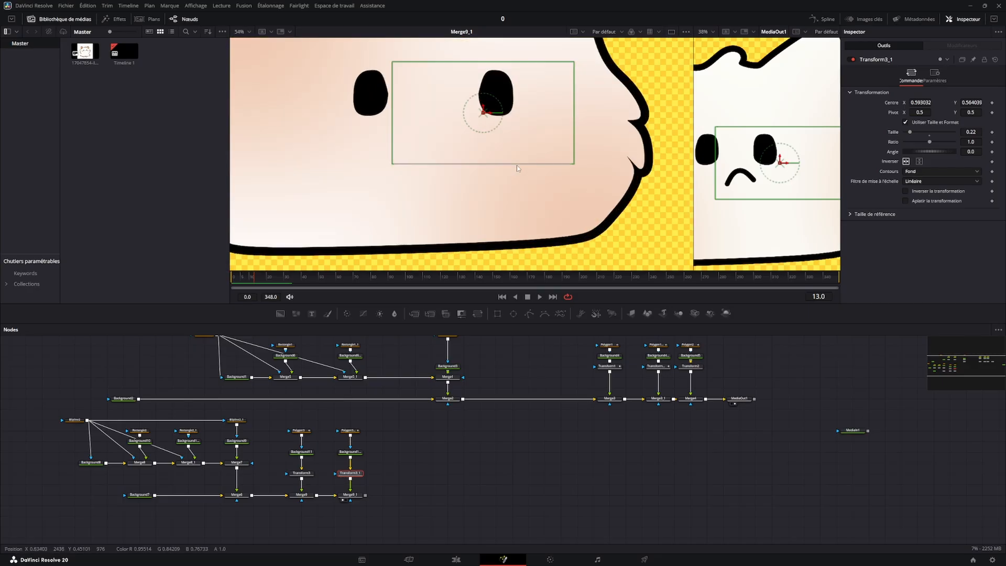
{"action": "left_click_drag", "start_coordinate": [486, 114], "coordinate": [457, 114]}
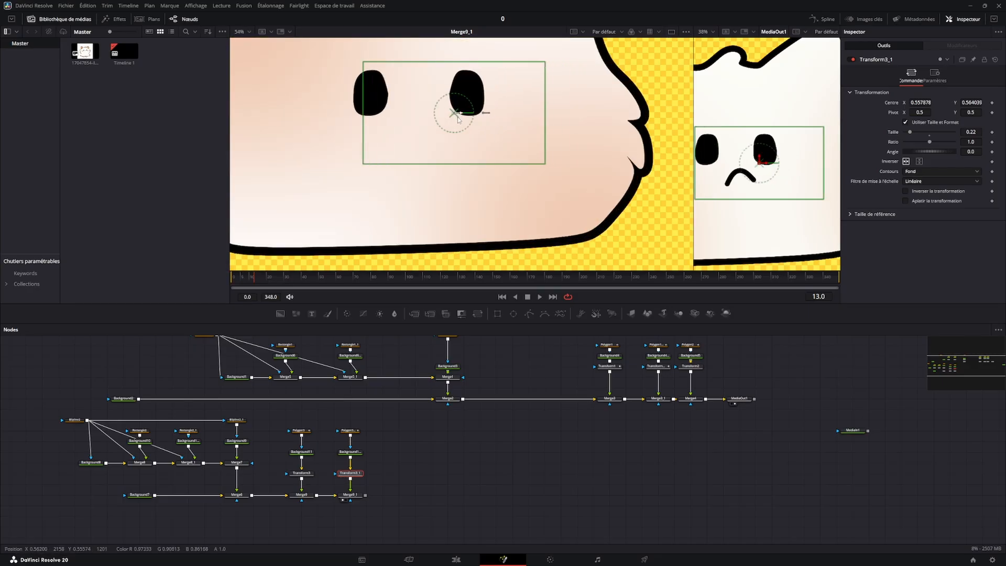
{"action": "left_click", "coordinate": [358, 496]}
{"action": "scroll", "coordinate": [510, 190], "scroll_direction": "up", "scroll_amount": 3}
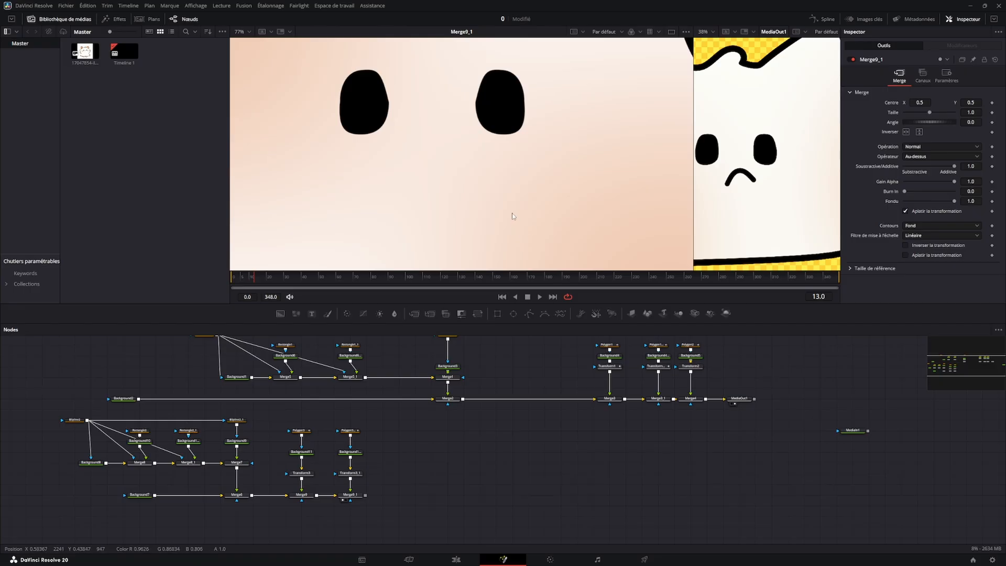
Detach the right-eye nodes from Merge9, and paste an instance of Polygon3 beside the original.
{"action": "left_click_drag", "start_coordinate": [360, 422], "coordinate": [288, 440]}
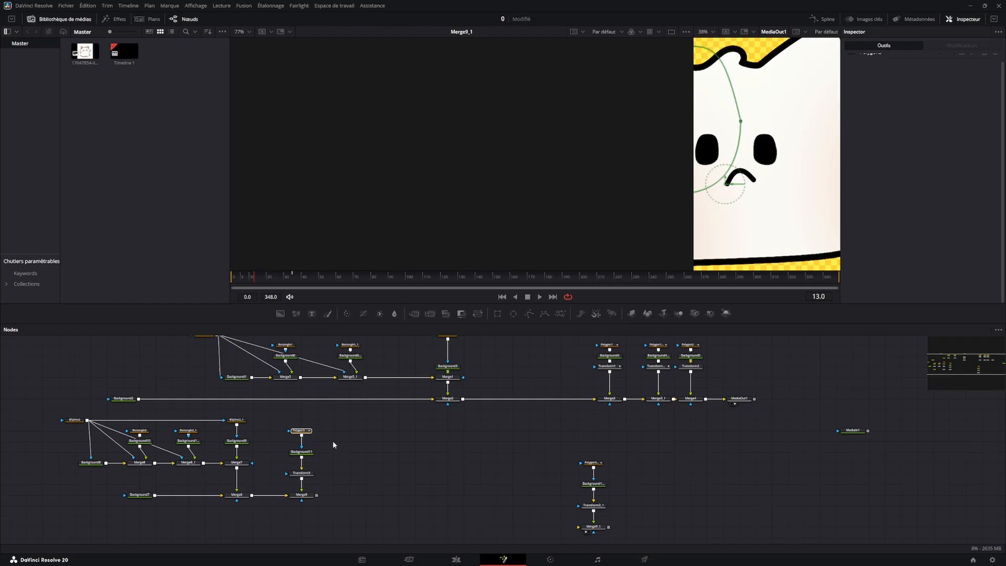
{"action": "left_click", "coordinate": [357, 433]}
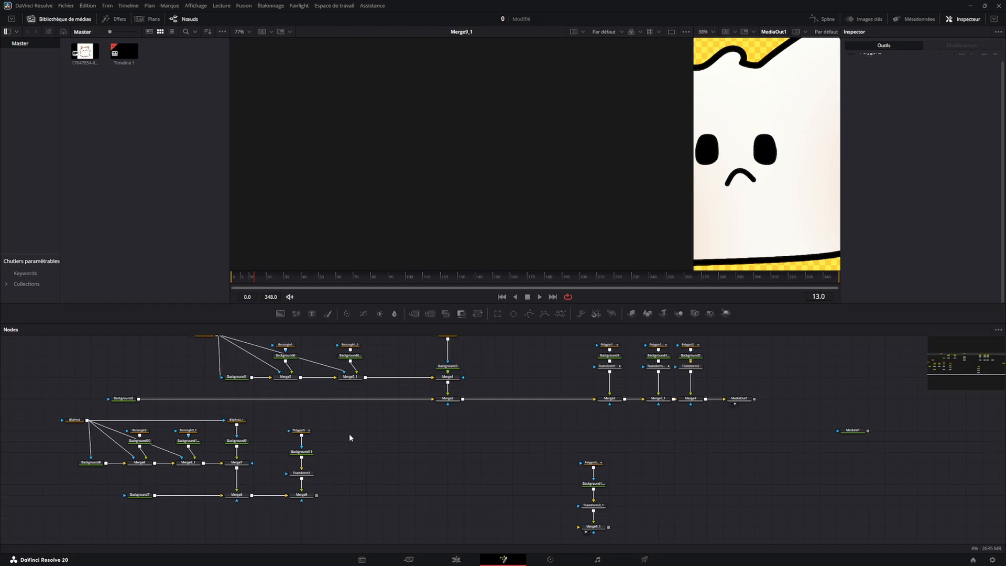
{"action": "key", "text": "ctrl+shift+v"}
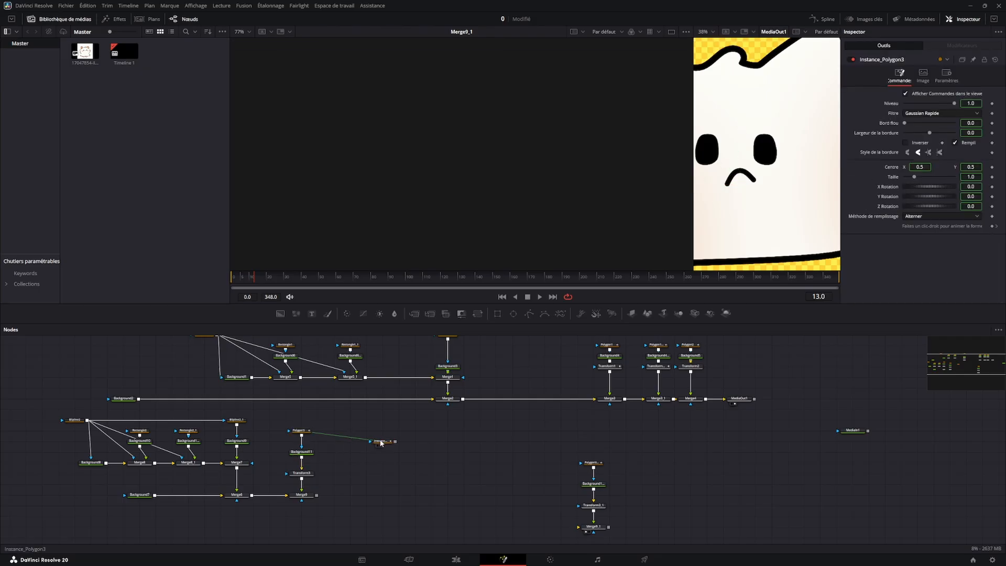
{"action": "left_click", "coordinate": [370, 429]}
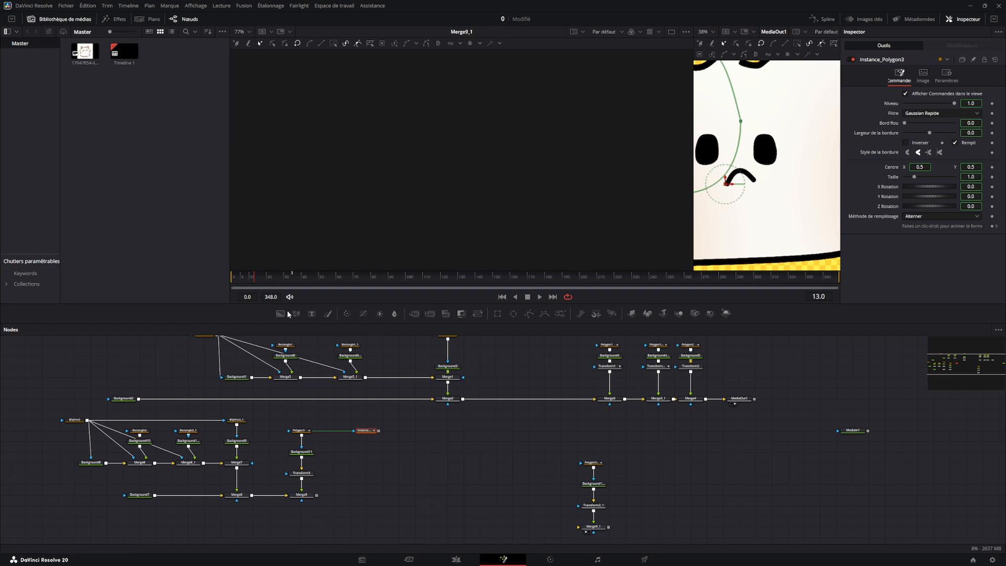
Rebuild the right-eye branch with the Polygon3 instance masking its Background, and reconnect Merge9 to Merge9_1.
{"action": "left_click_drag", "start_coordinate": [626, 485], "coordinate": [585, 544]}
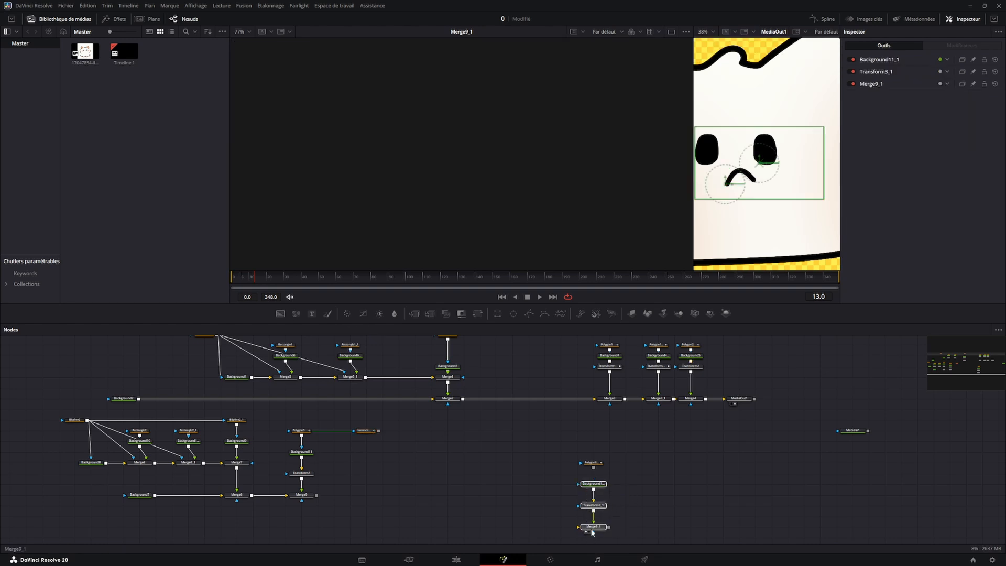
{"action": "left_click_drag", "start_coordinate": [594, 504], "coordinate": [350, 473]}
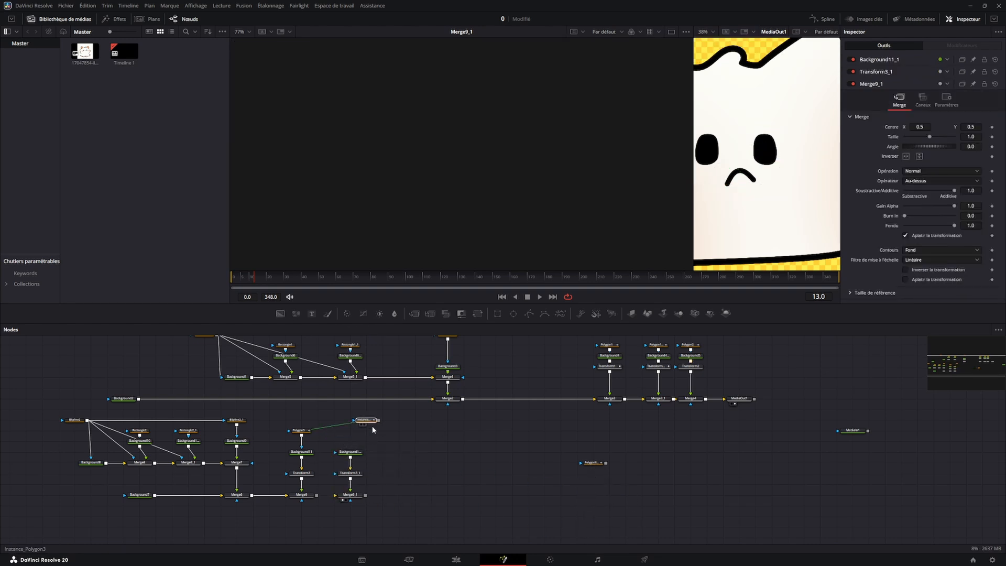
{"action": "mouse_move", "coordinate": [361, 433]}
{"action": "left_mouse_down"}
{"action": "mouse_move", "coordinate": [355, 453]}
{"action": "mouse_move", "coordinate": [362, 432]}
{"action": "left_mouse_up"}
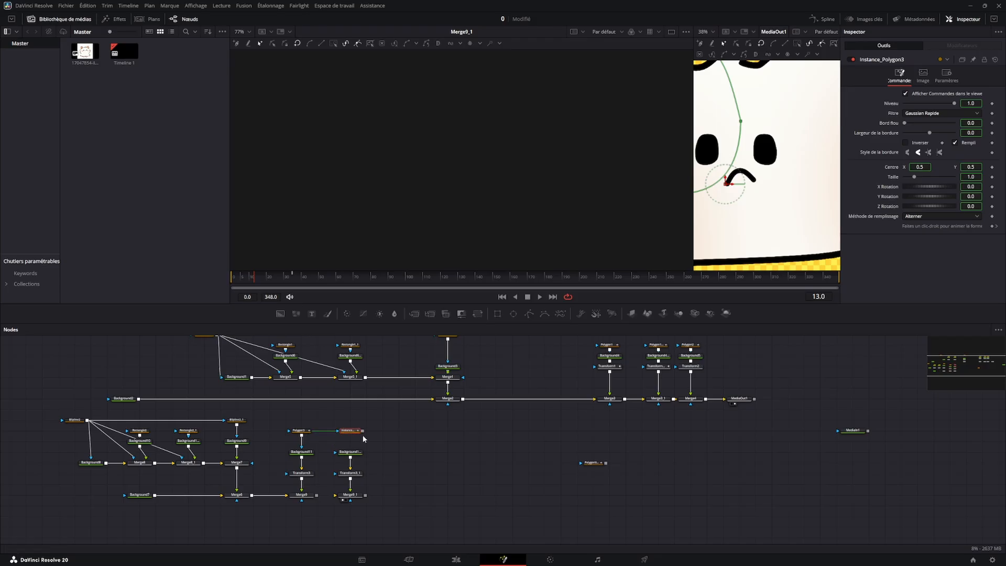
{"action": "left_click_drag", "start_coordinate": [316, 495], "coordinate": [338, 494]}
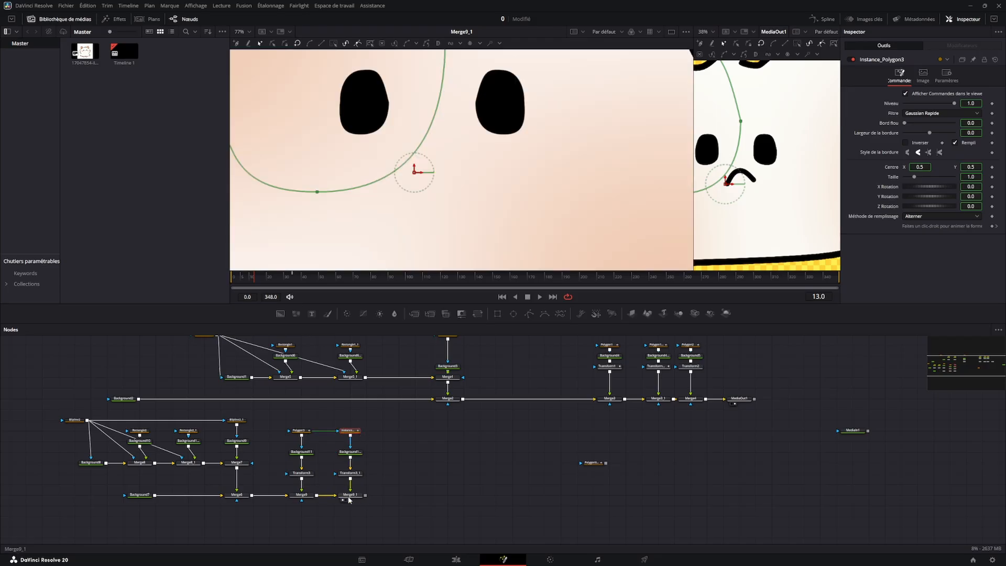
Try moving a point of the instanced eye mask in the viewer, and undo the edit.
{"action": "scroll", "coordinate": [524, 190], "scroll_direction": "down", "scroll_amount": 5}
{"action": "left_click_drag", "start_coordinate": [464, 418], "coordinate": [480, 458]}
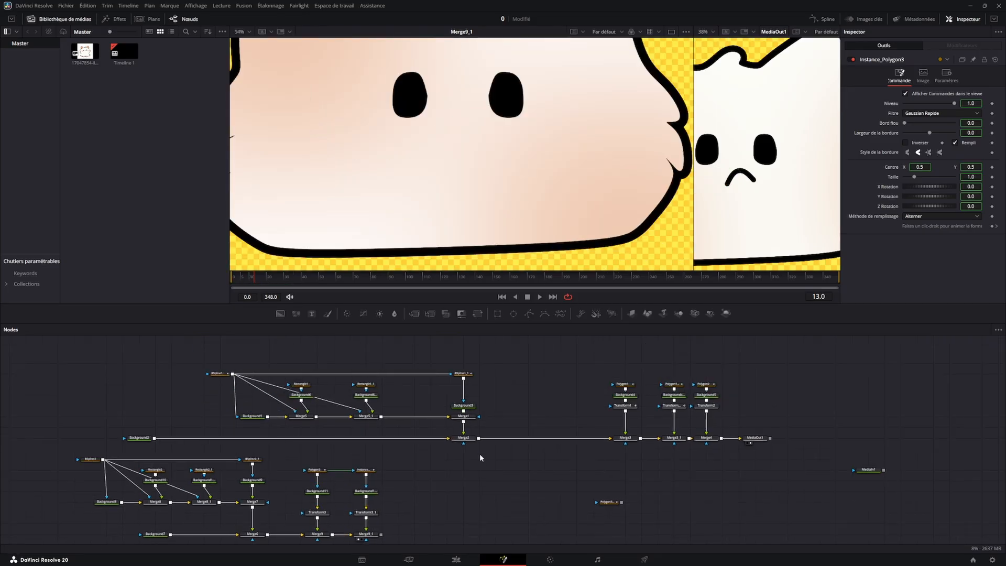
{"action": "left_click", "coordinate": [373, 470]}
{"action": "scroll", "coordinate": [451, 134], "scroll_direction": "up", "scroll_amount": 3}
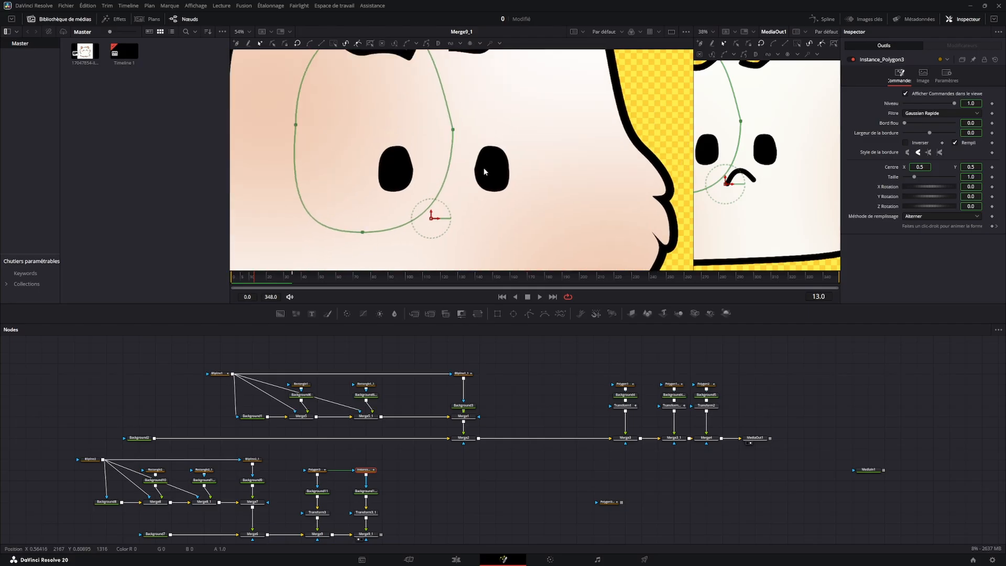
{"action": "left_click_drag", "start_coordinate": [453, 130], "coordinate": [449, 153]}
{"action": "key", "text": "ctrl+z"}
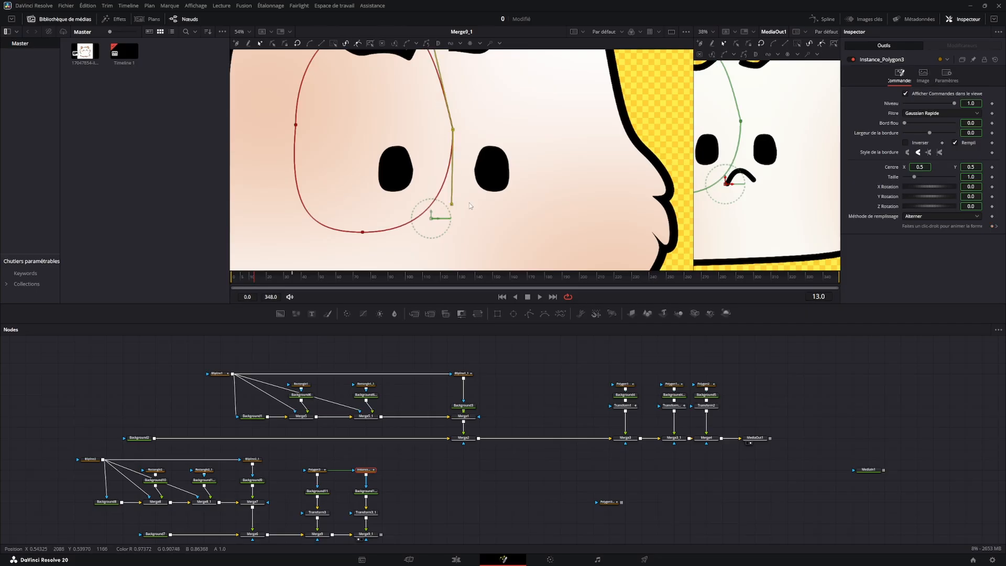
Delete the leftover disconnected polygon copy from the node graph, and select the Polygon3 instance.
{"action": "left_click_drag", "start_coordinate": [610, 502], "coordinate": [488, 484]}
{"action": "key", "text": "Delete"}
{"action": "left_click", "coordinate": [366, 472]}
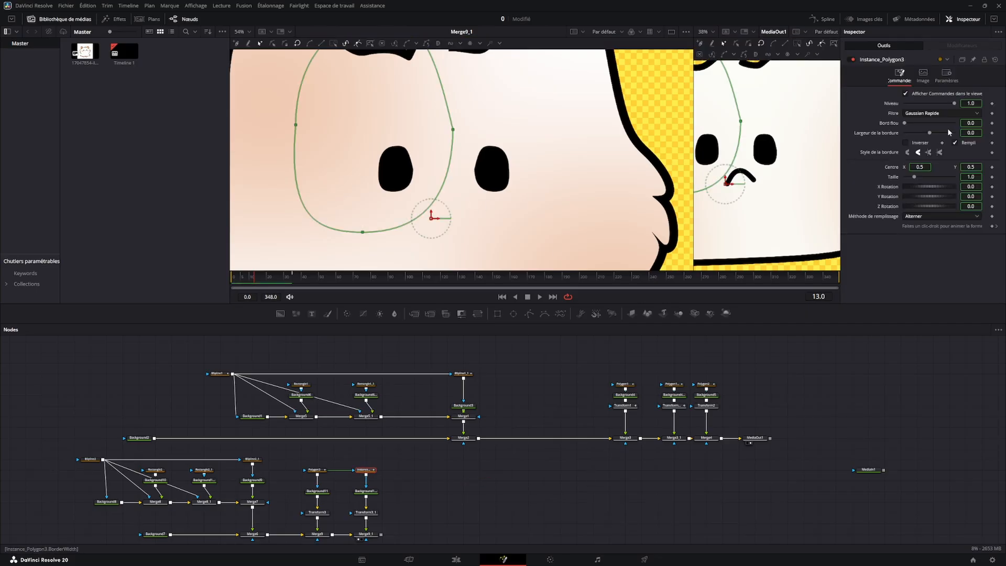
Try a size of 0.551, an X rotation of -323.5 and a soft edge on Polygon3, and undo the changes.
{"action": "left_click", "coordinate": [316, 469]}
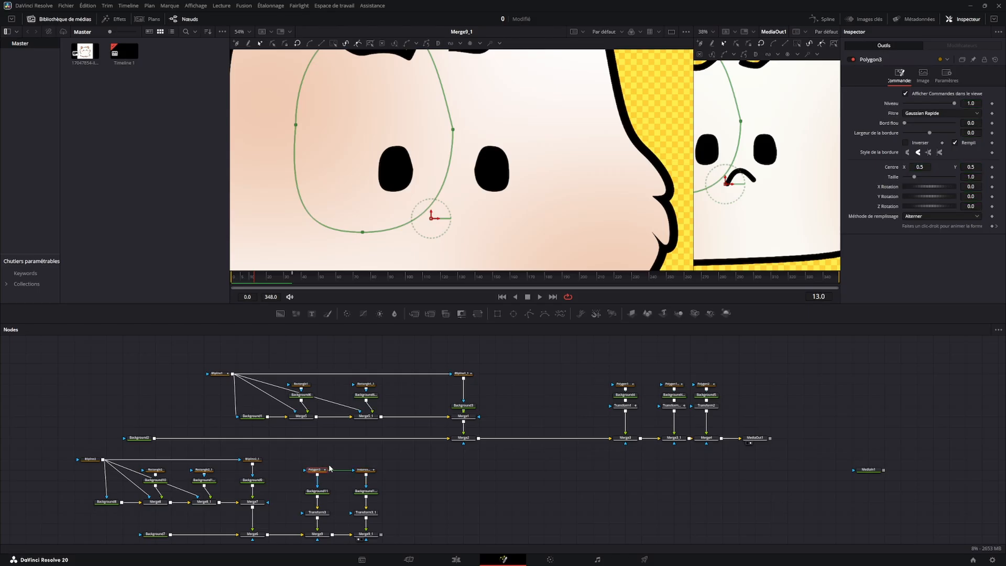
{"action": "left_click_drag", "start_coordinate": [914, 179], "coordinate": [879, 223]}
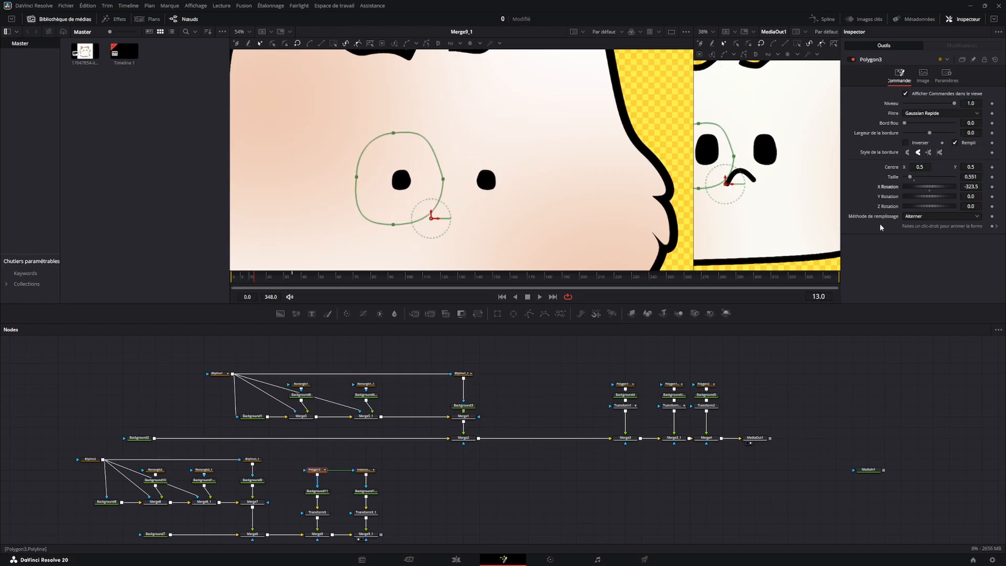
{"action": "key", "text": "ctrl+z"}
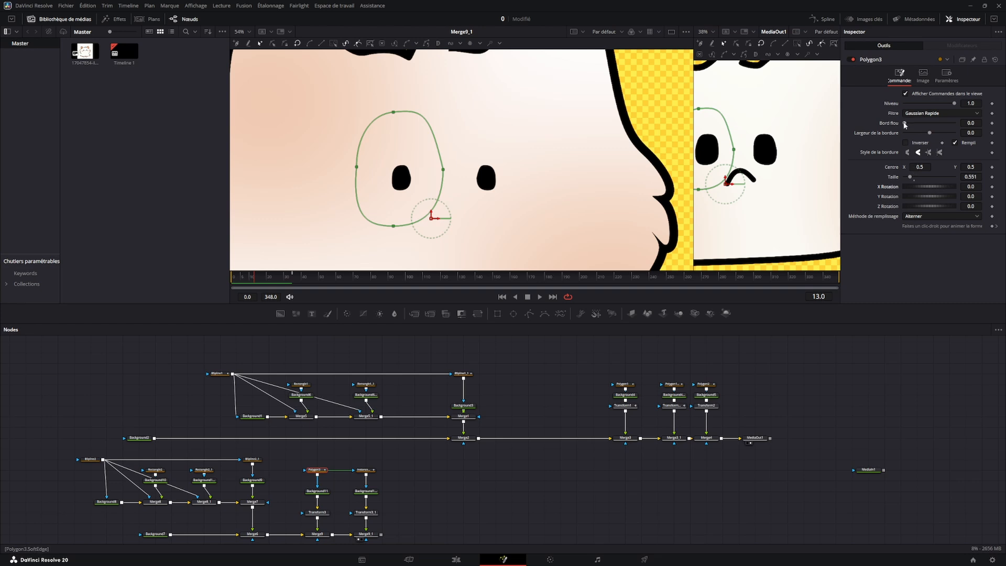
{"action": "left_click_drag", "start_coordinate": [904, 122], "coordinate": [947, 136]}
{"action": "key", "text": "ctrl+z"}
{"action": "key", "text": "ctrl+z"}
{"action": "left_click", "coordinate": [368, 472]}
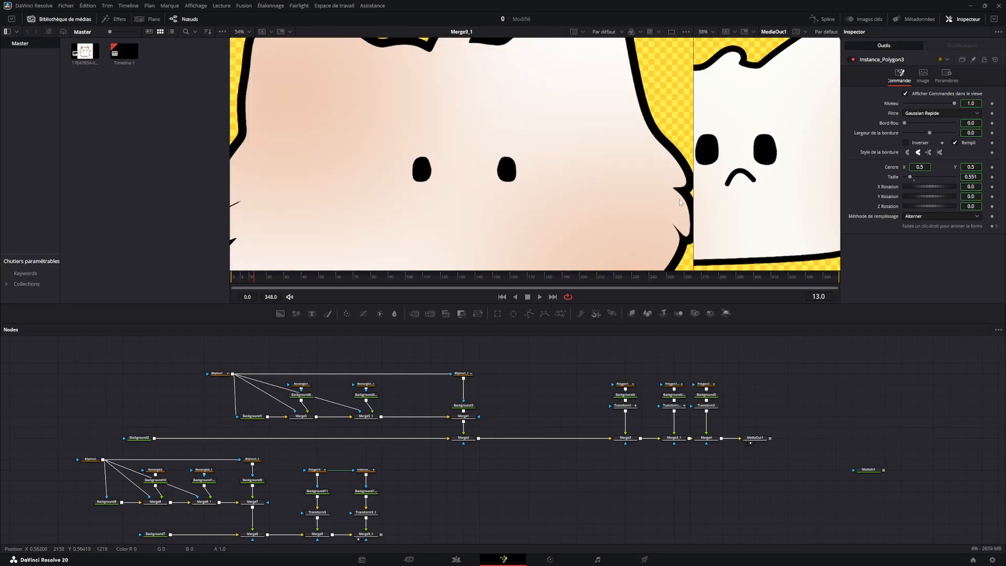
{"action": "left_click", "coordinate": [320, 470]}
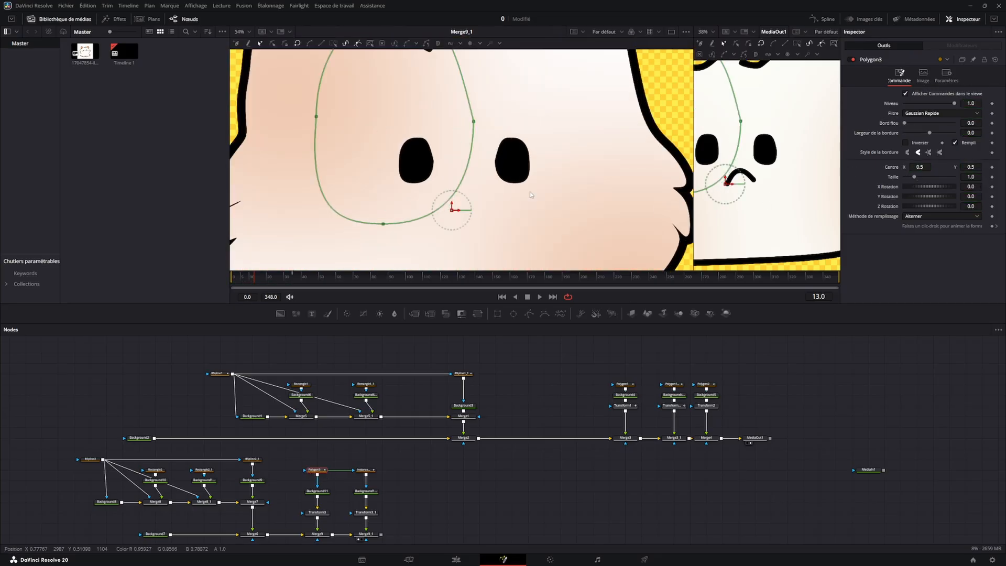
{"action": "key", "text": "ctrl+f"}
{"action": "left_click", "coordinate": [366, 533]}
{"action": "left_click", "coordinate": [397, 470]}
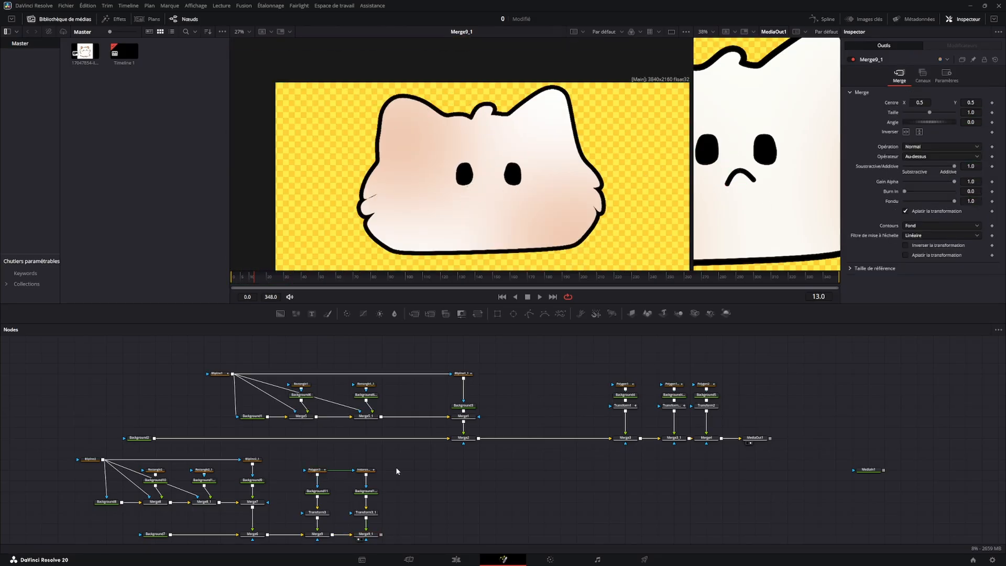
Paste trial instances of Polygon3 beside the eye nodes, and delete them again.
{"action": "left_click", "coordinate": [315, 470]}
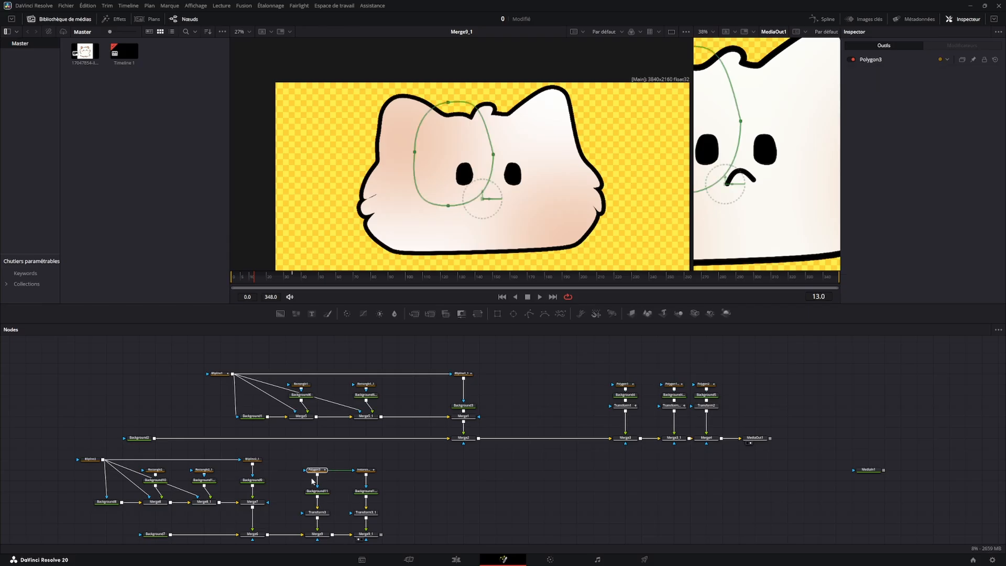
{"action": "left_click", "coordinate": [485, 474]}
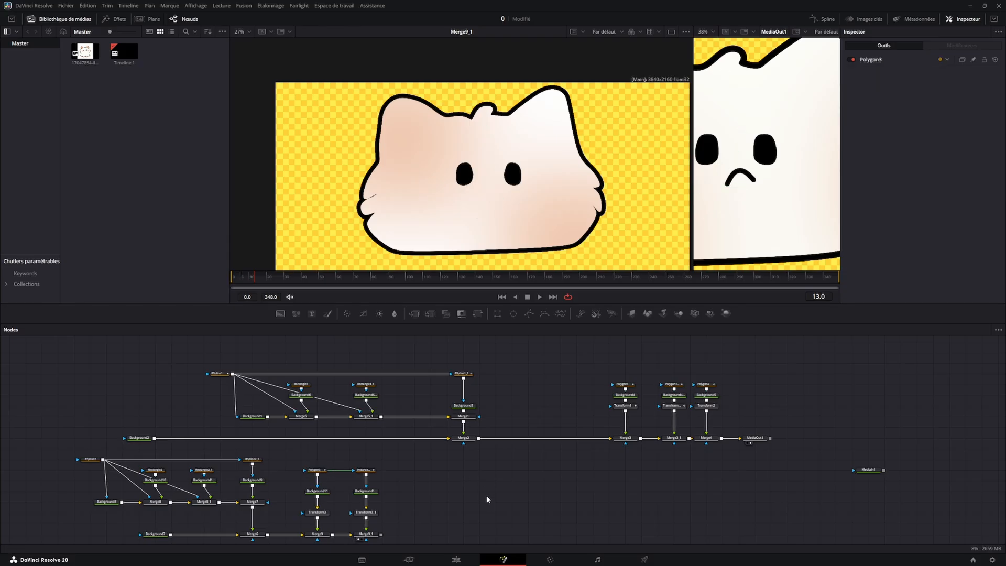
{"action": "key", "text": "ctrl+shift+v"}
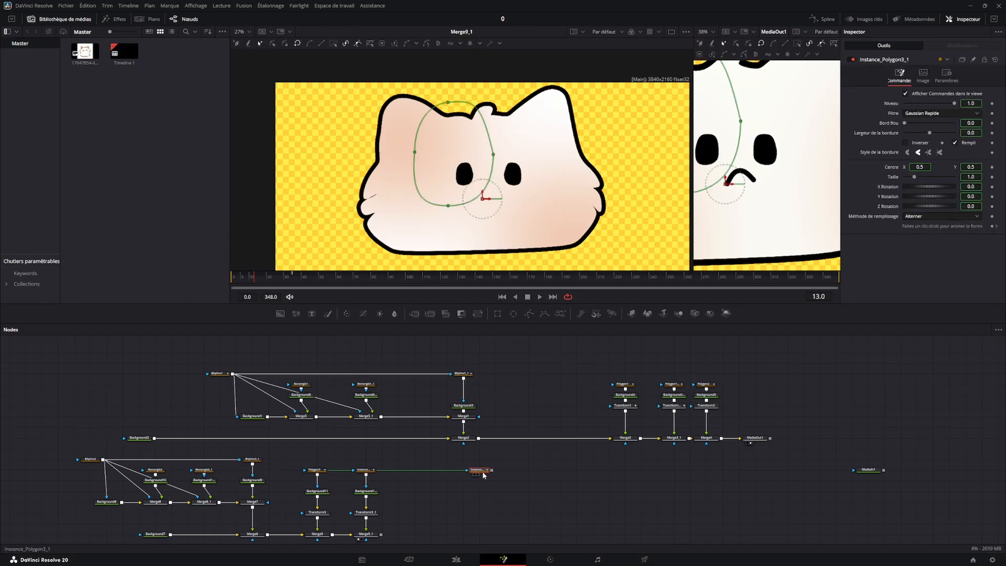
{"action": "left_click_drag", "start_coordinate": [485, 501], "coordinate": [445, 503]}
{"action": "key", "text": "Delete"}
{"action": "right_click", "coordinate": [400, 488]}
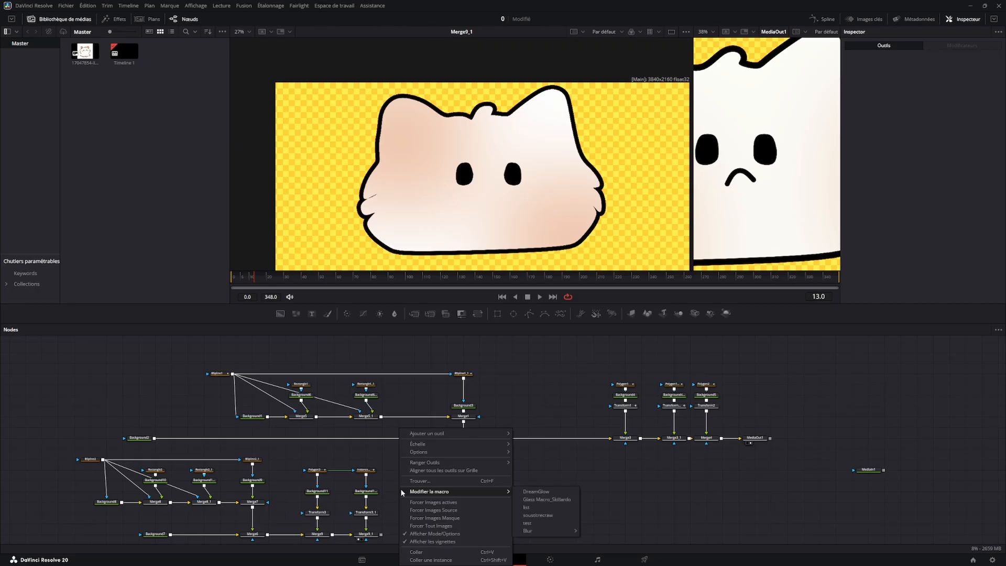
{"action": "left_click", "coordinate": [431, 559]}
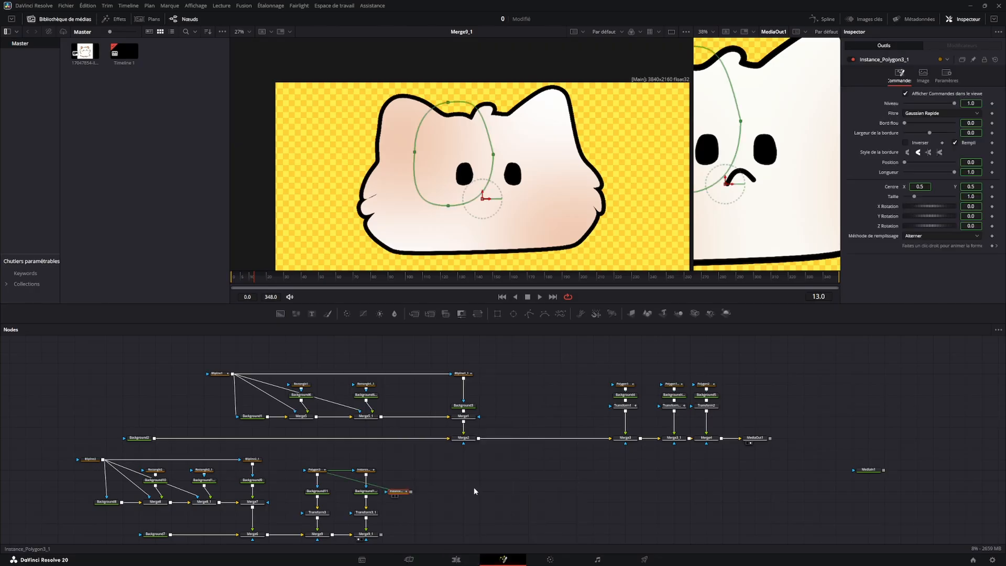
{"action": "left_click_drag", "start_coordinate": [400, 489], "coordinate": [429, 473]}
{"action": "key", "text": "Delete"}
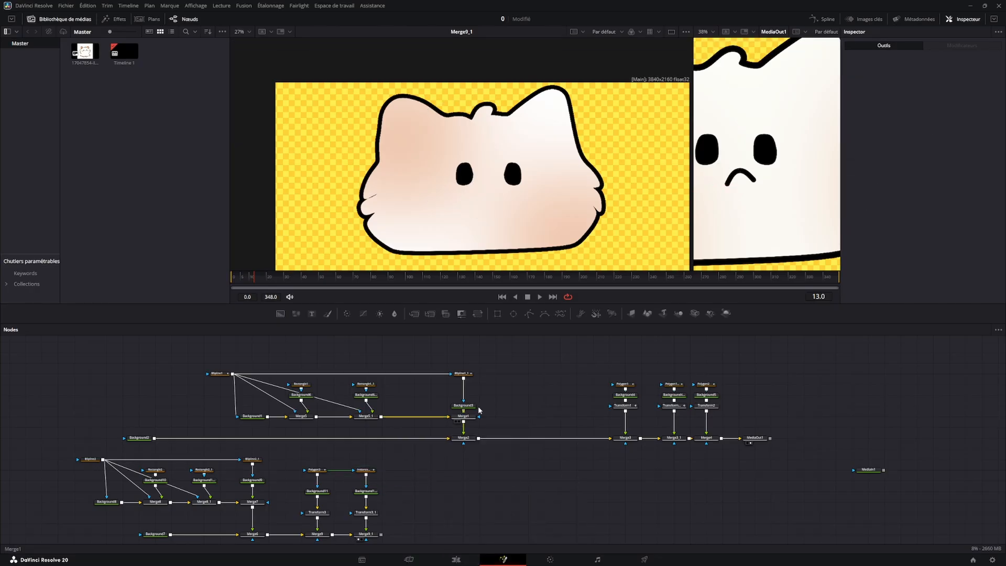
Add a black Background with a Polygon mask for the mouth, and composite it through a new Merge after Merge9_1.
{"action": "scroll", "coordinate": [429, 501], "scroll_direction": "down", "scroll_amount": 1}
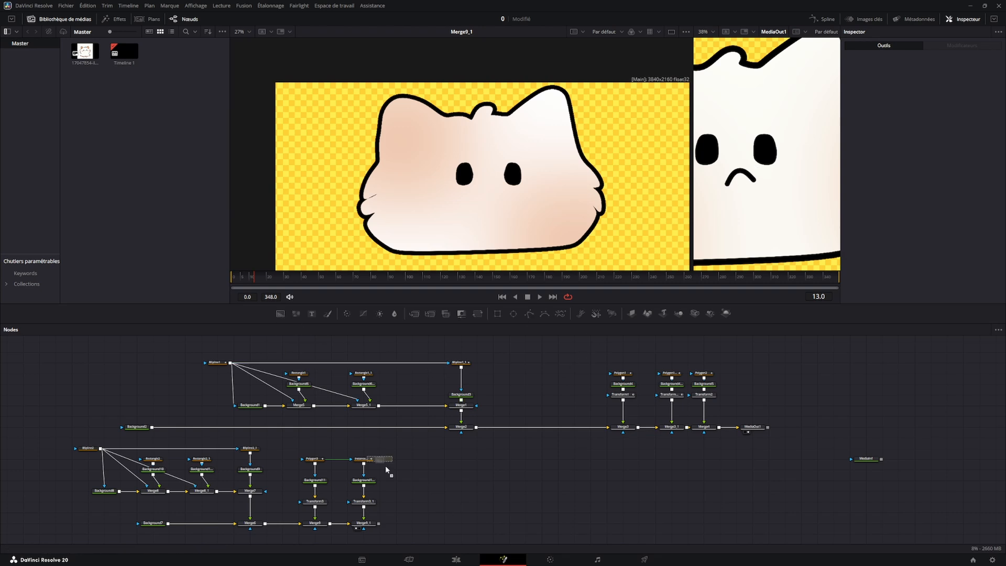
{"action": "left_click_drag", "start_coordinate": [385, 465], "coordinate": [438, 492]}
{"action": "left_click_drag", "start_coordinate": [430, 313], "coordinate": [559, 159]}
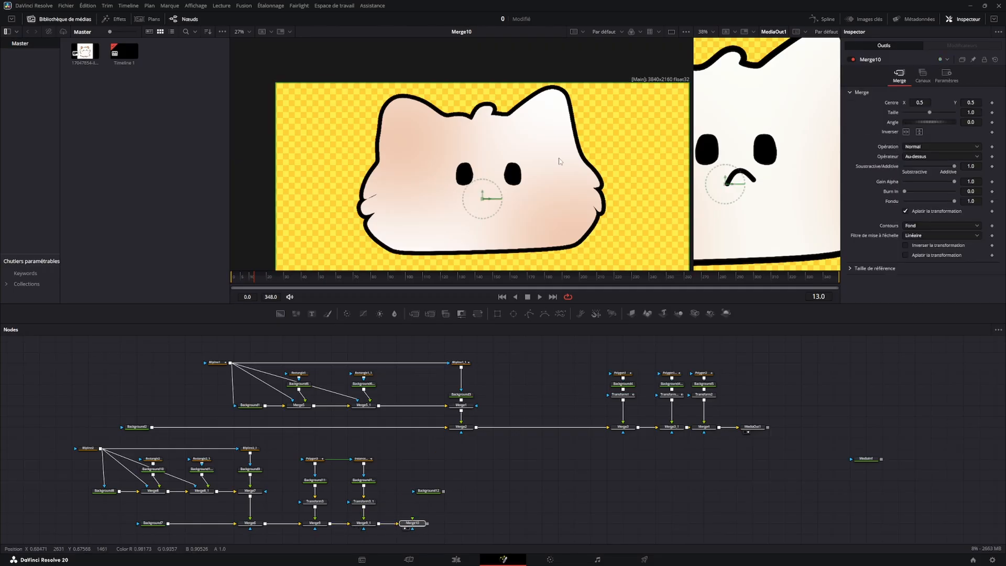
{"action": "left_click_drag", "start_coordinate": [427, 493], "coordinate": [411, 494]}
{"action": "left_click", "coordinate": [412, 495]}
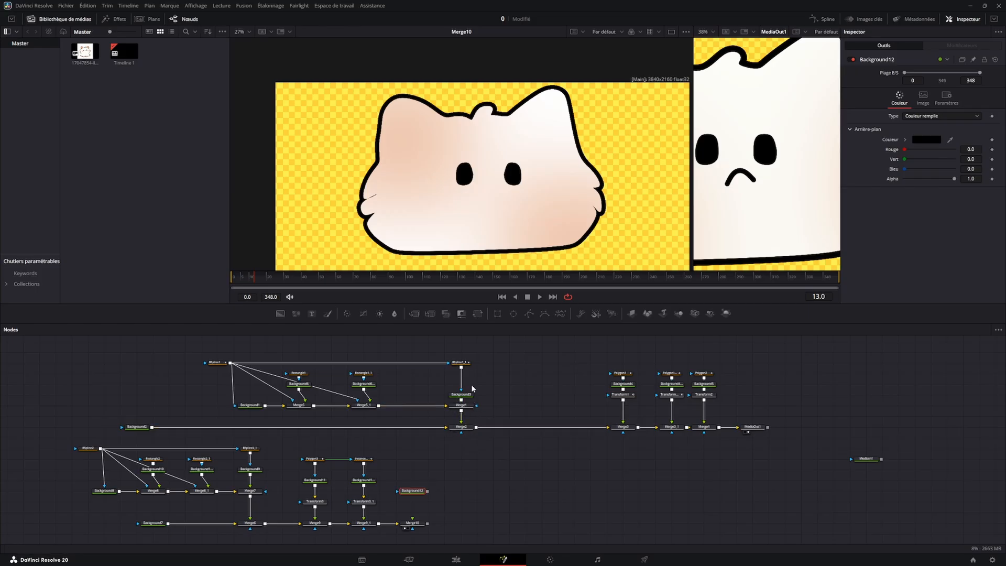
{"action": "left_click_drag", "start_coordinate": [528, 315], "coordinate": [417, 526]}
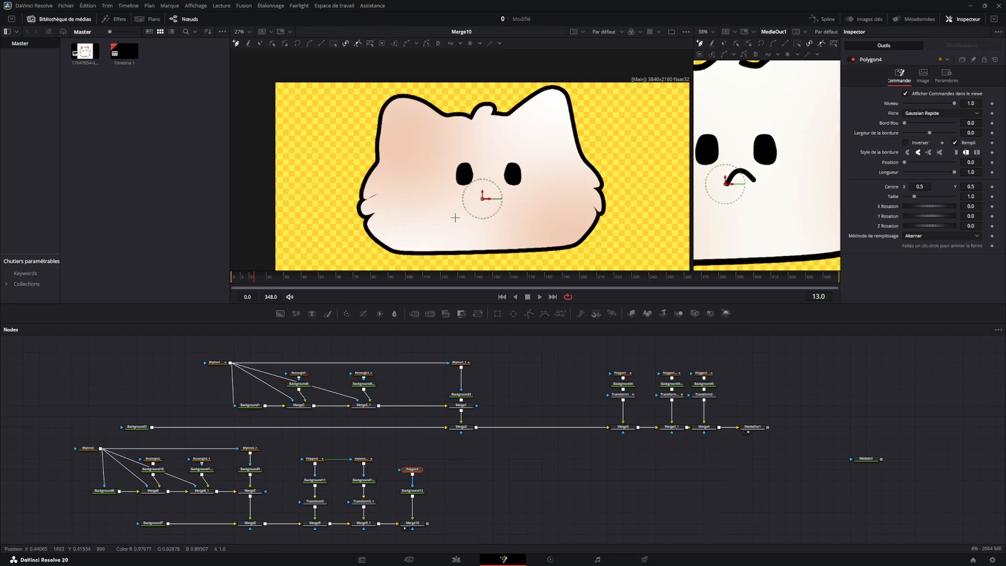
Draw an open inverted-V mouth below the eyes with Polygon4, and set its border width to 0.016.
{"action": "left_click", "coordinate": [438, 228]}
{"action": "left_click", "coordinate": [481, 227]}
{"action": "scroll", "coordinate": [498, 220], "scroll_direction": "up", "scroll_amount": 4}
{"action": "scroll", "coordinate": [450, 217], "scroll_direction": "down", "scroll_amount": 3}
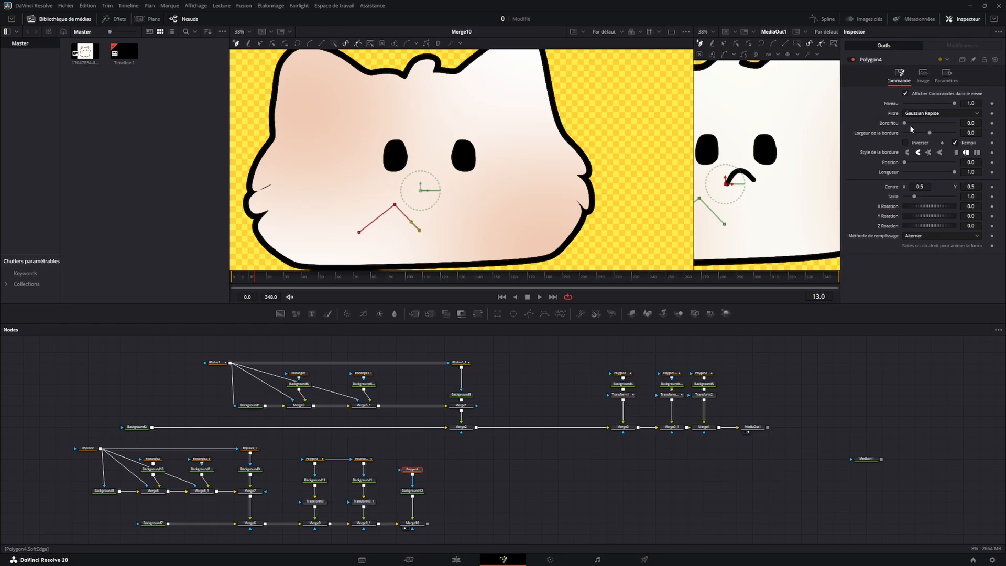
{"action": "left_click_drag", "start_coordinate": [929, 135], "coordinate": [931, 133]}
{"action": "scroll", "coordinate": [348, 227], "scroll_direction": "up", "scroll_amount": 3}
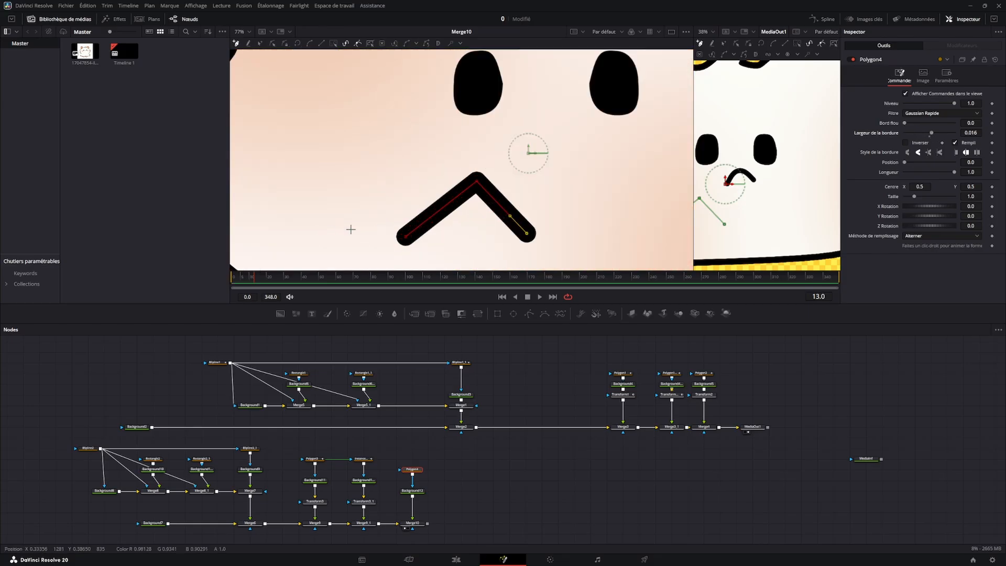
Move the left end point of the mouth stroke inward.
{"action": "left_click", "coordinate": [407, 238]}
{"action": "key", "text": "ctrl+z"}
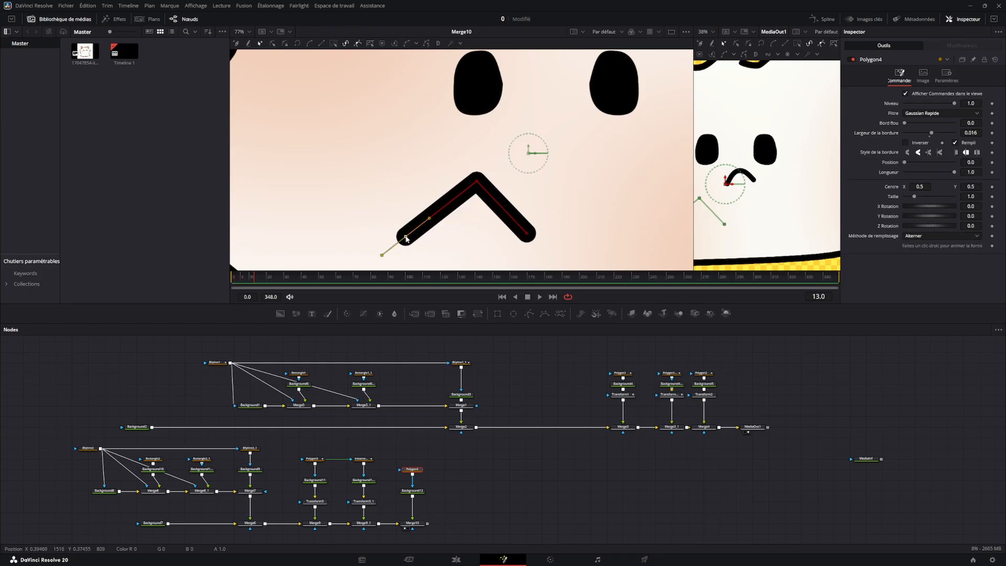
{"action": "mouse_move", "coordinate": [407, 238]}
{"action": "left_mouse_down"}
{"action": "mouse_move", "coordinate": [419, 222]}
{"action": "mouse_move", "coordinate": [426, 237]}
{"action": "left_mouse_up"}
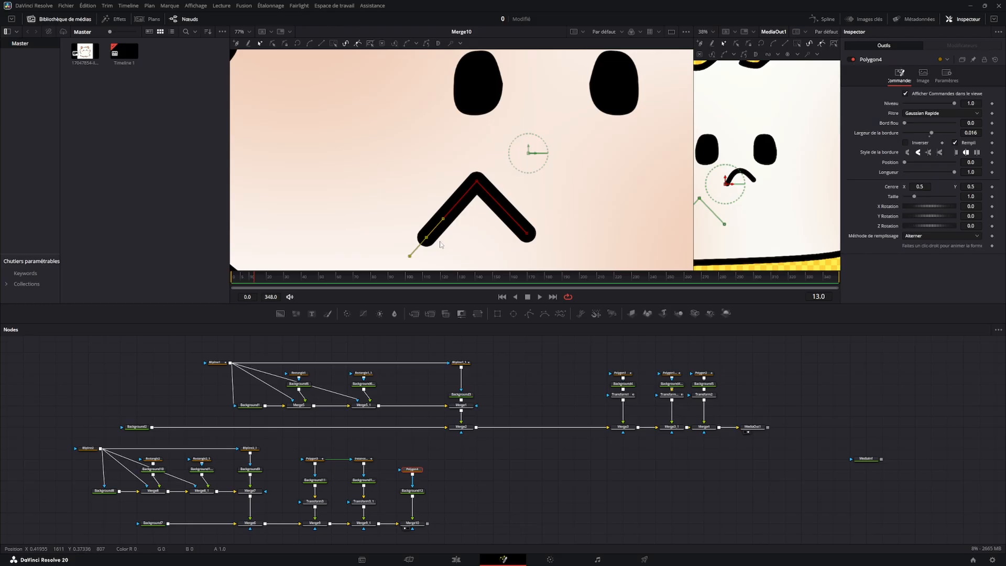
Undo the mouth's point and border edits, and delete the Polygon4 mask from its Background.
{"action": "key", "text": "ctrl+z"}
{"action": "key", "text": "ctrl+z"}
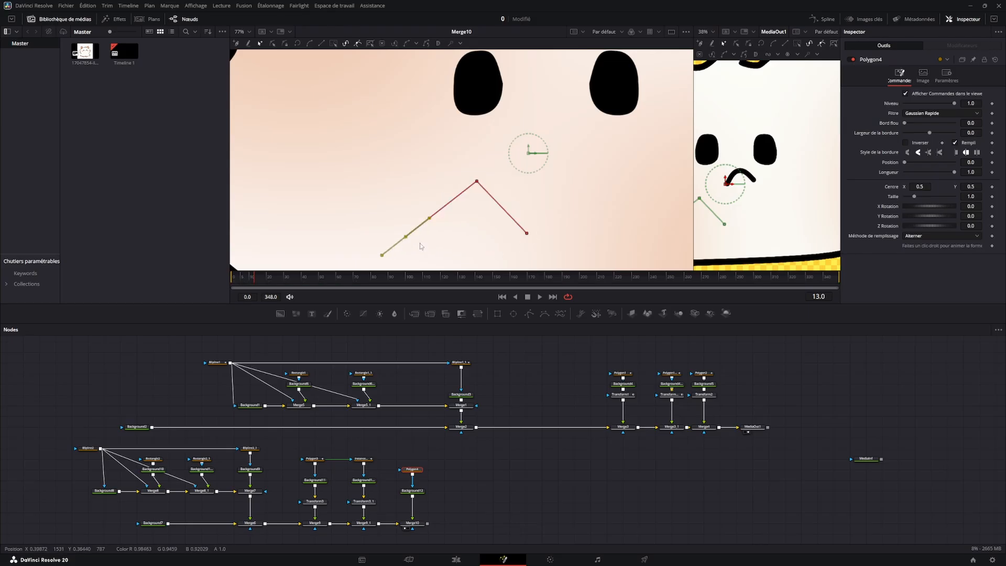
{"action": "key", "text": "ctrl+z"}
{"action": "key", "text": "ctrl+z"}
{"action": "key", "text": "ctrl+z"}
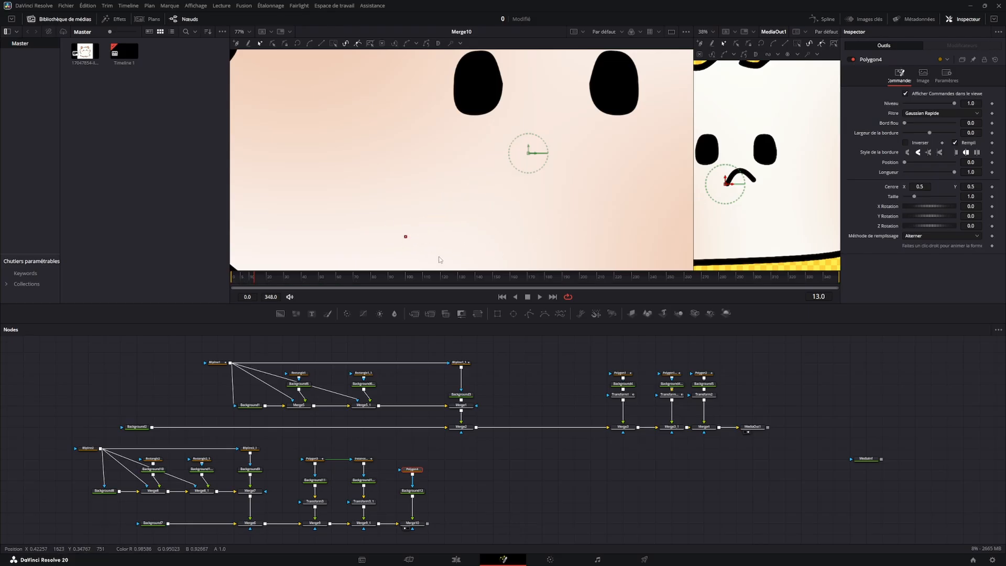
{"action": "key", "text": "Delete"}
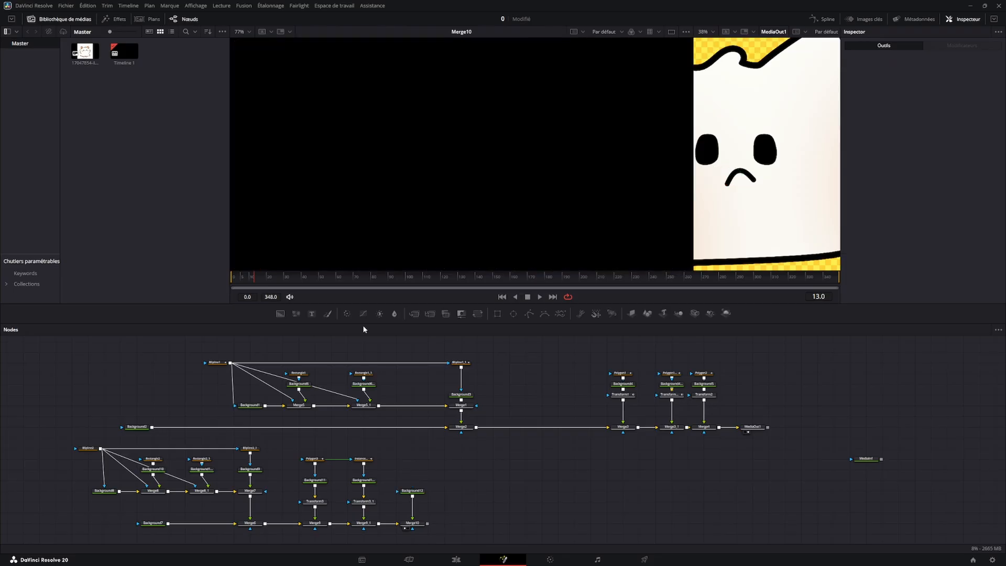
Attach a new Polygon mask to Background12 and draw an open three-point inverted-V mouth path below the eyes.
{"action": "left_click_drag", "start_coordinate": [528, 313], "coordinate": [404, 485]}
{"action": "left_click_drag", "start_coordinate": [425, 449], "coordinate": [412, 488]}
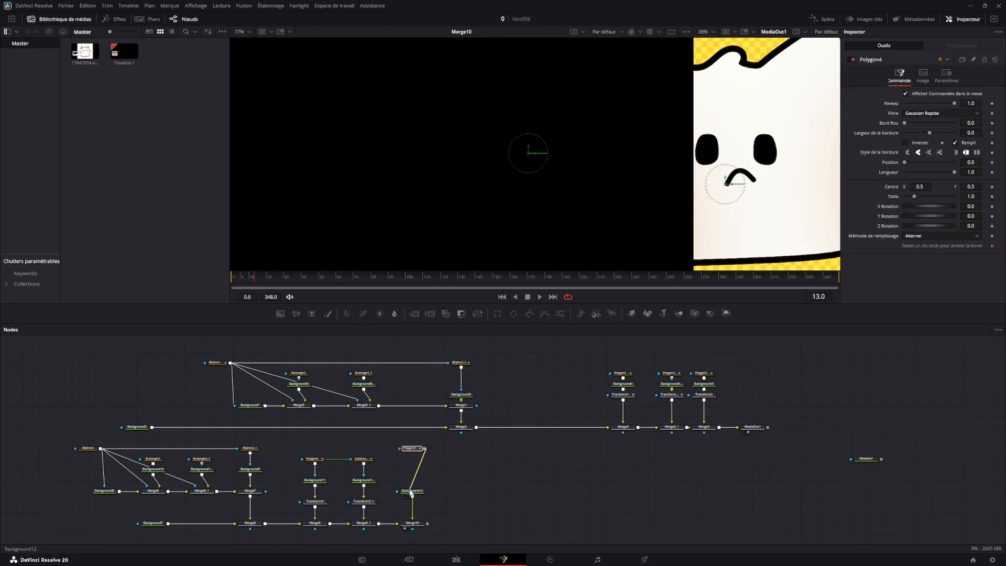
{"action": "left_click", "coordinate": [401, 227]}
{"action": "left_click", "coordinate": [439, 179]}
{"action": "left_click", "coordinate": [457, 154]}
{"action": "left_click", "coordinate": [497, 220]}
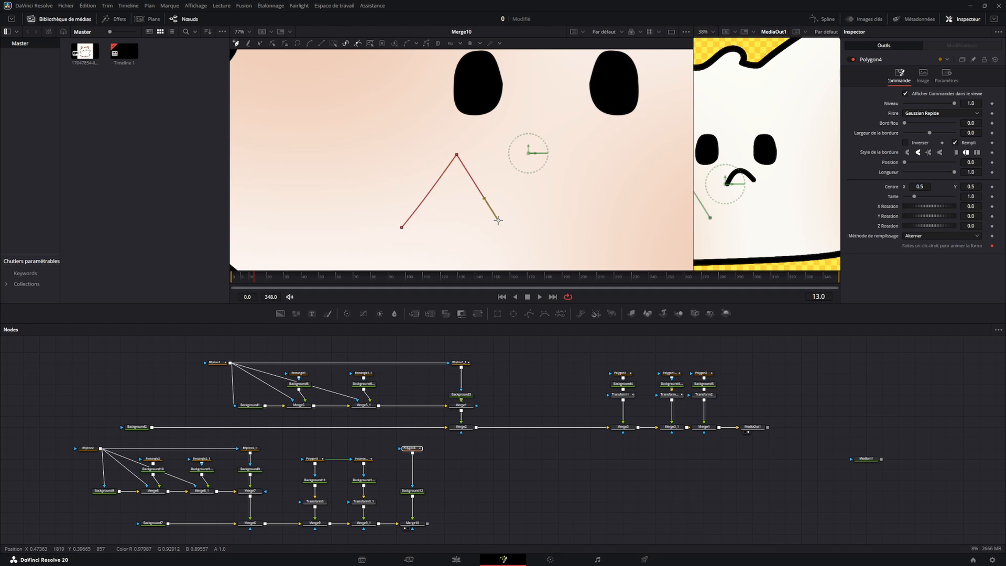
Try closing the mouth path into a filled shape and shifting its left end point, and undo both.
{"action": "left_click", "coordinate": [401, 228]}
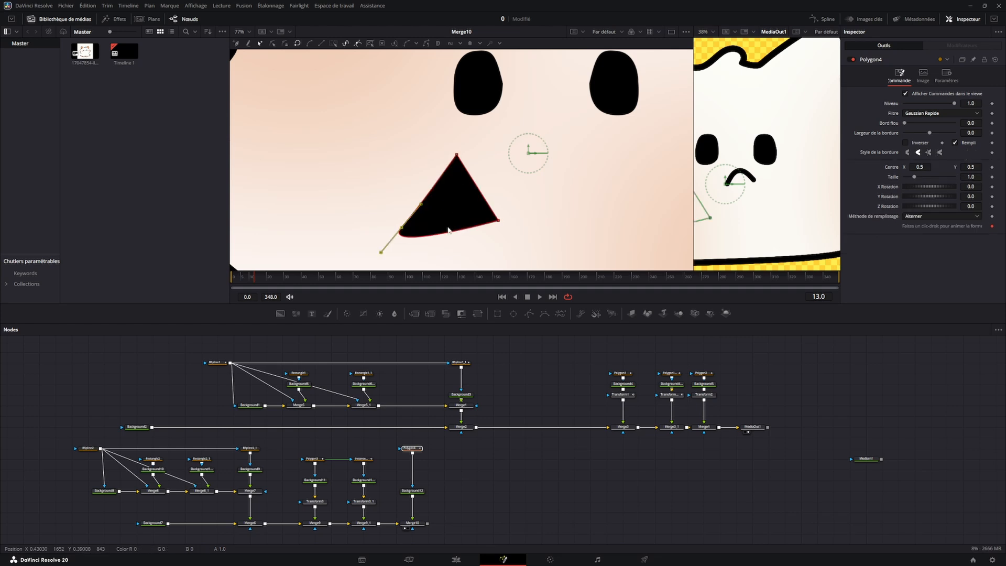
{"action": "key", "text": "ctrl+z"}
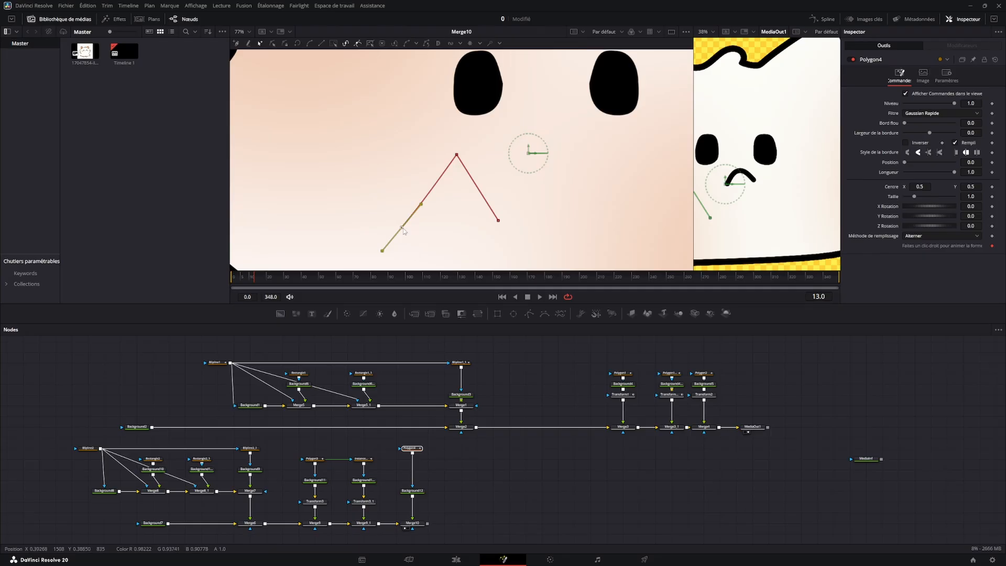
{"action": "mouse_move", "coordinate": [403, 228]}
{"action": "left_mouse_down"}
{"action": "mouse_move", "coordinate": [435, 225]}
{"action": "mouse_move", "coordinate": [441, 243]}
{"action": "left_mouse_up"}
{"action": "key", "text": "ctrl+z"}
{"action": "left_click", "coordinate": [488, 254]}
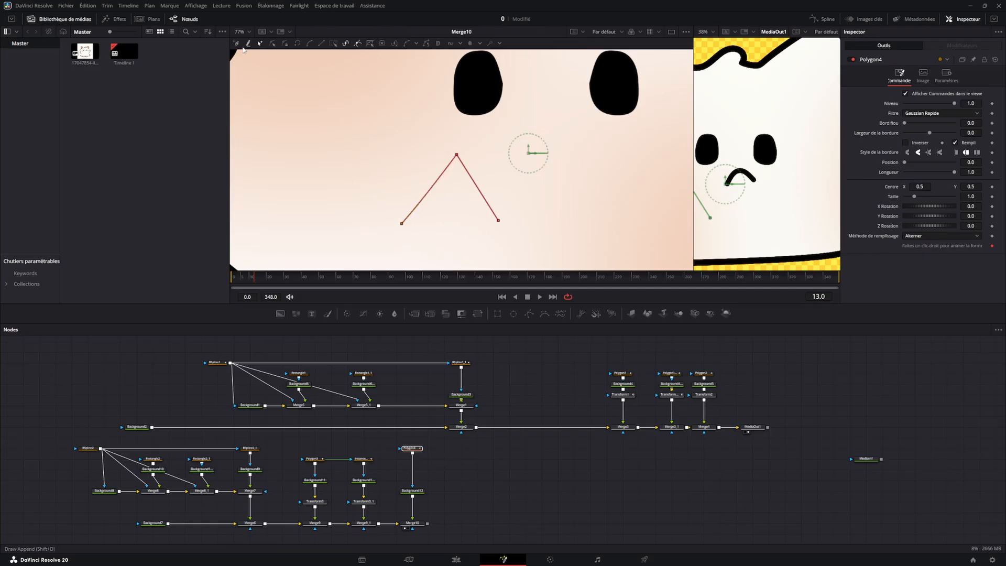
Try extending the open mouth path with two extra points along the base, and undo them.
{"action": "left_click", "coordinate": [452, 230]}
{"action": "left_click", "coordinate": [425, 236]}
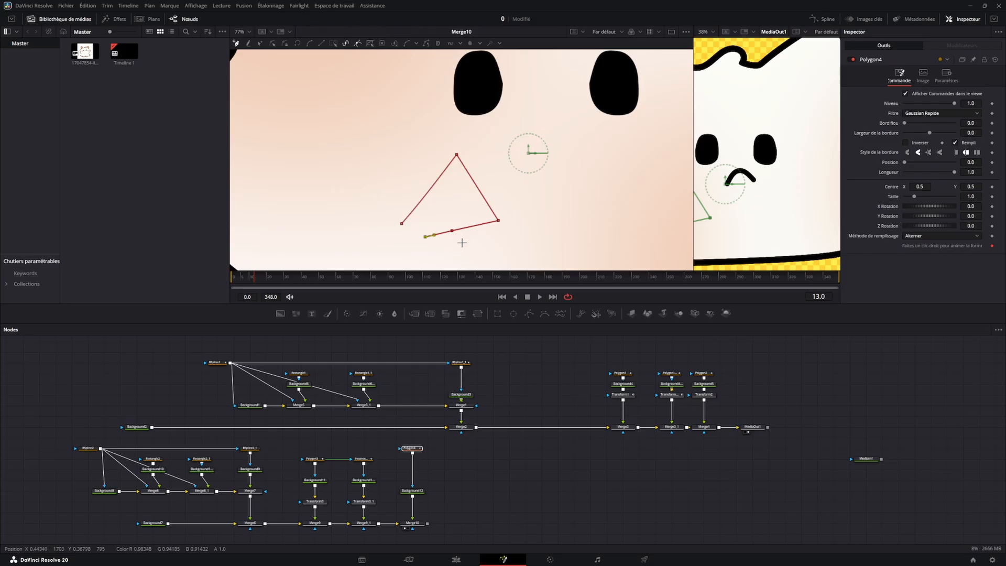
{"action": "key", "text": "ctrl+z"}
{"action": "key", "text": "ctrl+z"}
Move the mouth path's left end point slightly inward and rotate the mask to about -1.14 on Z.
{"action": "left_click_drag", "start_coordinate": [402, 224], "coordinate": [411, 225]}
{"action": "left_click_drag", "start_coordinate": [514, 168], "coordinate": [513, 167]}
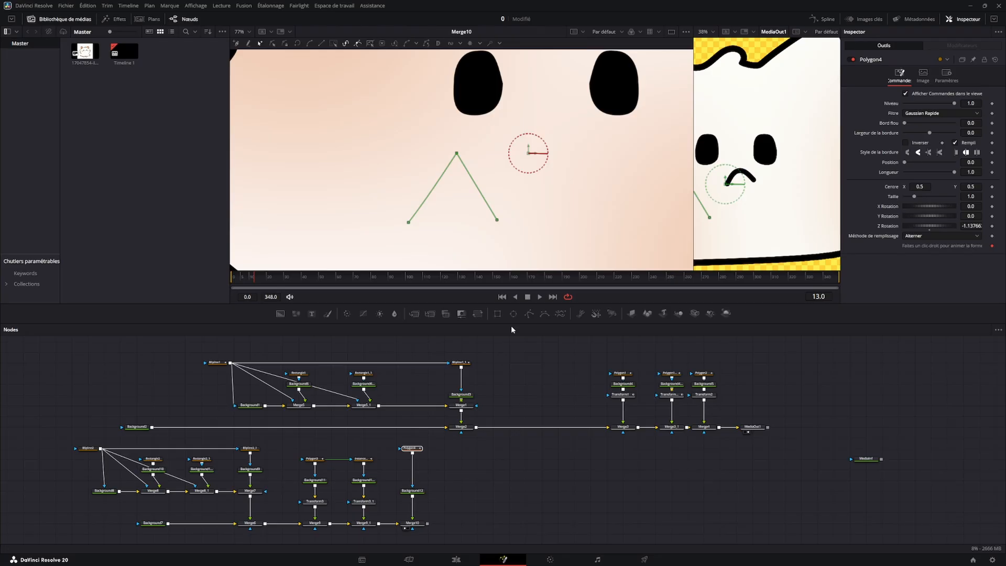
Try bending the mouth by pulling the apex handles separately, and undo the handle edits.
{"action": "left_click", "coordinate": [457, 153]}
{"action": "mouse_move", "coordinate": [471, 175]}
{"action": "left_mouse_down"}
{"action": "mouse_move", "coordinate": [502, 153]}
{"action": "mouse_move", "coordinate": [450, 179]}
{"action": "mouse_move", "coordinate": [478, 194]}
{"action": "left_mouse_up"}
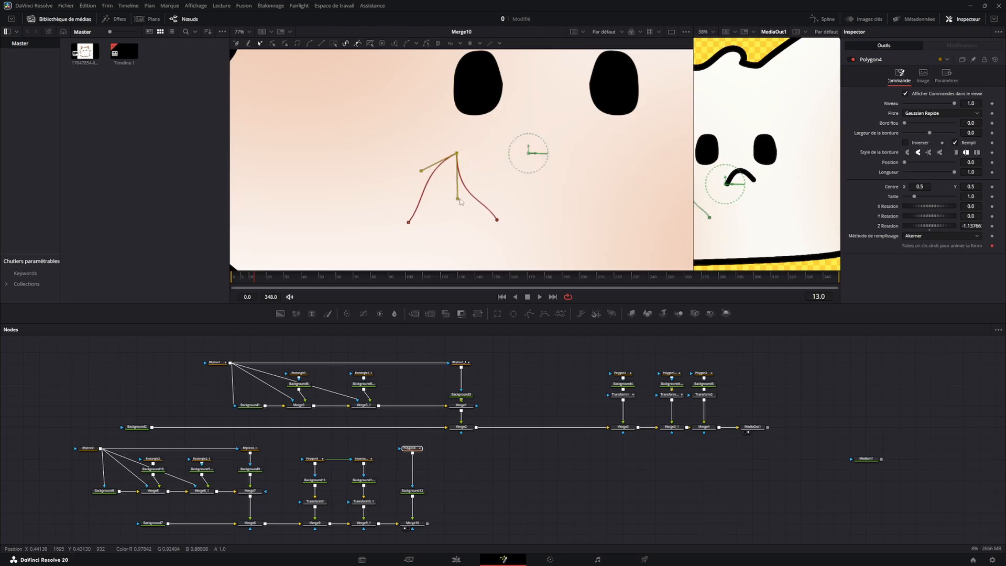
{"action": "key", "text": "ctrl+z"}
{"action": "key", "text": "ctrl+z"}
{"action": "key", "text": "ctrl+z"}
{"action": "key", "text": "ctrl+z"}
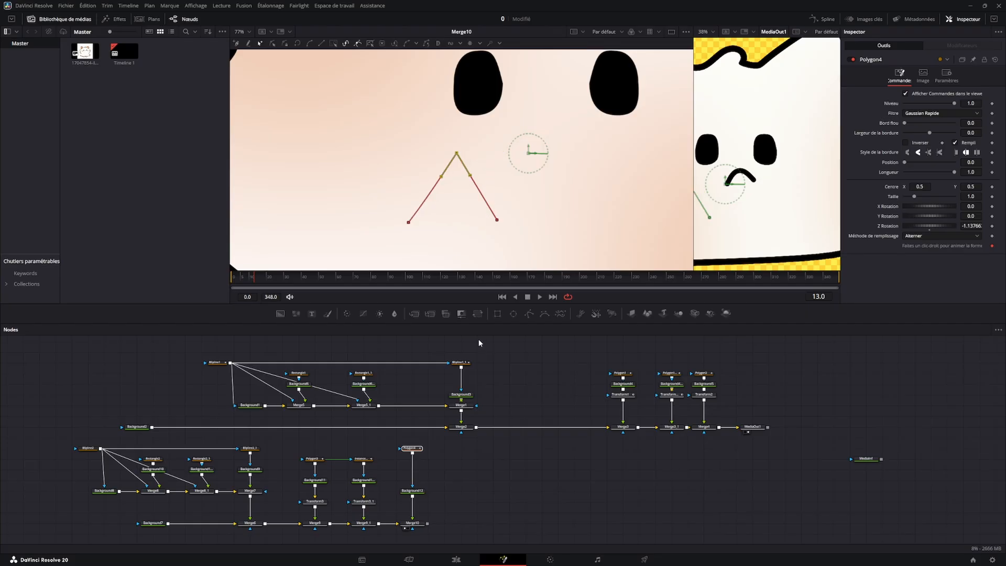
Try smoothing the mouth's apex point and lengthening its right handle, and undo the changes.
{"action": "left_click_drag", "start_coordinate": [426, 131], "coordinate": [500, 190]}
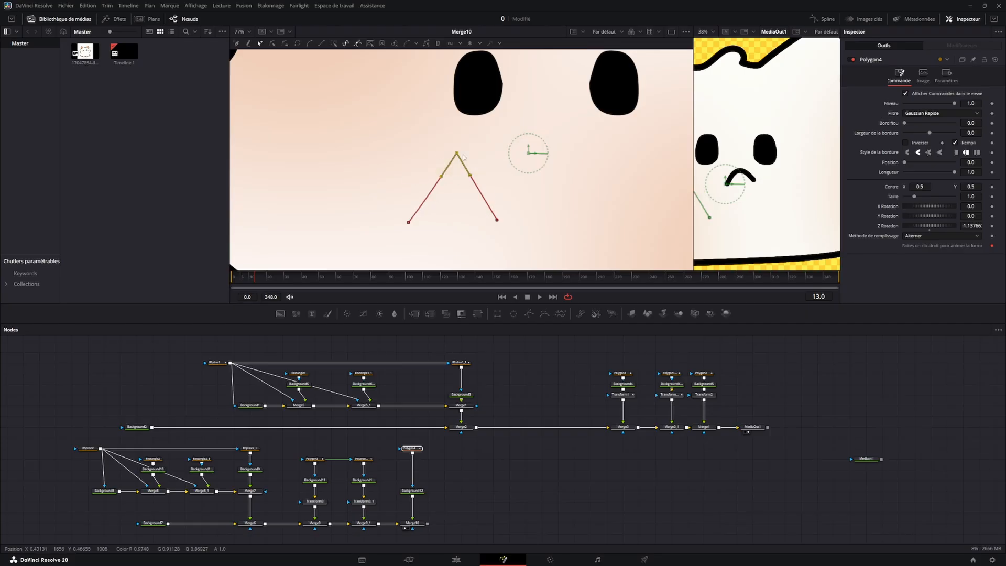
{"action": "key", "text": "shift+s"}
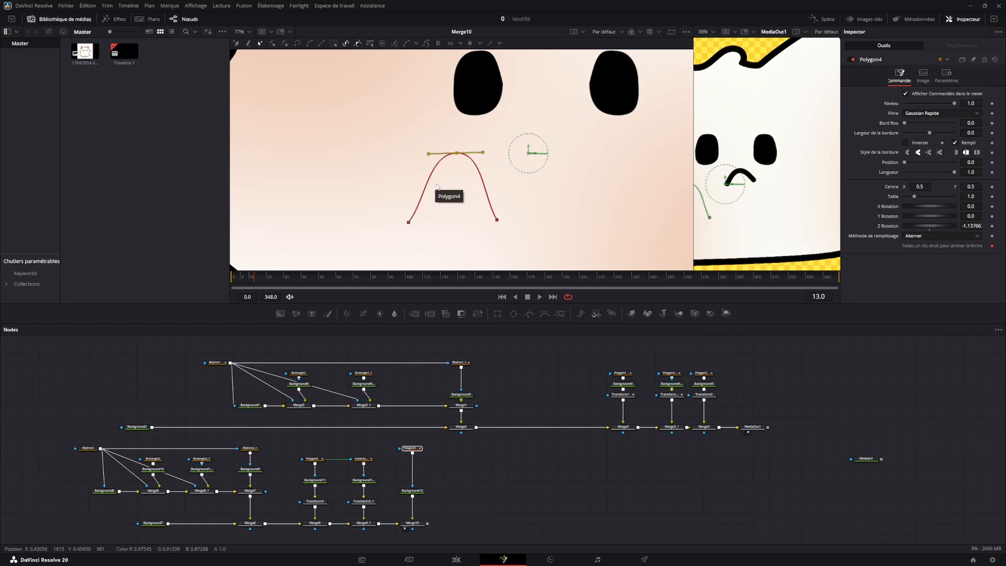
{"action": "left_click_drag", "start_coordinate": [482, 153], "coordinate": [496, 152]}
{"action": "key", "text": "ctrl+z"}
{"action": "key", "text": "ctrl+z"}
Switch the mouth's points back and forth between smooth and linear, ending with a linear apex.
{"action": "key", "text": "shift+s"}
{"action": "key", "text": "shift+l"}
{"action": "left_click", "coordinate": [309, 44]}
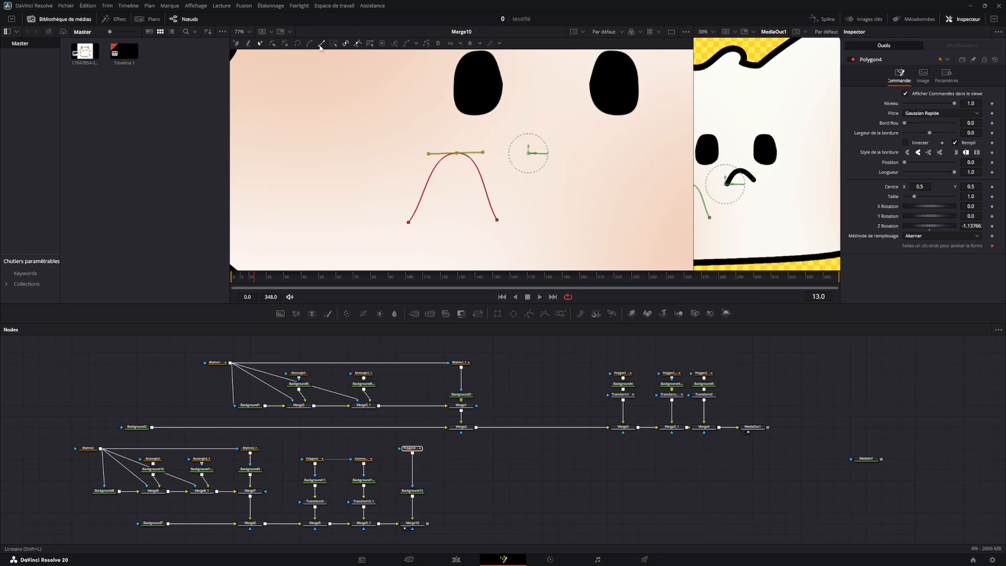
{"action": "left_click", "coordinate": [320, 44]}
{"action": "left_click_drag", "start_coordinate": [464, 131], "coordinate": [403, 228]}
{"action": "left_click", "coordinate": [309, 43]}
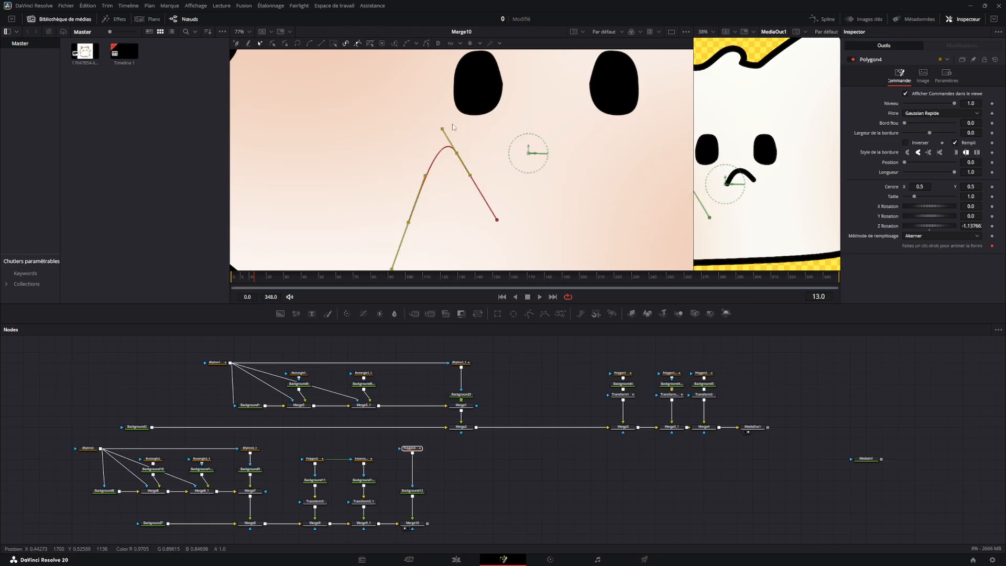
{"action": "key", "text": "shift+l"}
{"action": "left_click_drag", "start_coordinate": [500, 109], "coordinate": [434, 173]}
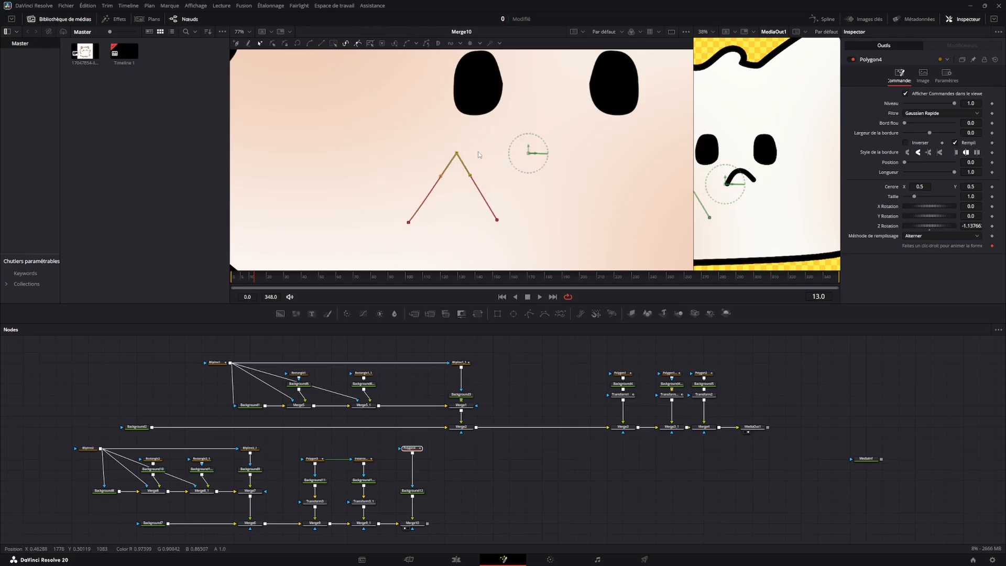
Smooth the mouth's apex into a curve and move both end points slightly up and to the right.
{"action": "left_click", "coordinate": [308, 44]}
{"action": "left_click_drag", "start_coordinate": [497, 219], "coordinate": [503, 211]}
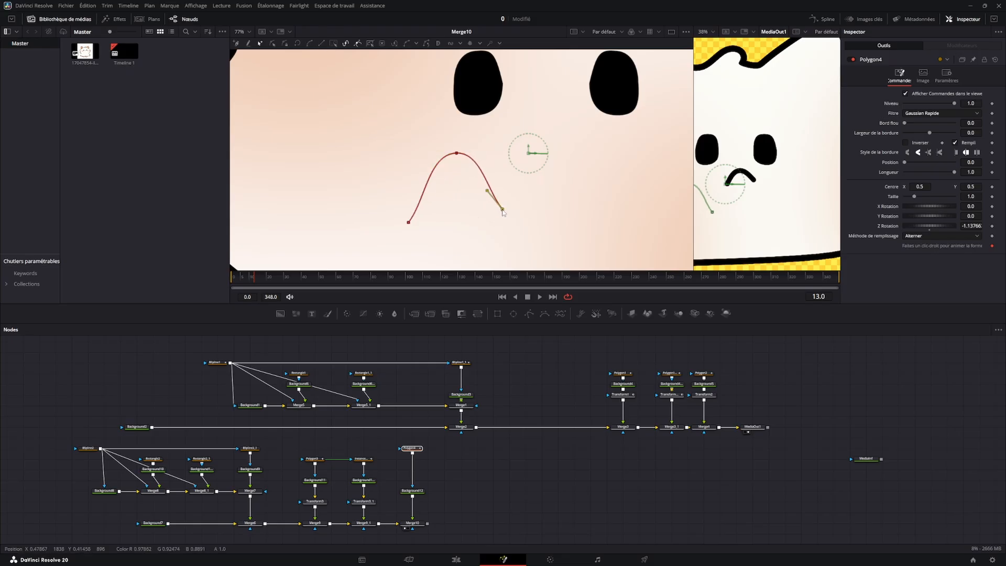
{"action": "left_click_drag", "start_coordinate": [408, 223], "coordinate": [416, 211]}
Set Polygon4's border width to 0.006 to give the mouth a visible stroke.
{"action": "left_click", "coordinate": [479, 498]}
{"action": "left_click", "coordinate": [411, 448]}
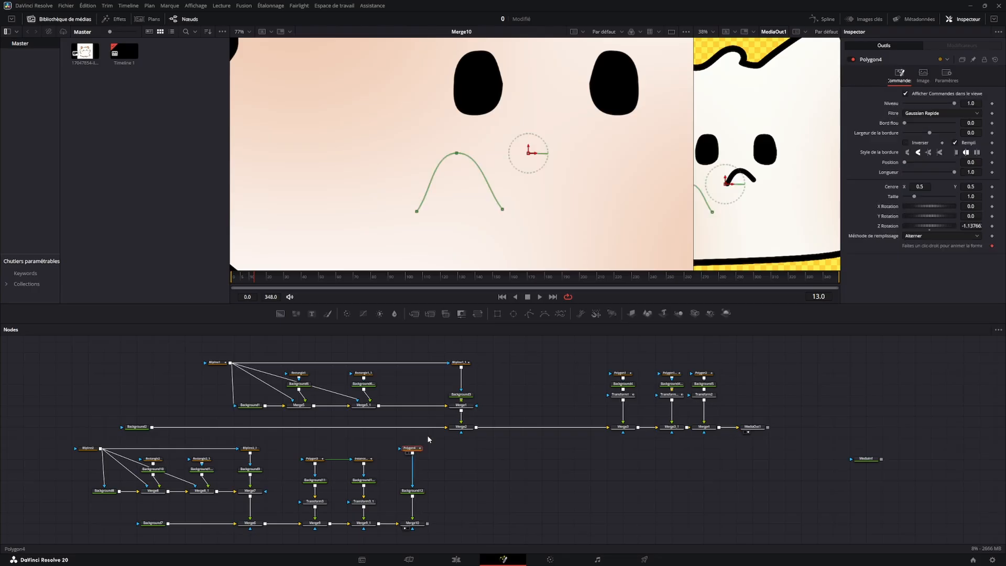
{"action": "left_click_drag", "start_coordinate": [931, 134], "coordinate": [932, 134]}
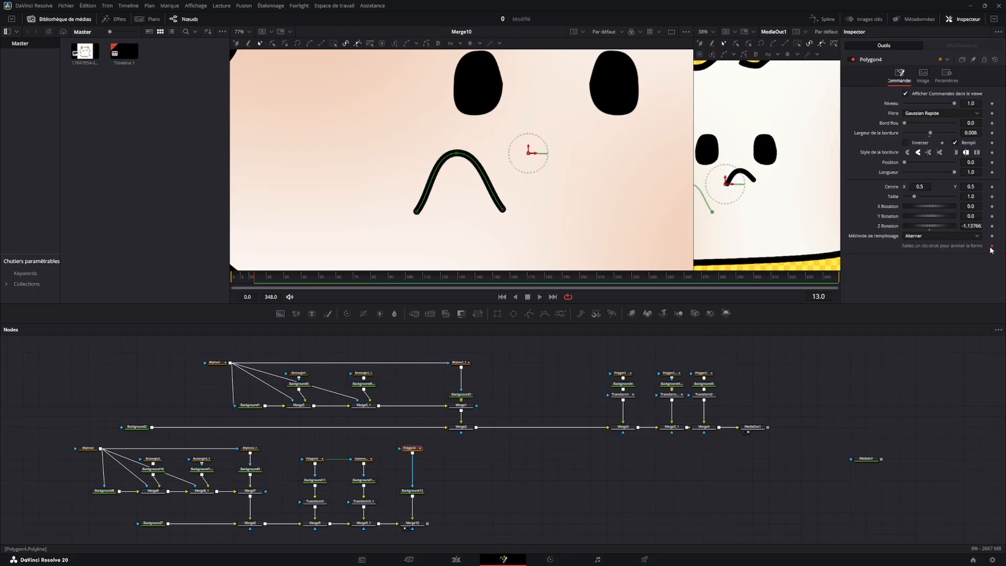
Add a Transform after Background12 and move the mouth between the eyes, to a center of about X 0.585, Y 0.53.
{"action": "scroll", "coordinate": [546, 227], "scroll_direction": "down", "scroll_amount": 2}
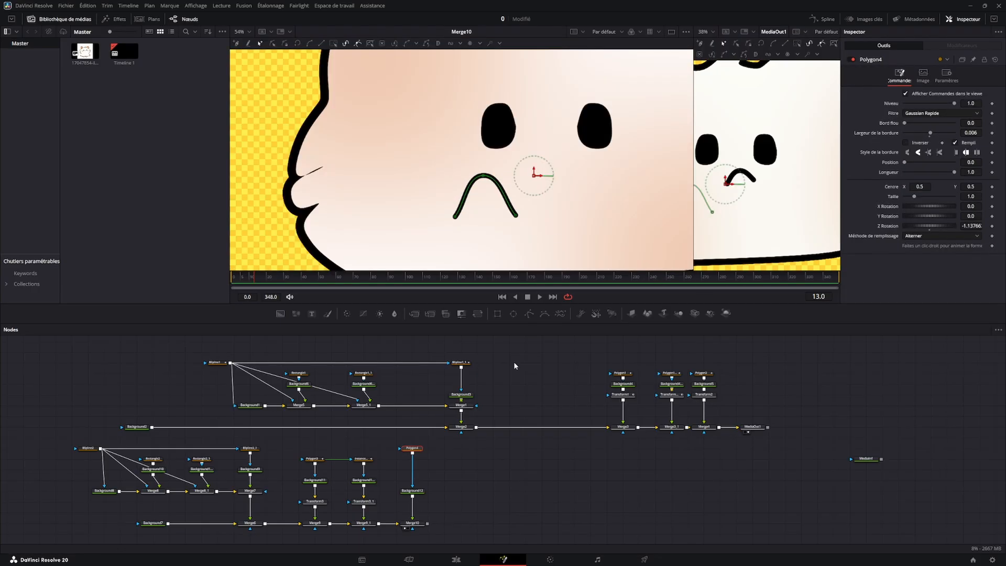
{"action": "left_click", "coordinate": [419, 491]}
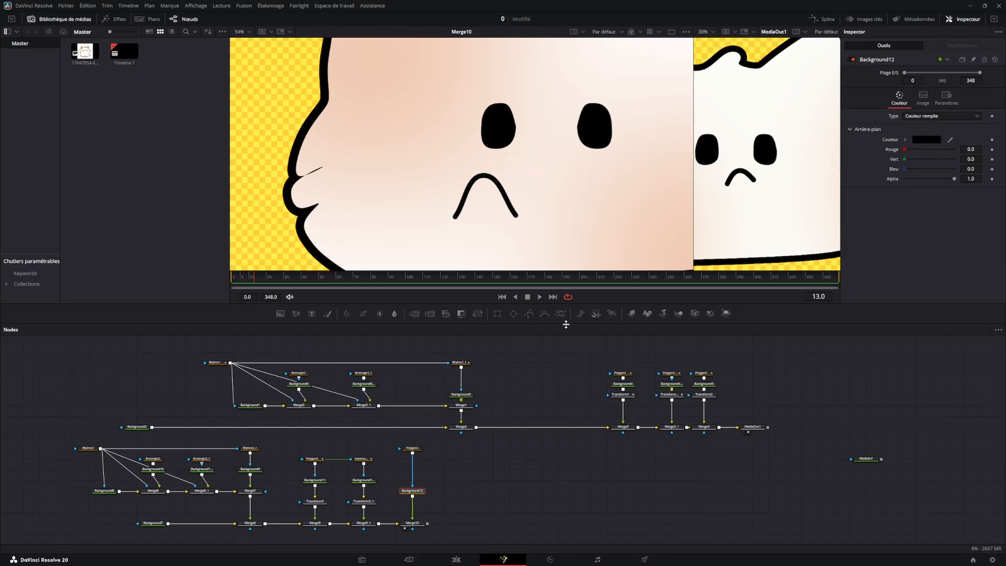
{"action": "left_click", "coordinate": [477, 313]}
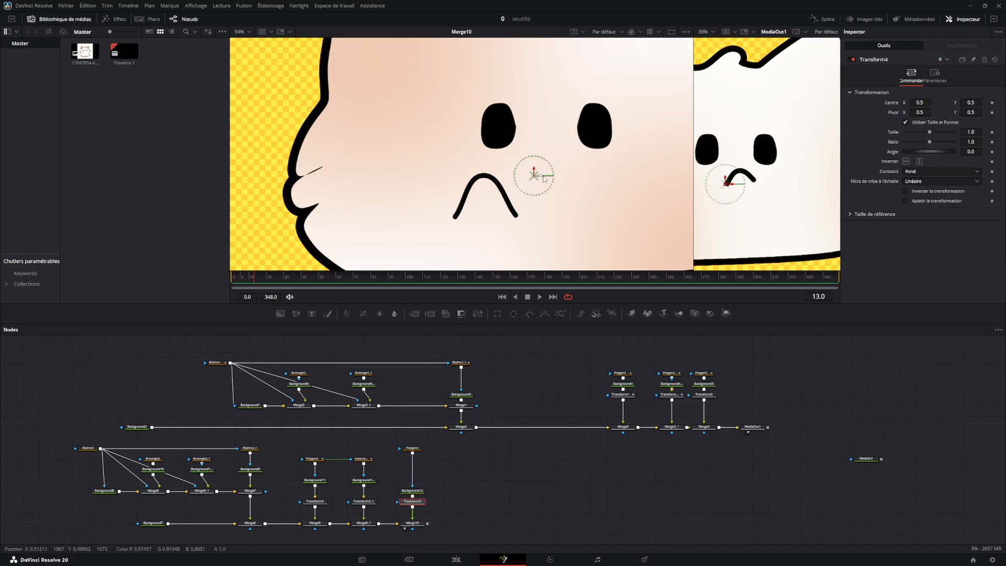
{"action": "left_click_drag", "start_coordinate": [543, 179], "coordinate": [605, 161]}
Raise both end points of the Polygon4 path and bring them slightly inward to make the mouth shallower.
{"action": "left_click", "coordinate": [414, 448]}
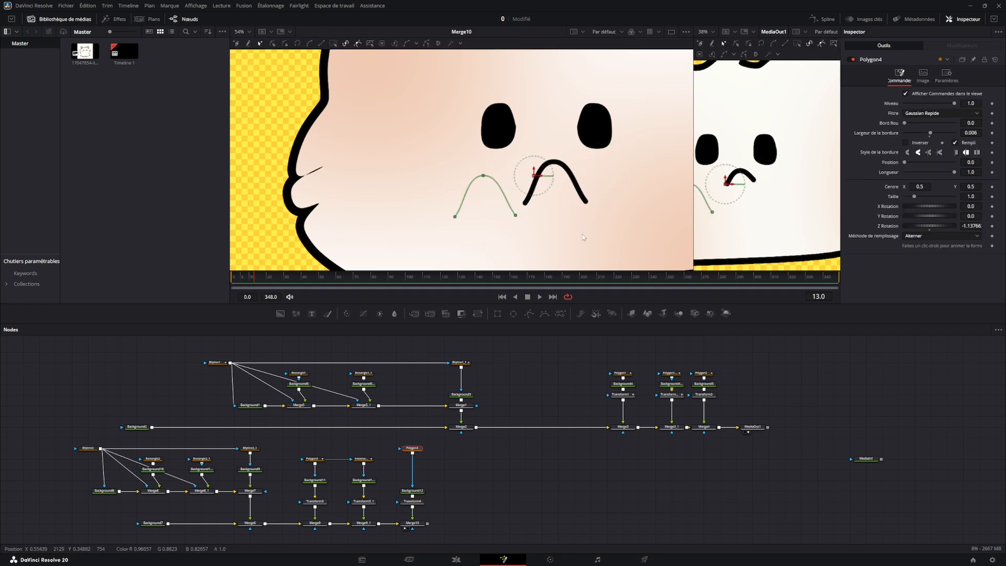
{"action": "left_click_drag", "start_coordinate": [516, 208], "coordinate": [512, 202]}
{"action": "left_click_drag", "start_coordinate": [454, 217], "coordinate": [458, 203]}
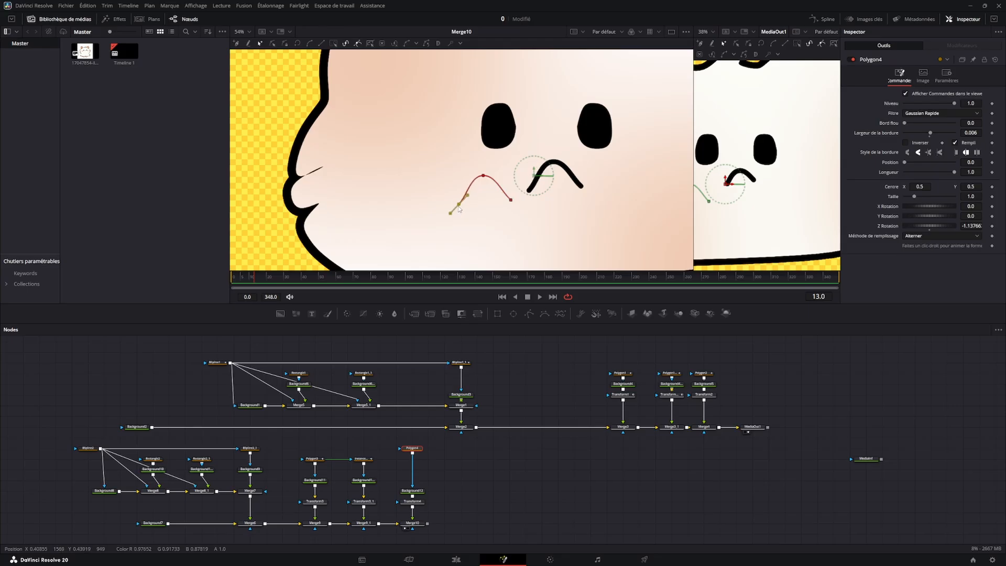
Thicken the mouth stroke by setting Polygon4's border width to 0.0178.
{"action": "left_click", "coordinate": [411, 459]}
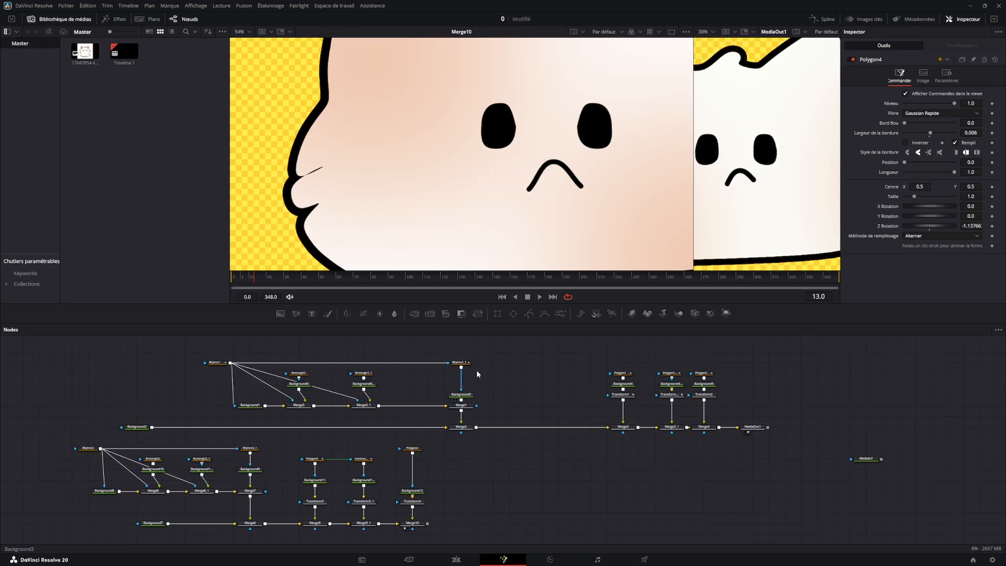
{"action": "scroll", "coordinate": [571, 181], "scroll_direction": "down", "scroll_amount": 3}
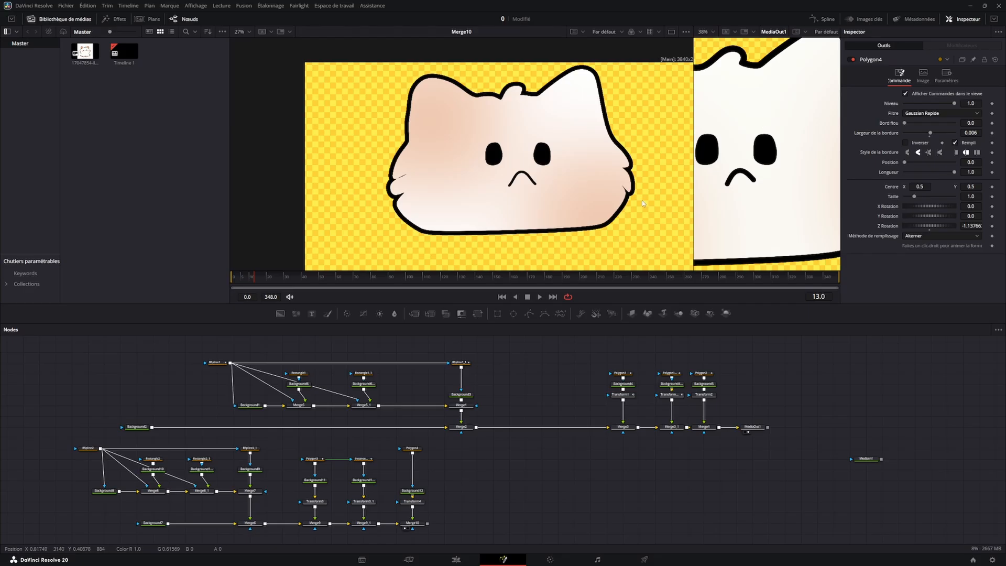
{"action": "left_click_drag", "start_coordinate": [931, 132], "coordinate": [966, 133]}
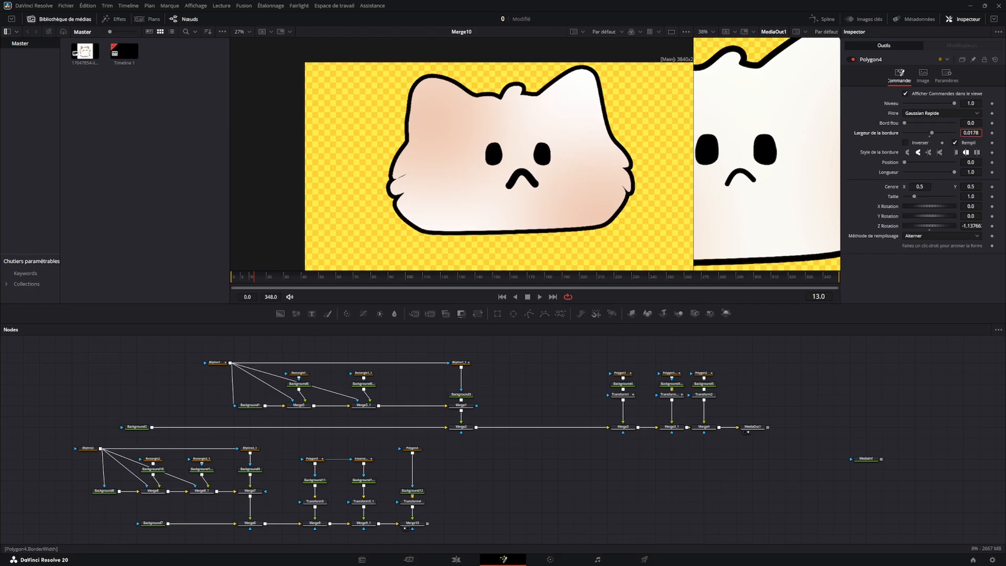
Set Transform4's size to 0.676 and shift the mouth back between the eyes, to a center X of about 0.565.
{"action": "left_click", "coordinate": [413, 502]}
{"action": "left_click_drag", "start_coordinate": [970, 131], "coordinate": [950, 132]}
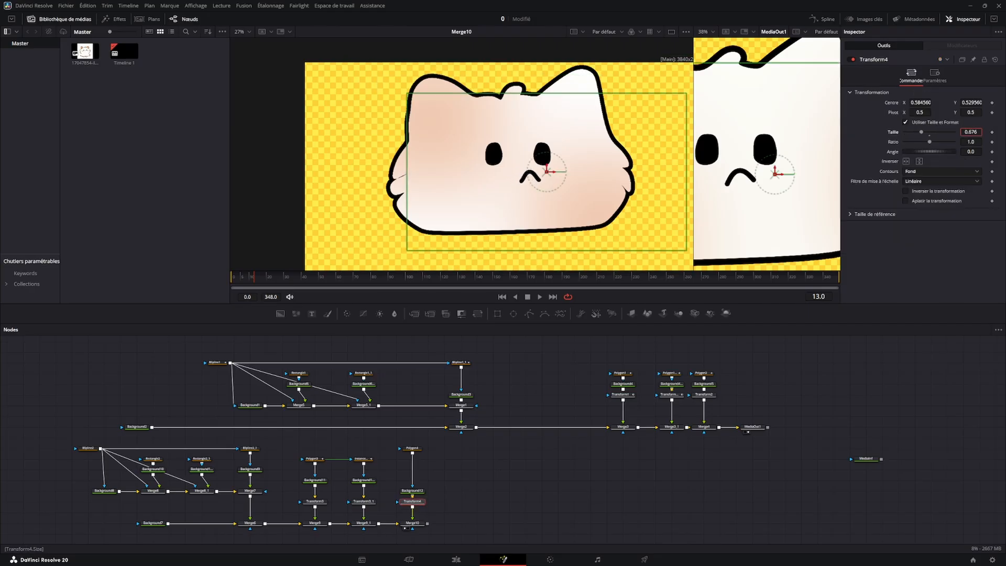
{"action": "left_click_drag", "start_coordinate": [550, 181], "coordinate": [542, 181]}
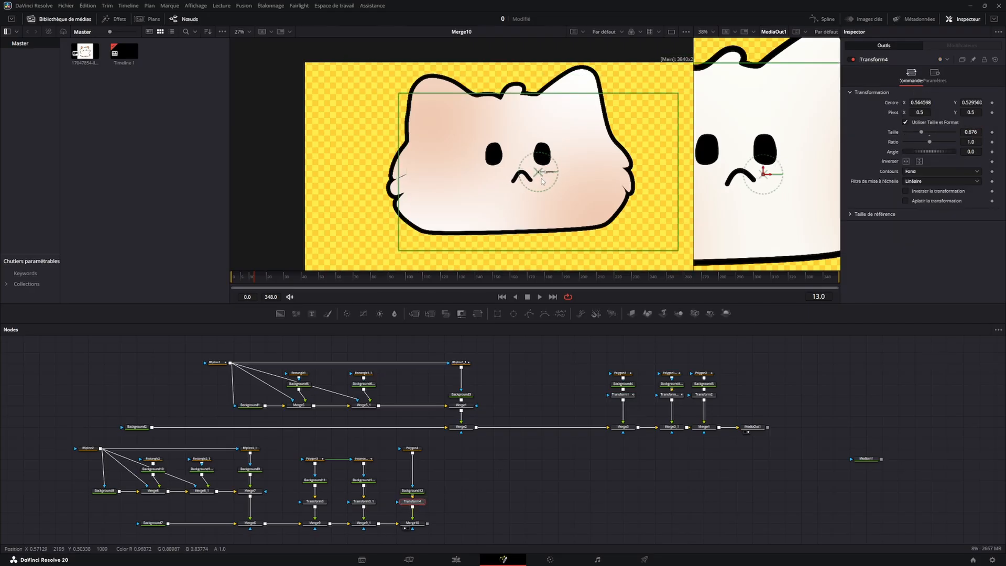
Widen the MediaOut1 viewer beside the Merge10 view, and disconnect MediaOut1 from Merge4.
{"action": "left_click", "coordinate": [414, 526]}
{"action": "scroll", "coordinate": [465, 147], "scroll_direction": "down", "scroll_amount": 2}
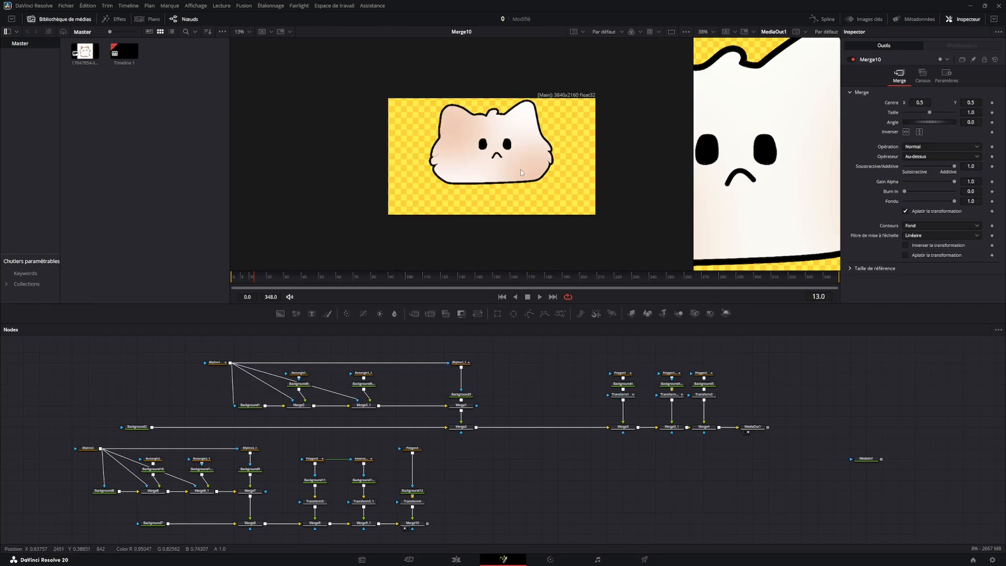
{"action": "left_click_drag", "start_coordinate": [691, 163], "coordinate": [555, 157]}
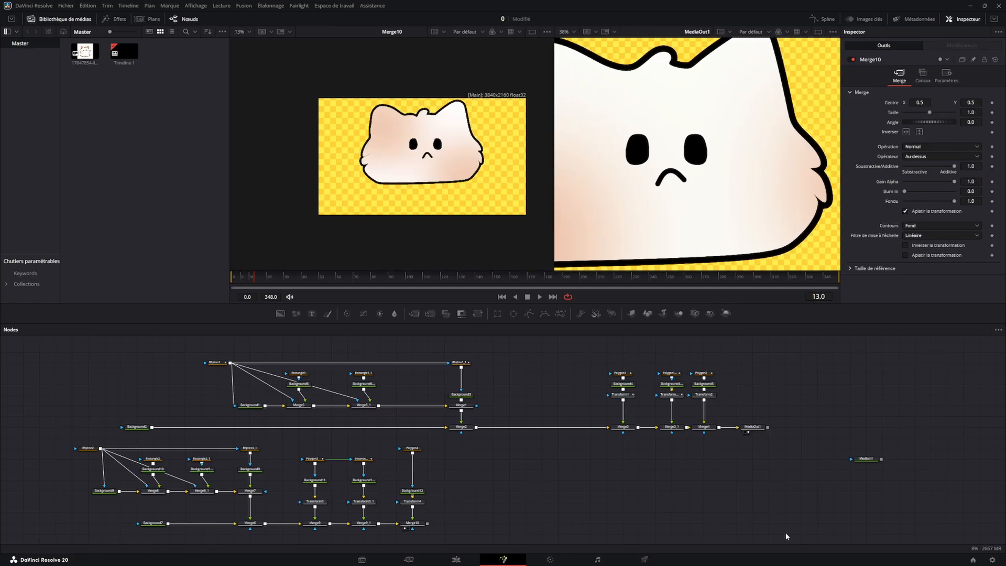
{"action": "left_click", "coordinate": [743, 426]}
{"action": "left_click_drag", "start_coordinate": [736, 427], "coordinate": [736, 431]}
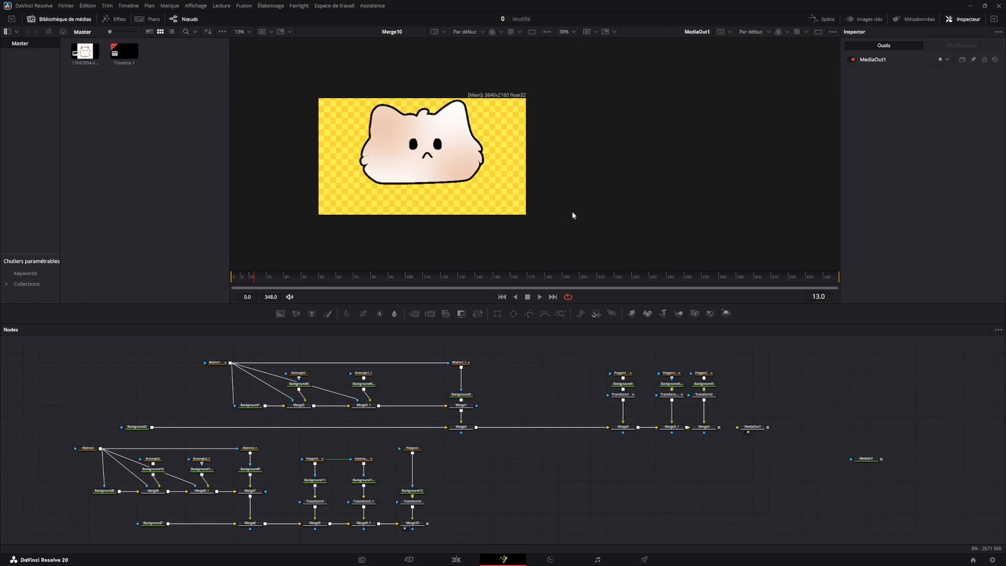
Check how the timeline clip renders on the Edit page with MediaOut1 disconnected, and return to Fusion.
{"action": "left_click", "coordinate": [455, 558]}
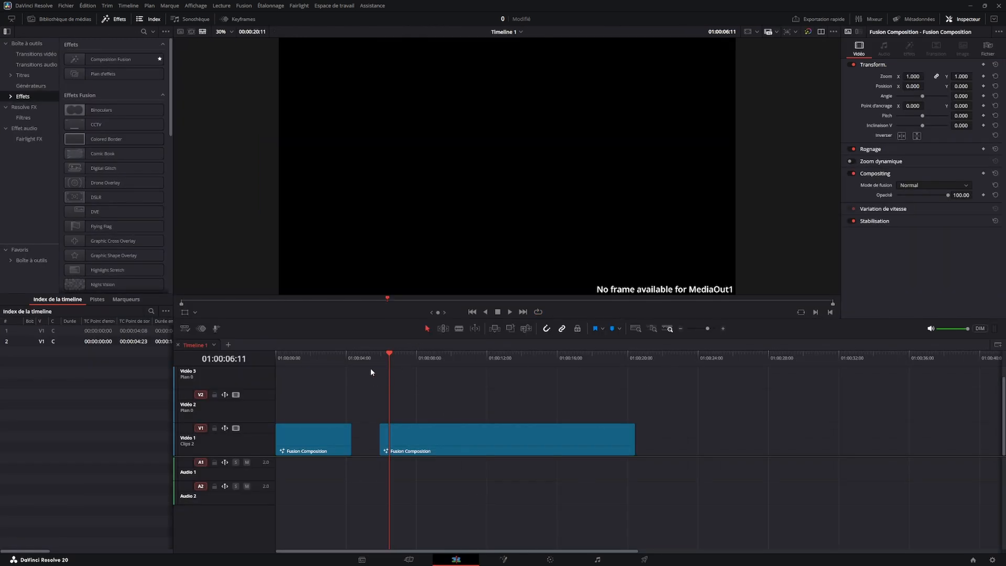
{"action": "left_click", "coordinate": [441, 442]}
{"action": "left_click", "coordinate": [503, 559]}
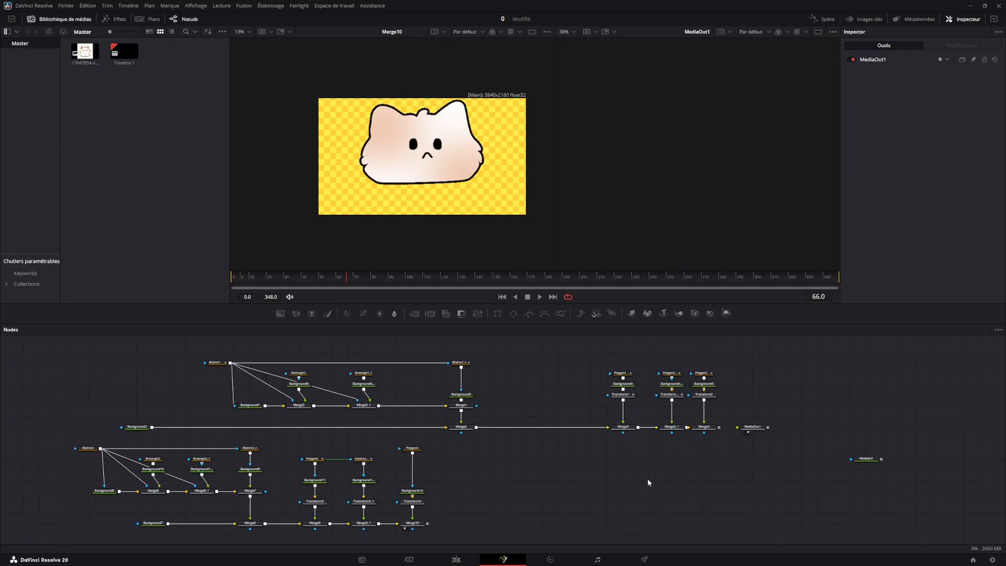
Move MediaOut1 beside the rebuilt cat head's nodes and connect Merge10's output to it.
{"action": "left_click_drag", "start_coordinate": [752, 427], "coordinate": [509, 512]}
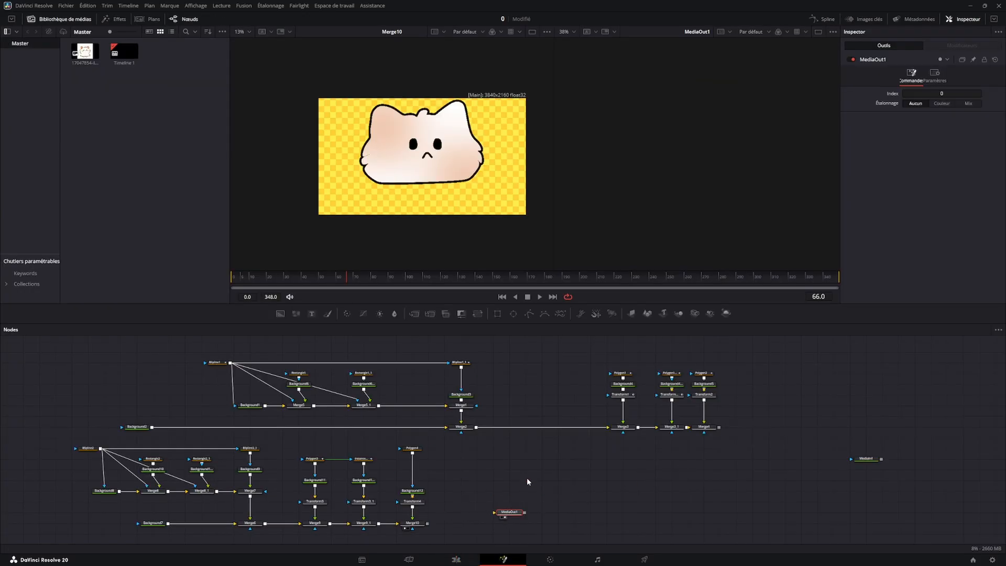
{"action": "left_click_drag", "start_coordinate": [526, 478], "coordinate": [553, 421]}
{"action": "left_click_drag", "start_coordinate": [539, 455], "coordinate": [523, 476]}
{"action": "left_click_drag", "start_coordinate": [455, 465], "coordinate": [506, 476]}
Preview the reconnected cat head composition on the Edit page and return to its Fusion nodes.
{"action": "left_click", "coordinate": [456, 558]}
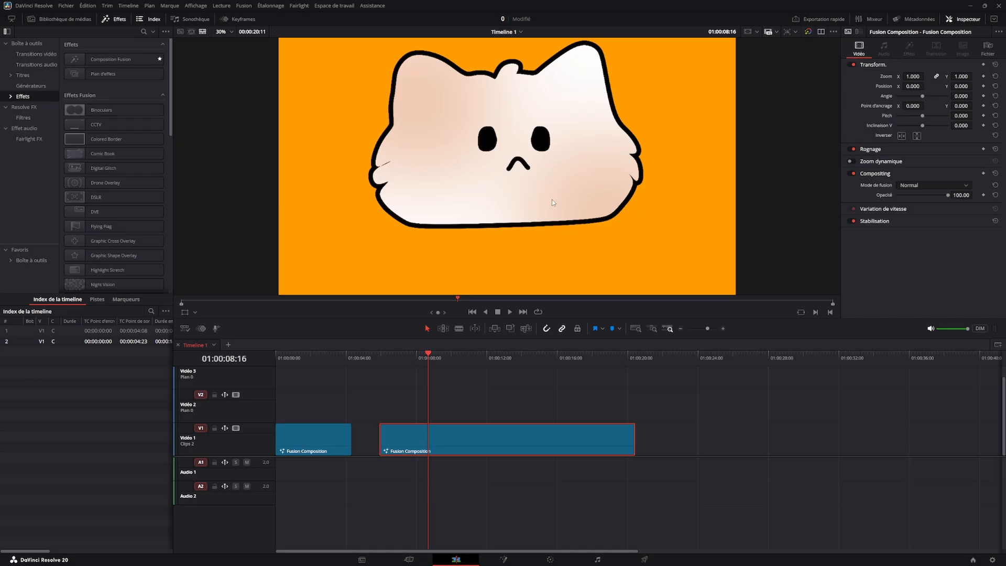
{"action": "left_click", "coordinate": [503, 559]}
{"action": "left_click_drag", "start_coordinate": [515, 480], "coordinate": [529, 449]}
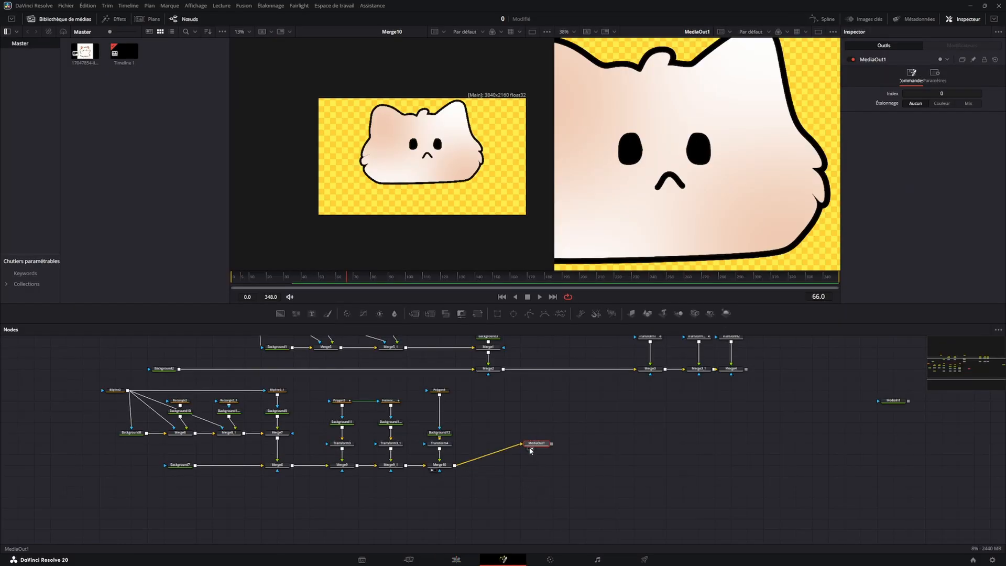
Delete the MediaOut1 node connected to Merge10.
{"action": "key", "text": "Delete"}
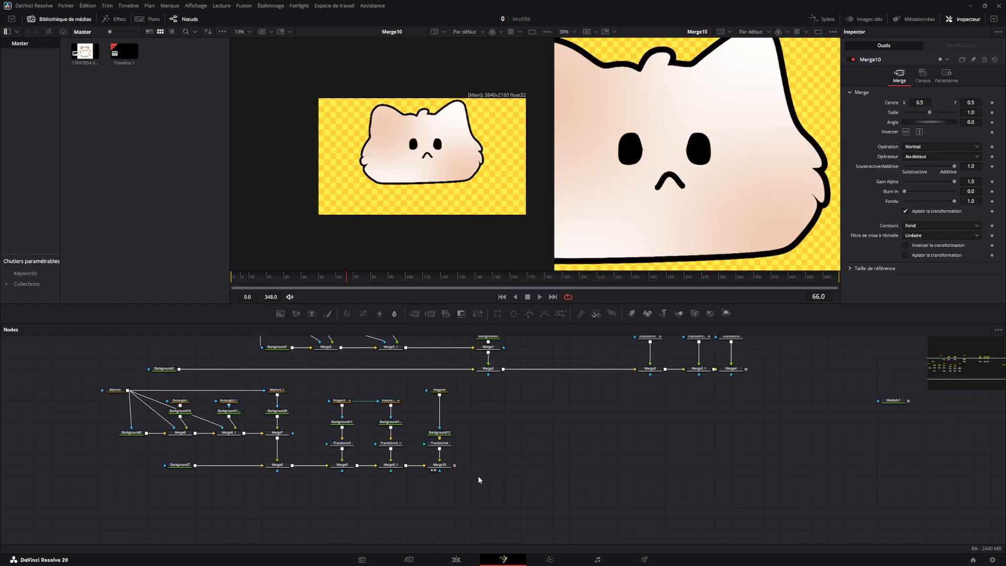
{"action": "key", "text": "shift+space"}
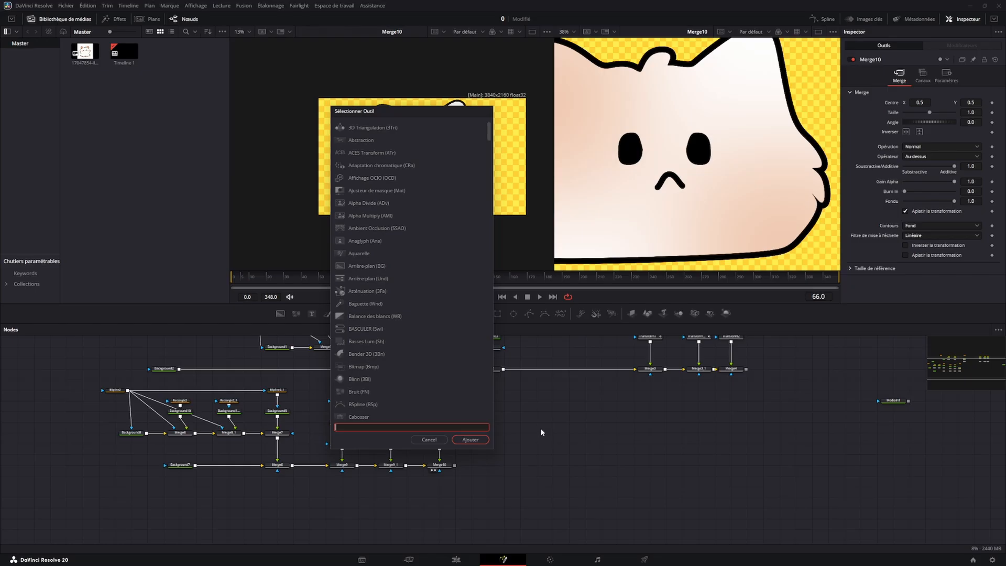
{"action": "type", "text": "med"}
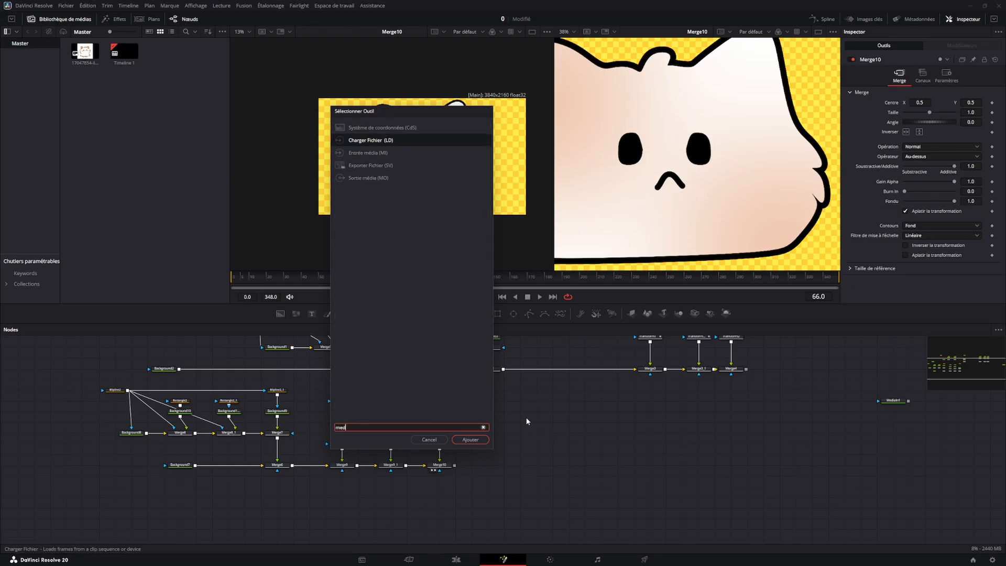
{"action": "left_click", "coordinate": [370, 153]}
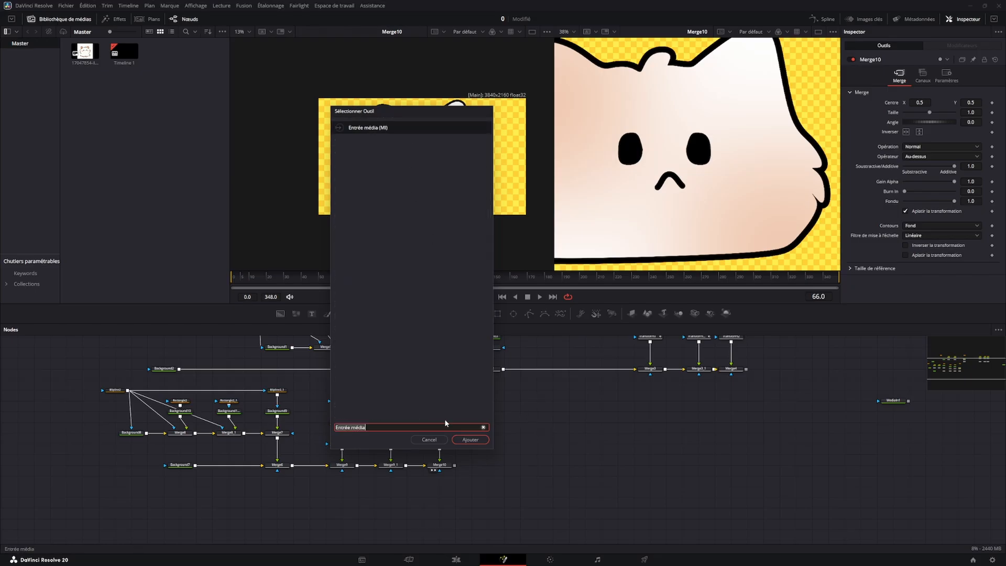
{"action": "left_click", "coordinate": [470, 439]}
{"action": "left_click", "coordinate": [495, 459]}
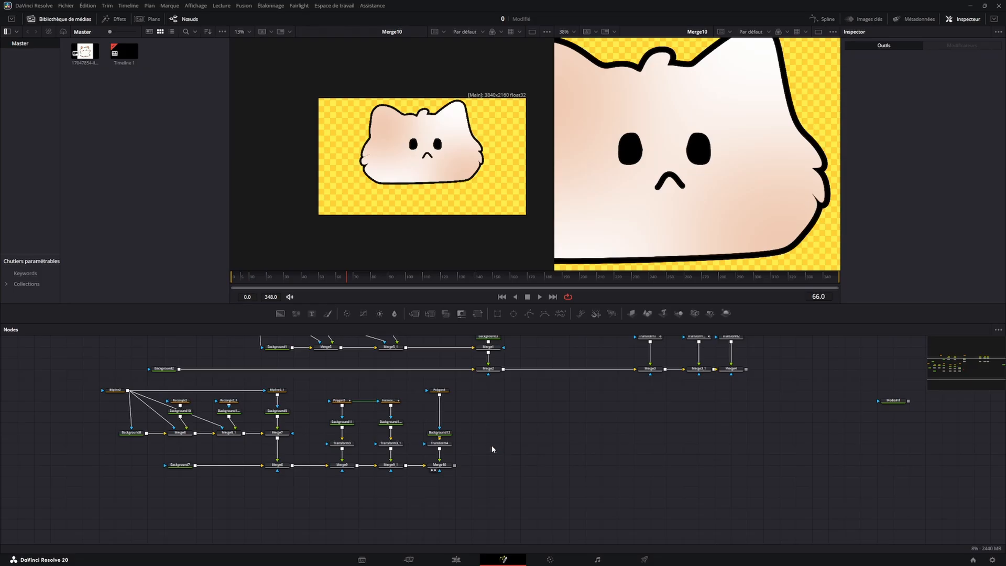
Search the tools for "mediaout", add a new media output node beside Merge10, and connect Merge10's output to it.
{"action": "key", "text": "shift+space"}
{"action": "type", "text": "m"}
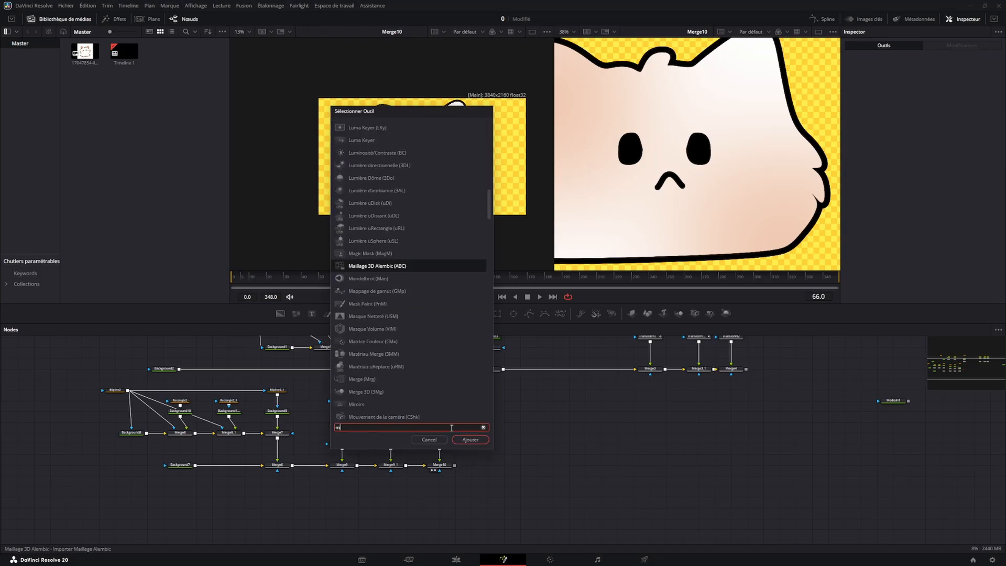
{"action": "type", "text": "ed"}
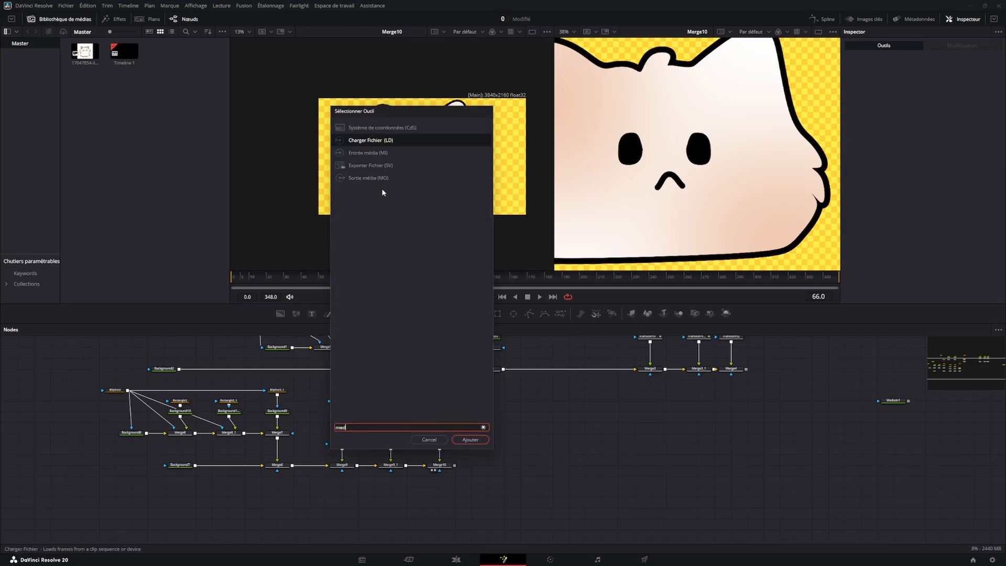
{"action": "type", "text": "iaout"}
{"action": "left_click", "coordinate": [469, 439]}
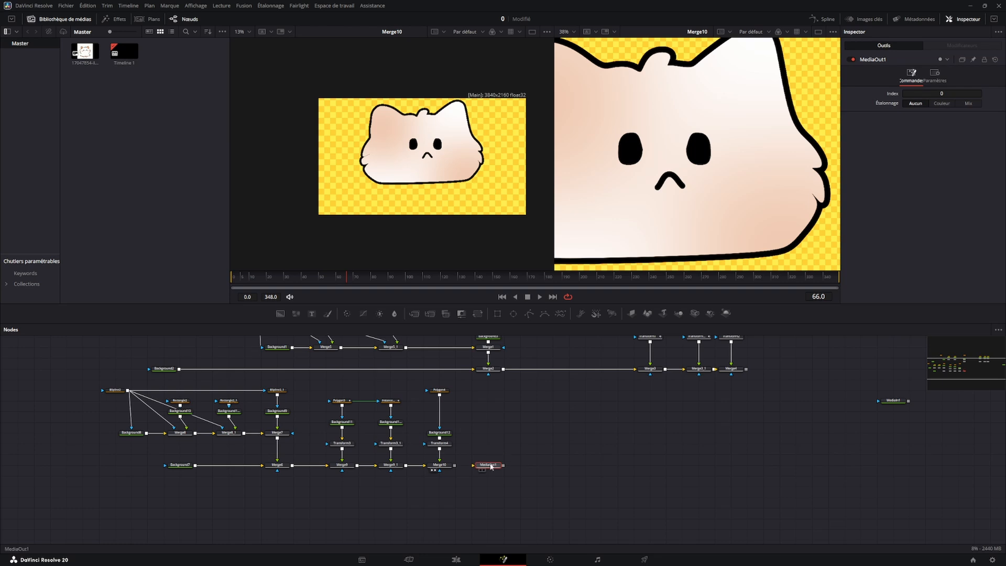
Check the timeline clip on the Edit page with the new MediaOut1 node, and return to its Fusion composition.
{"action": "left_click", "coordinate": [456, 559]}
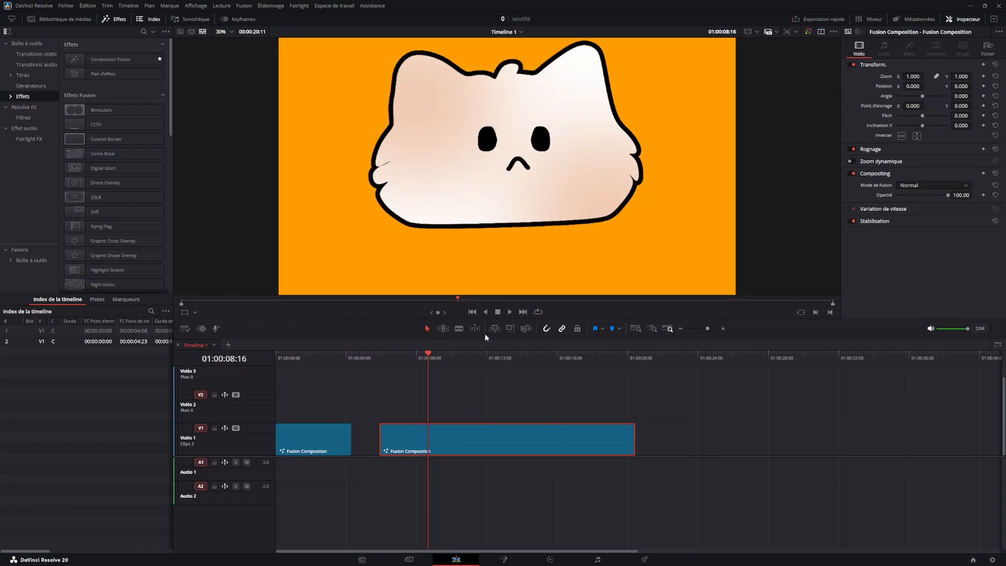
{"action": "key", "text": "shift+5"}
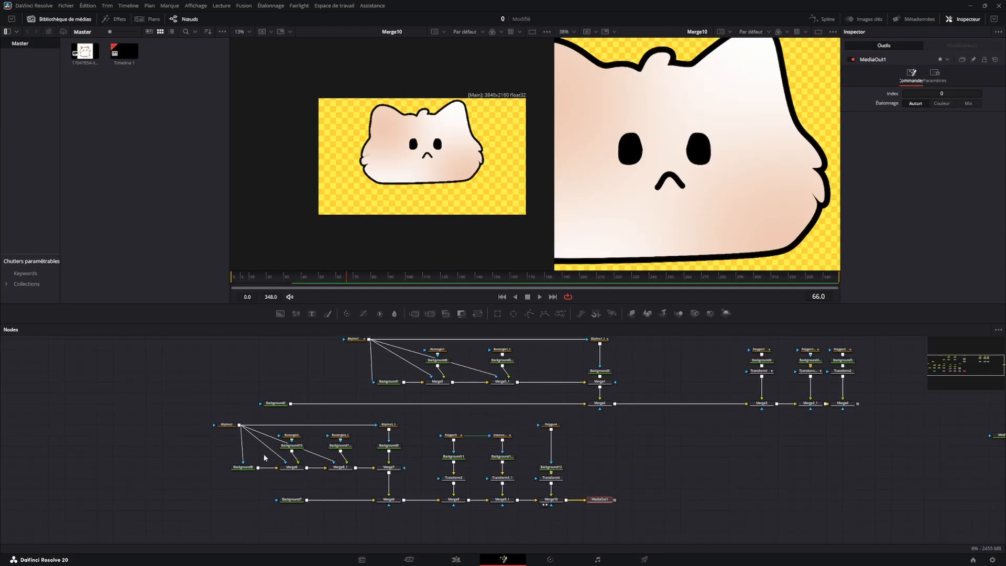
Move the Background7 node farther left along its row, to the start of the rebuilt cat head's node chain.
{"action": "left_click_drag", "start_coordinate": [287, 504], "coordinate": [159, 502]}
{"action": "left_click_drag", "start_coordinate": [404, 467], "coordinate": [416, 482]}
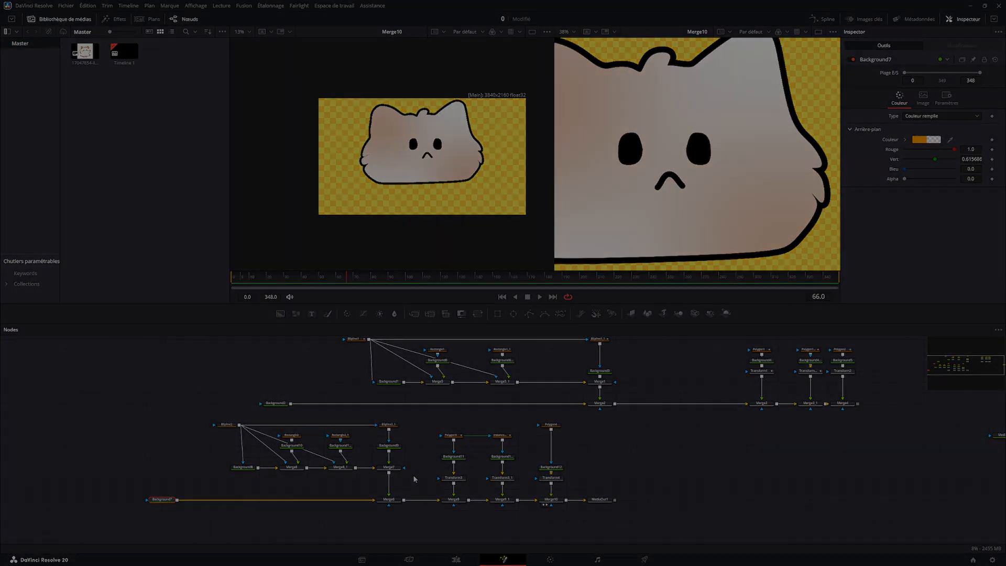